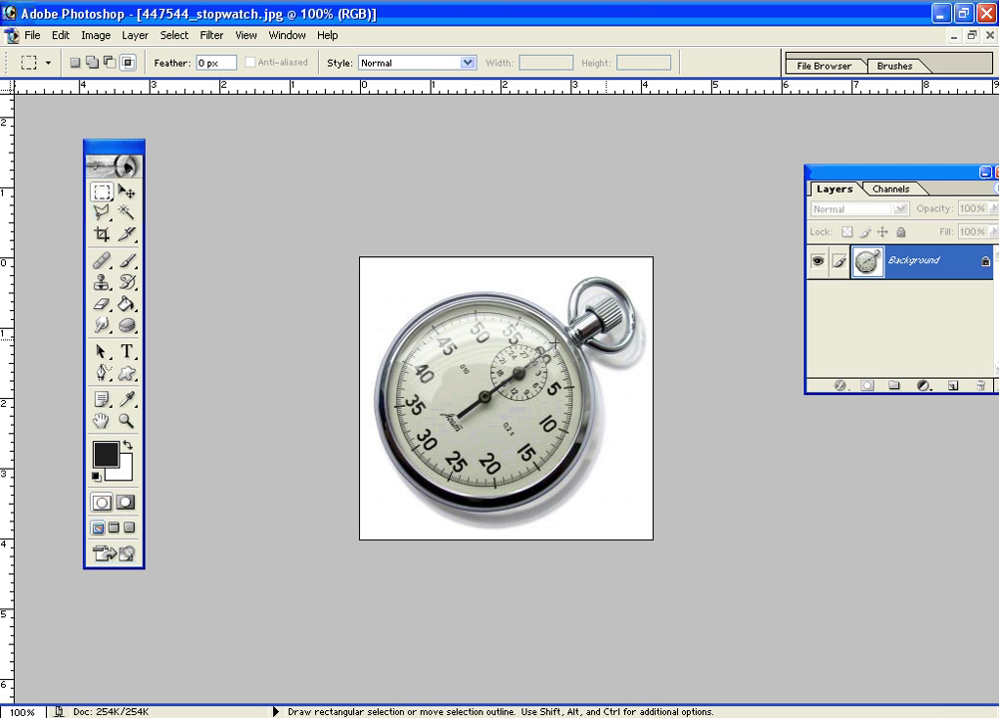
click(211, 35)
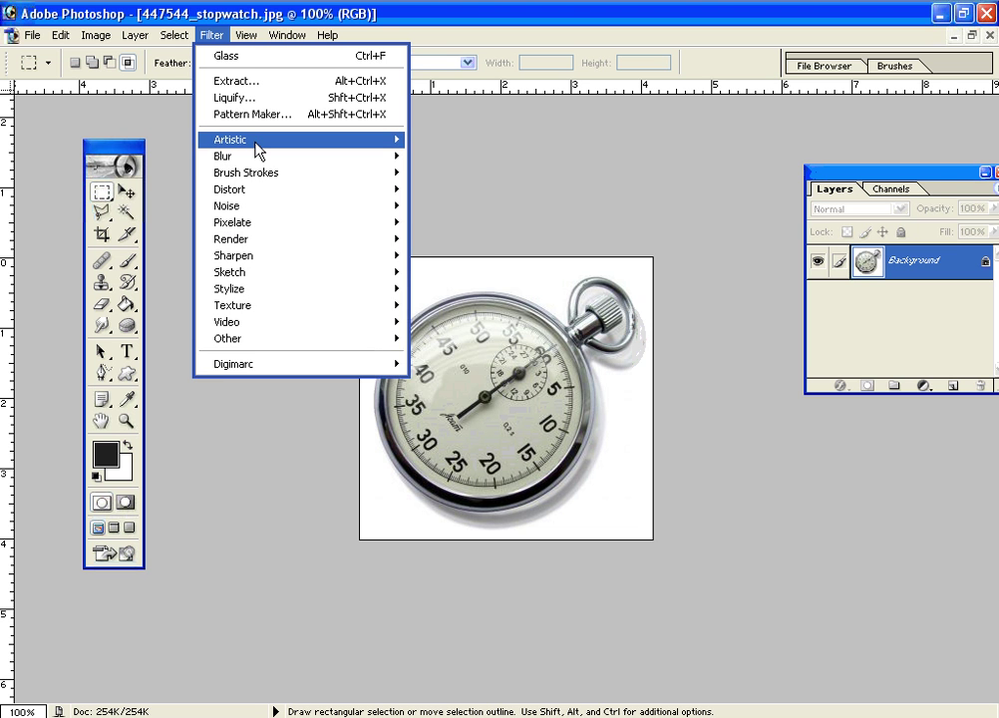
mouse_move(256, 147)
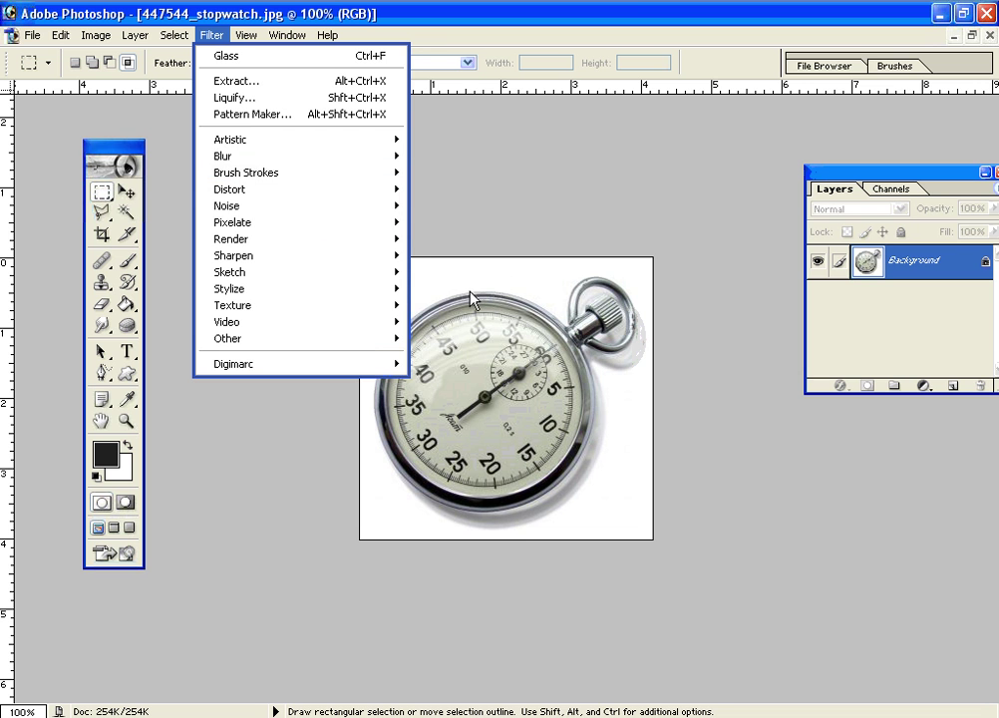
mouse_move(306, 202)
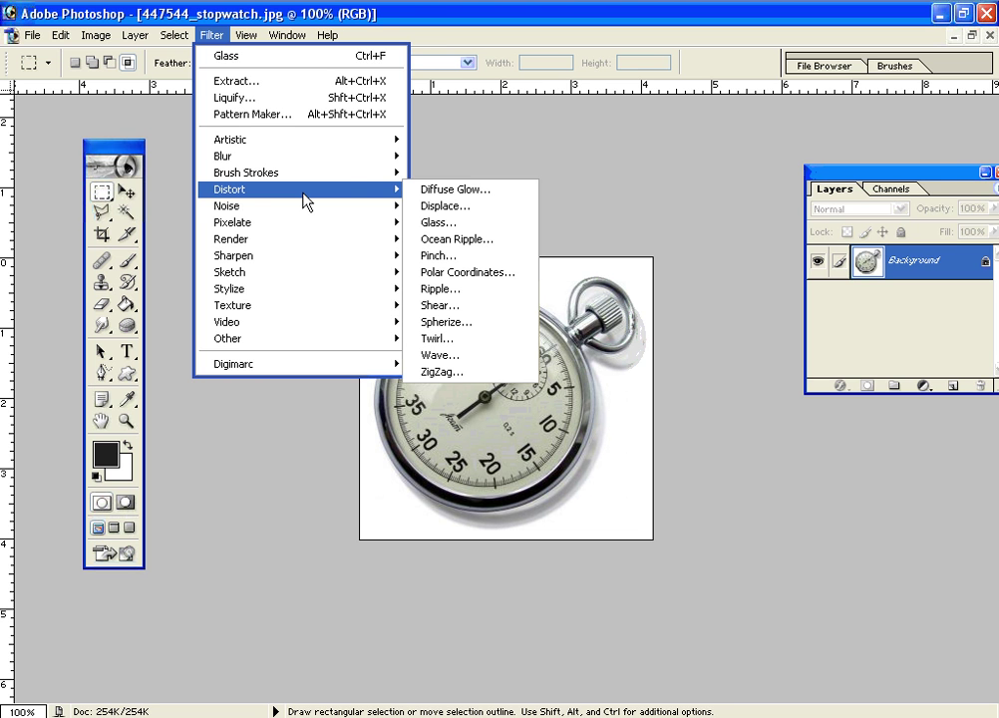
click(462, 137)
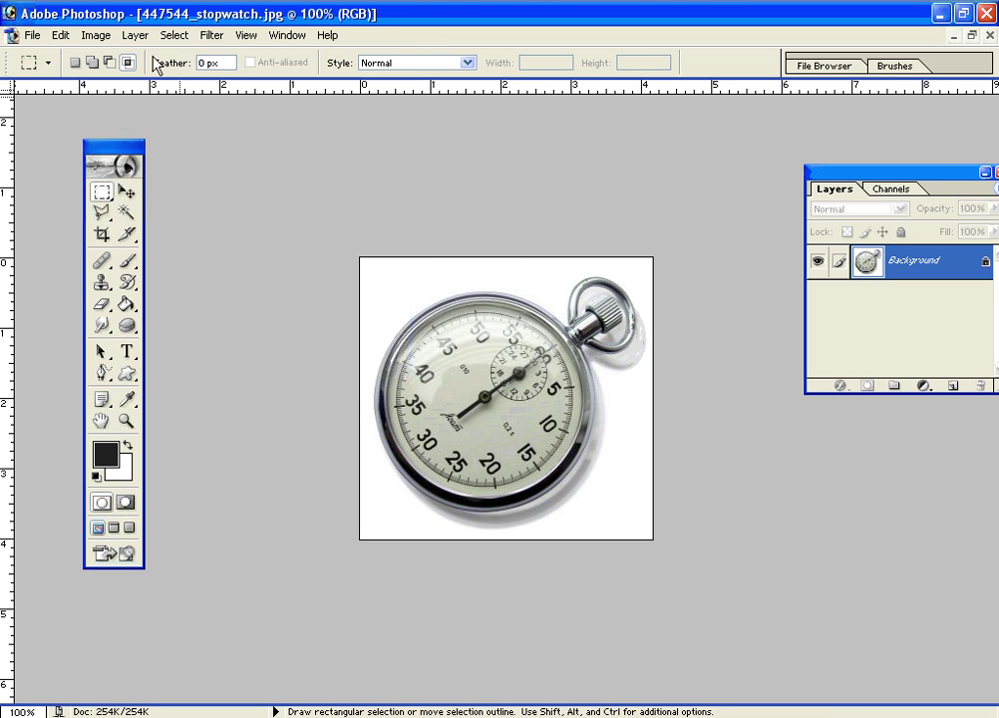
- Open the Glass distortion filter for the whole stopwatch image and move its dialog so the dial stays mostly visible
click(214, 36)
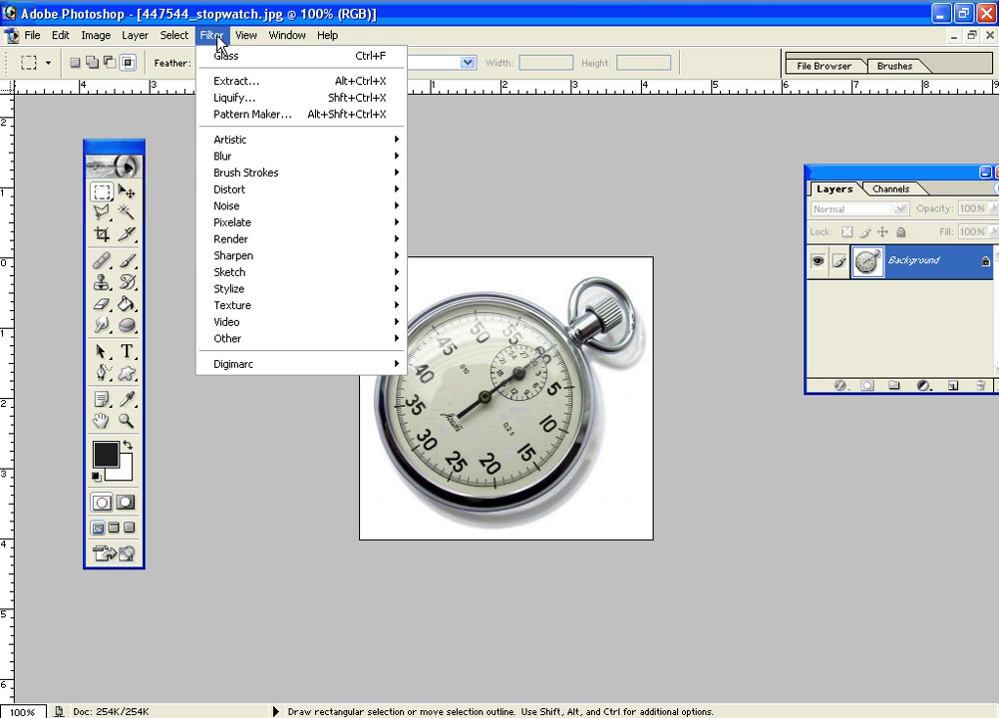
mouse_move(227, 200)
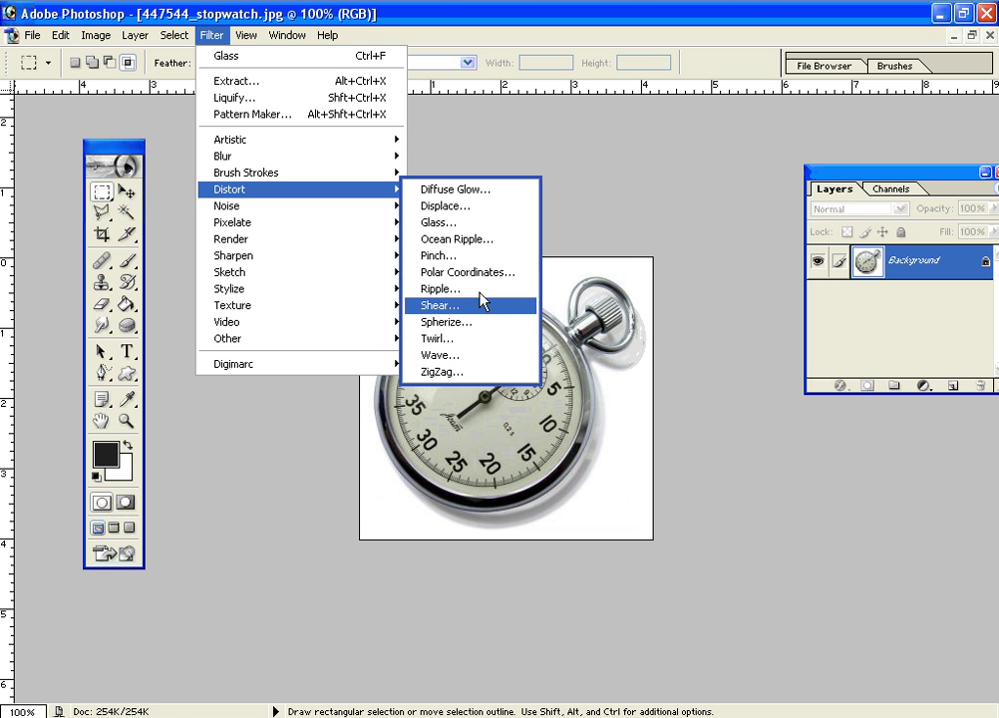
click(440, 223)
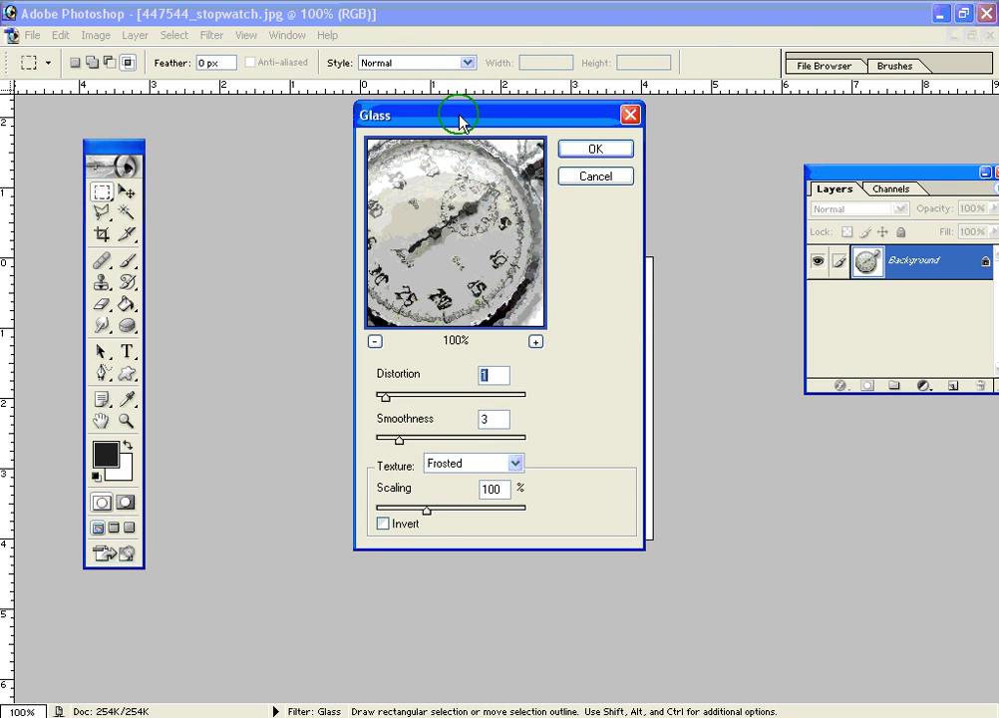
drag(460, 121, 584, 158)
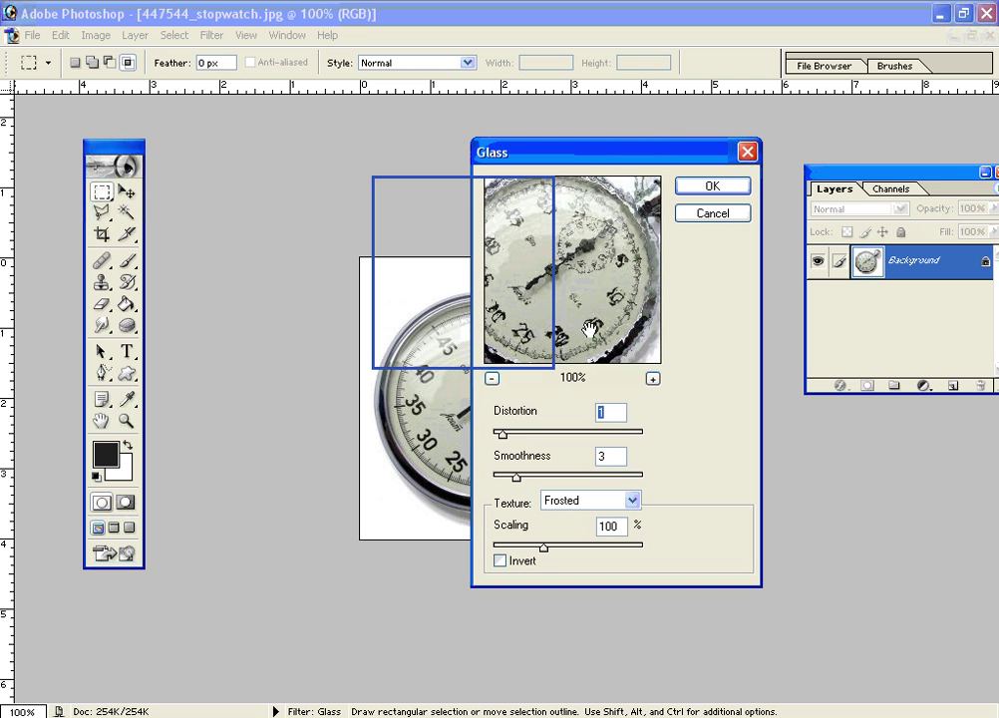
drag(589, 329, 586, 328)
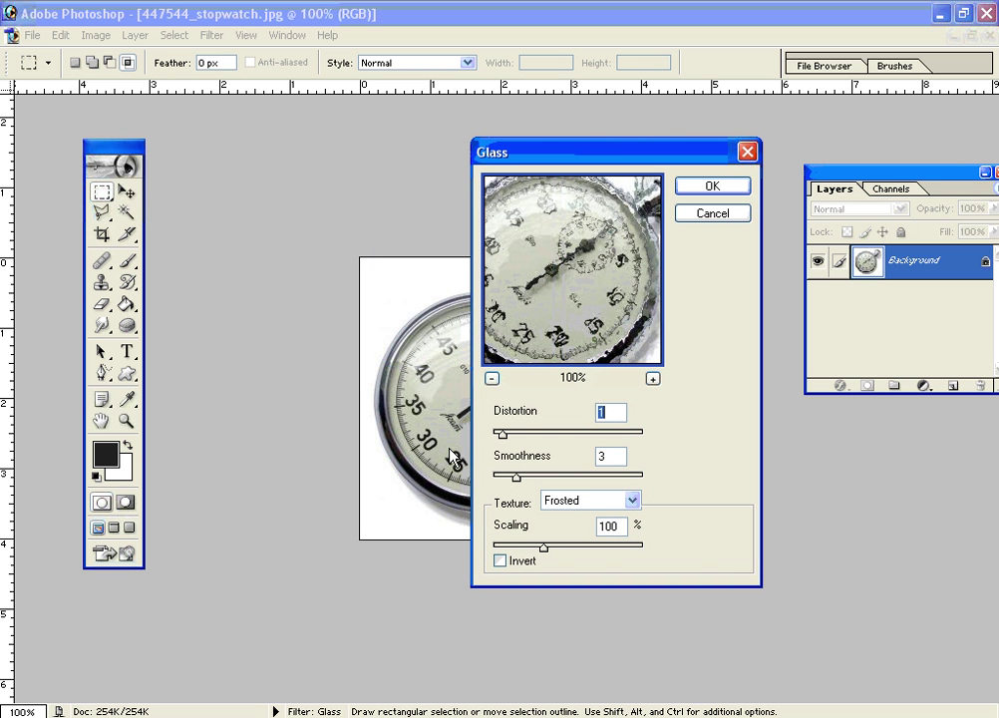
drag(627, 160, 722, 265)
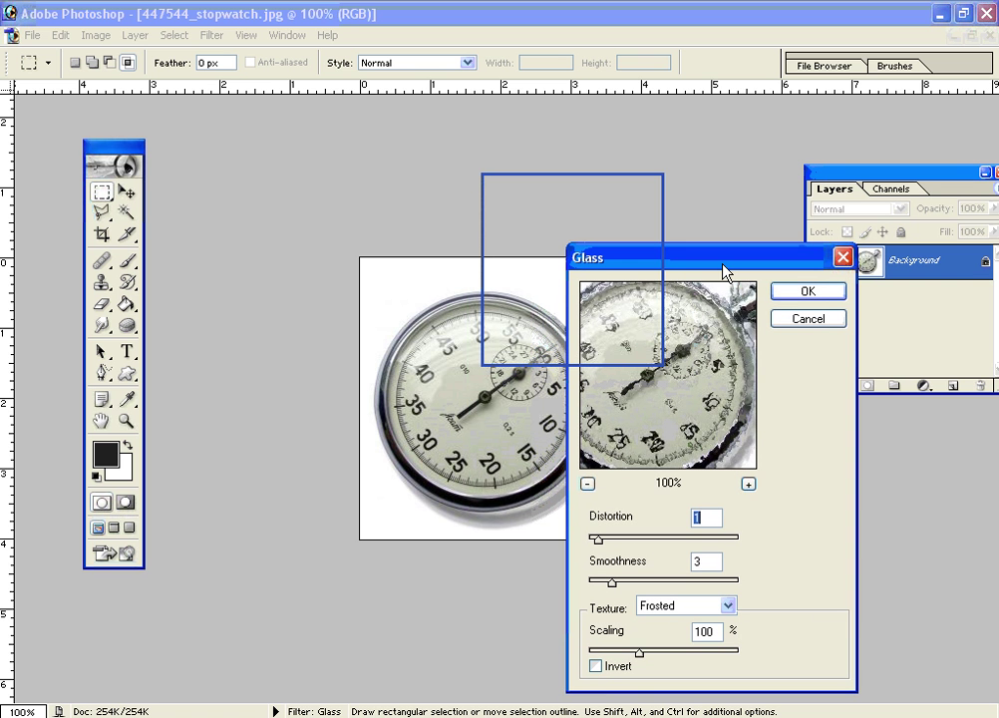
click(796, 458)
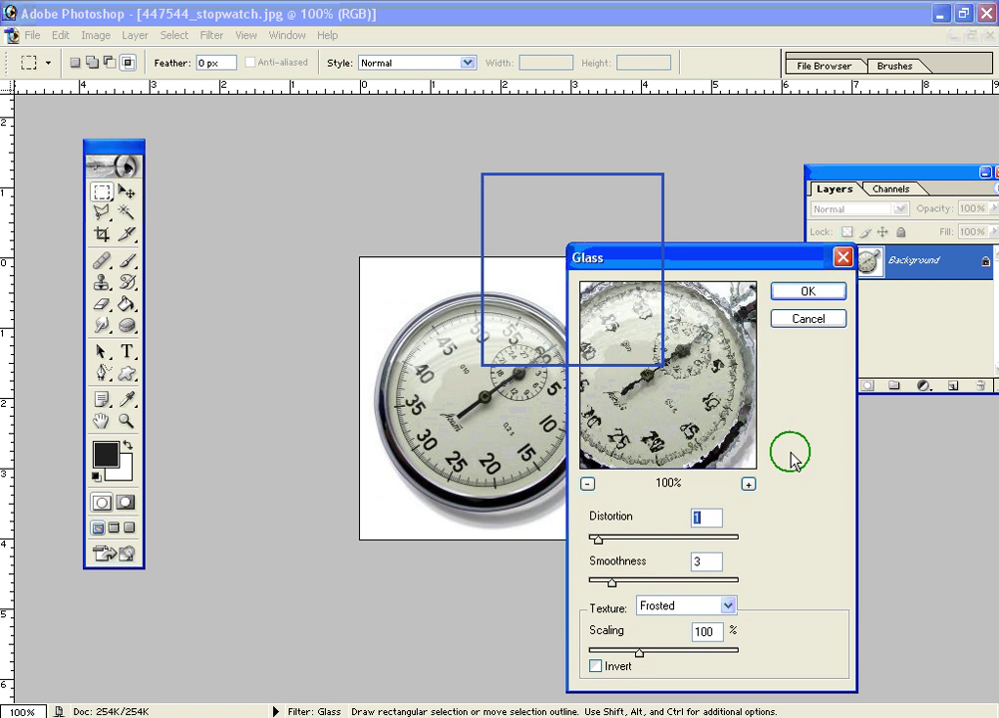
click(721, 396)
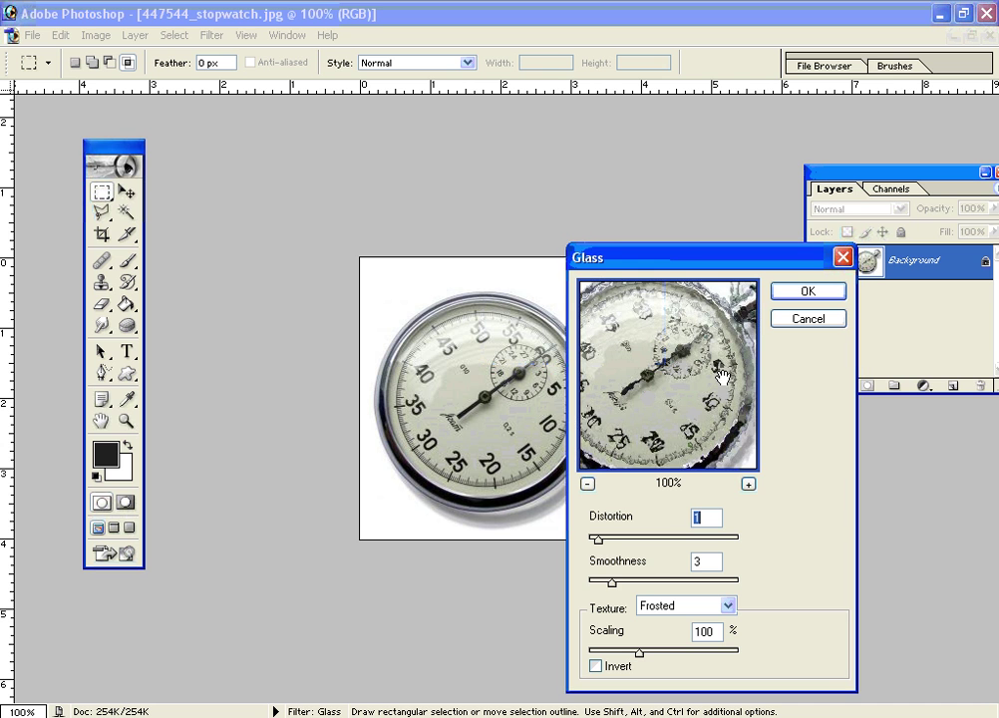
click(617, 551)
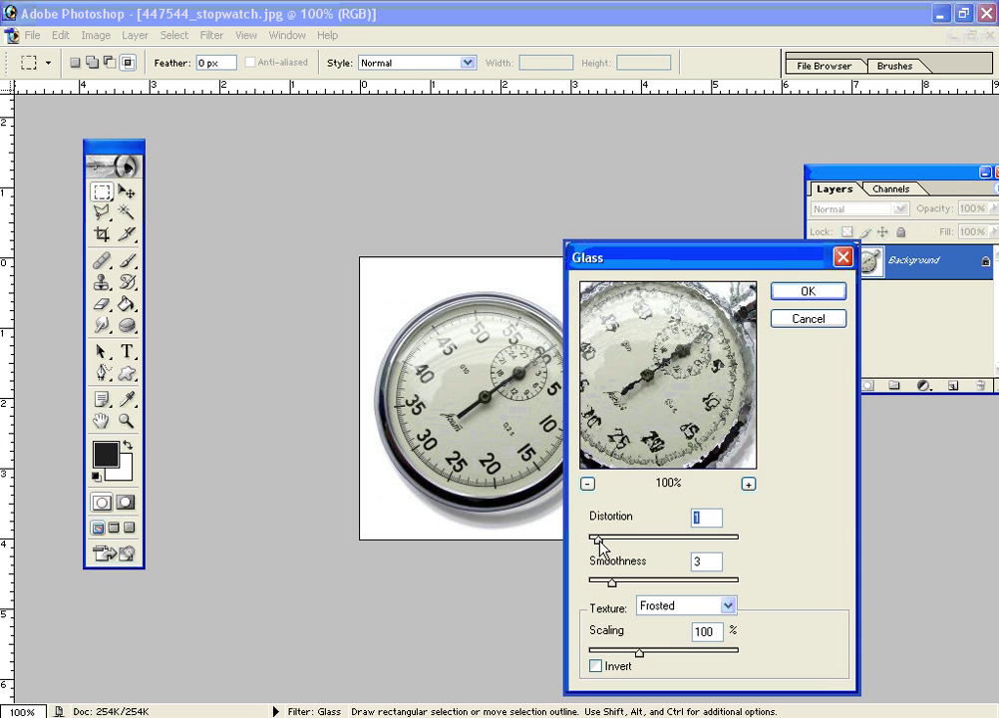
- Preview the Glass filter at distortion 5 and smoothness 8, settling on distortion 2 and smoothness 3
drag(599, 538, 626, 539)
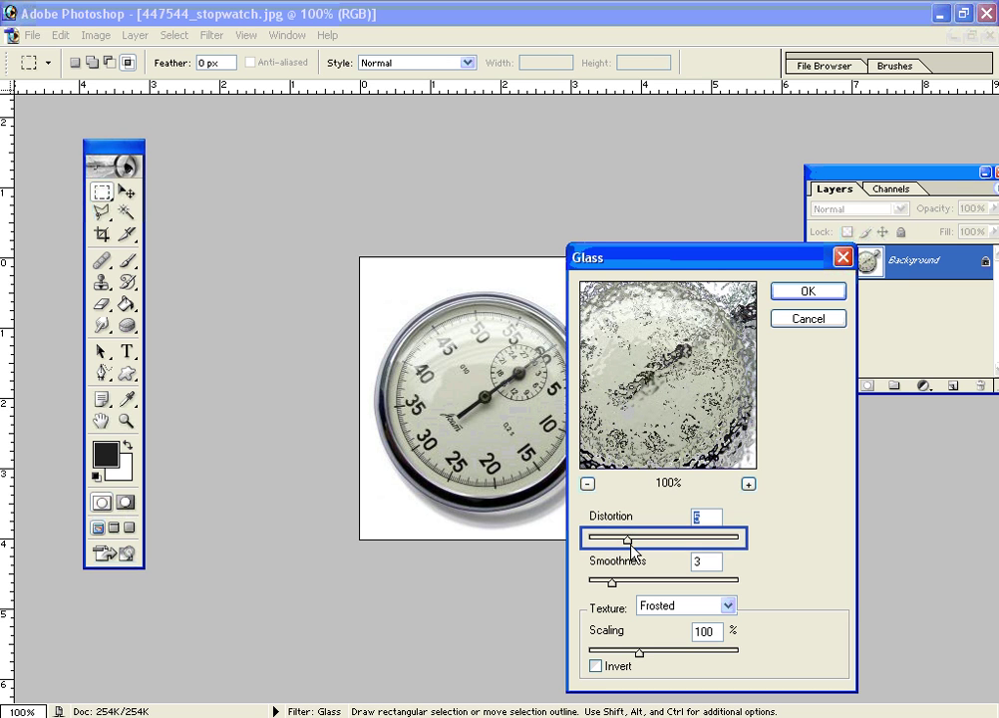
drag(630, 539, 603, 539)
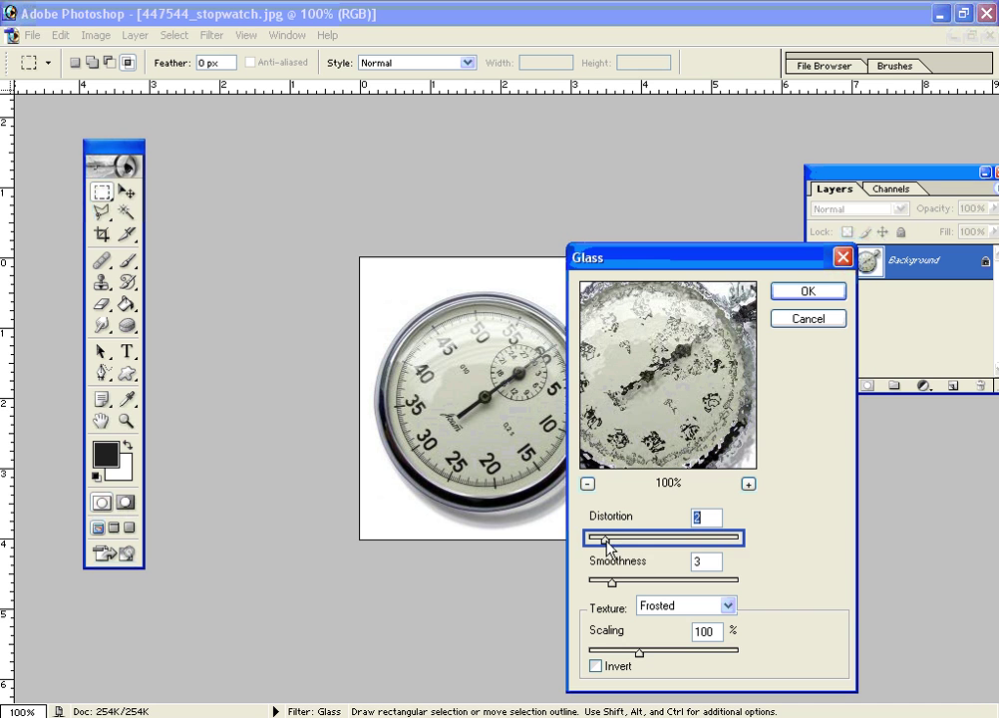
click(611, 583)
drag(611, 586, 664, 588)
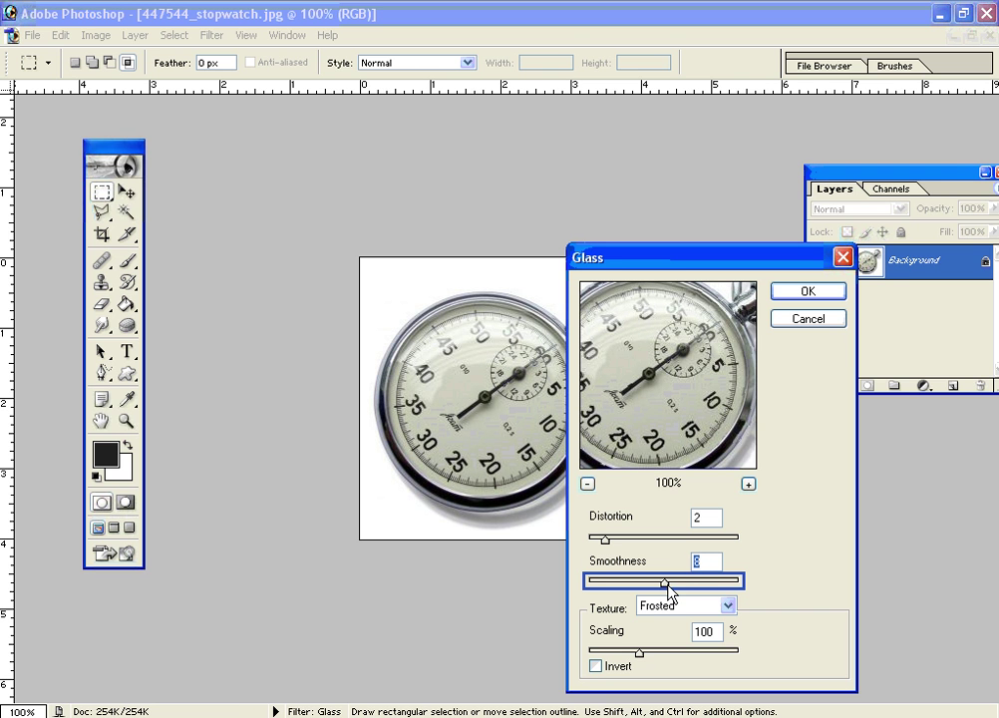
drag(663, 586, 611, 589)
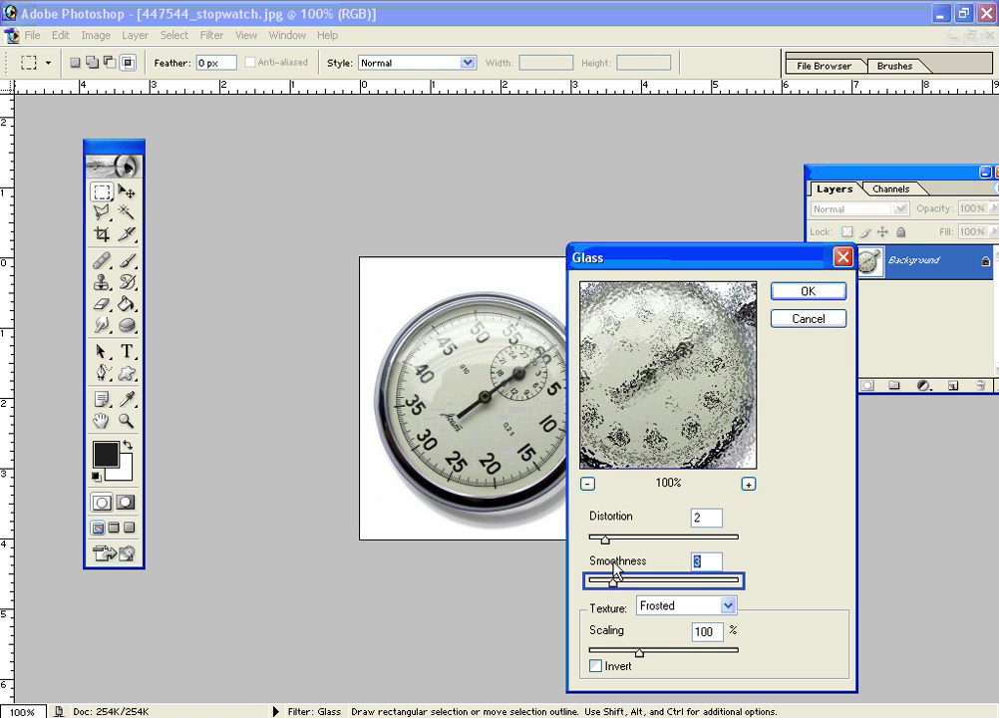
click(605, 539)
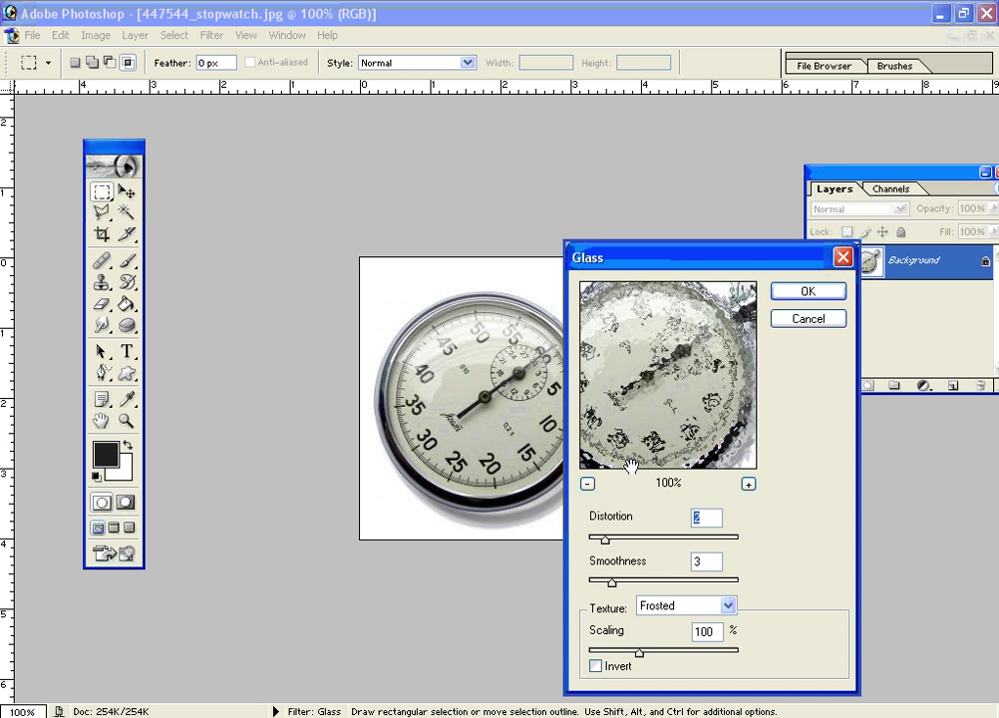
- Apply the Glass filter with the Frosted texture to the whole stopwatch image and undo it
click(666, 448)
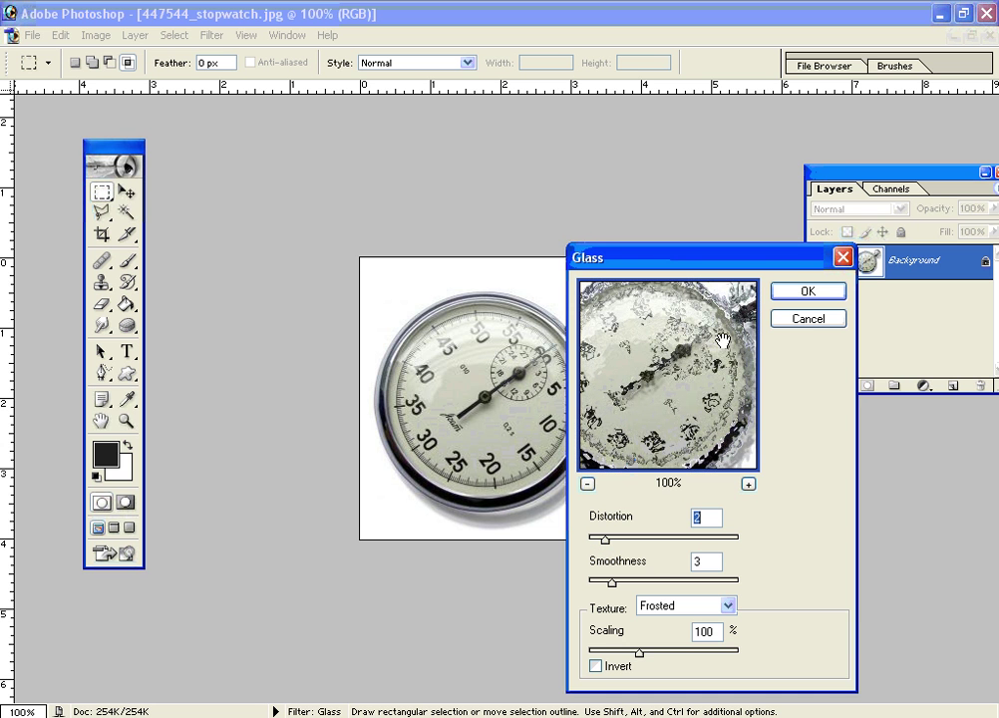
click(787, 300)
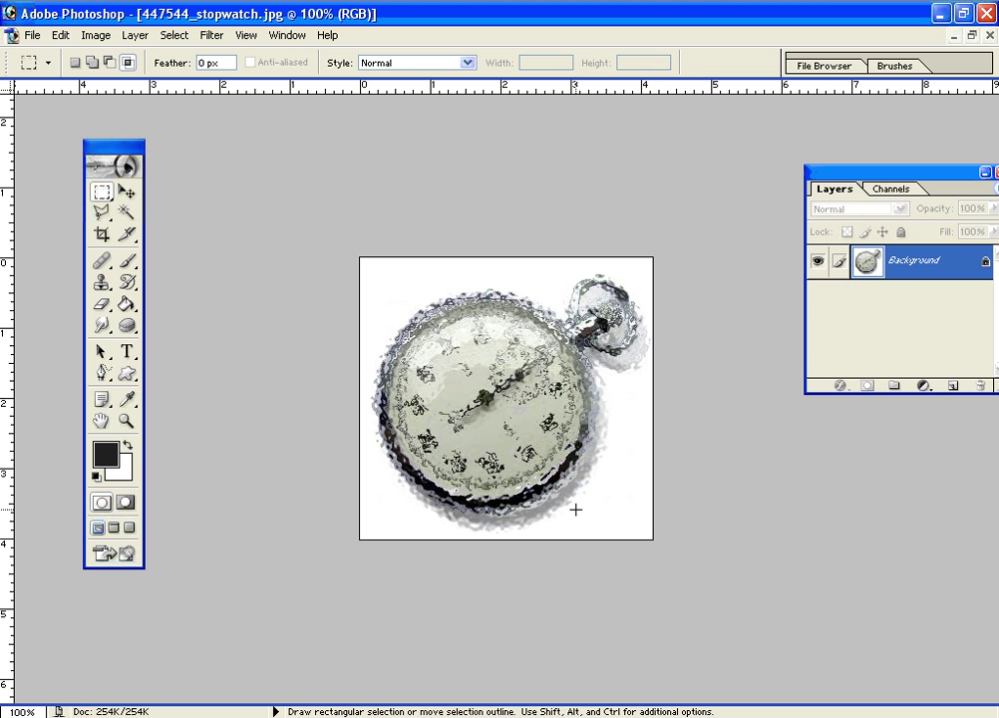
key(ctrl+z)
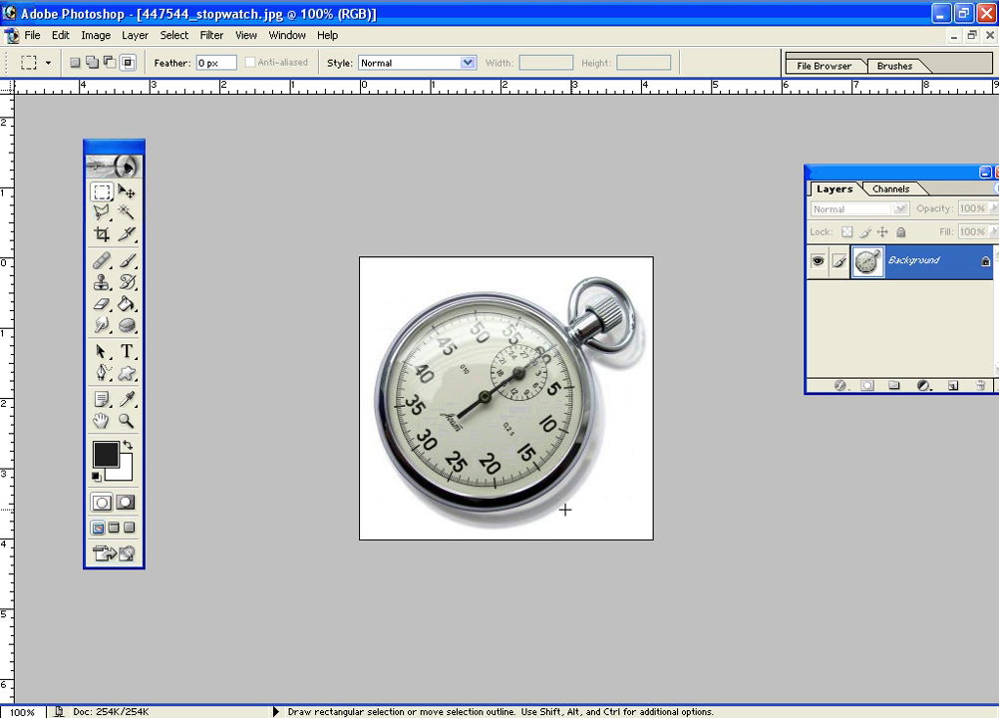
- Apply the Chalk & Charcoal sketch filter with charcoal area 2 and chalk area 16 to the stopwatch image, and undo it
click(211, 40)
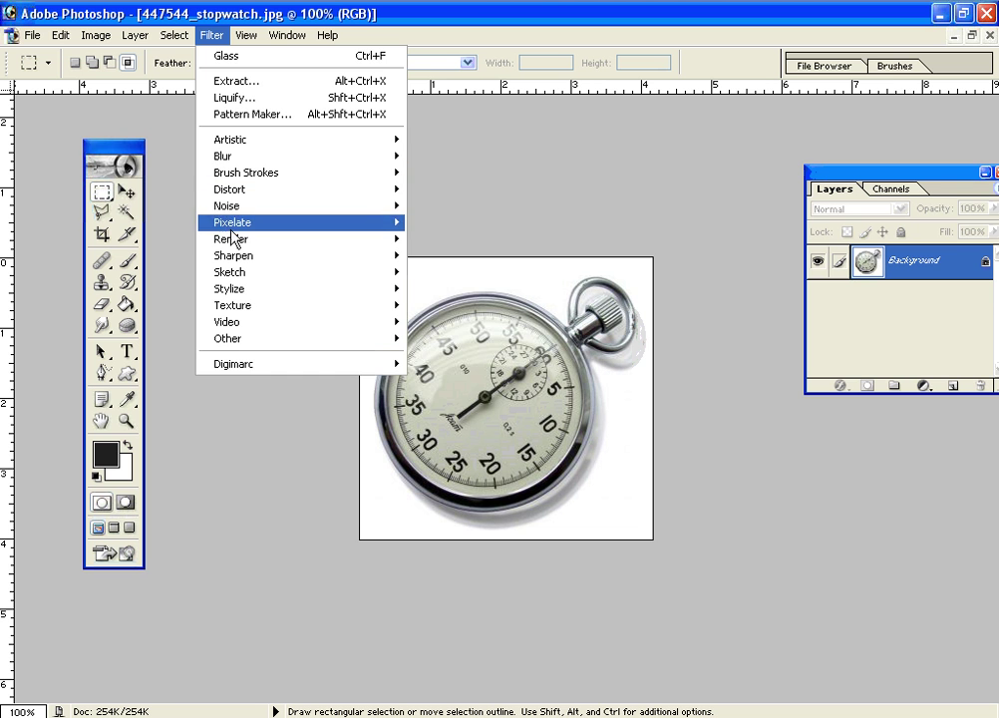
mouse_move(239, 243)
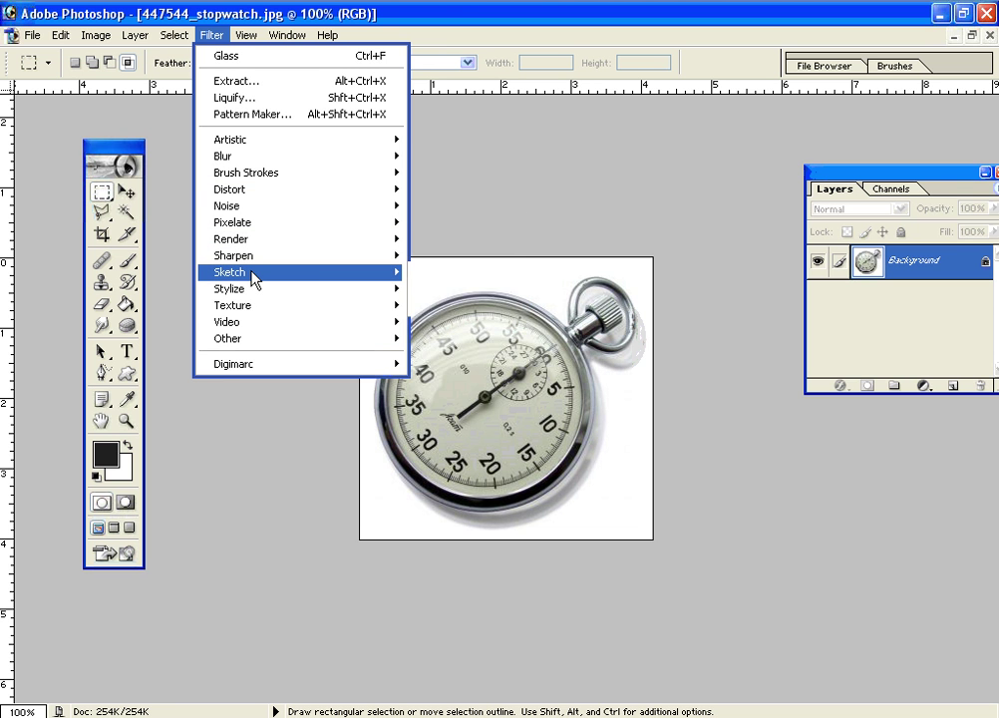
mouse_move(254, 278)
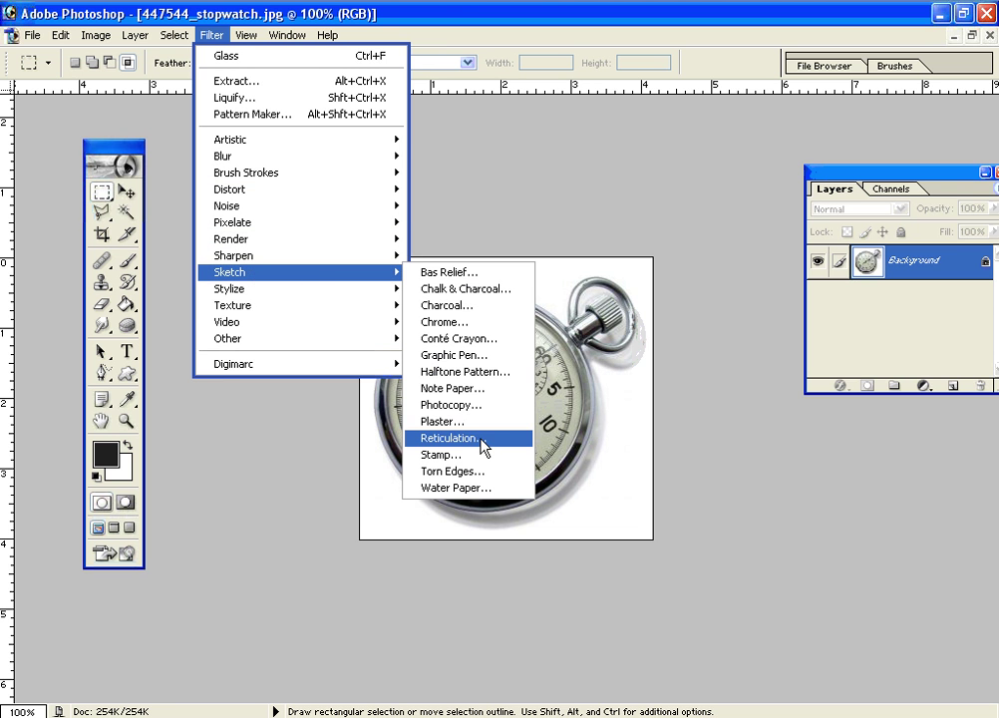
click(439, 288)
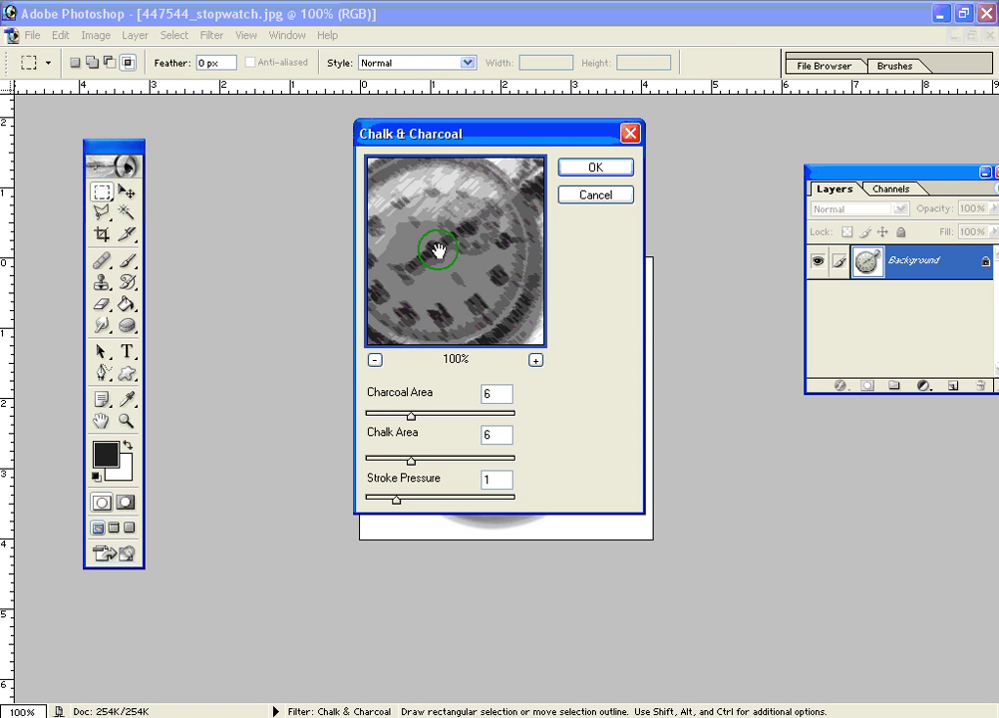
mouse_move(440, 251)
mouse_down()
mouse_move(477, 305)
mouse_move(477, 286)
mouse_move(462, 286)
mouse_move(450, 258)
mouse_up()
click(412, 417)
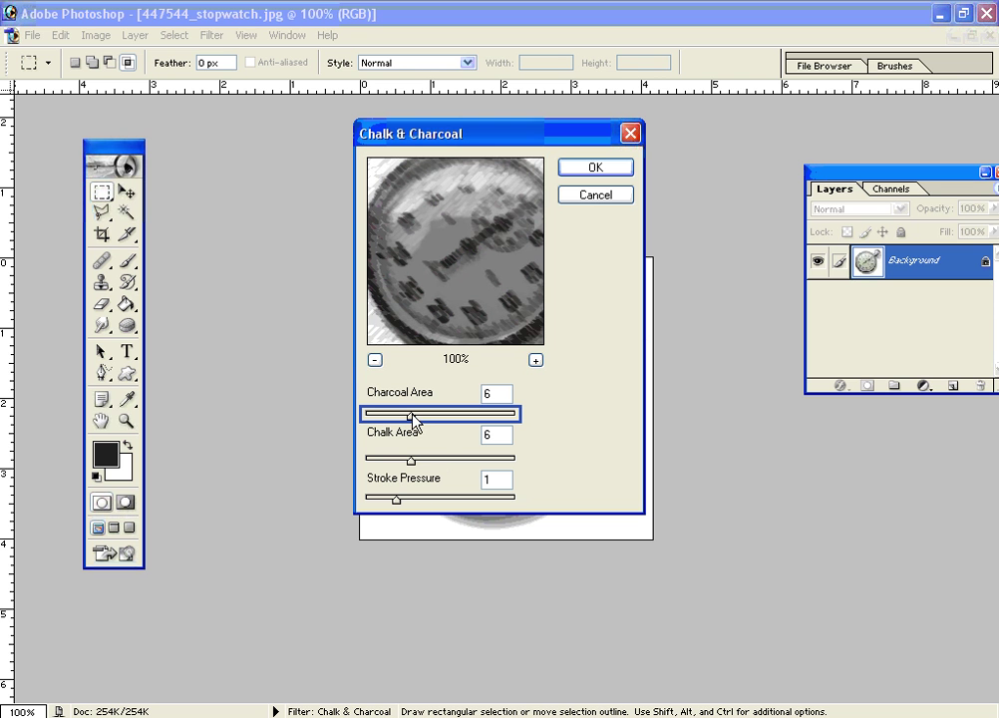
drag(411, 417, 384, 427)
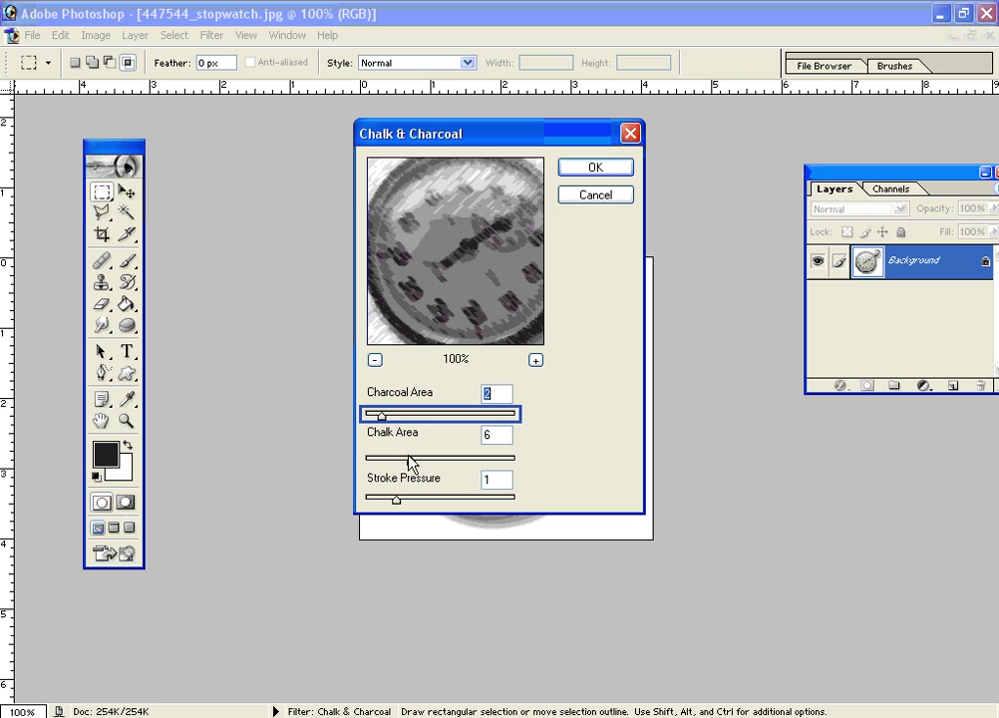
drag(436, 466, 489, 471)
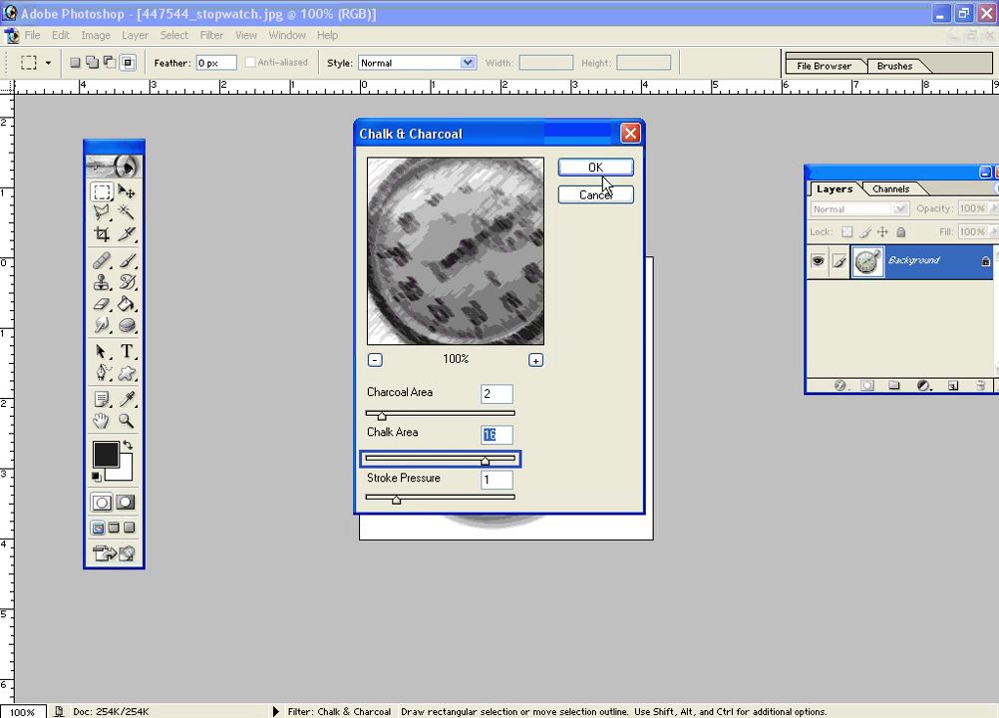
click(598, 170)
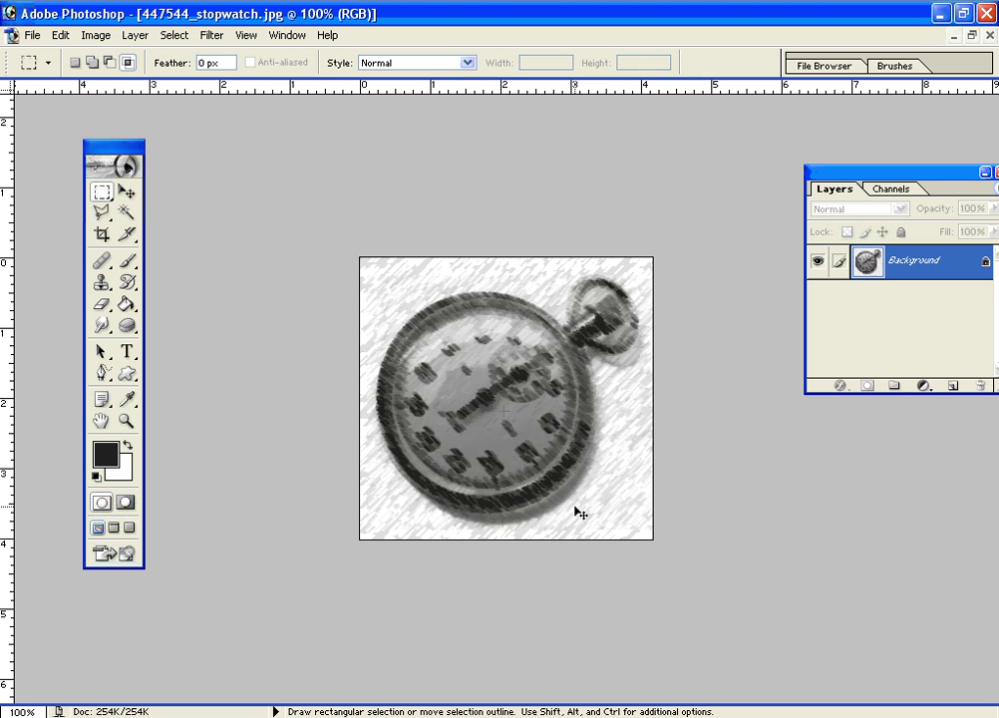
key(ctrl+z)
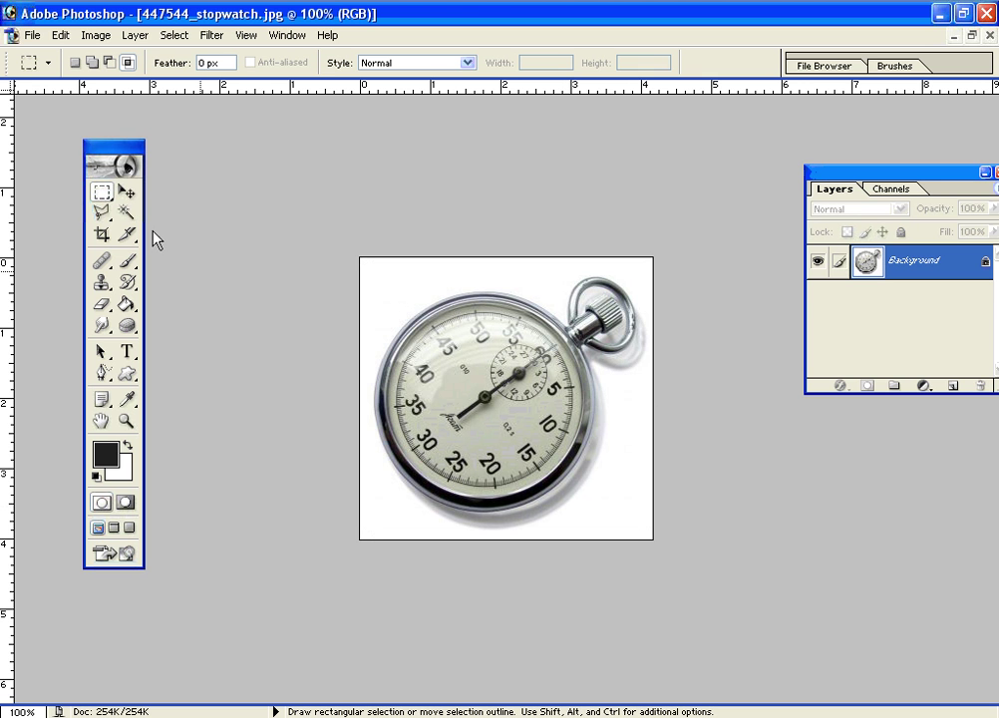
- Select a tall rectangular strip through the middle of the stopwatch and apply the Glass filter to it with increased distortion
drag(444, 278, 547, 524)
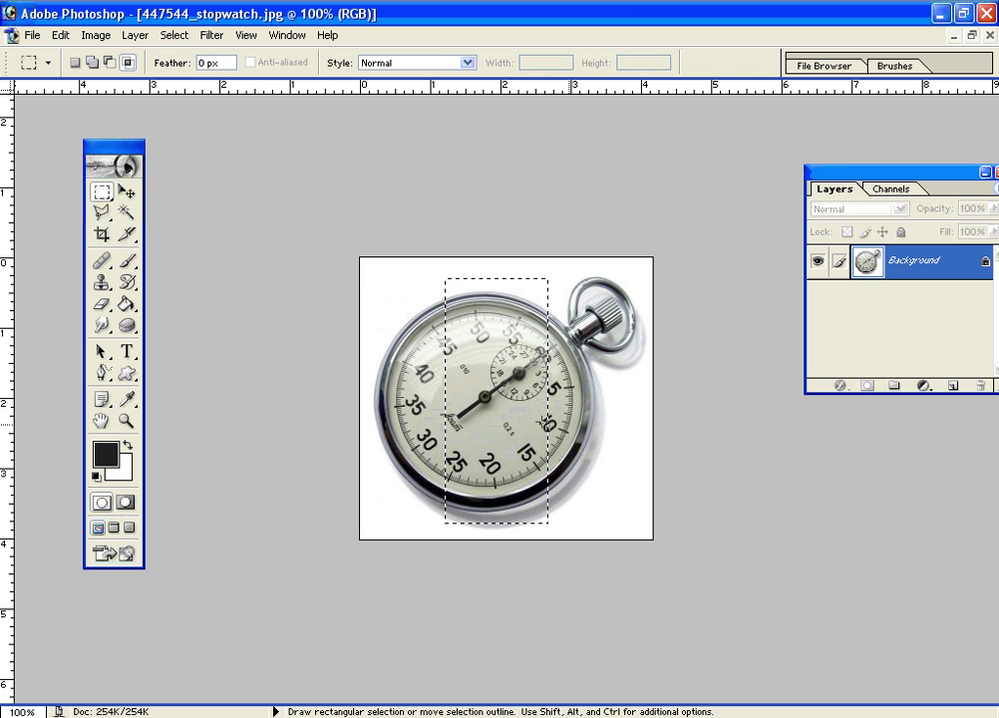
click(212, 37)
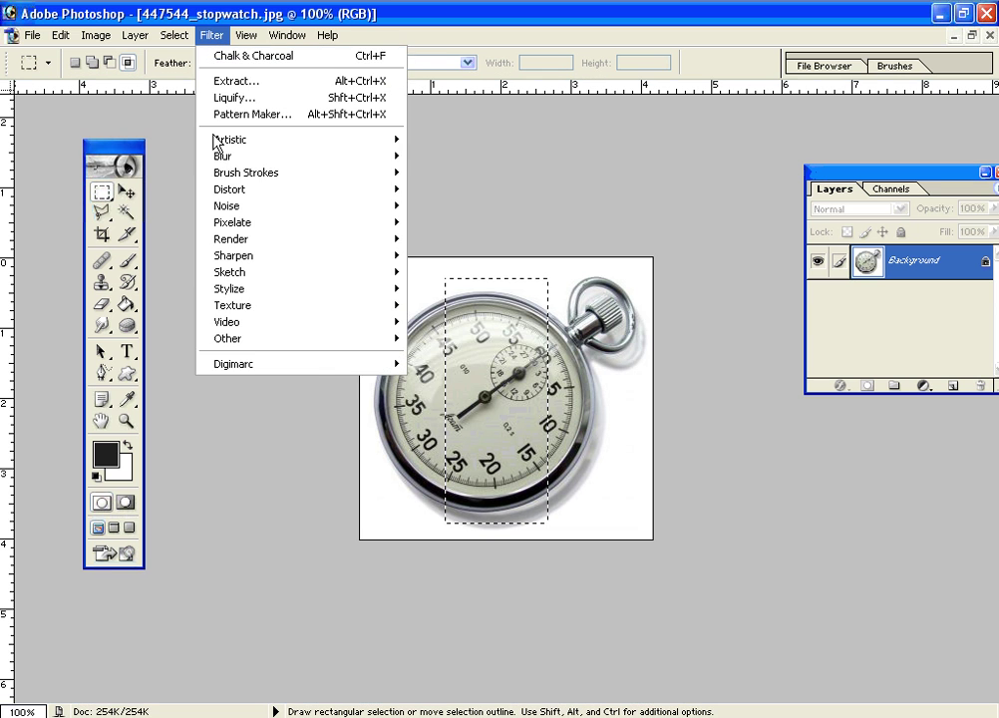
mouse_move(229, 188)
click(456, 219)
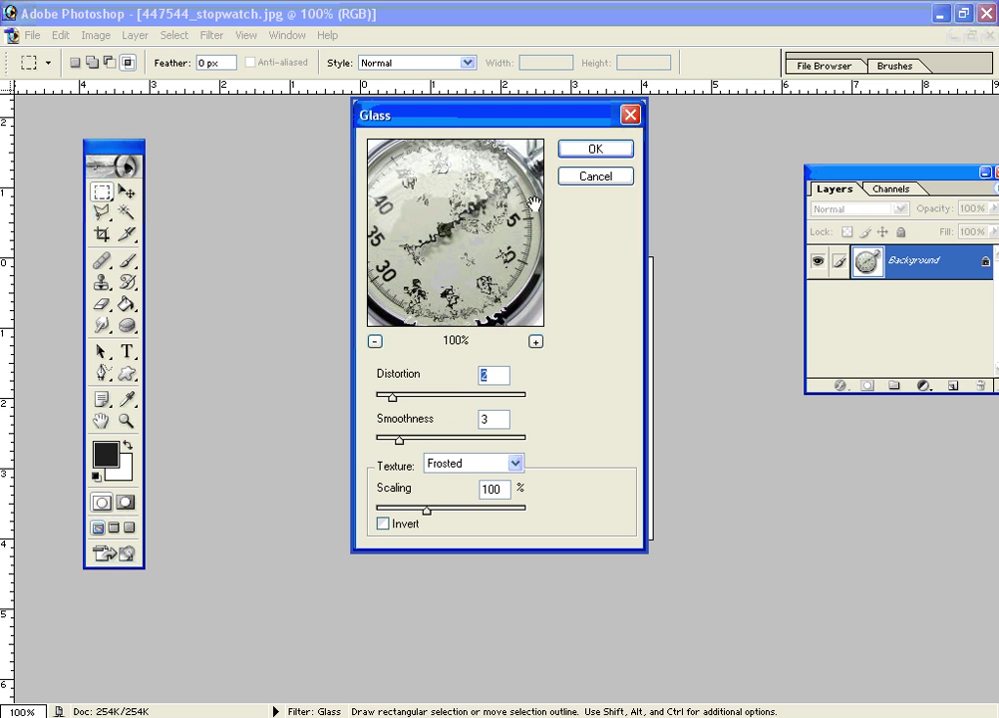
drag(392, 399, 426, 399)
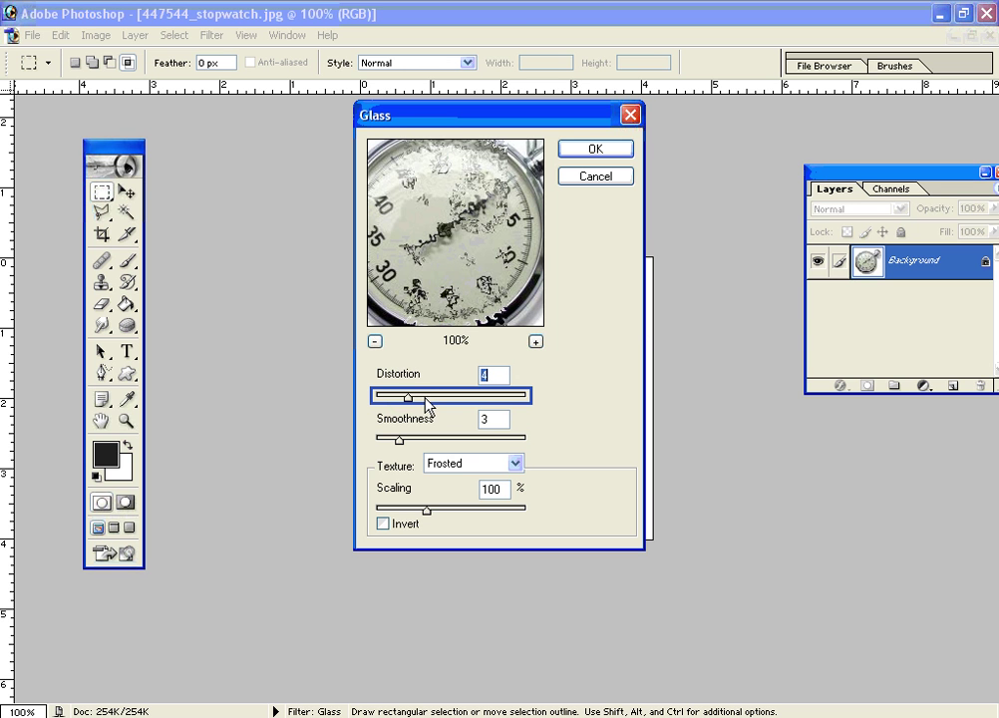
click(589, 152)
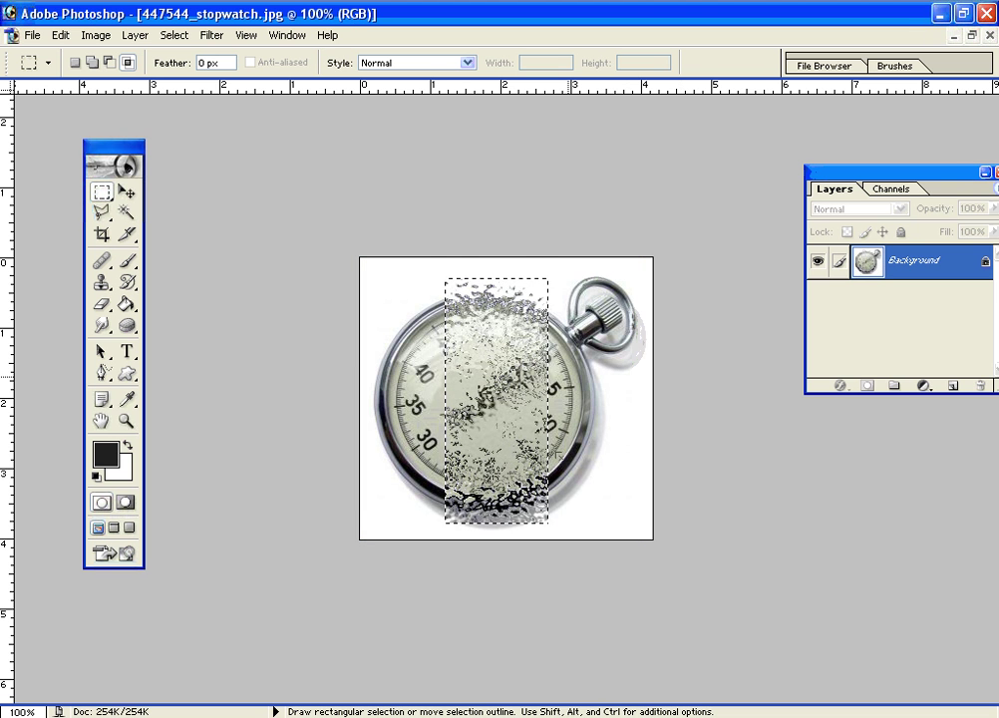
- Undo the Glass filter on the stopwatch strip and remove the rectangular selection
key(ctrl+d)
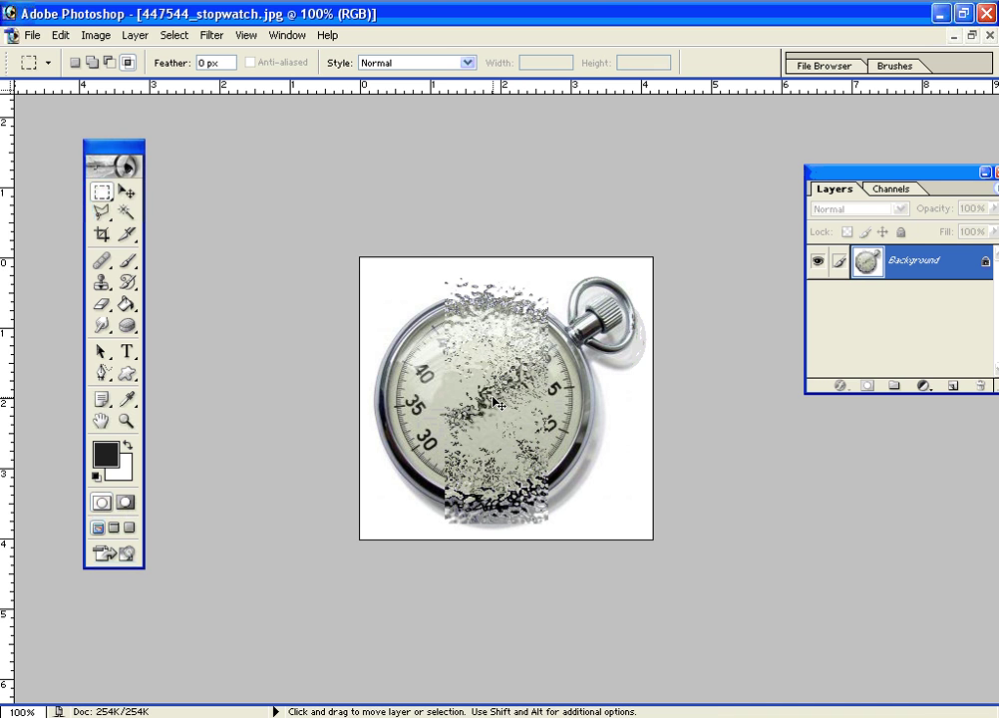
key(ctrl+z)
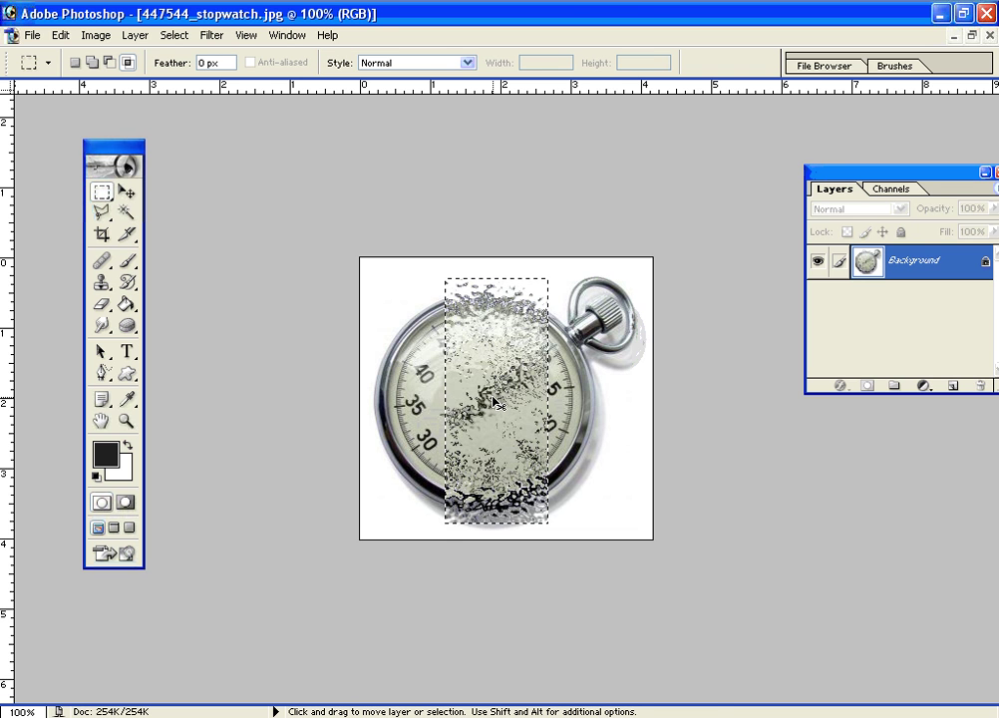
key(ctrl+alt+z)
key(ctrl+alt+z)
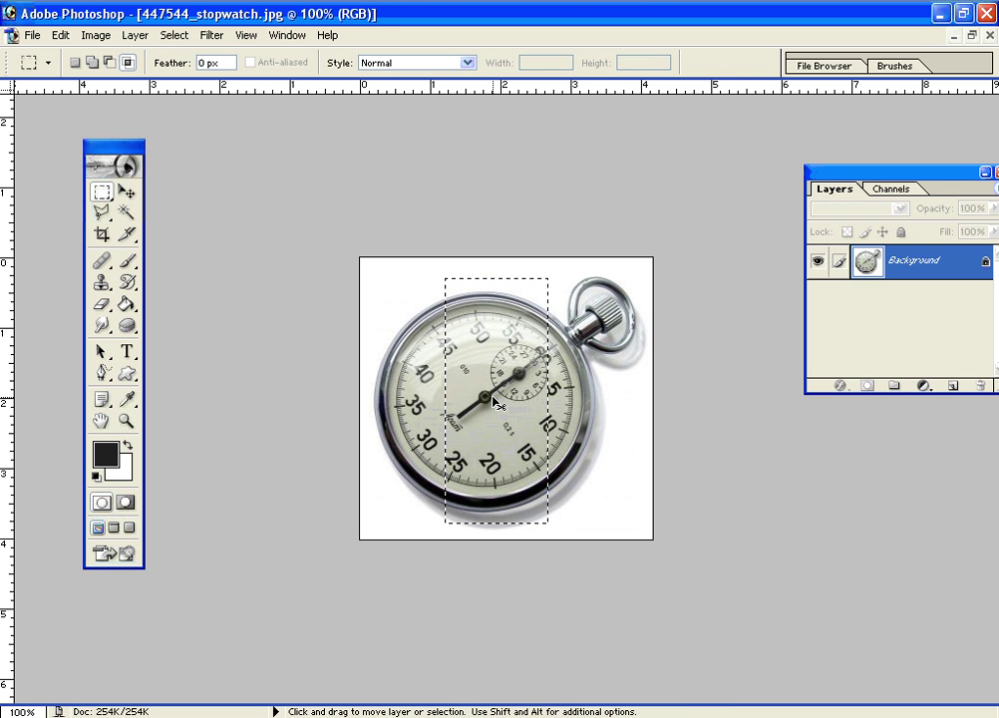
key(ctrl+alt+z)
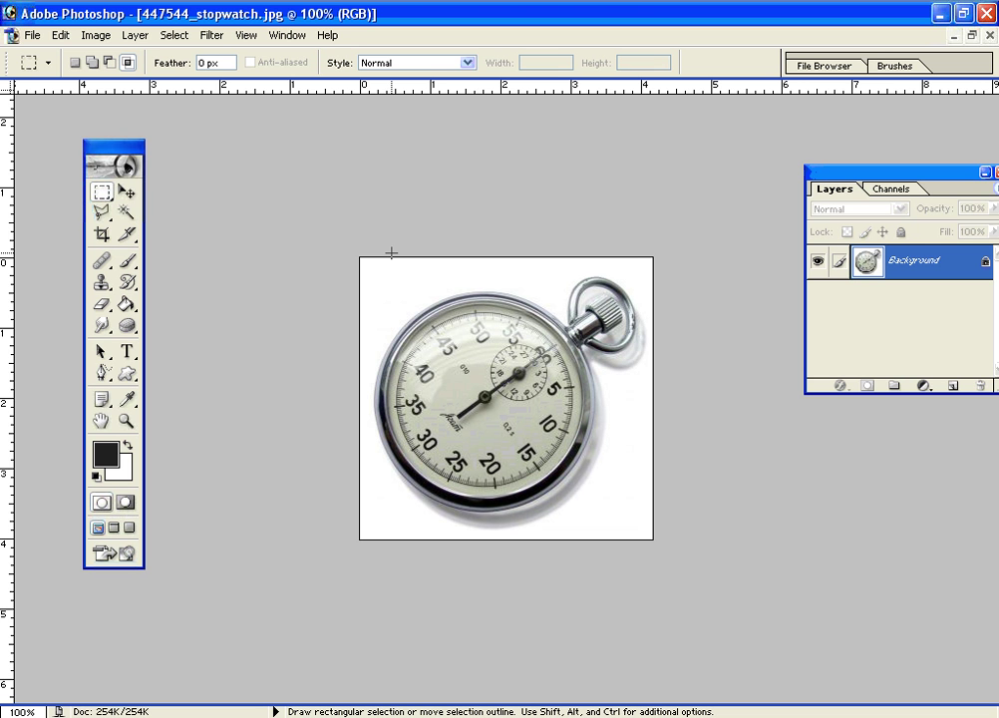
click(211, 35)
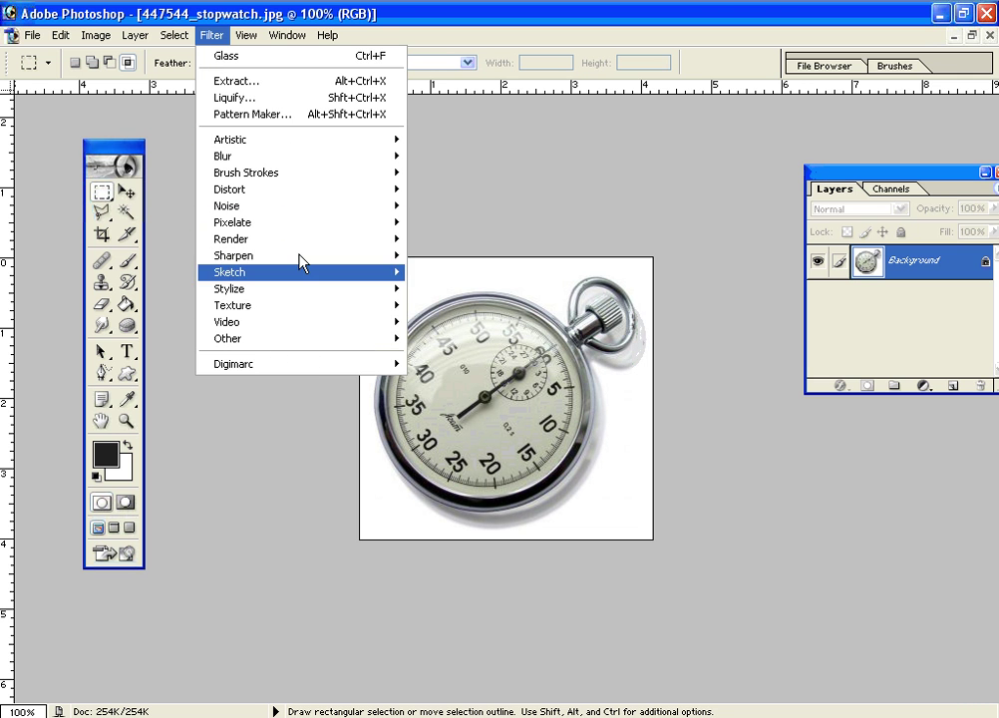
click(474, 73)
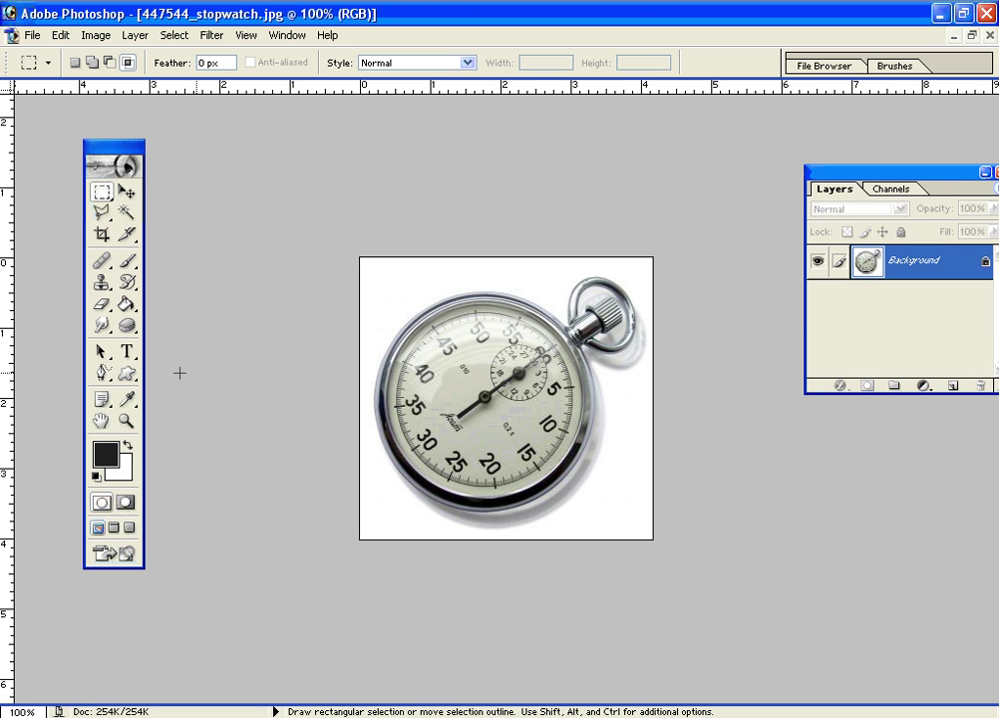
- Bring the Layers palette fully into view and add a new empty layer above the Background
drag(896, 180, 848, 180)
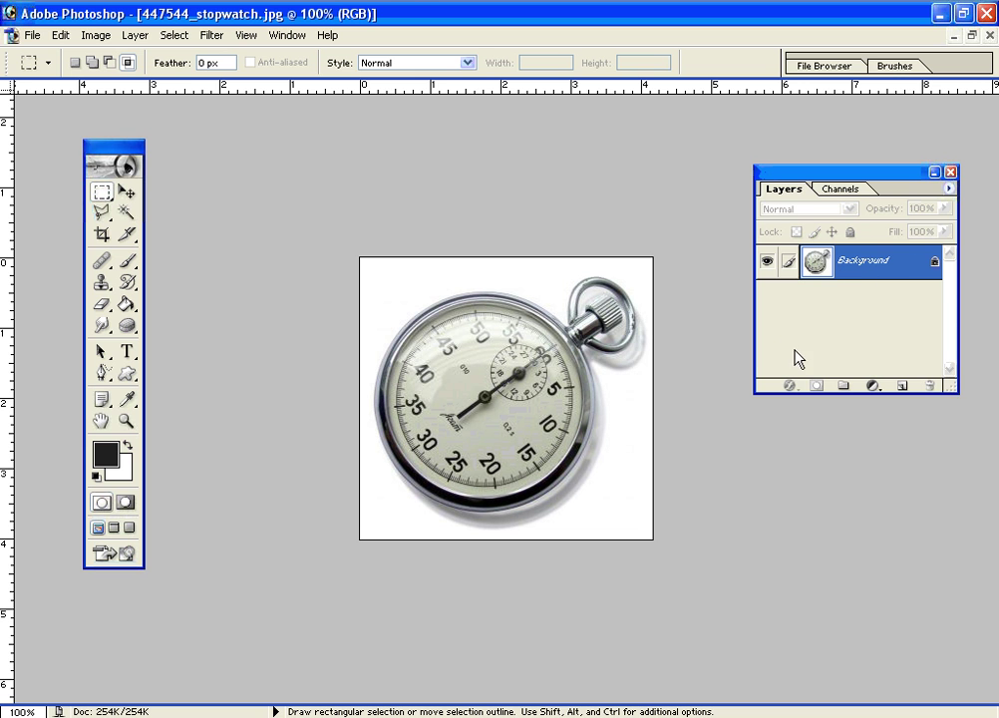
click(902, 387)
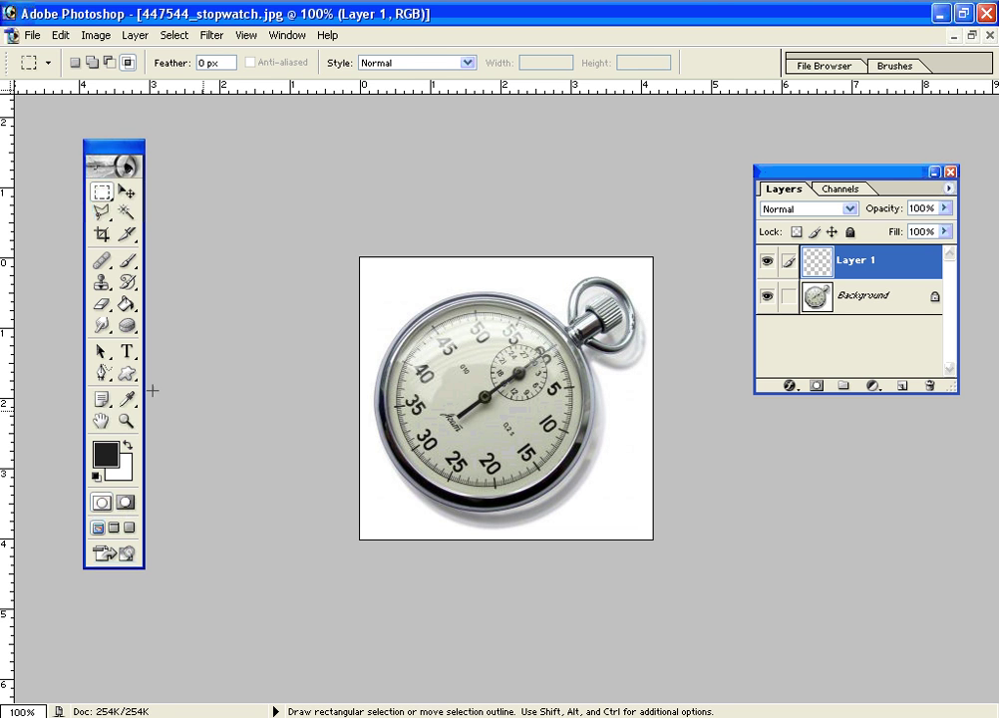
- Choose the Custom Shape tool and set the foreground color to pink EF4B70
click(127, 372)
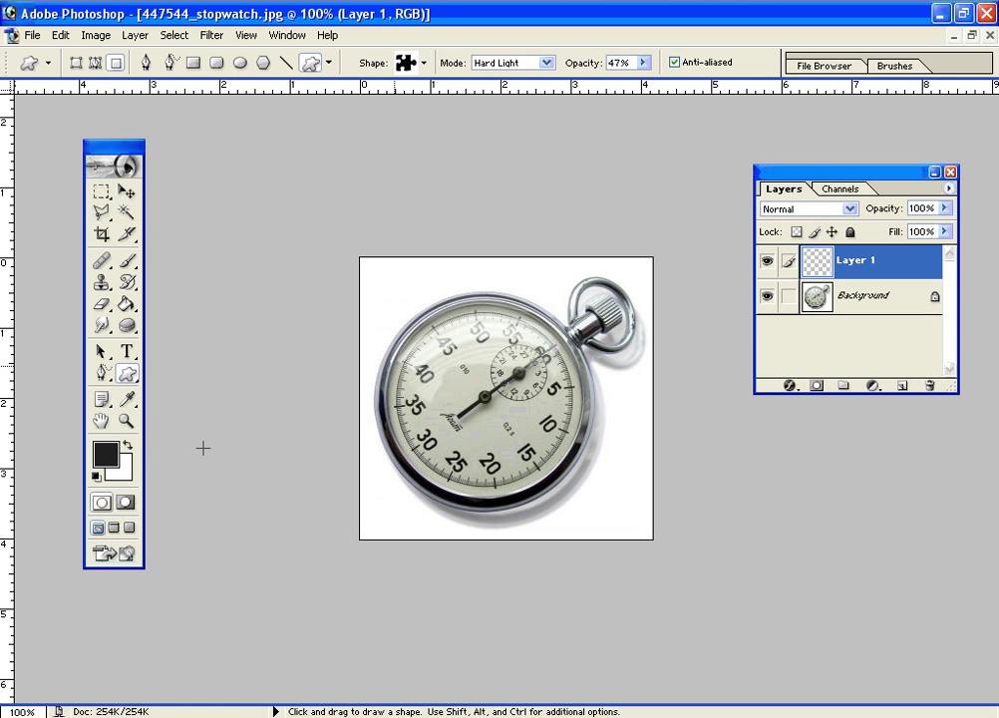
click(107, 454)
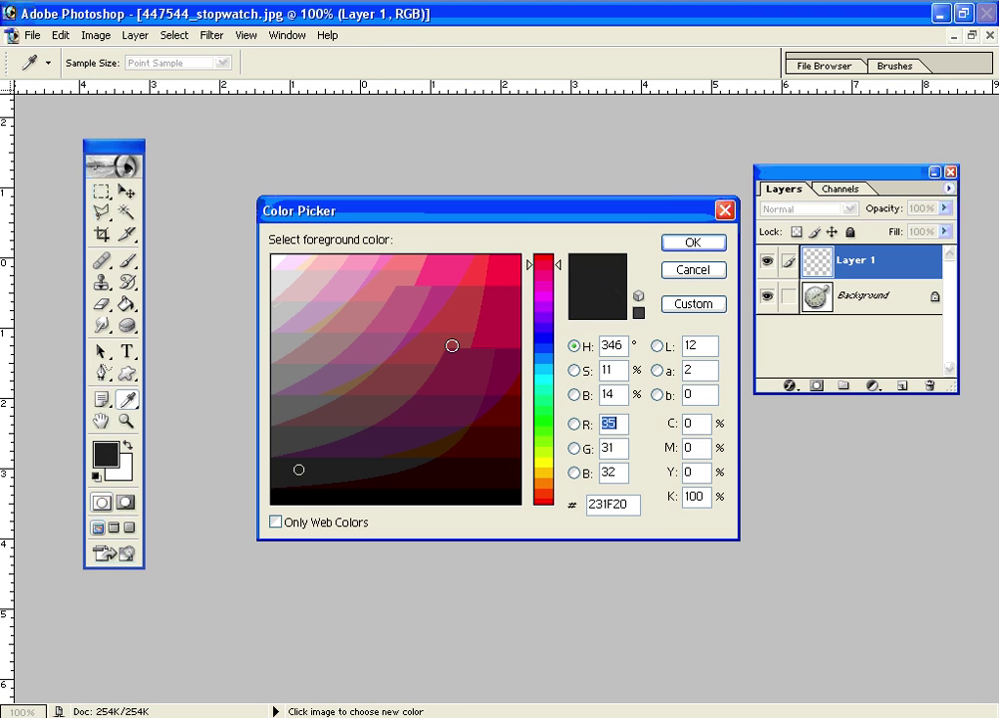
click(431, 278)
click(483, 302)
click(442, 269)
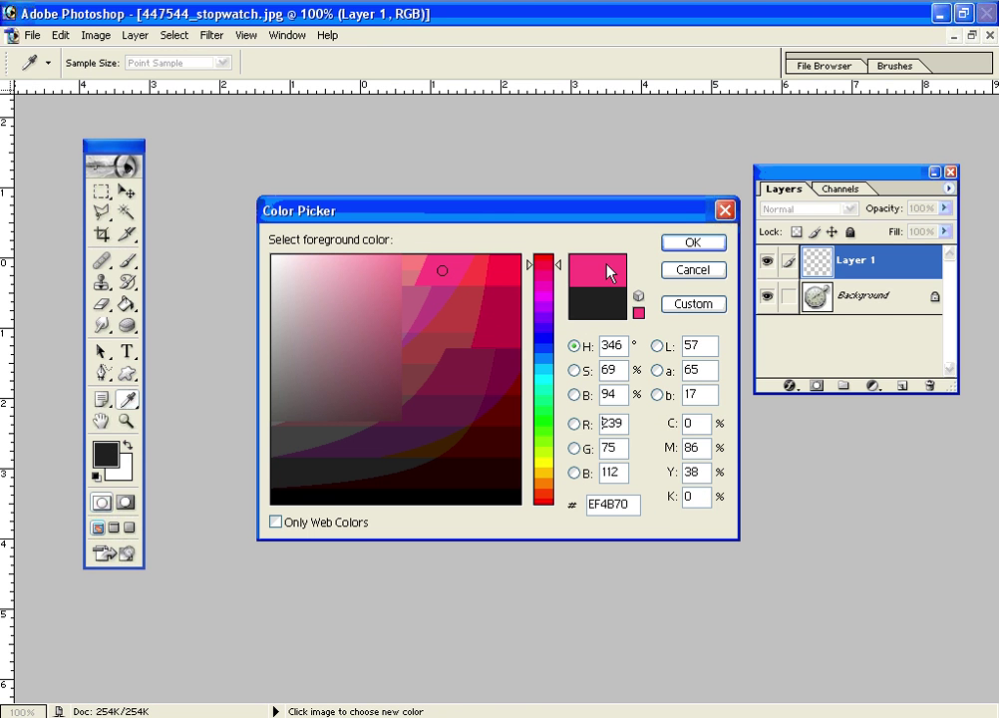
click(693, 244)
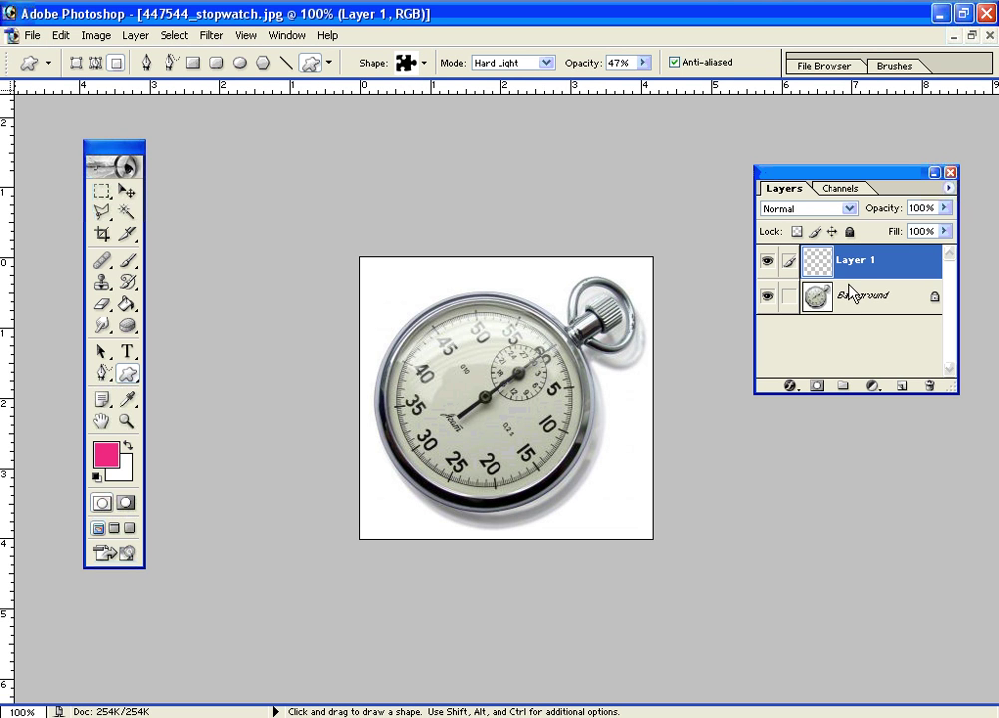
- Try drawing a puzzle-piece shape over the dial at 47% opacity and undo it
drag(455, 351, 585, 456)
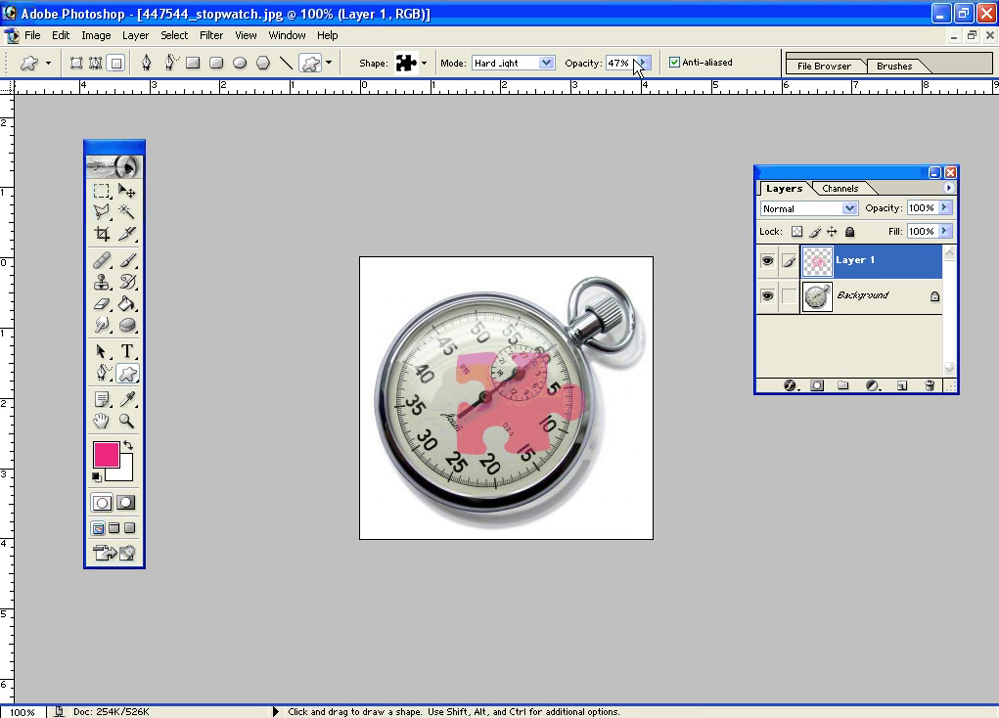
key(ctrl+z)
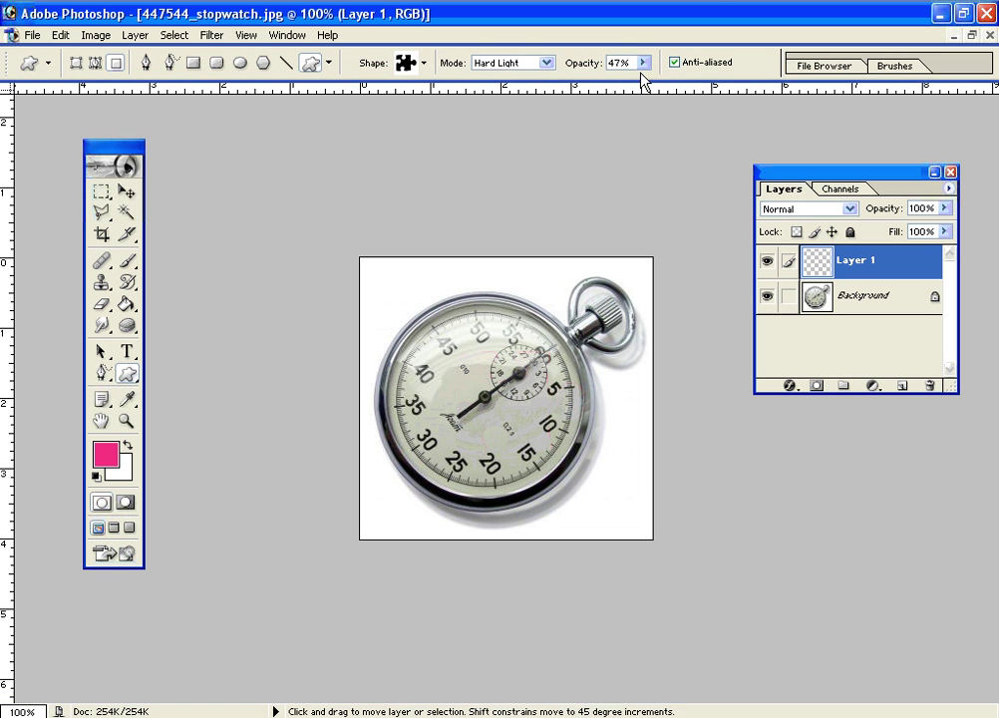
- Set the shape opacity to 100% and draw a solid pink puzzle piece over the center of the dial on Layer 1
click(644, 63)
drag(692, 89, 709, 88)
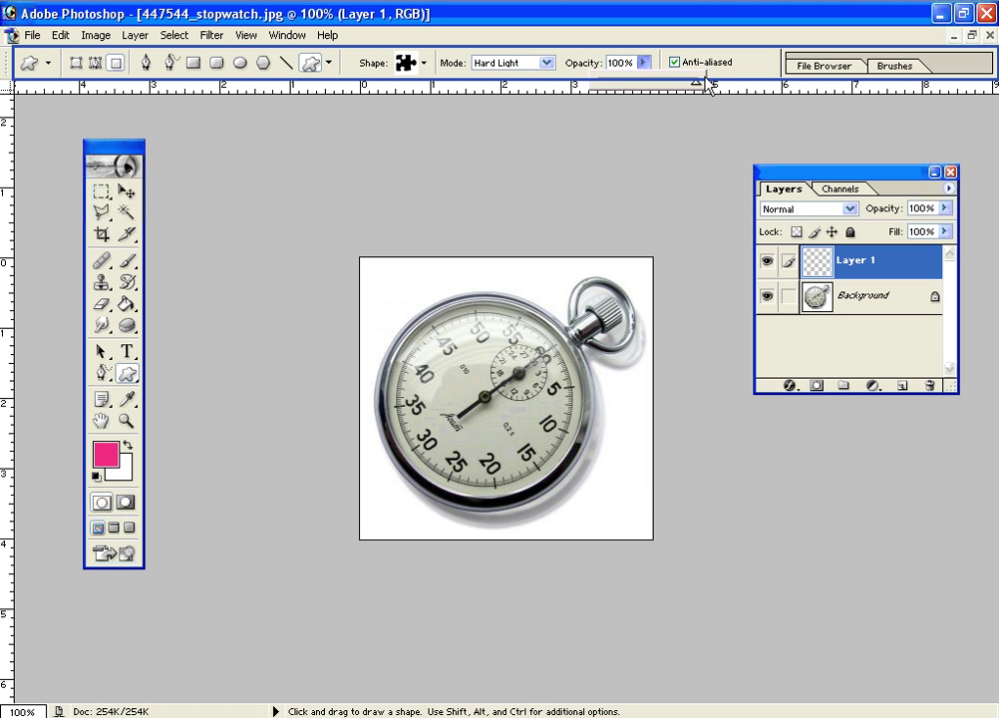
drag(448, 340, 581, 442)
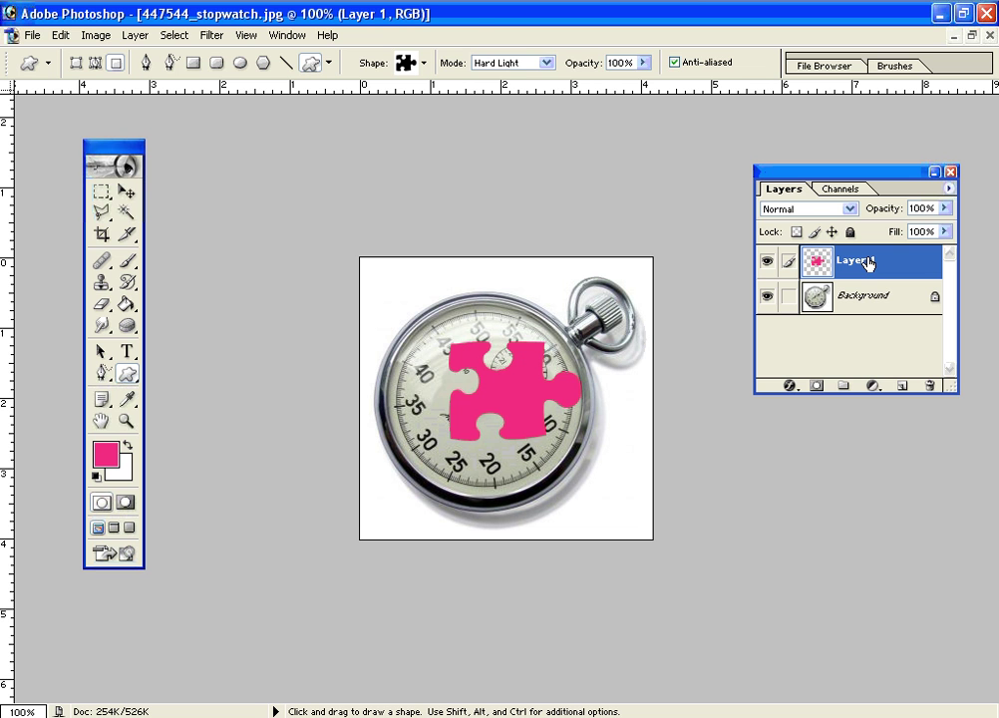
- Move the puzzle piece independently over the stopwatch, and delete Layer 1
click(126, 190)
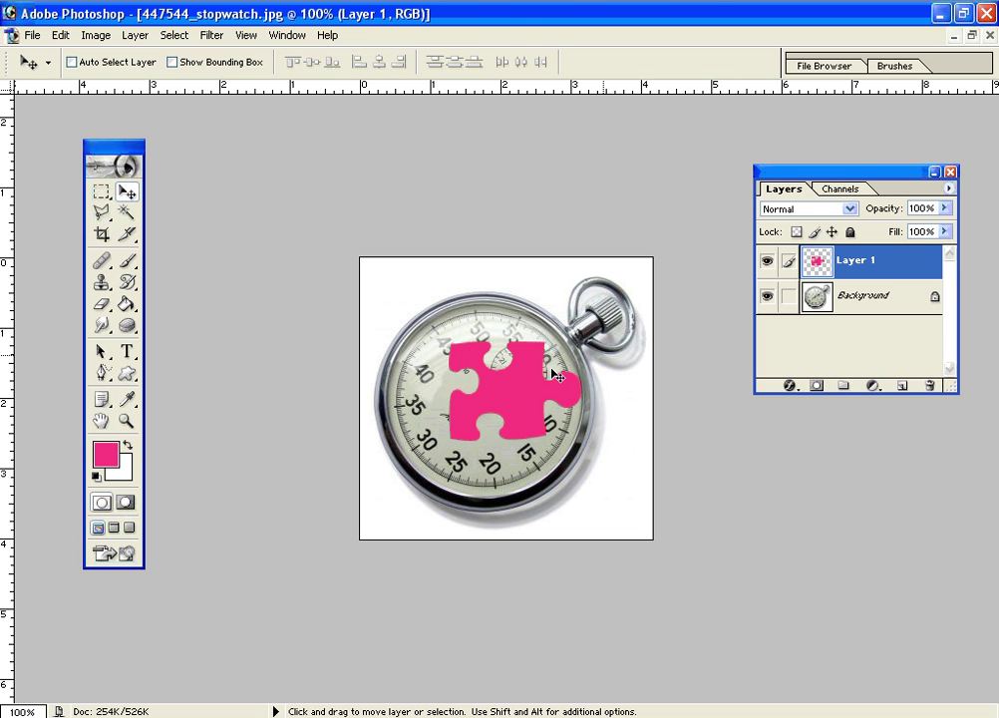
mouse_move(508, 392)
mouse_down()
mouse_move(437, 264)
mouse_move(511, 475)
mouse_move(380, 388)
mouse_move(510, 312)
mouse_move(499, 441)
mouse_move(528, 320)
mouse_move(610, 307)
mouse_move(603, 361)
mouse_move(528, 400)
mouse_move(521, 390)
mouse_up()
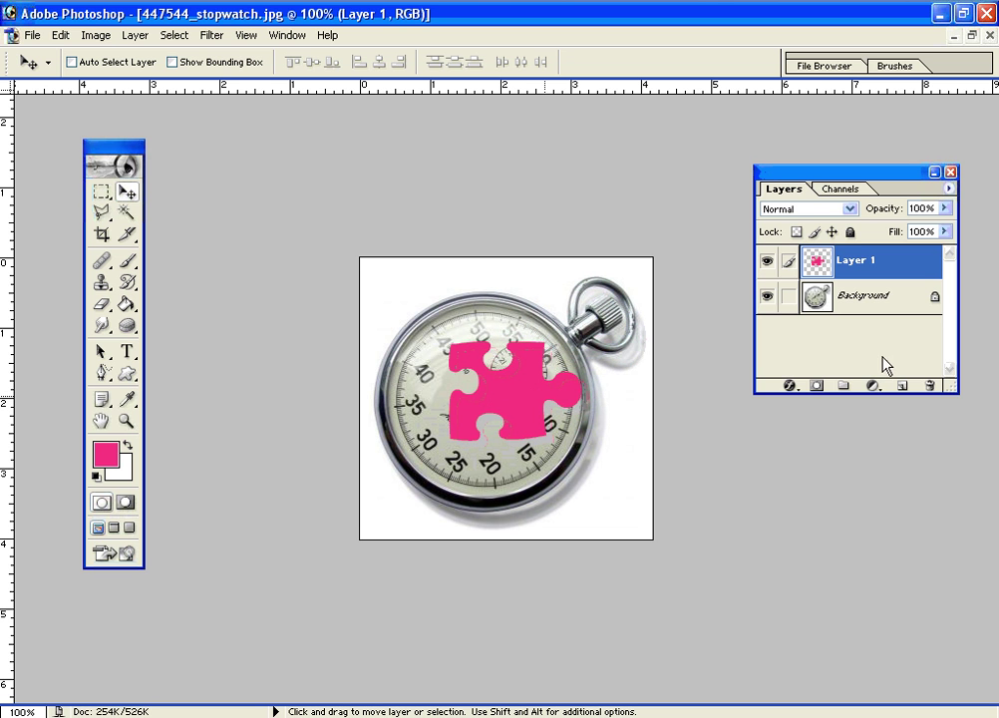
drag(924, 281, 934, 386)
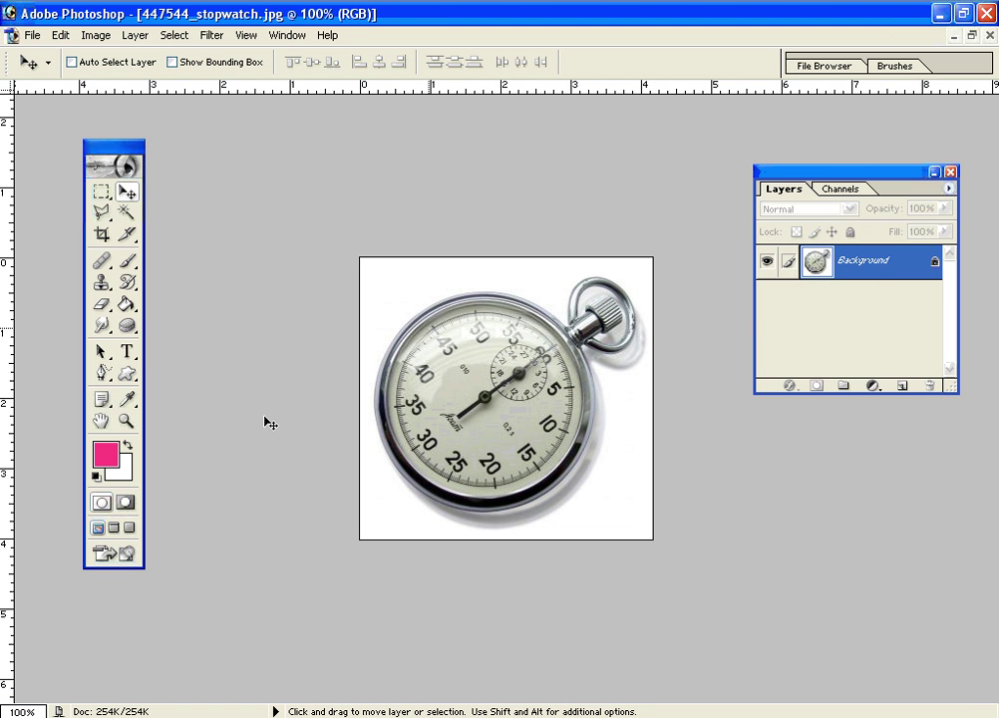
- Try drawing a pink puzzle piece directly on the Background in Hard Light mode and undo it
click(127, 373)
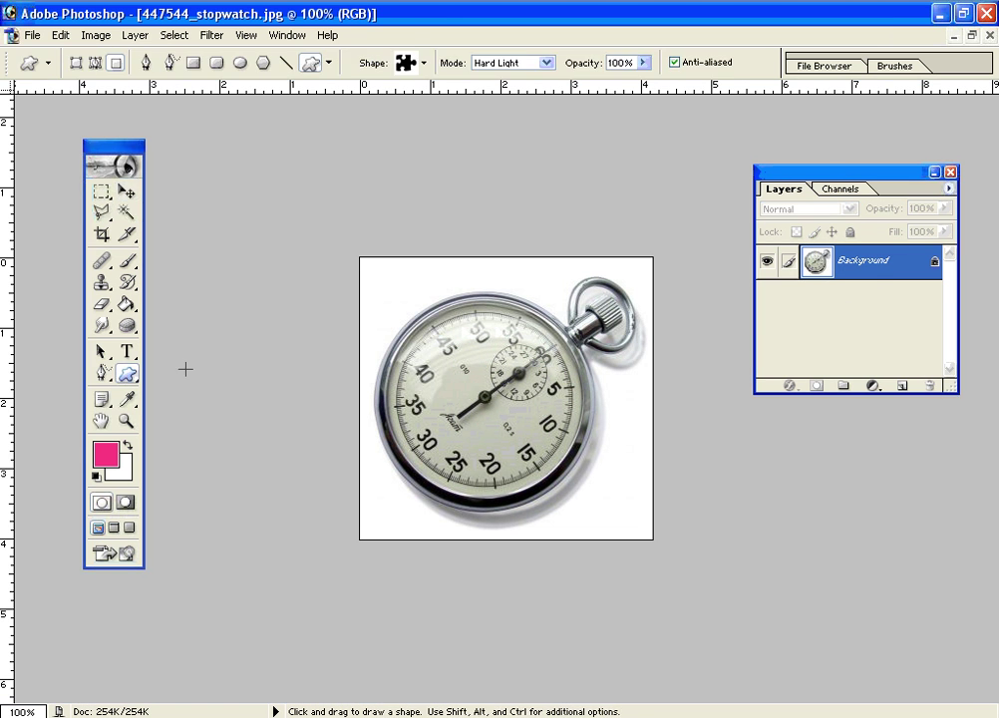
drag(468, 371, 598, 440)
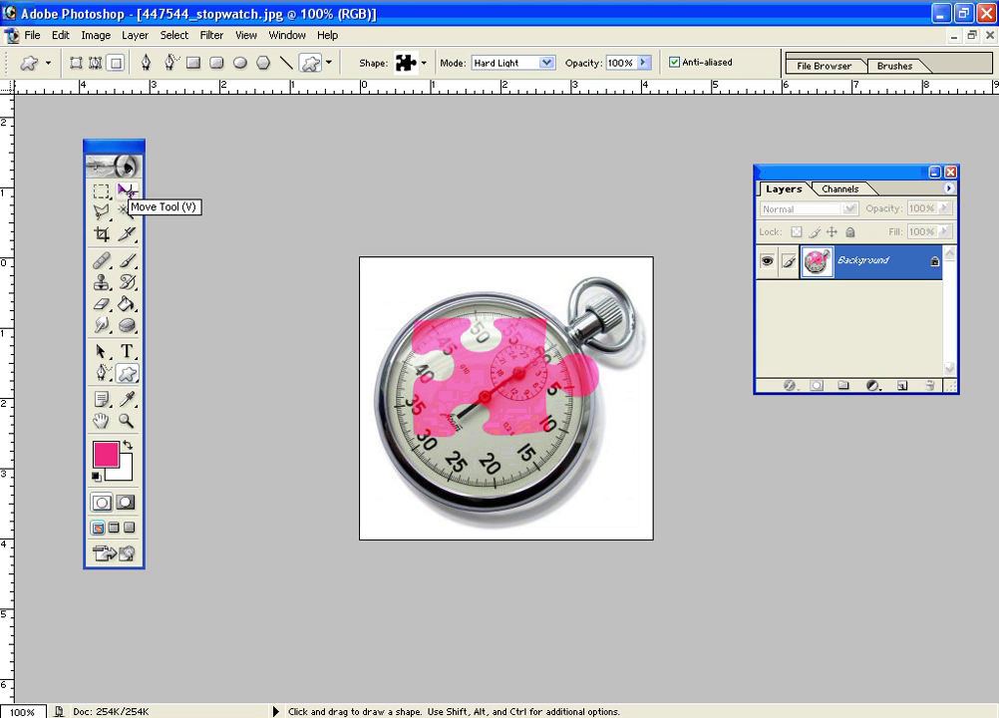
key(ctrl)
key(ctrl+z)
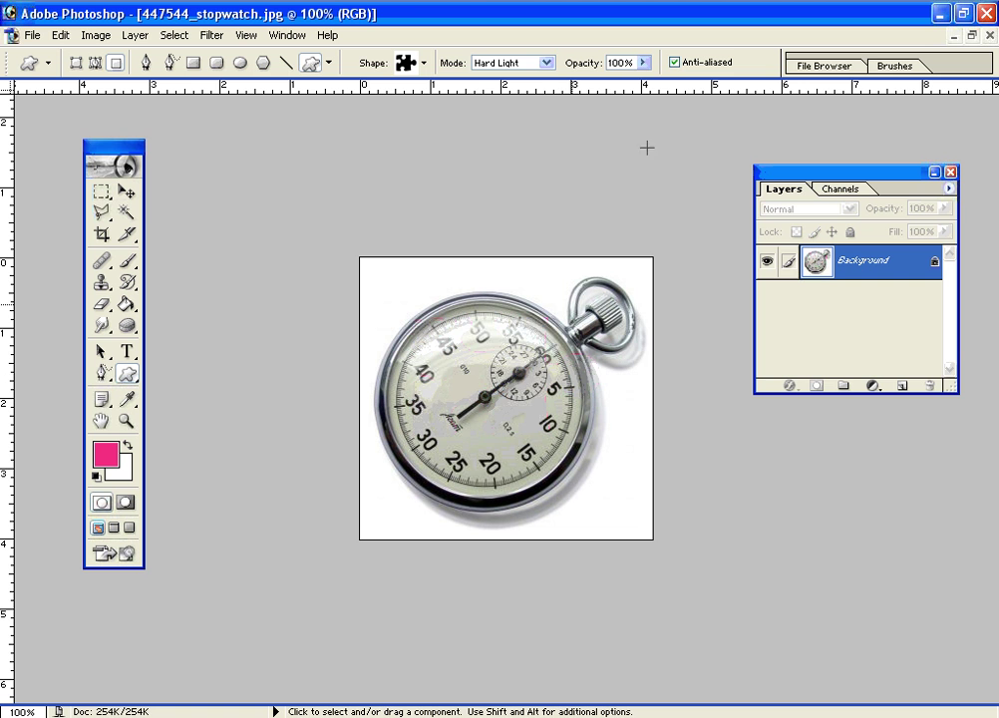
- Set the shape blending mode to Normal, try a pink puzzle piece directly on the Background, and undo the shape
click(544, 62)
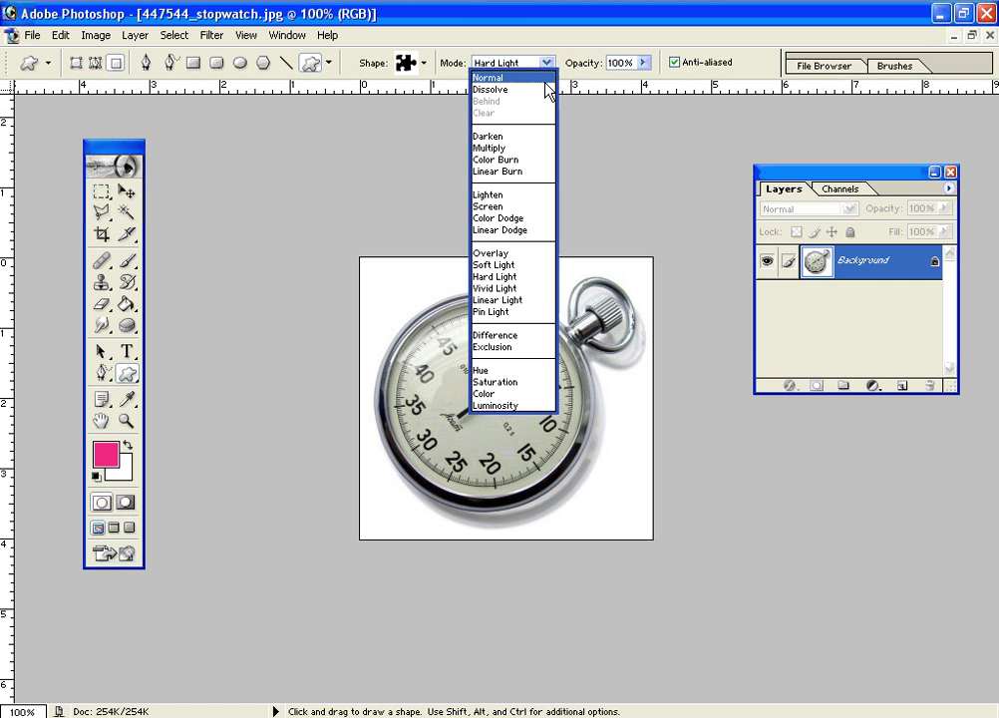
click(518, 78)
drag(439, 331, 585, 450)
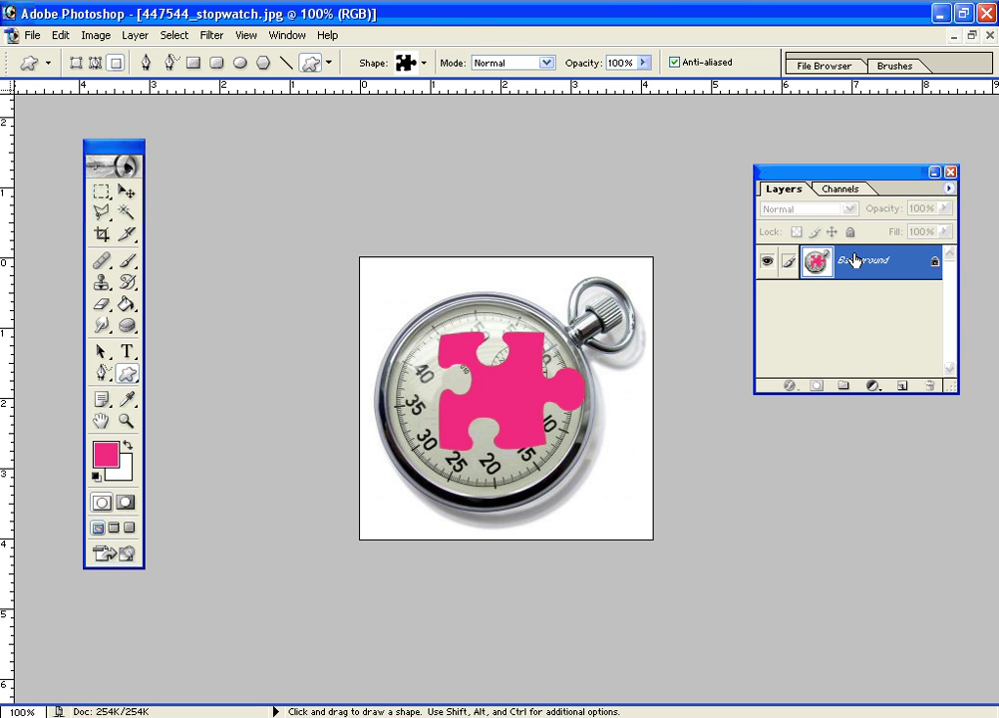
click(123, 190)
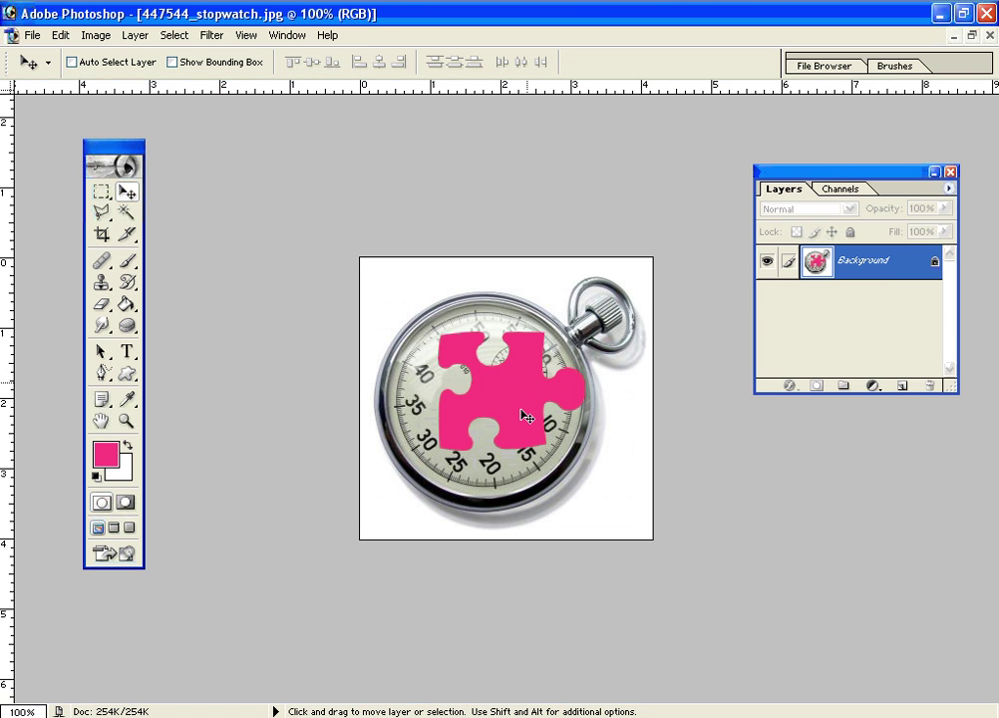
key(ctrl+z)
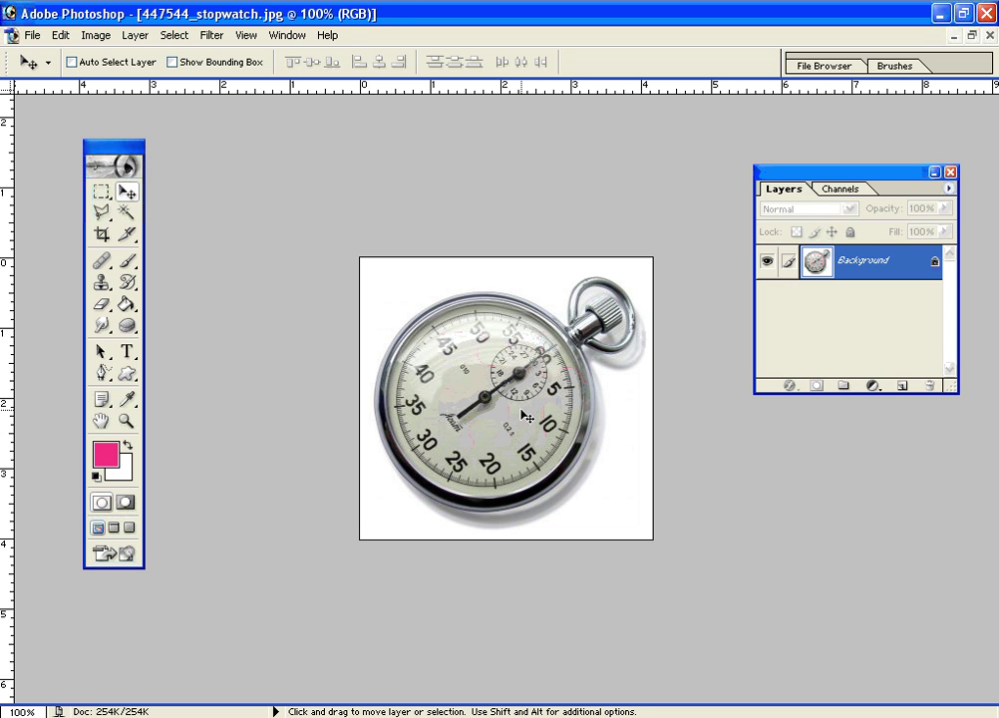
- On a new layer, draw two small pink puzzle pieces, one at the stopwatch's upper-left rim and one at its lower-right rim
click(901, 385)
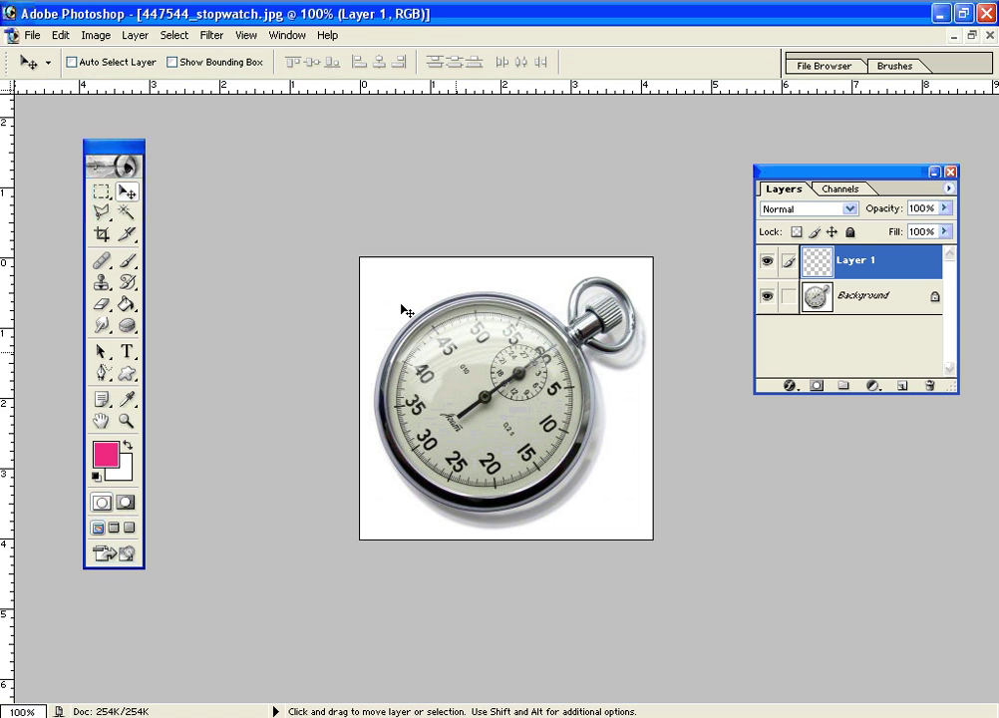
click(127, 373)
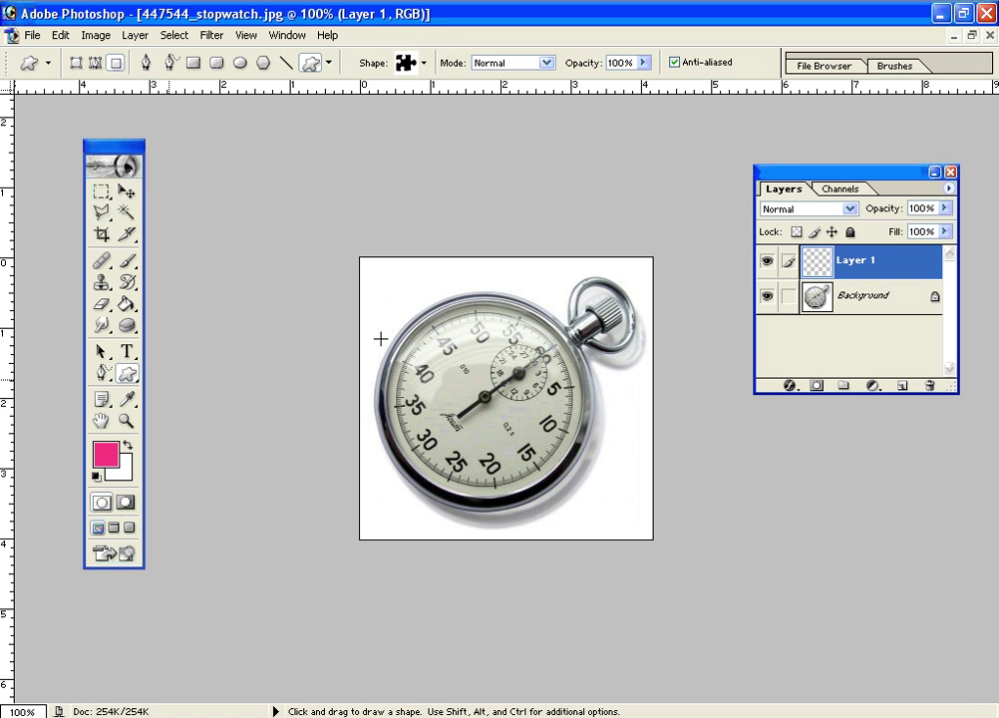
drag(410, 307, 449, 343)
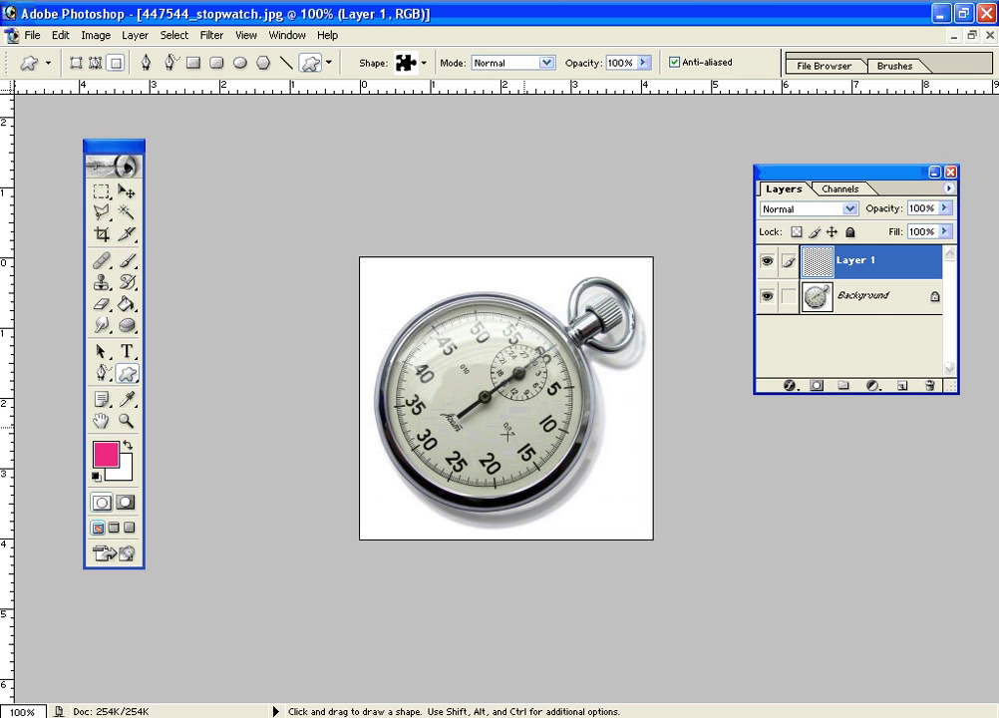
drag(505, 434, 589, 492)
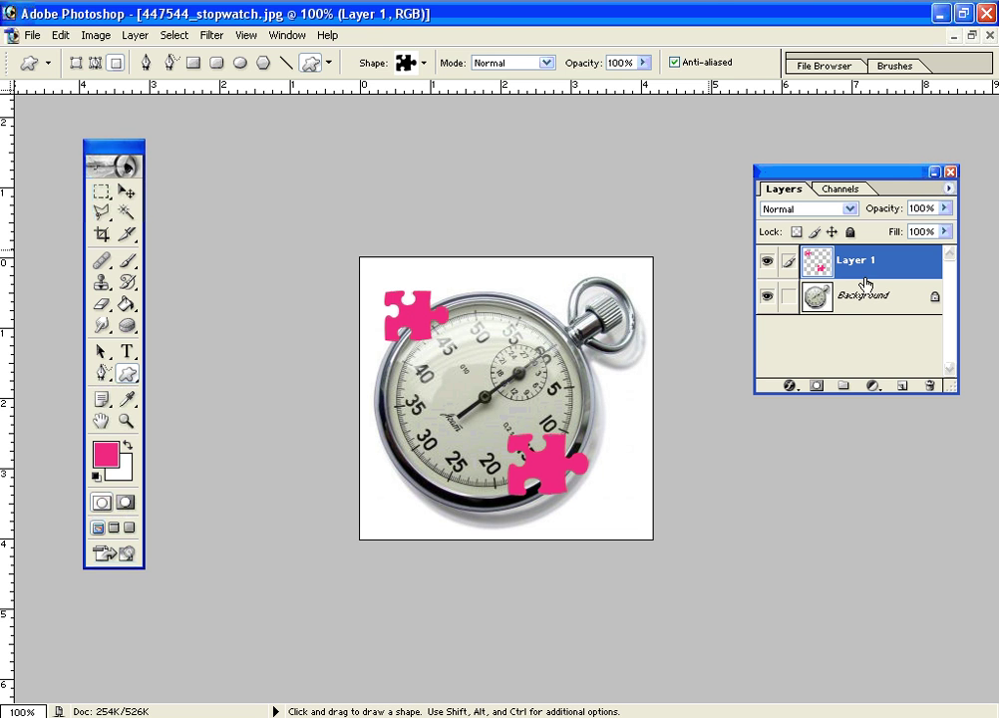
- Shift both puzzle pieces slightly right together, and move only the lower one to just below the dial's center using a rectangular selection
click(124, 192)
drag(354, 306, 450, 275)
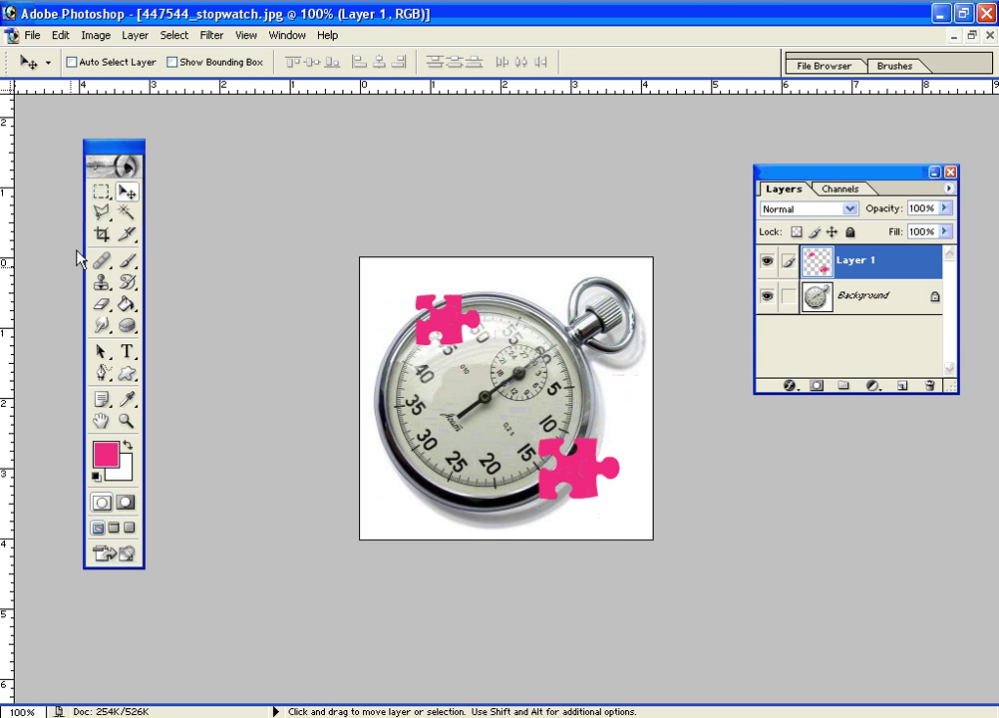
click(108, 192)
drag(511, 409, 669, 537)
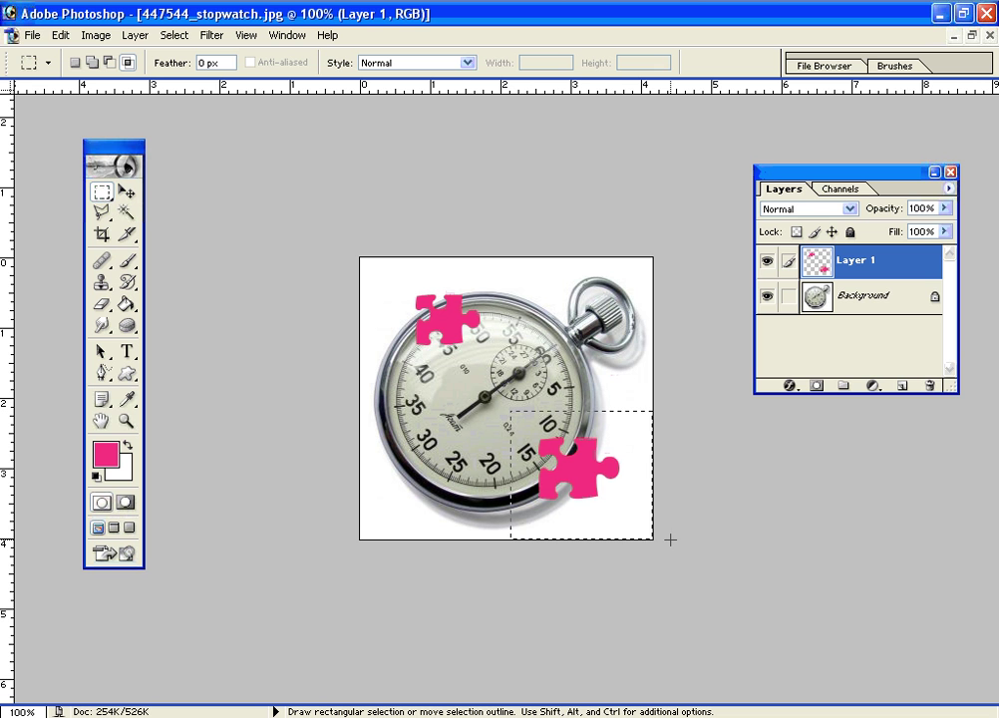
drag(591, 468, 546, 446)
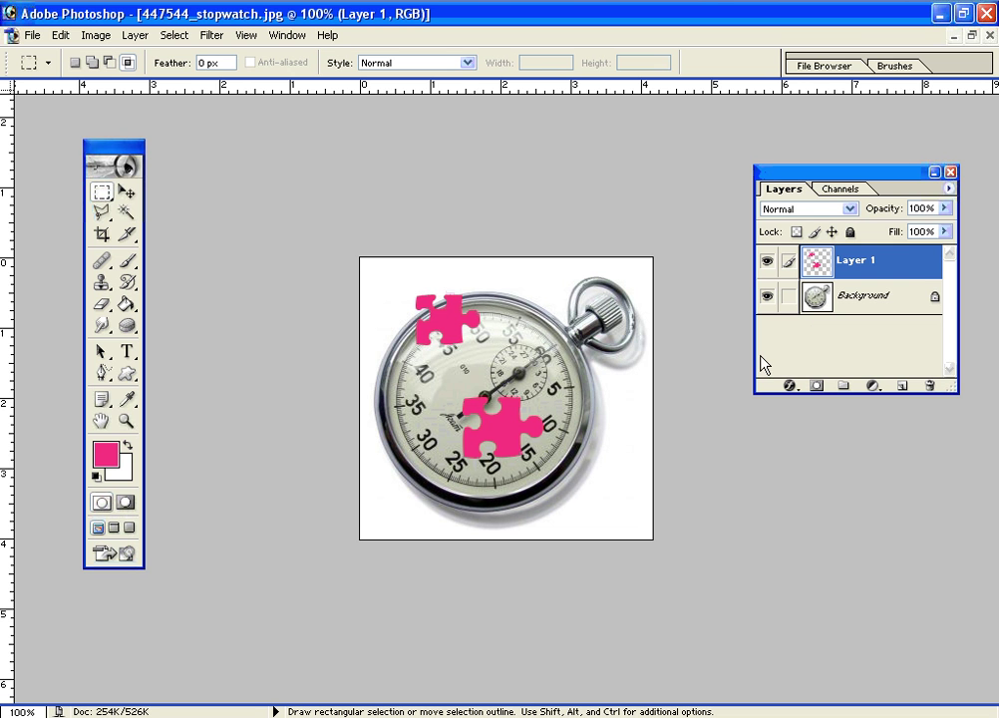
- Add four empty layers above Layer 1, enlarging the Layers palette to fit them all
click(903, 386)
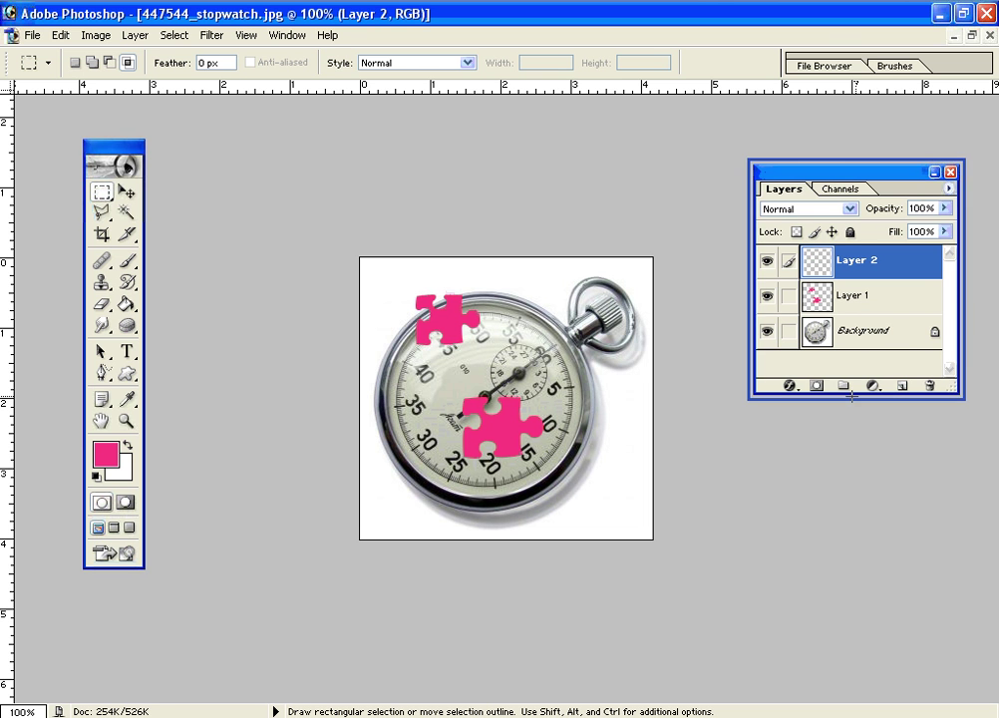
drag(854, 395, 869, 686)
click(901, 680)
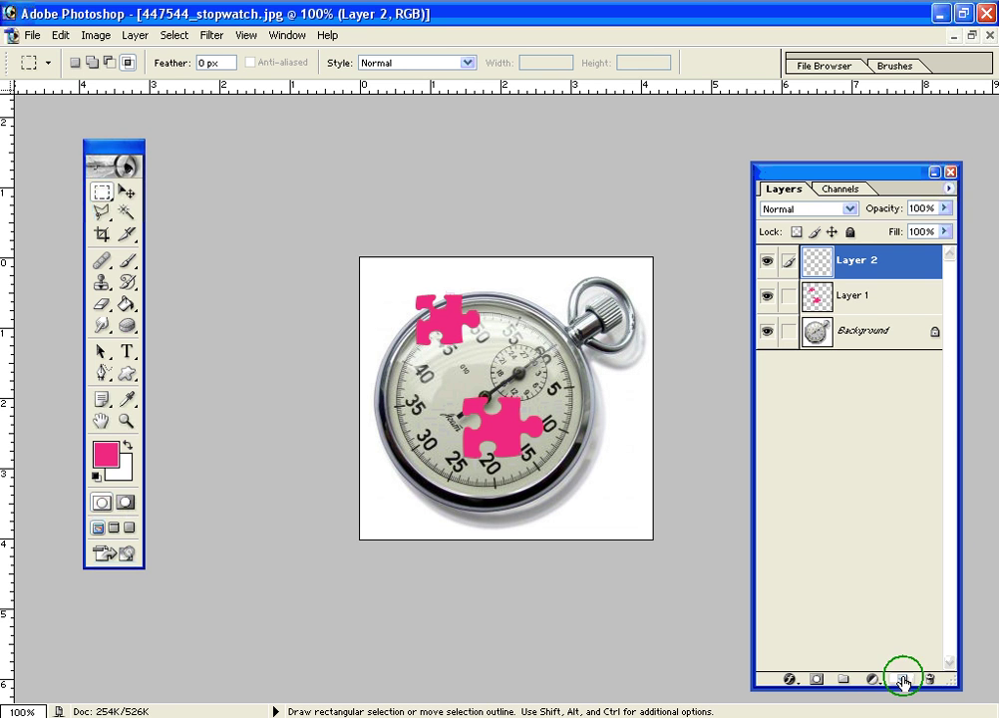
click(902, 682)
click(902, 682)
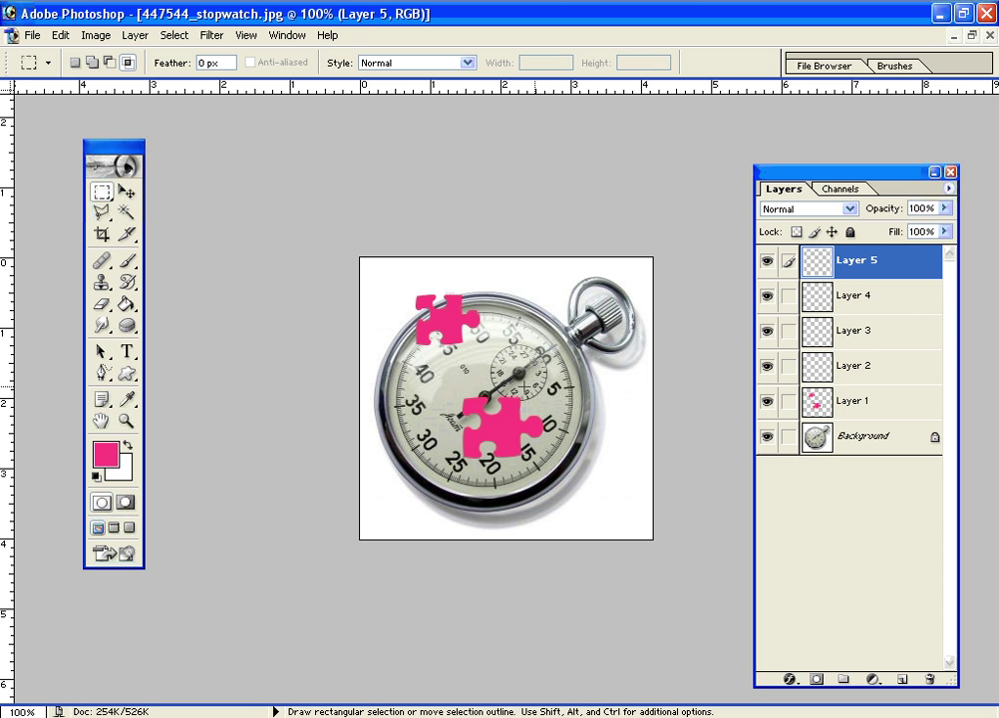
drag(842, 177, 840, 94)
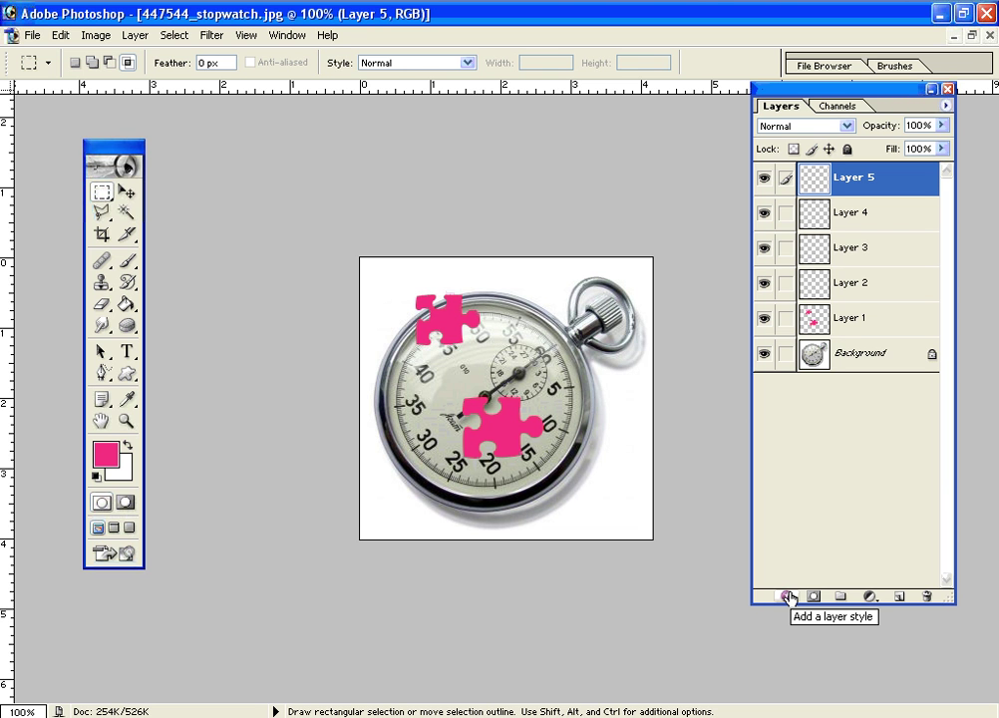
- Examine the available layer effects and open the Layer Style settings for the empty Layer 5, clear of the image
click(787, 596)
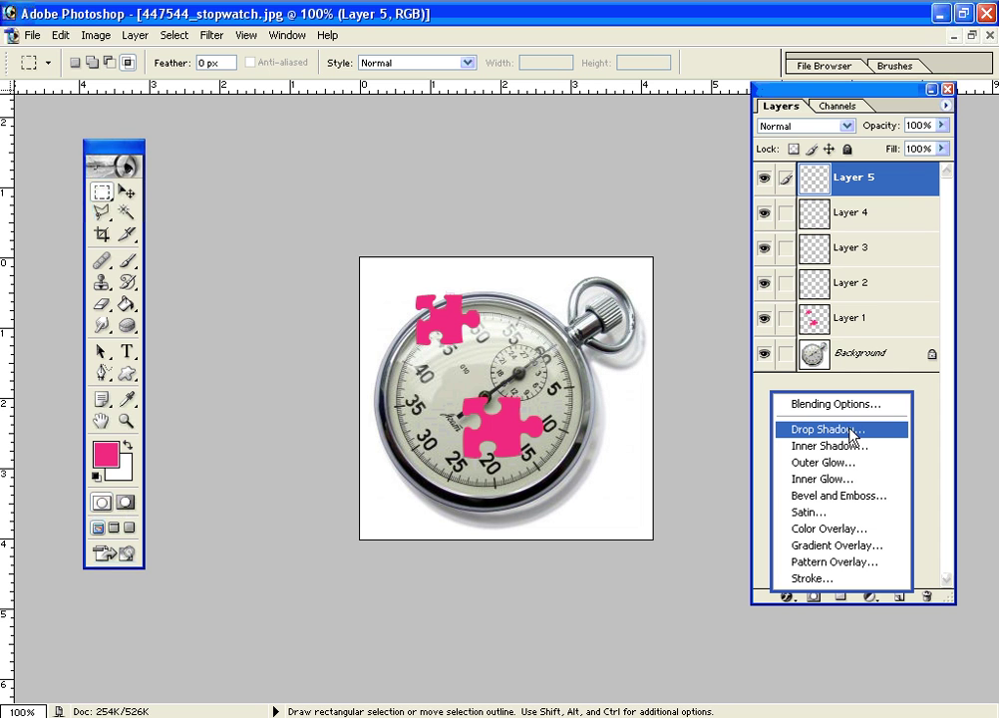
click(694, 504)
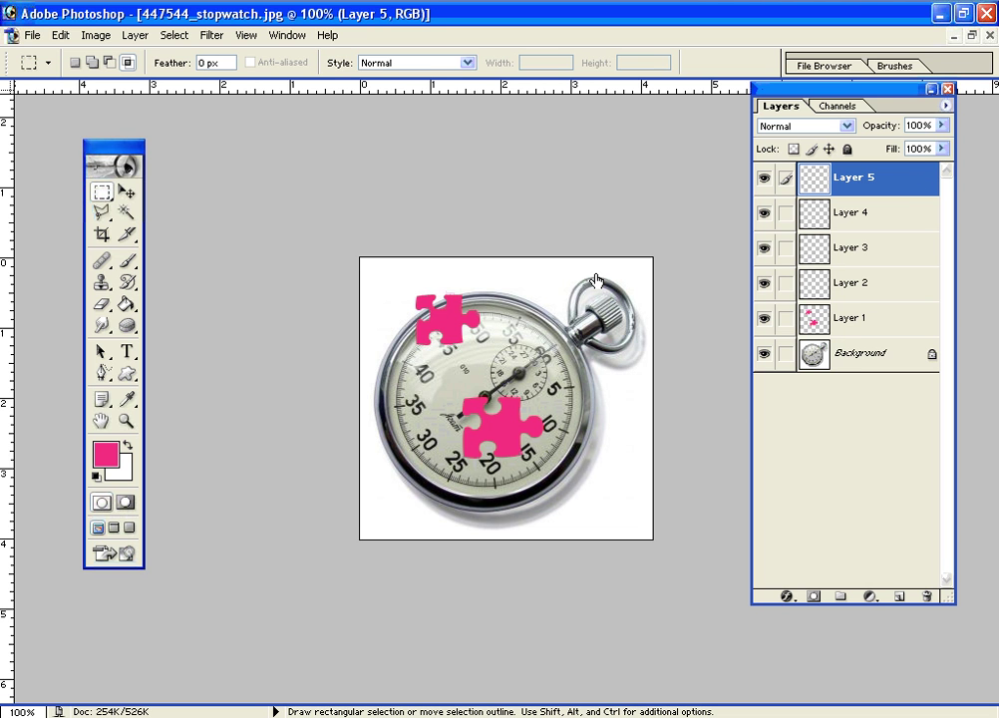
key(h)
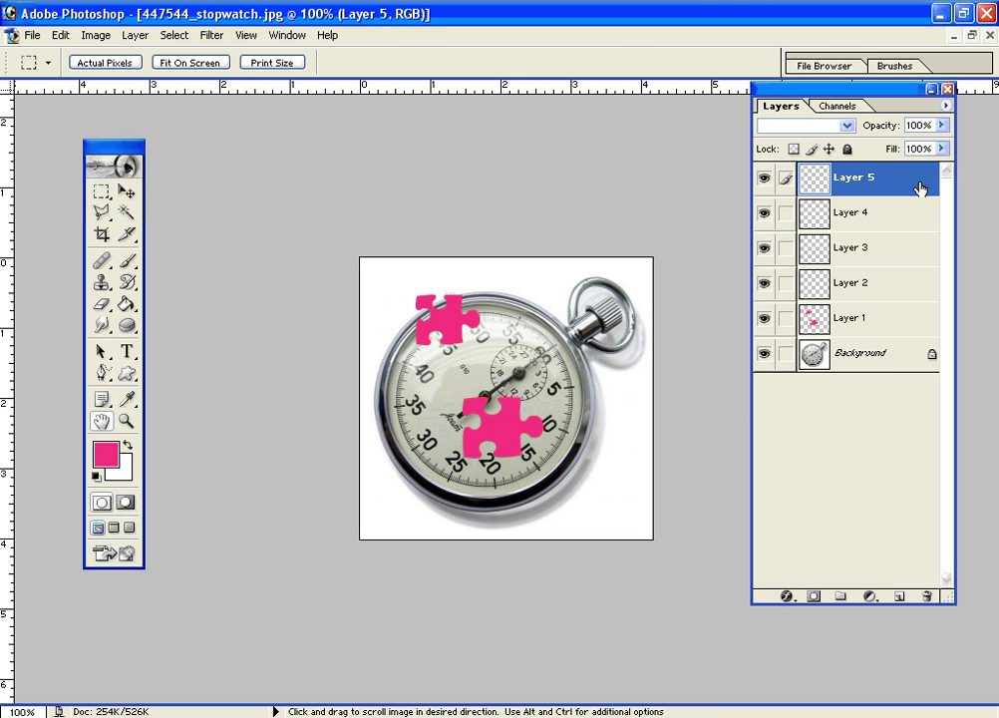
double_click(919, 188)
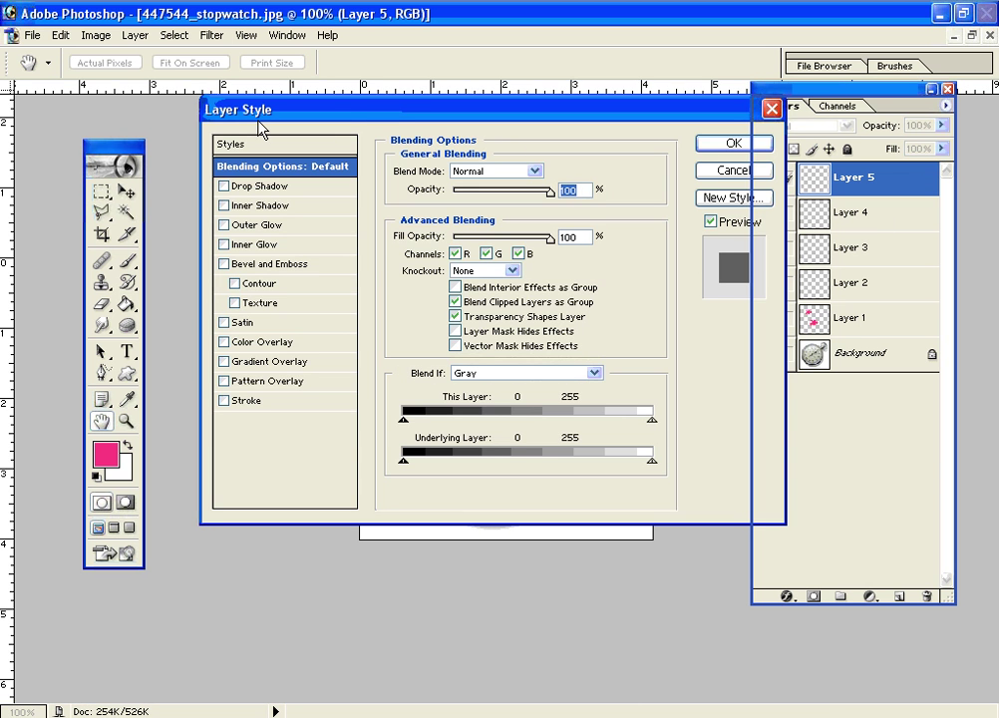
drag(451, 114, 765, 108)
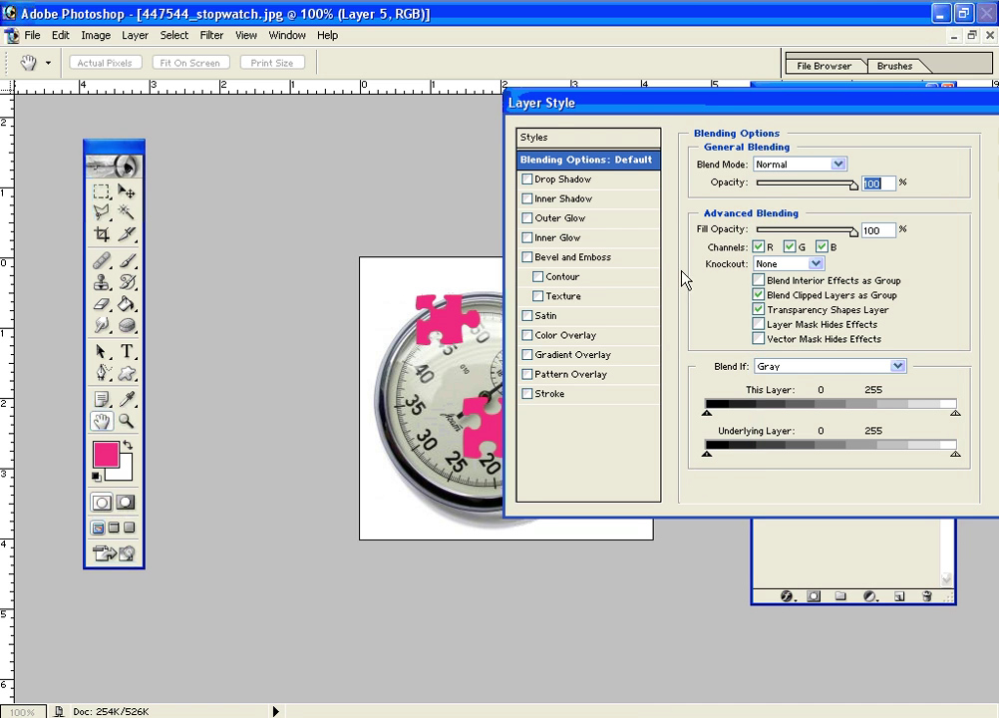
drag(644, 99, 782, 348)
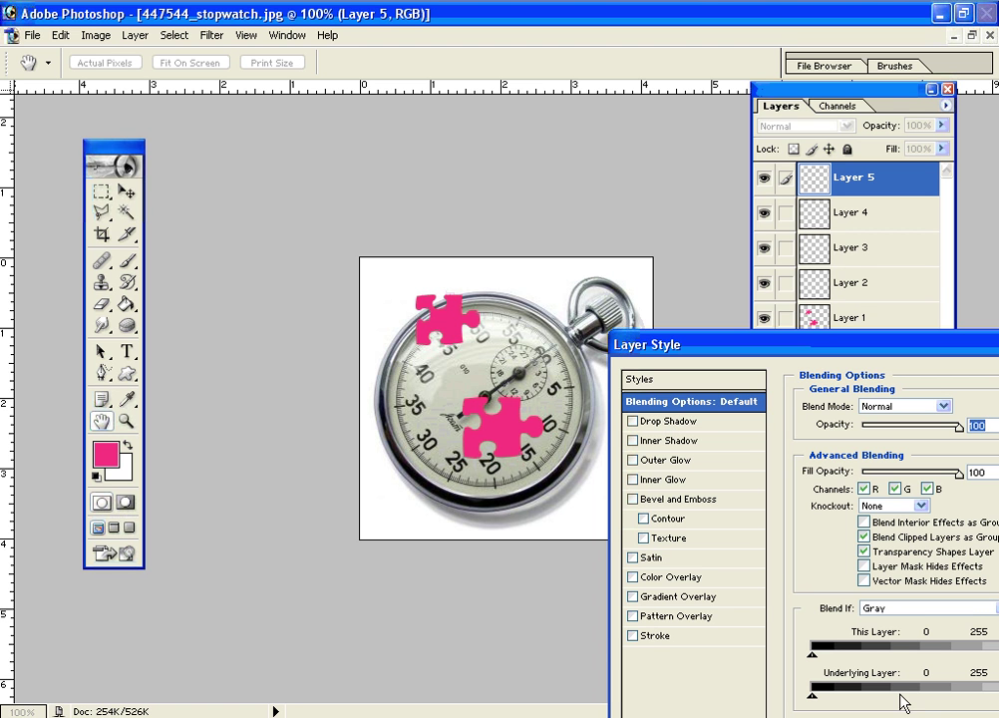
- Try a drop shadow on the empty Layer 5, turn it off, and cancel the layer style
click(634, 423)
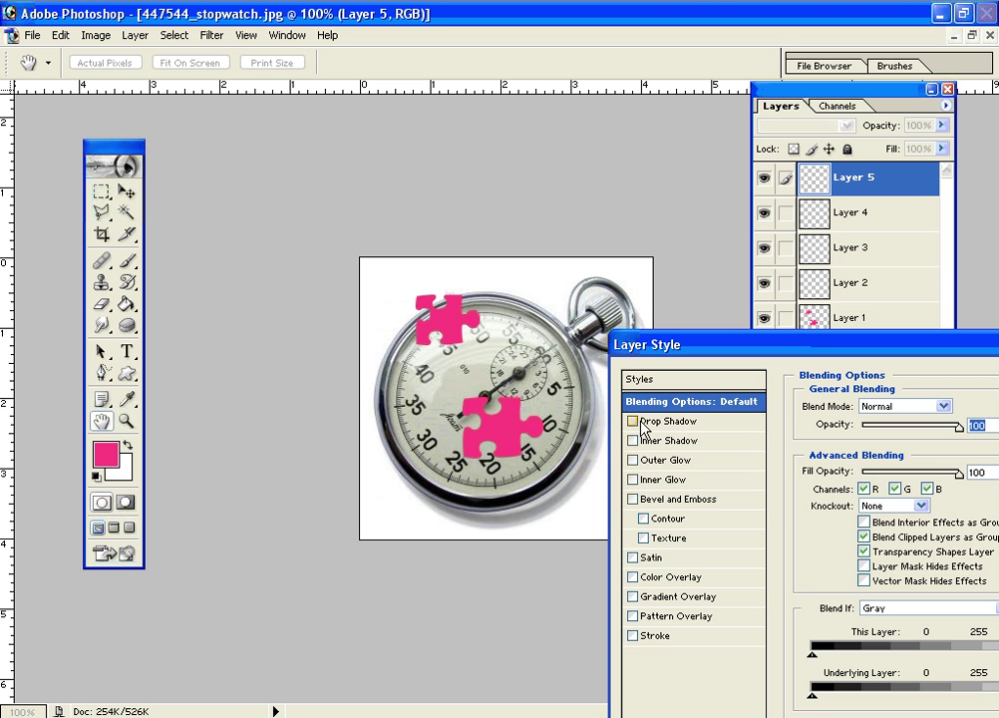
click(673, 423)
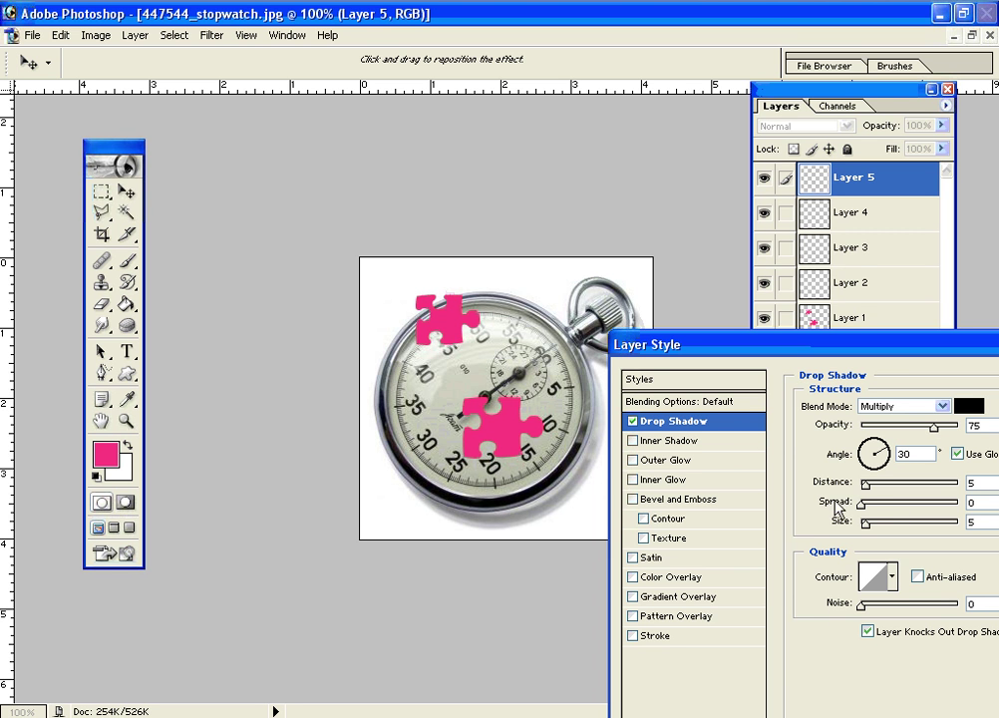
click(824, 517)
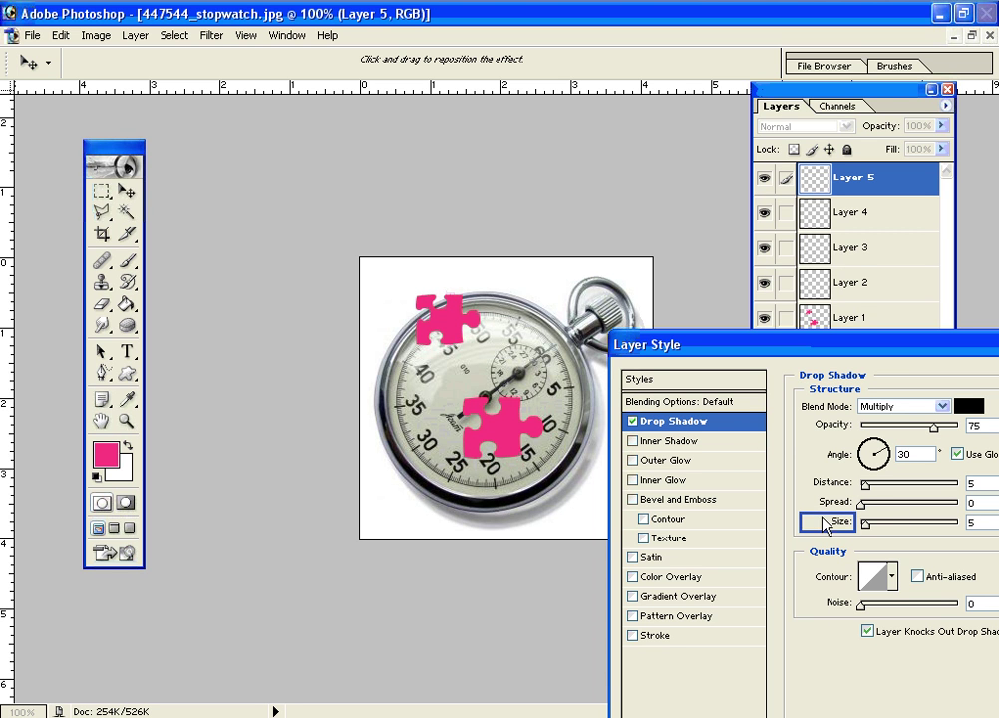
click(665, 423)
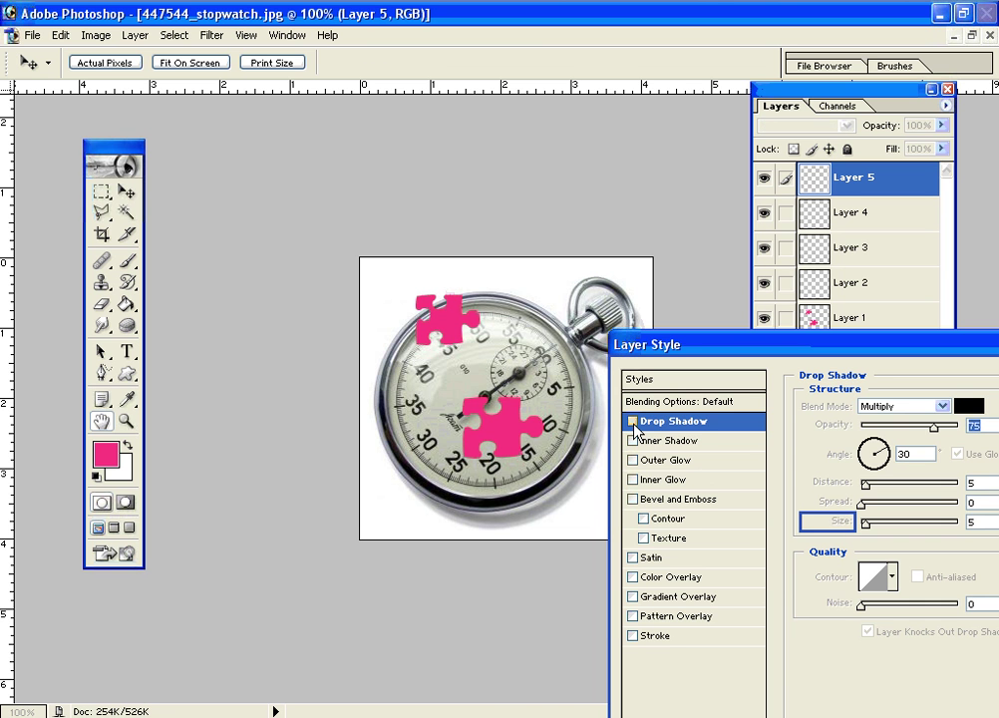
click(632, 421)
drag(893, 354, 424, 303)
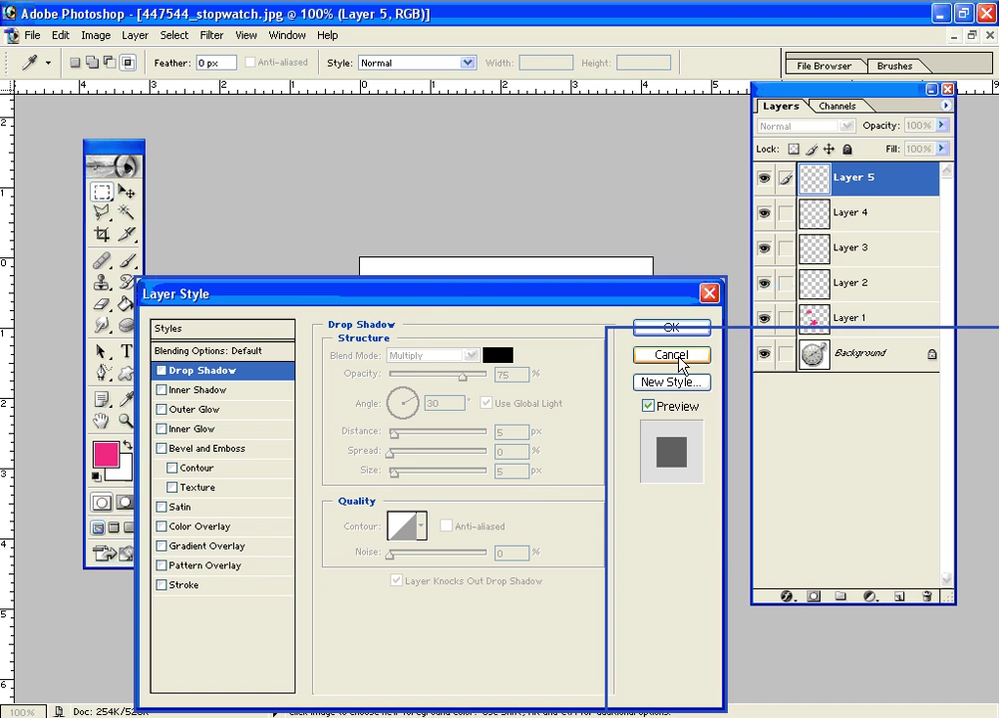
click(679, 359)
- Open the Layer Style settings for Layer 1, which holds the puzzle pieces, keeping the pieces in view
click(892, 324)
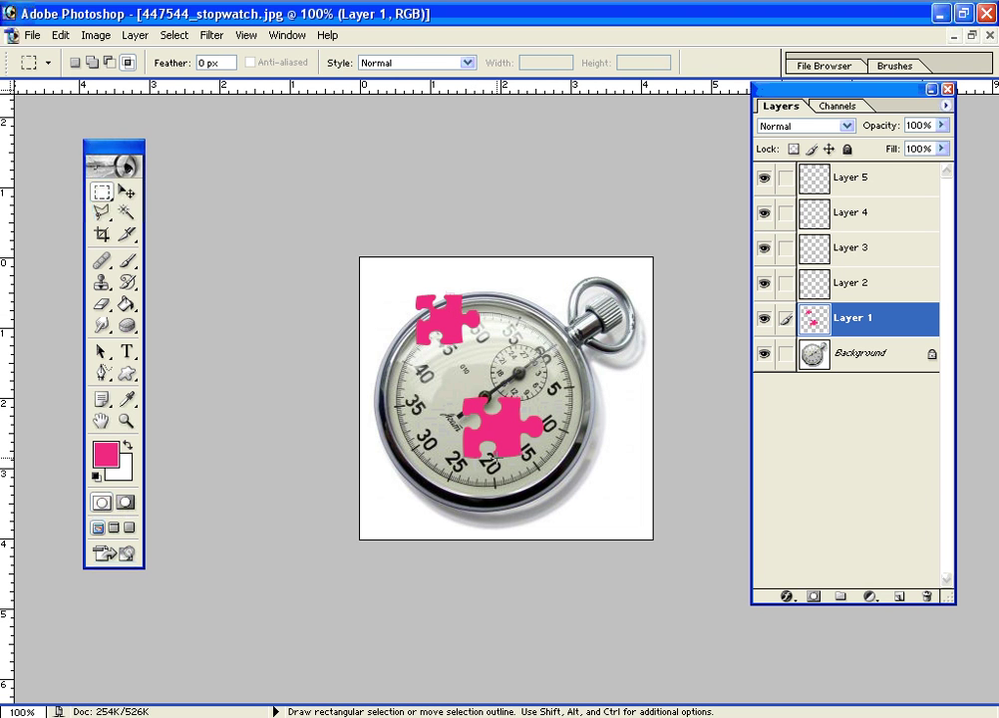
key(z)
click(503, 413)
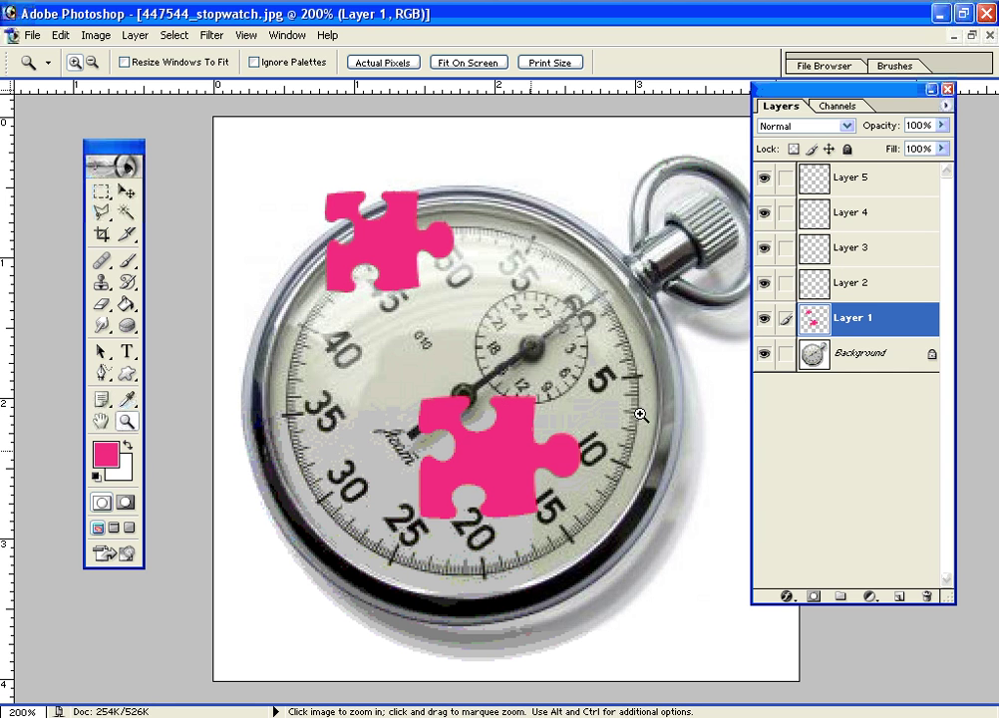
double_click(928, 316)
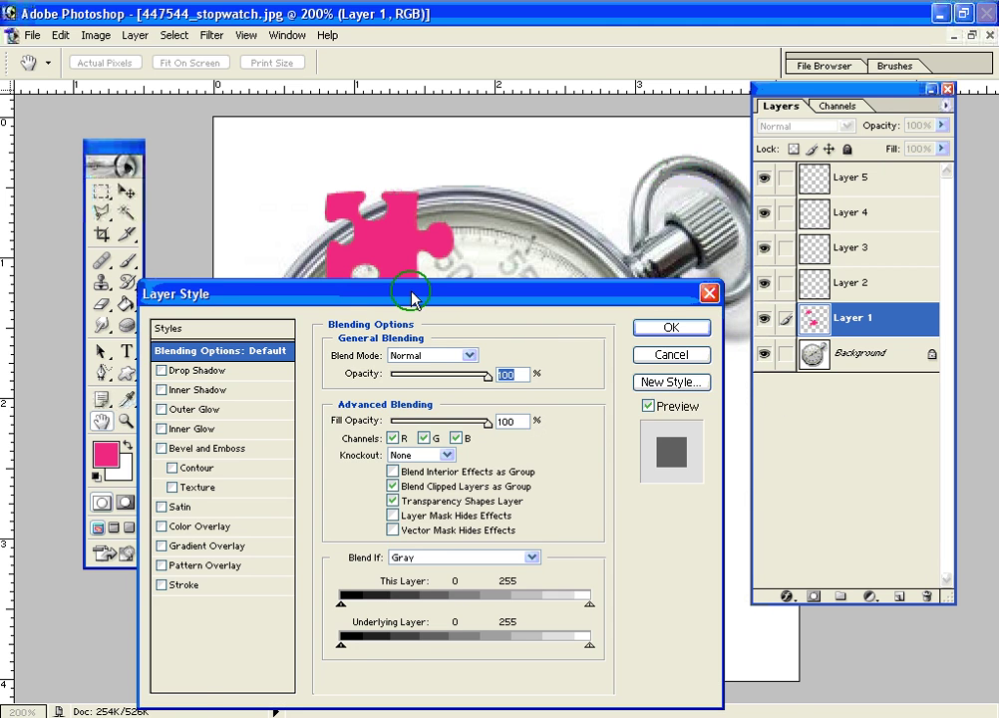
drag(413, 296, 788, 187)
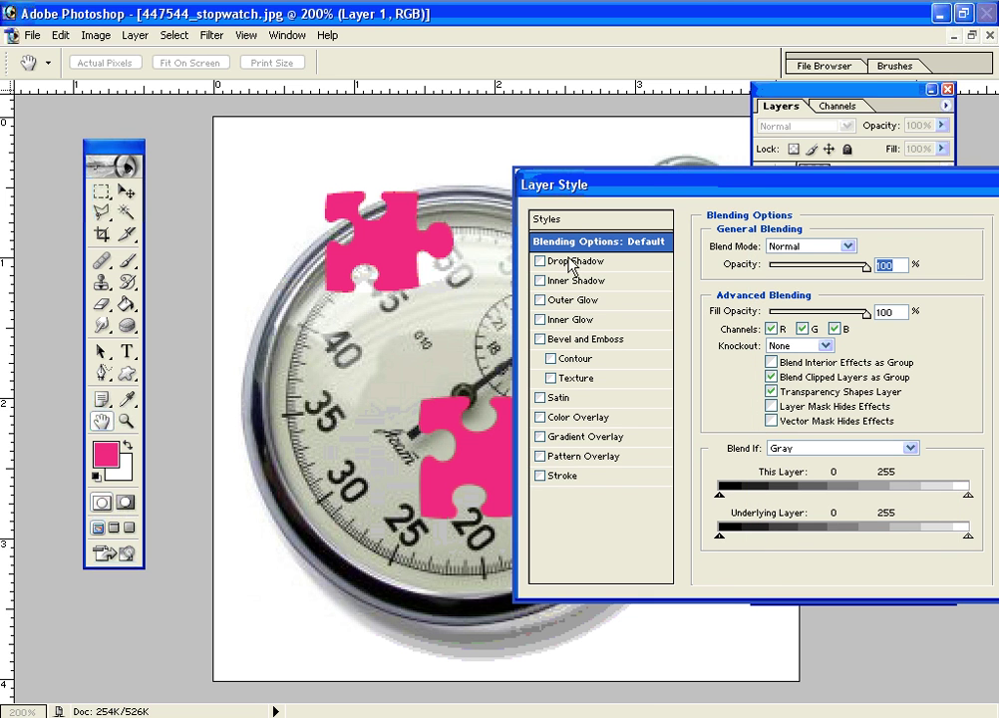
- Try a drop shadow on the puzzle pieces and replace it with the Bevel and Emboss effect
click(540, 262)
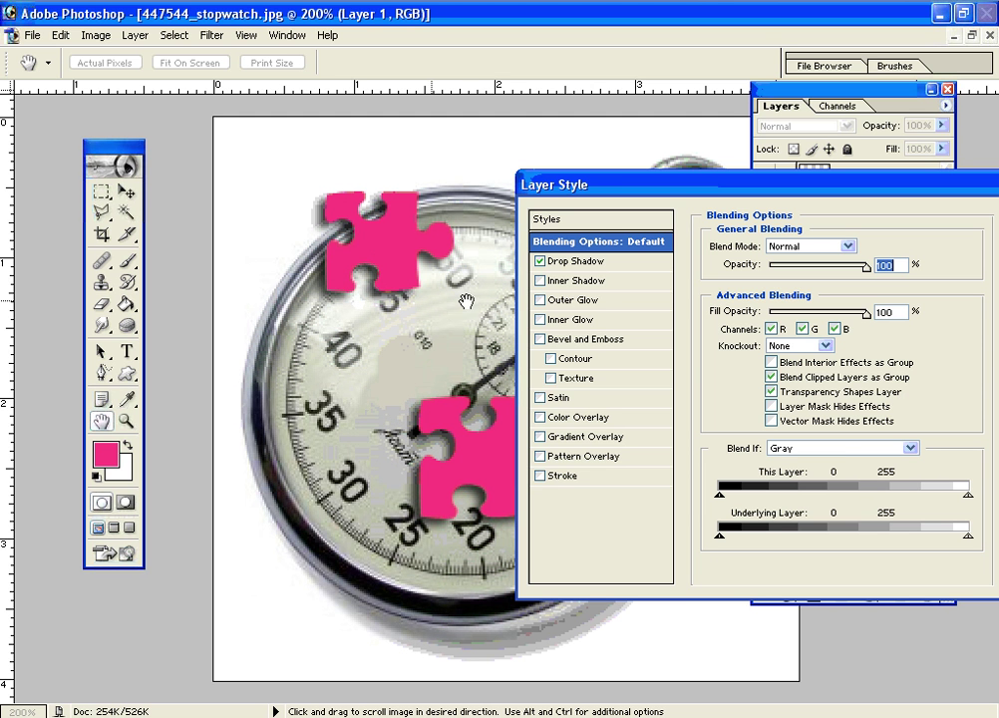
click(539, 262)
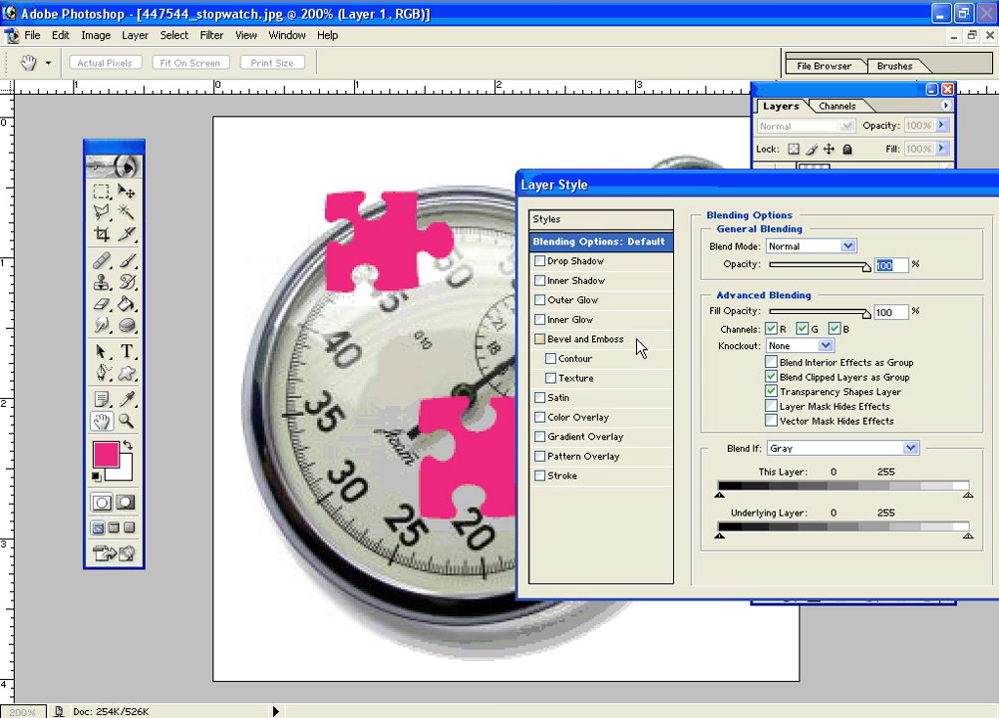
click(540, 340)
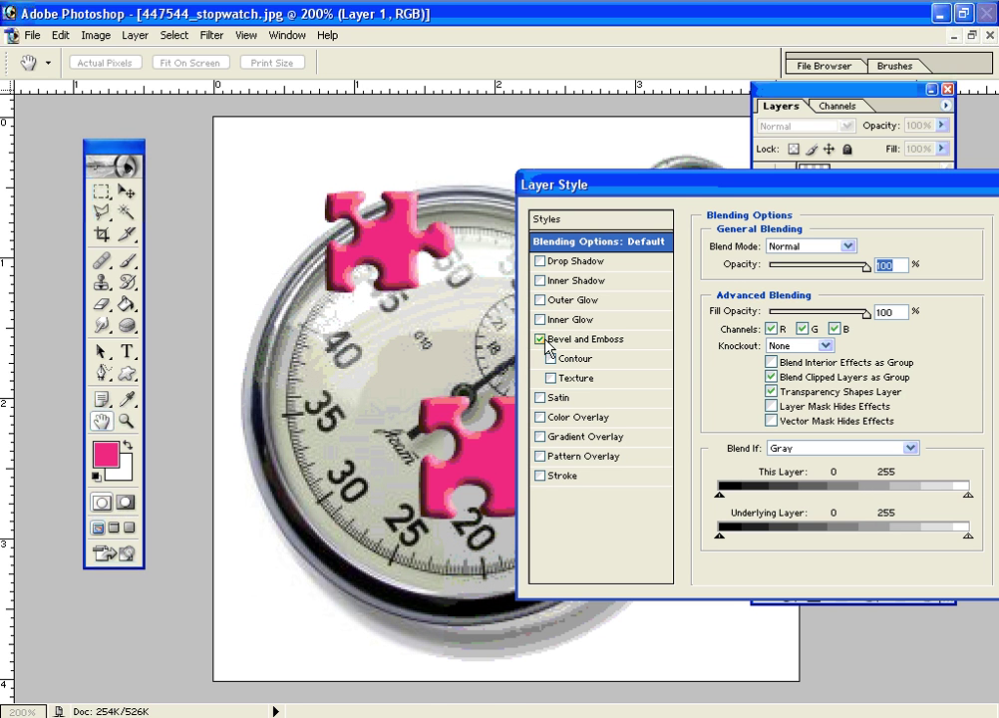
drag(638, 217, 747, 272)
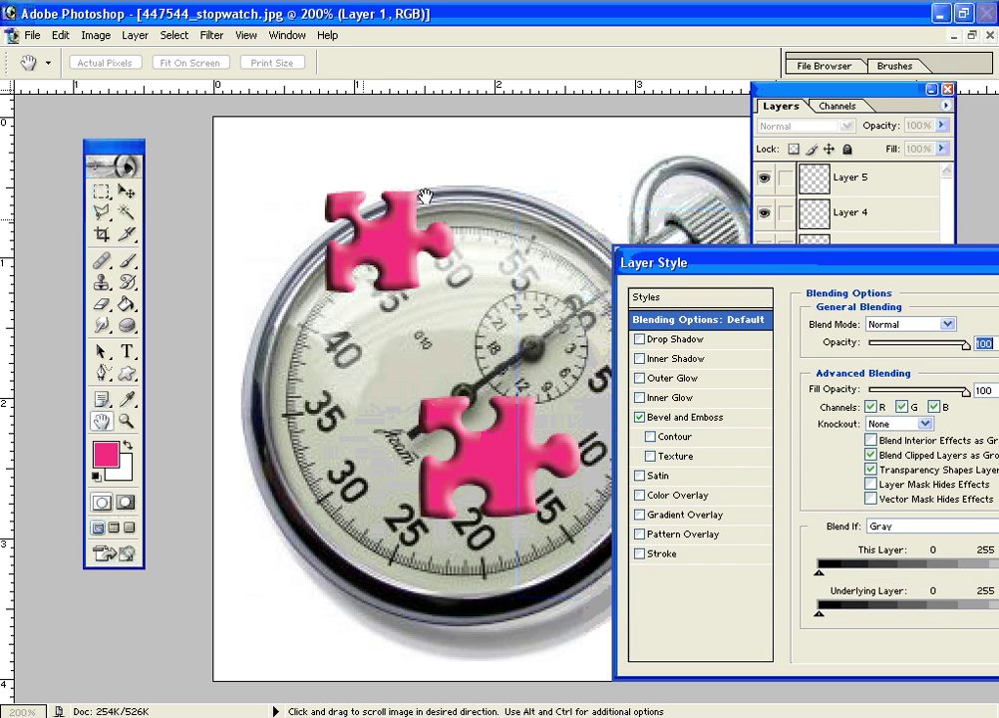
click(672, 242)
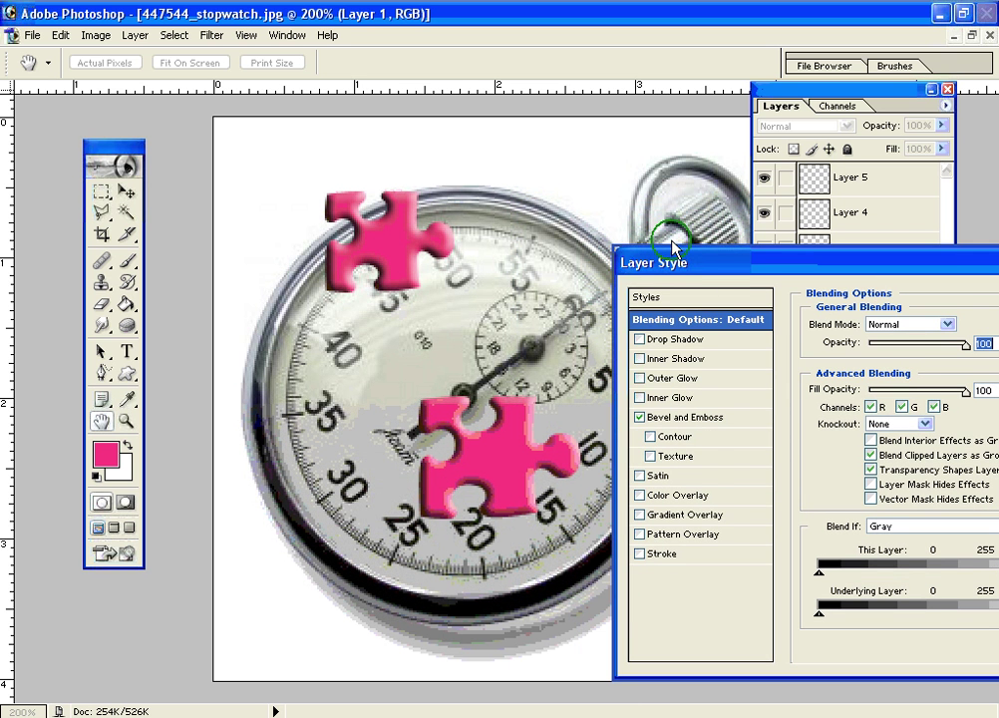
drag(702, 264, 660, 179)
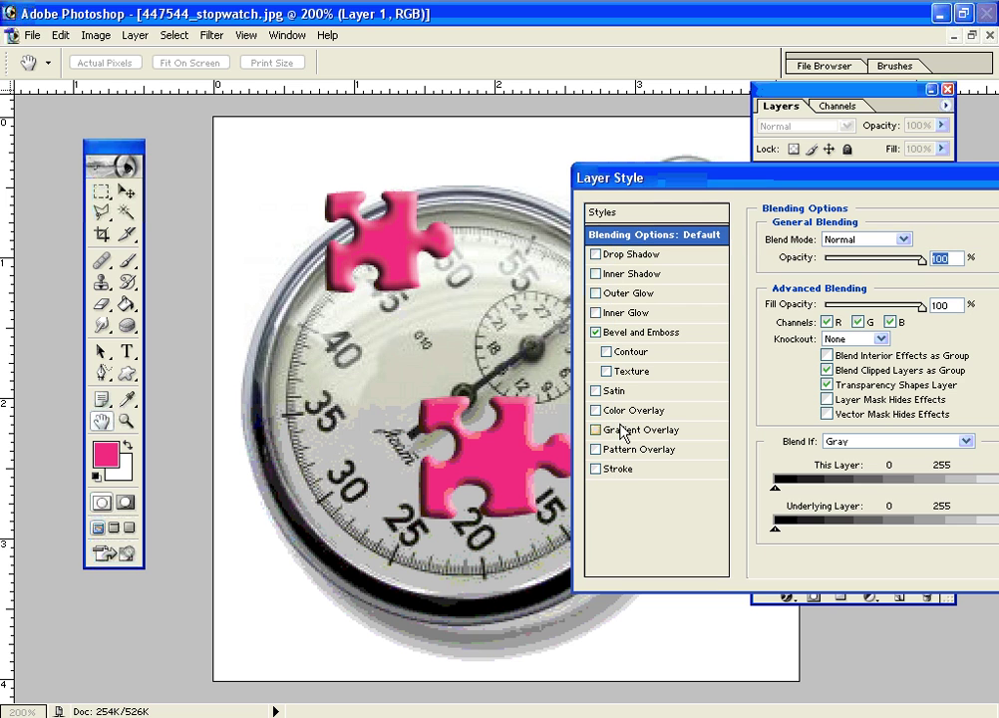
- Try the Emboss and Pillow Emboss styles on the puzzle pieces, and turn Bevel and Emboss off
click(650, 337)
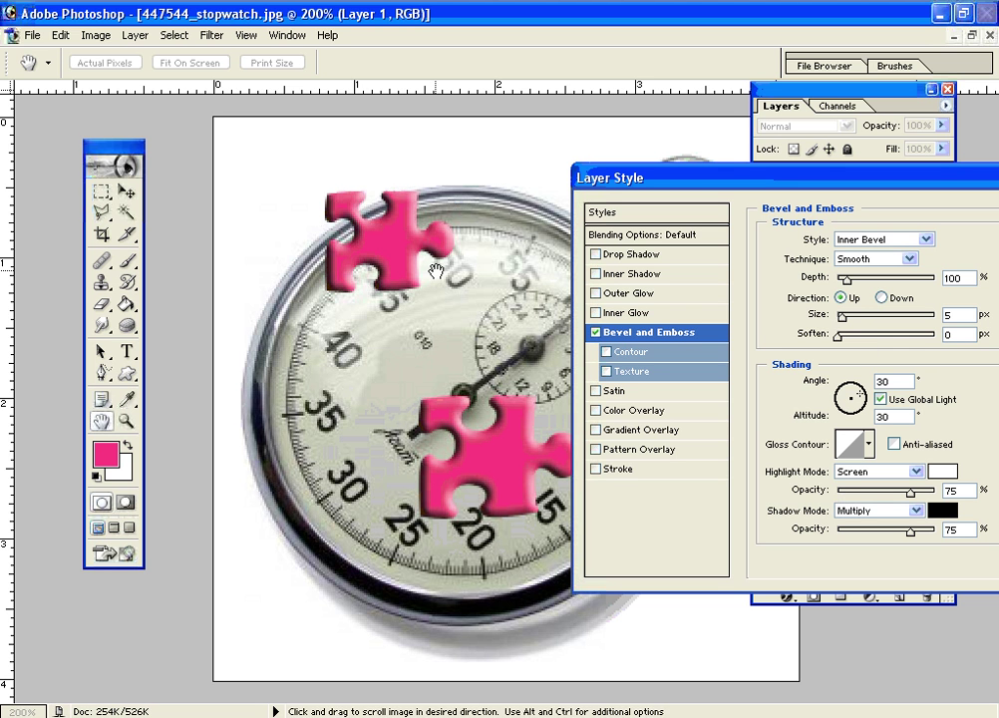
click(903, 242)
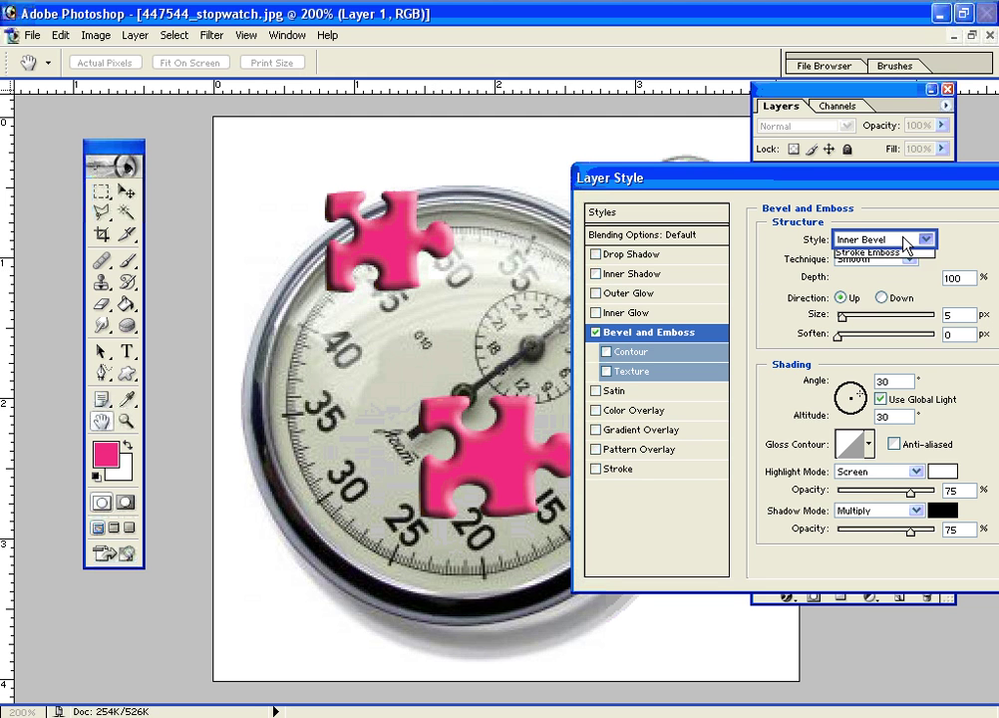
click(904, 279)
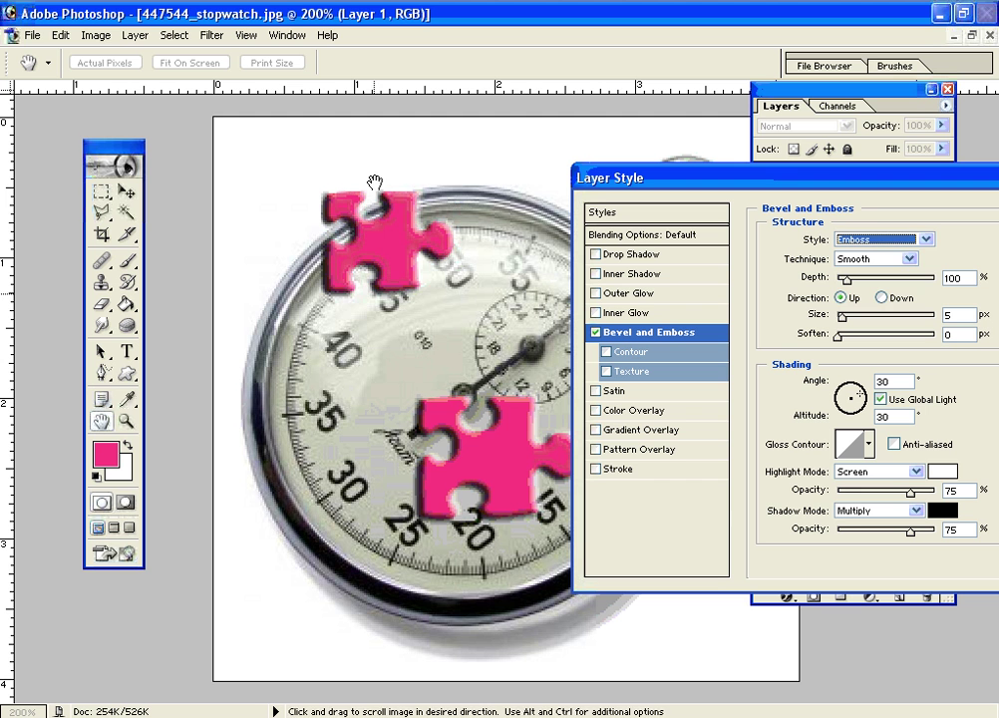
click(897, 239)
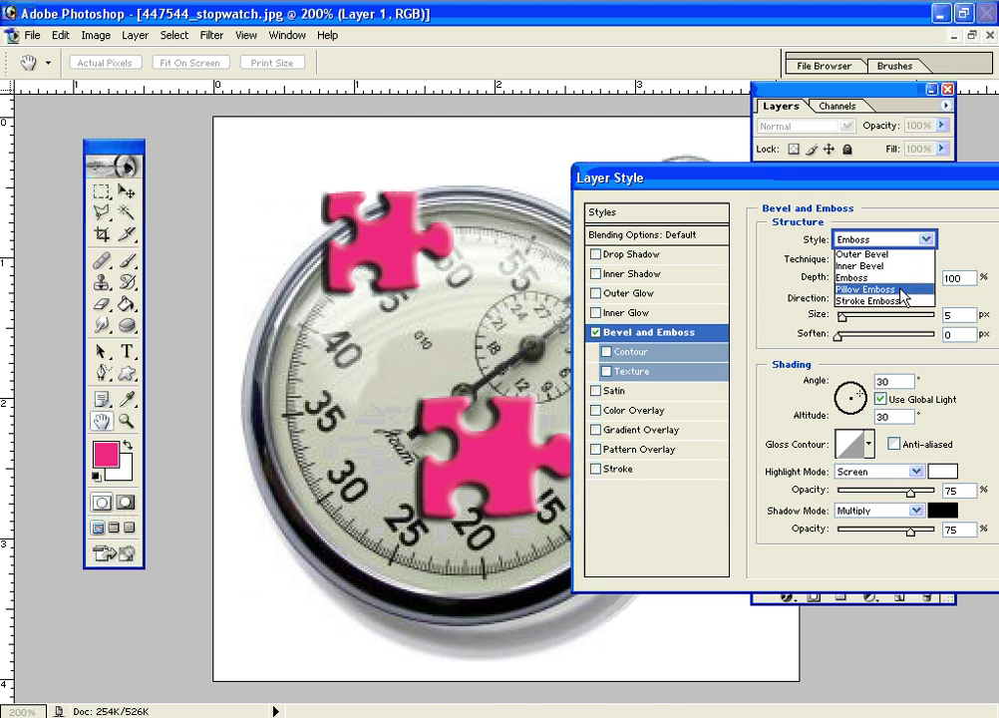
click(892, 289)
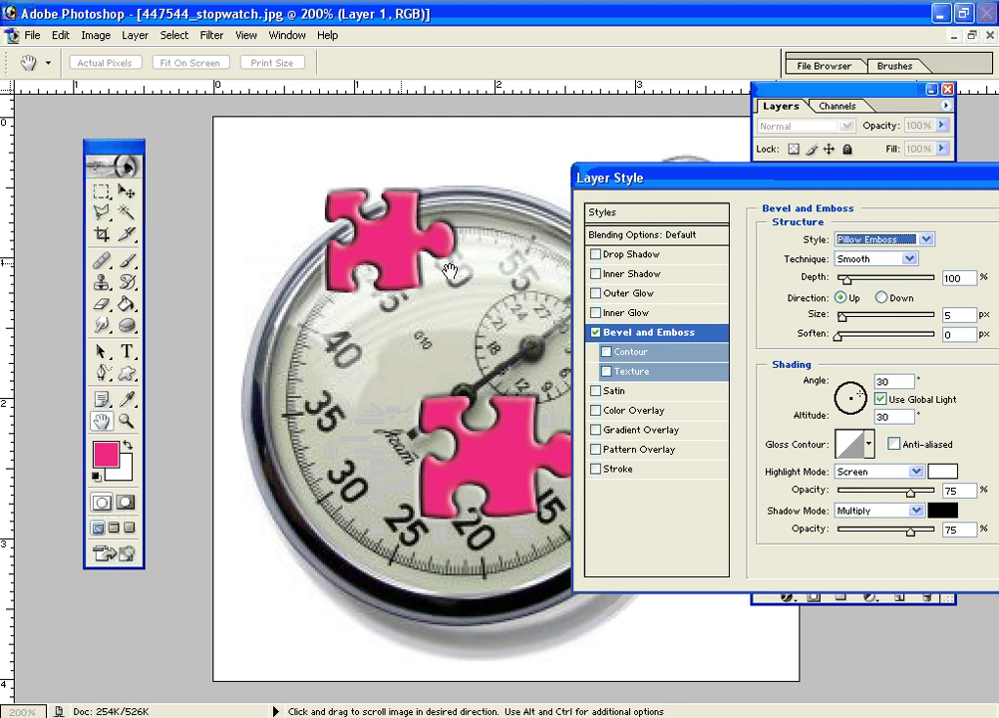
click(596, 332)
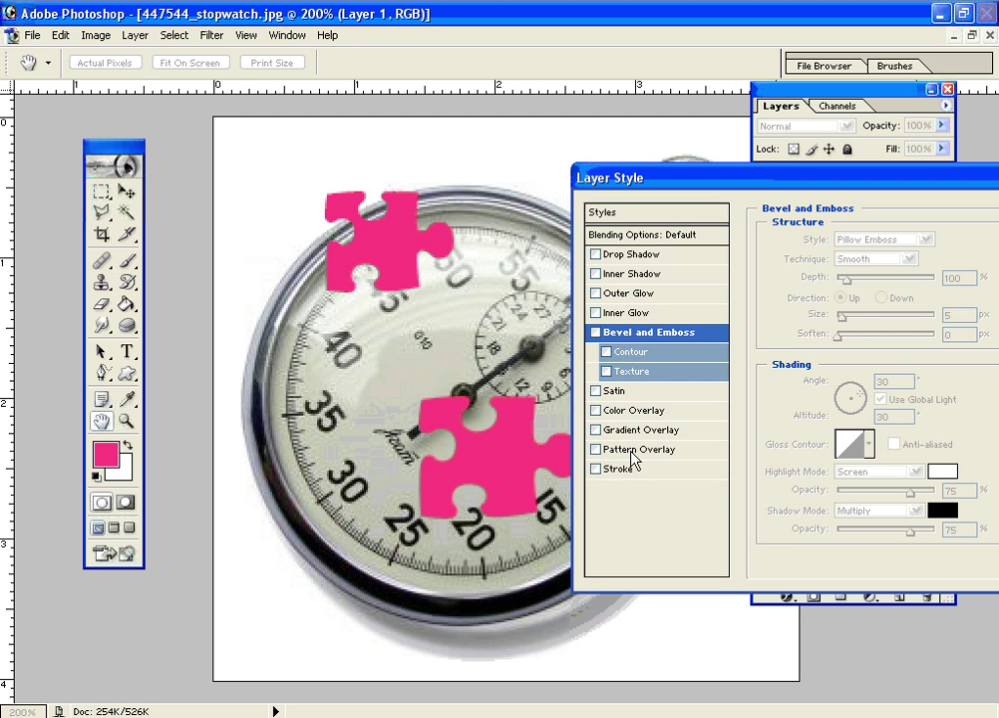
- Try a stroke around the puzzle pieces and set its color to blue 272BCF
click(596, 468)
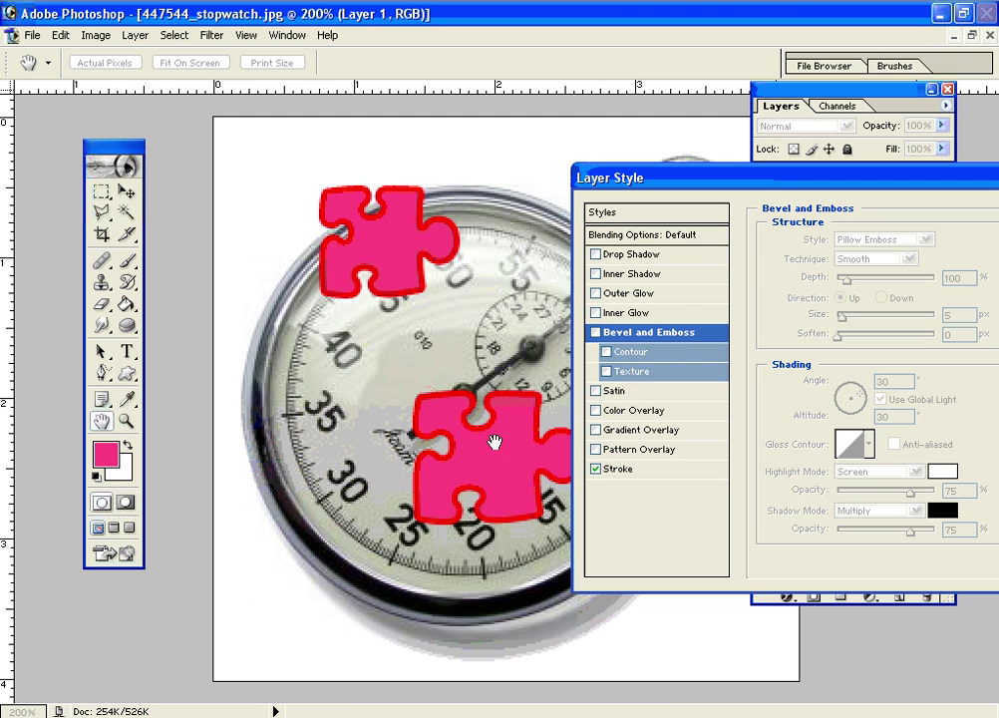
click(626, 479)
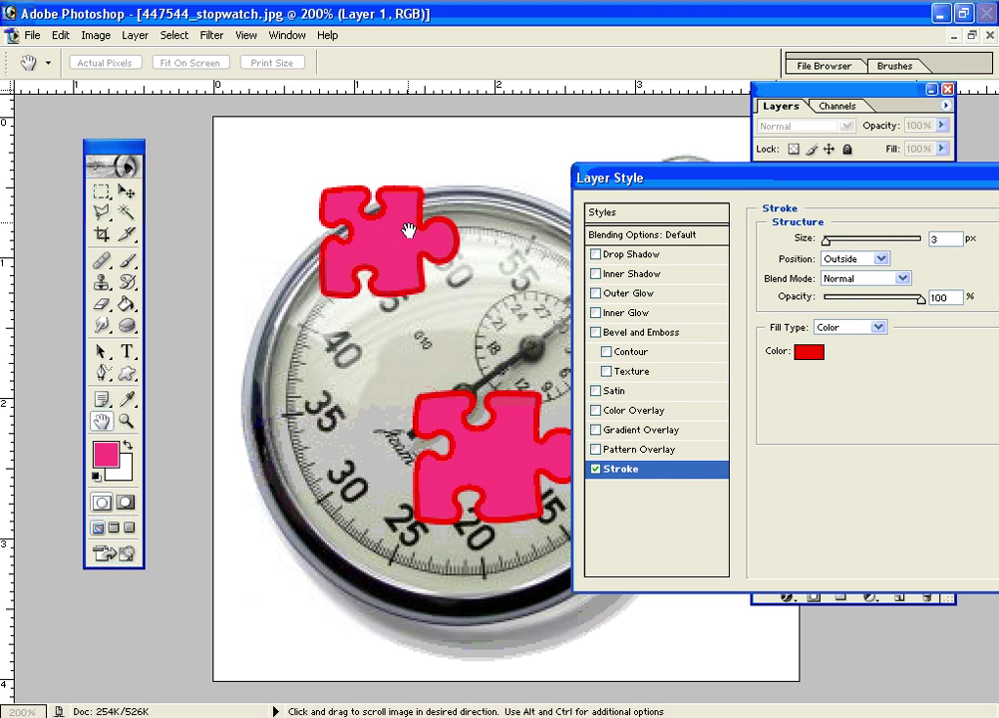
click(805, 352)
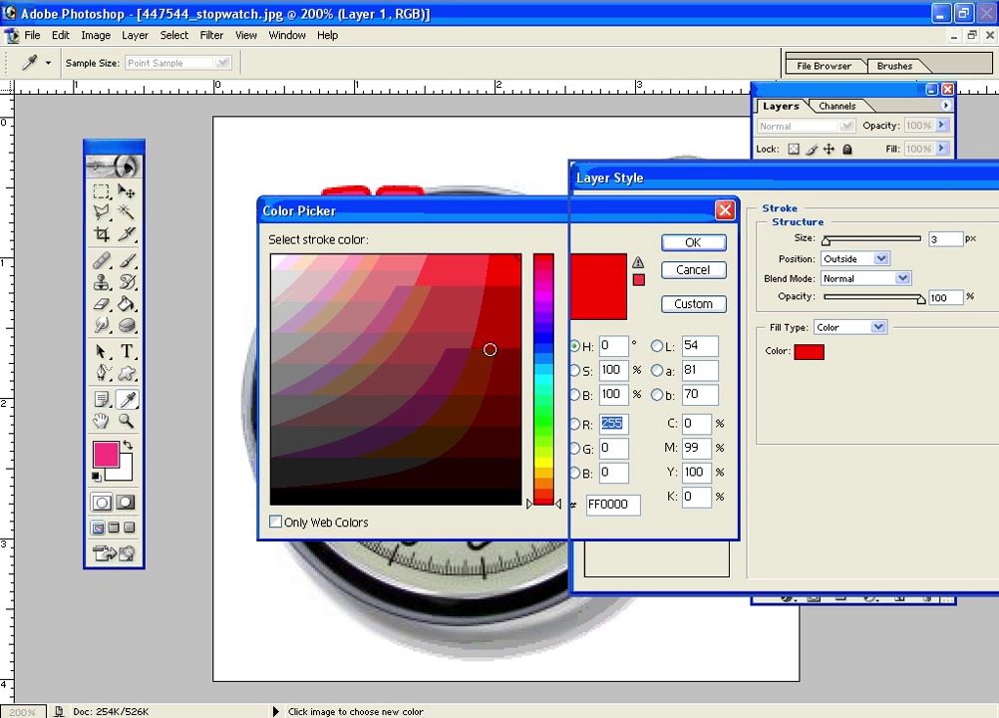
click(544, 338)
click(474, 299)
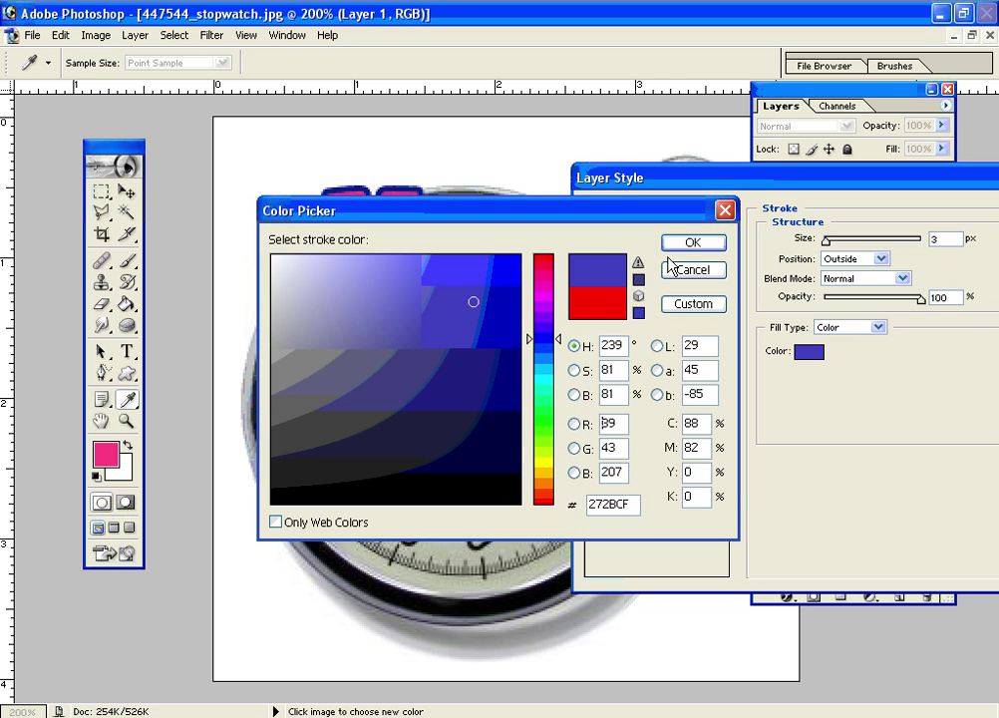
drag(602, 208, 615, 345)
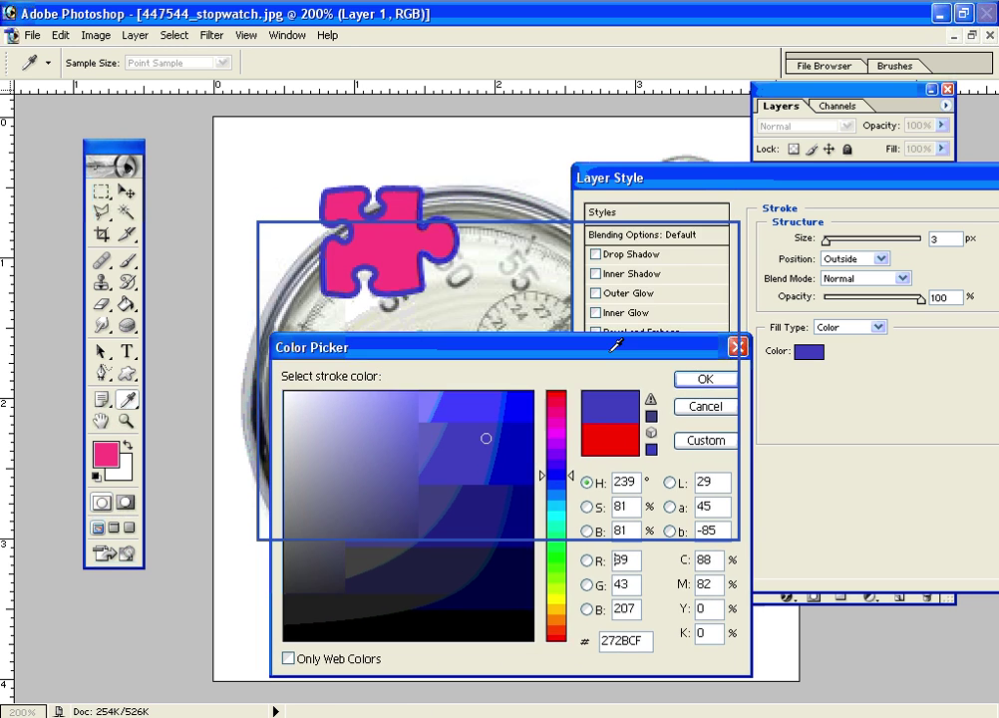
click(706, 379)
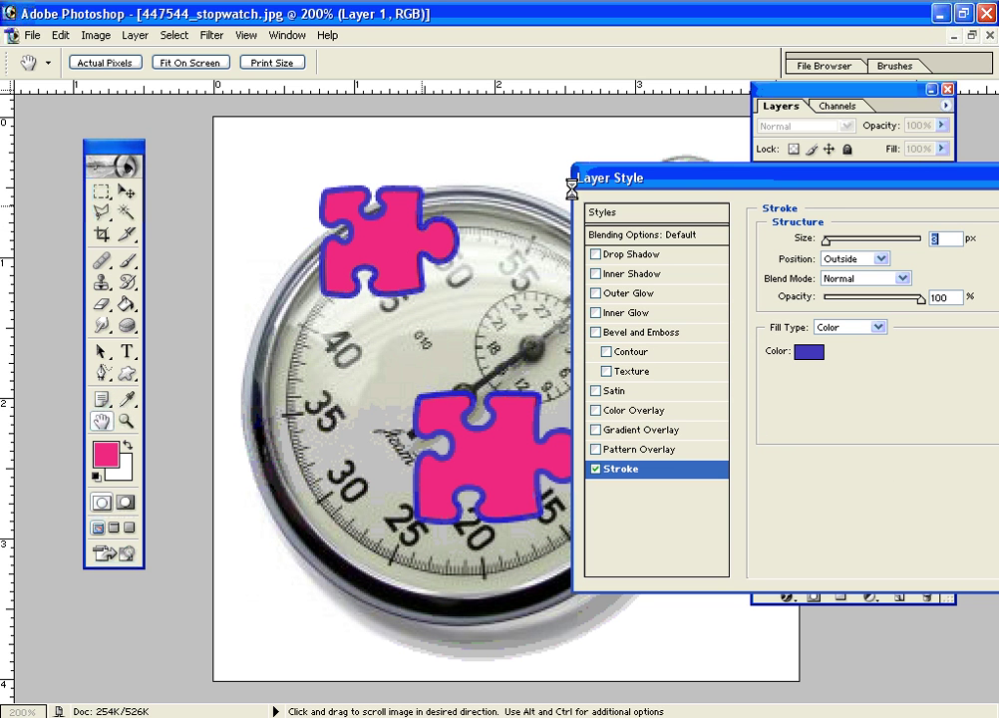
- Set the puzzle pieces' stroke size to 2 px and try the Inside and Center positions
click(947, 236)
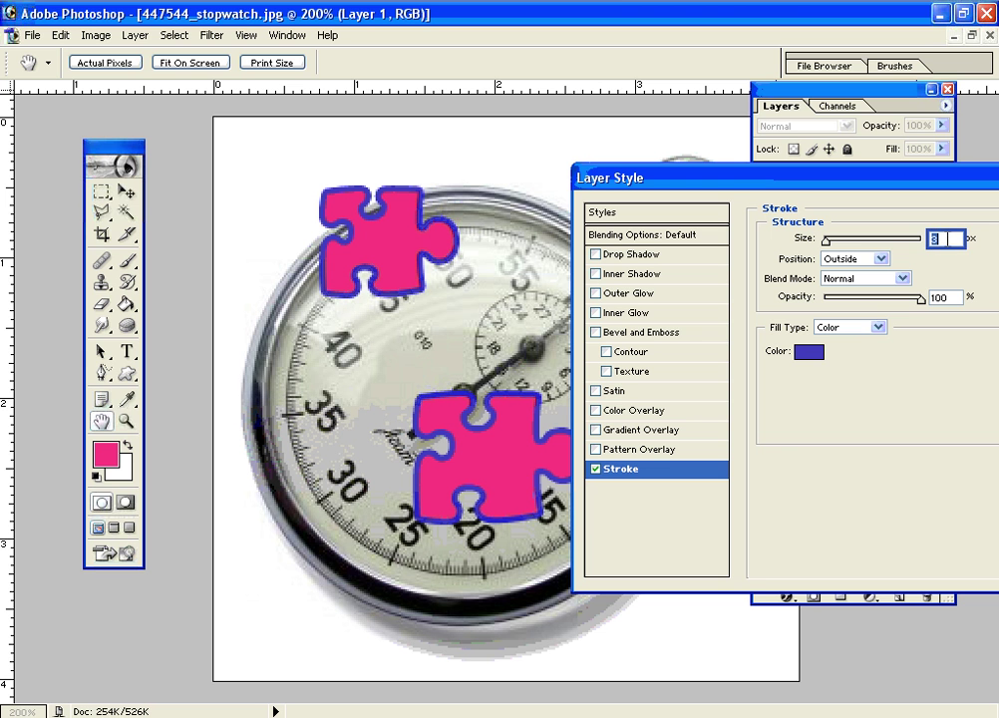
text(2)
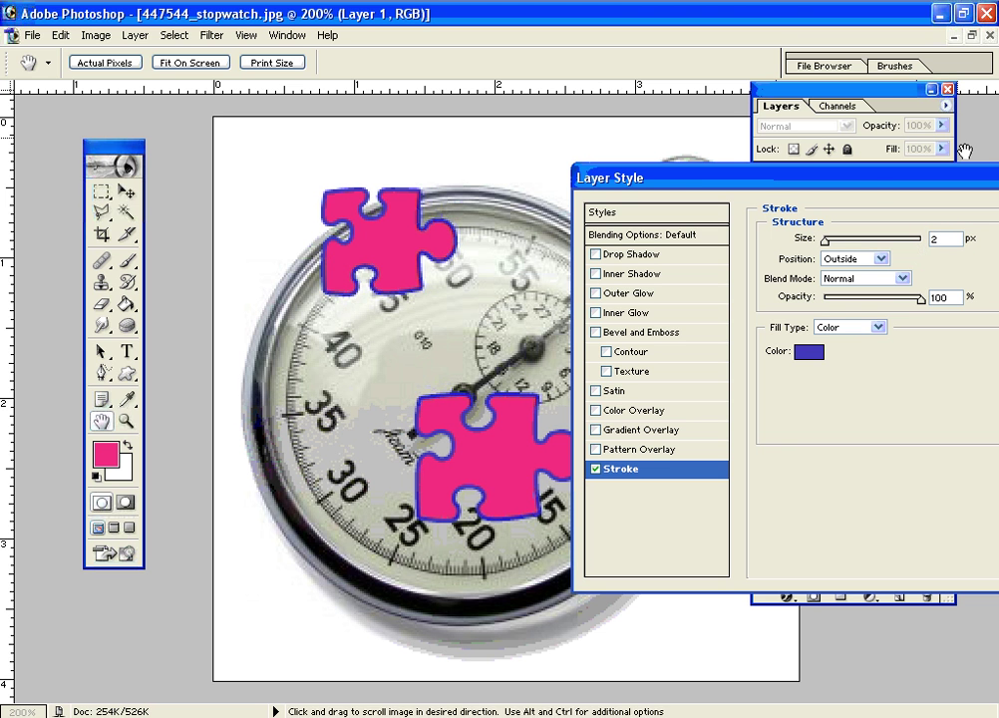
click(881, 258)
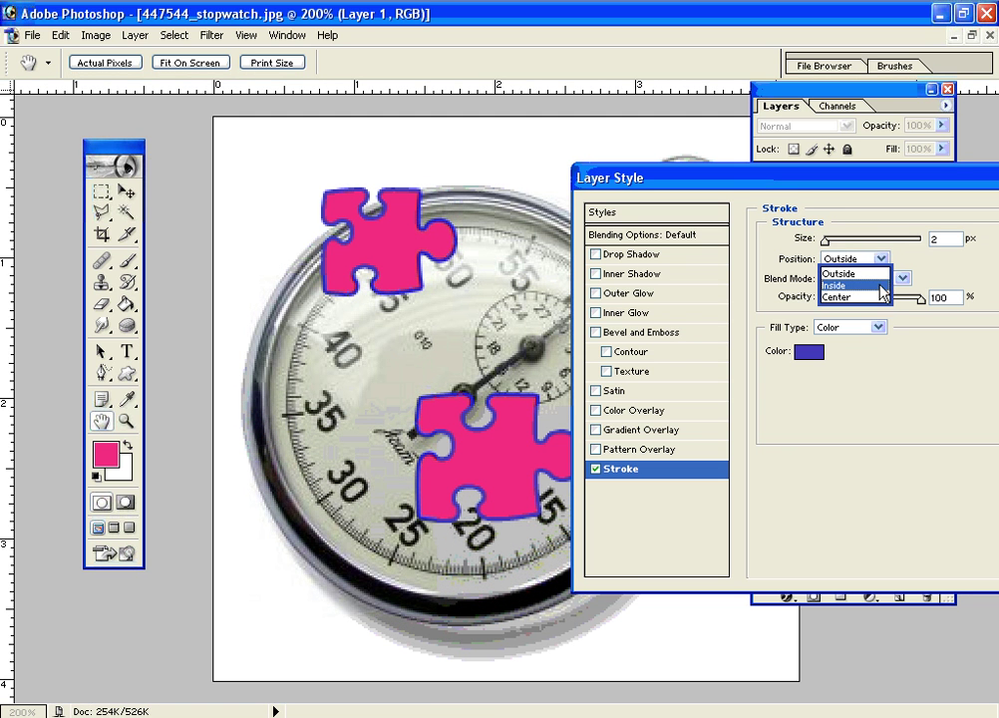
click(880, 286)
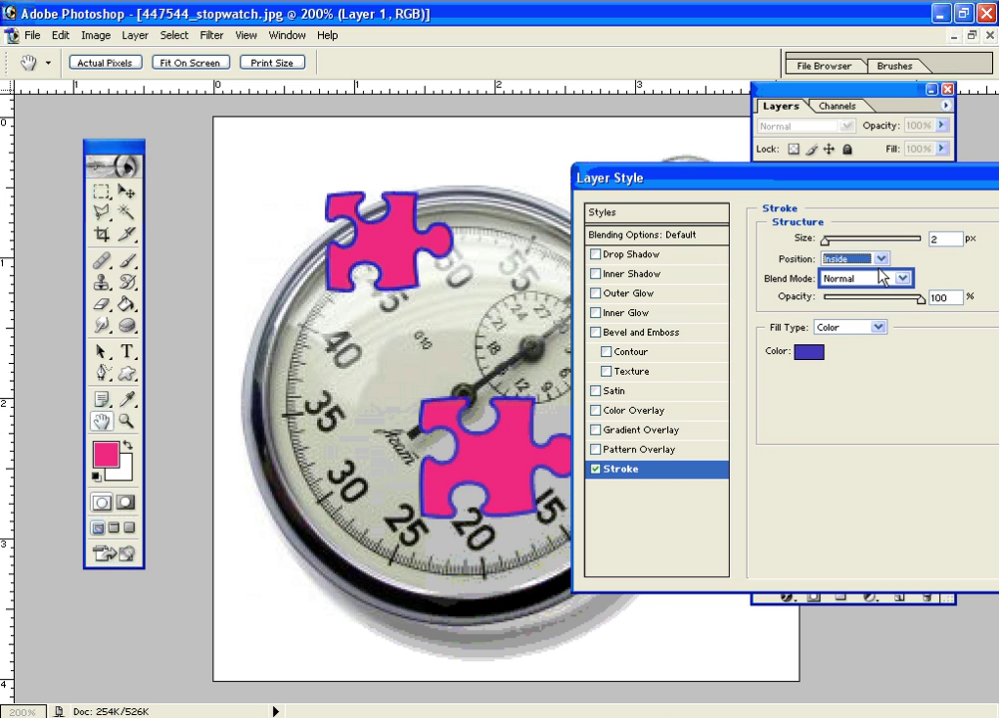
click(881, 259)
click(860, 297)
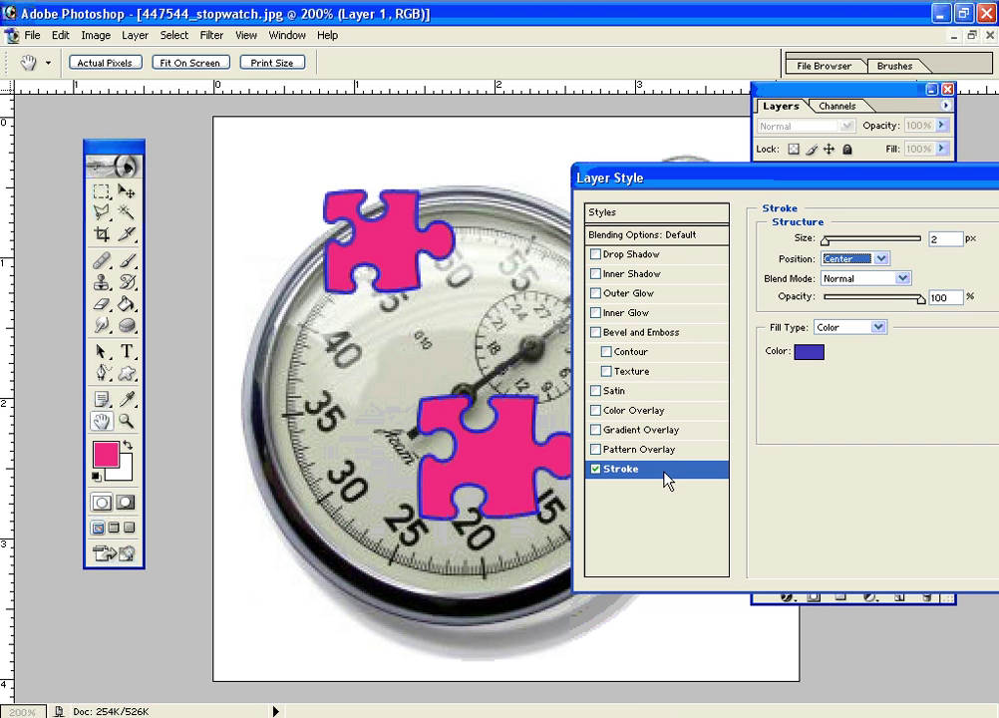
- Turn off the stroke on the puzzle pieces and cancel the layer style
click(605, 470)
mouse_move(763, 190)
mouse_down()
mouse_move(706, 219)
mouse_move(419, 315)
mouse_up()
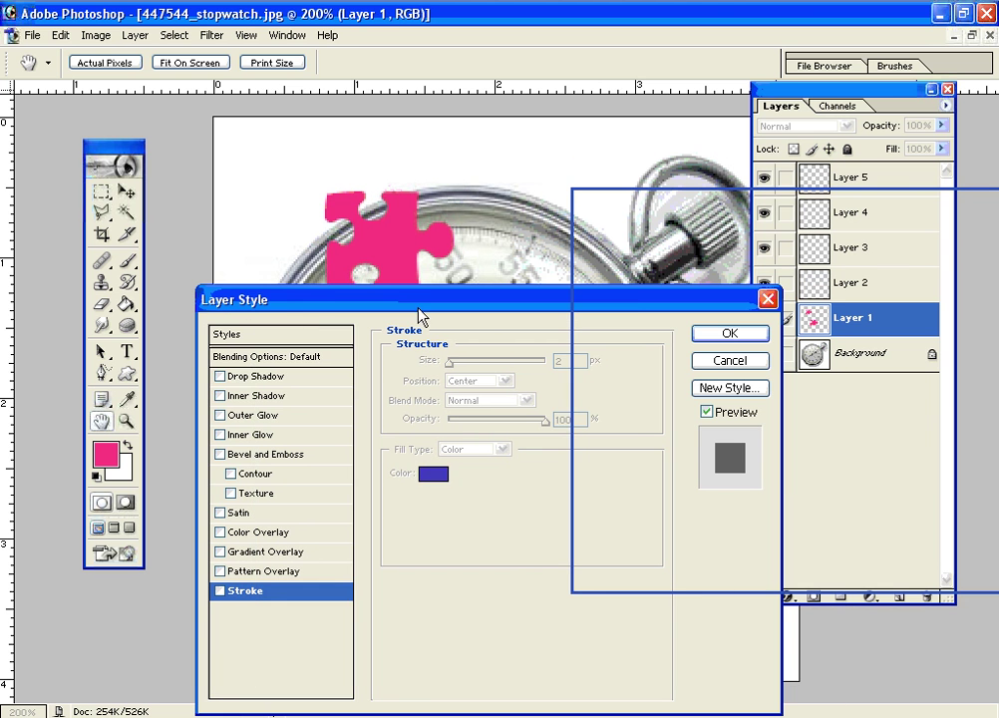
click(714, 363)
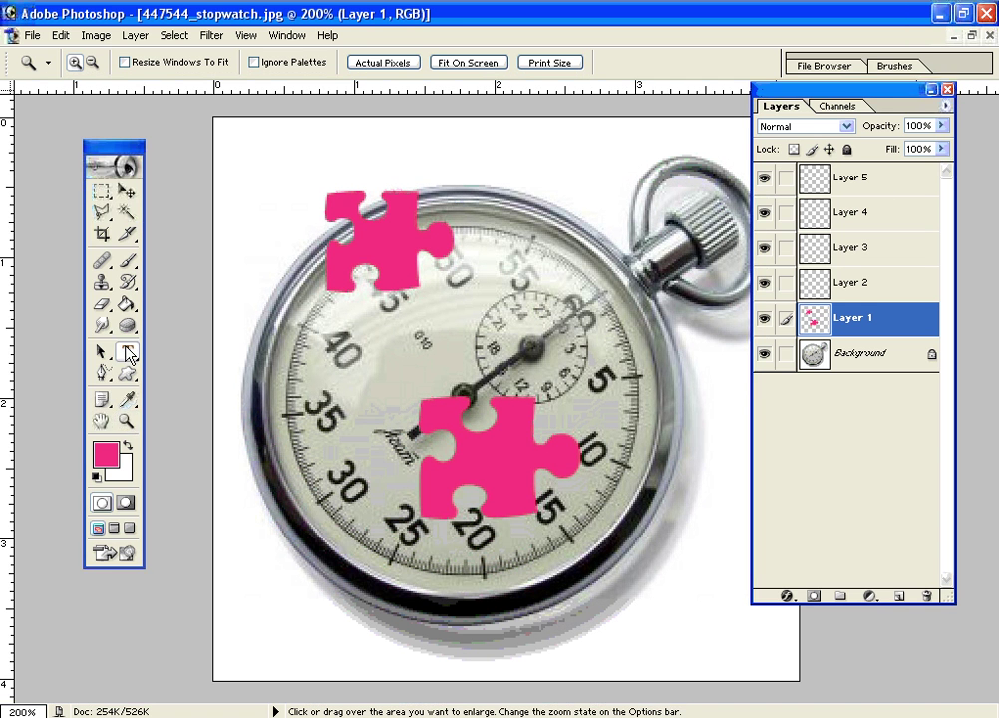
- Add the text "Testing Layers" across the stopwatch face, between the two puzzle pieces
key(t)
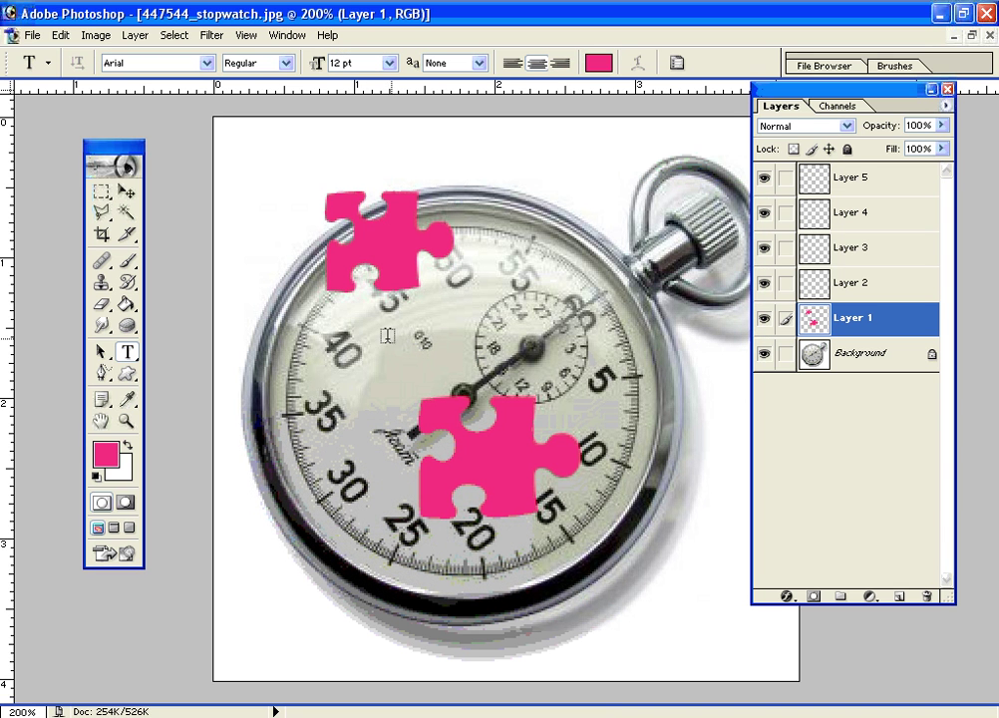
click(380, 339)
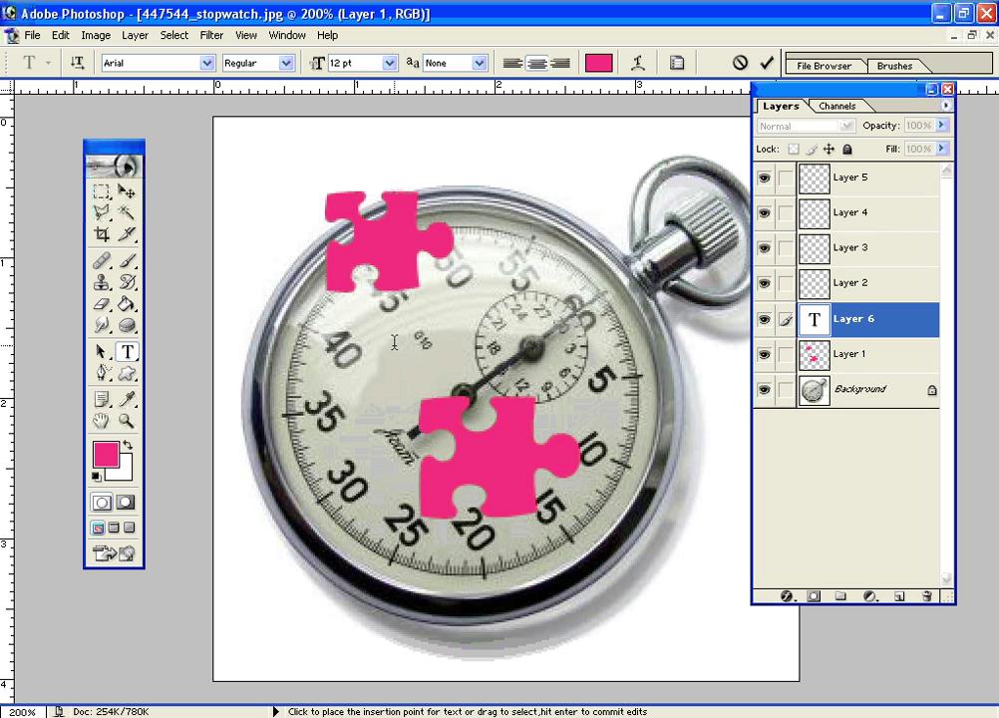
text(Testi)
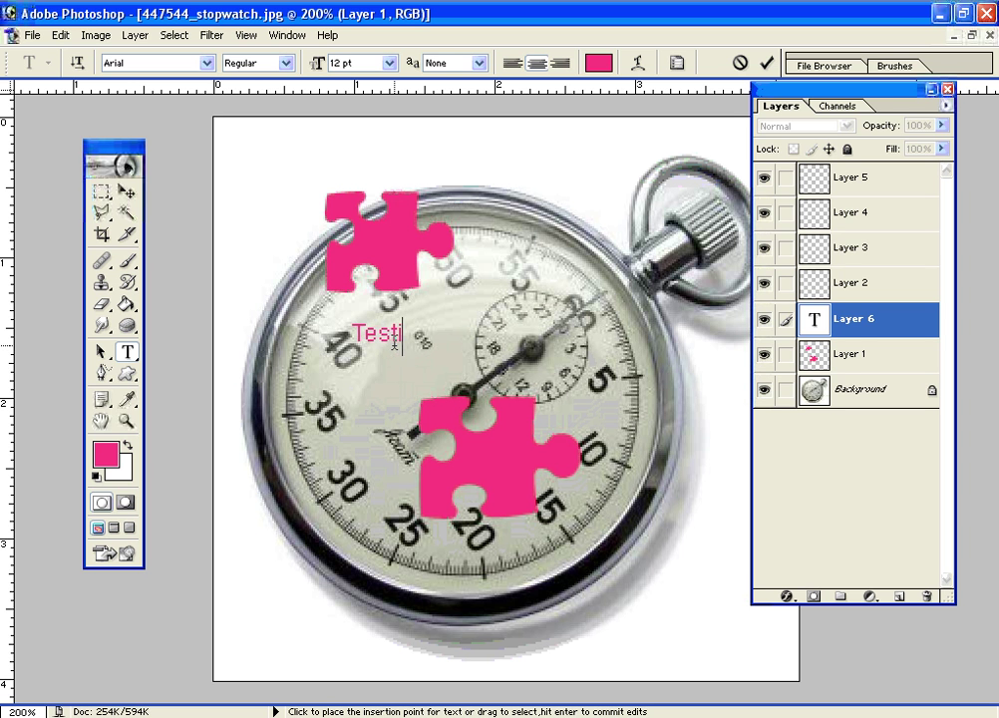
text(ng Layers)
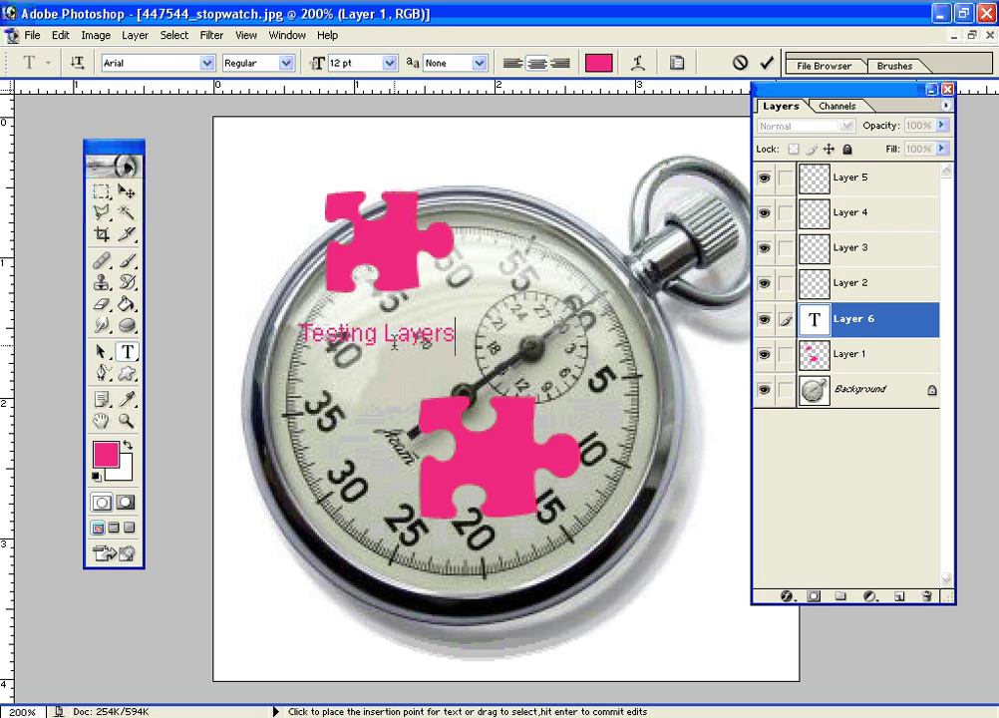
- Format the whole text in Arial Black at 30 pt
key(ctrl+a)
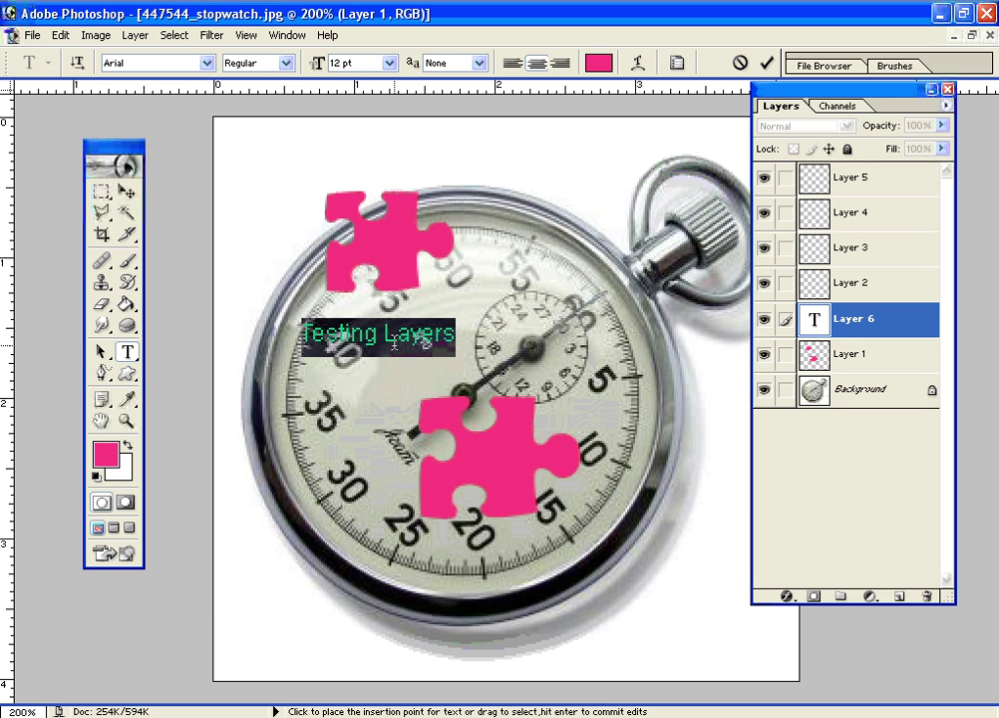
click(206, 62)
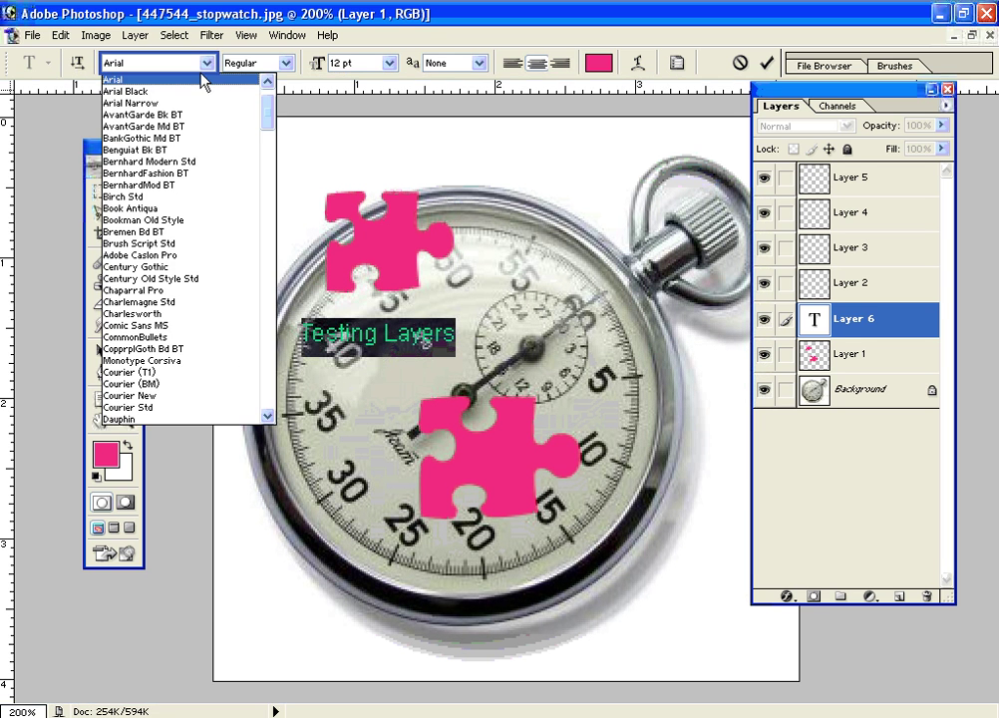
click(187, 91)
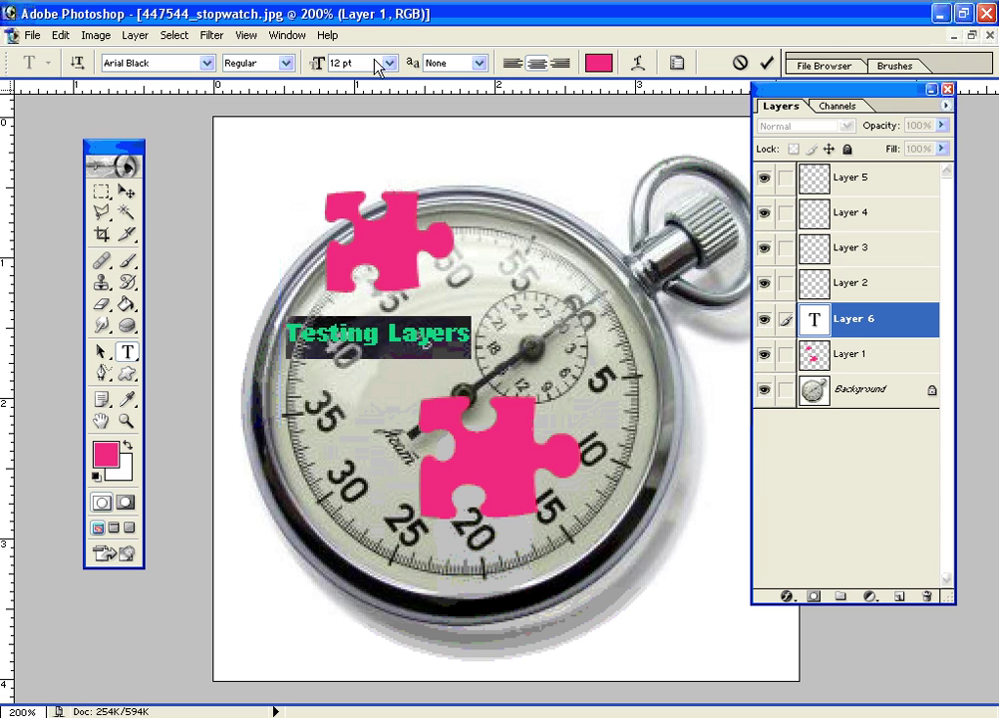
click(389, 63)
click(379, 254)
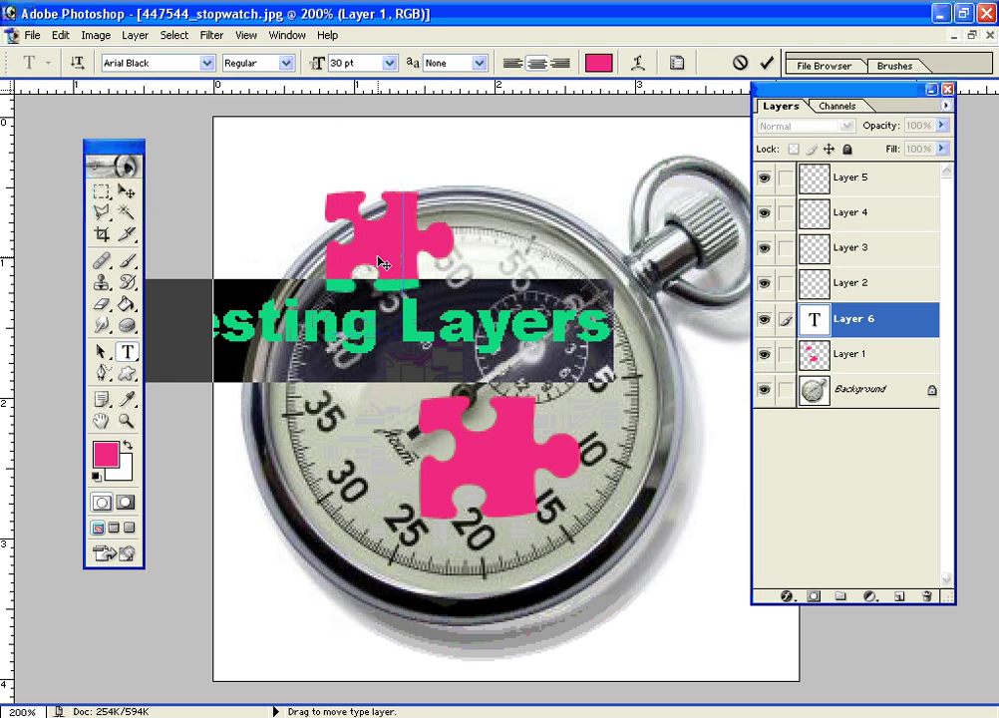
- Shift the text sideways so all of it fits within the image, and commit it
drag(422, 441, 538, 468)
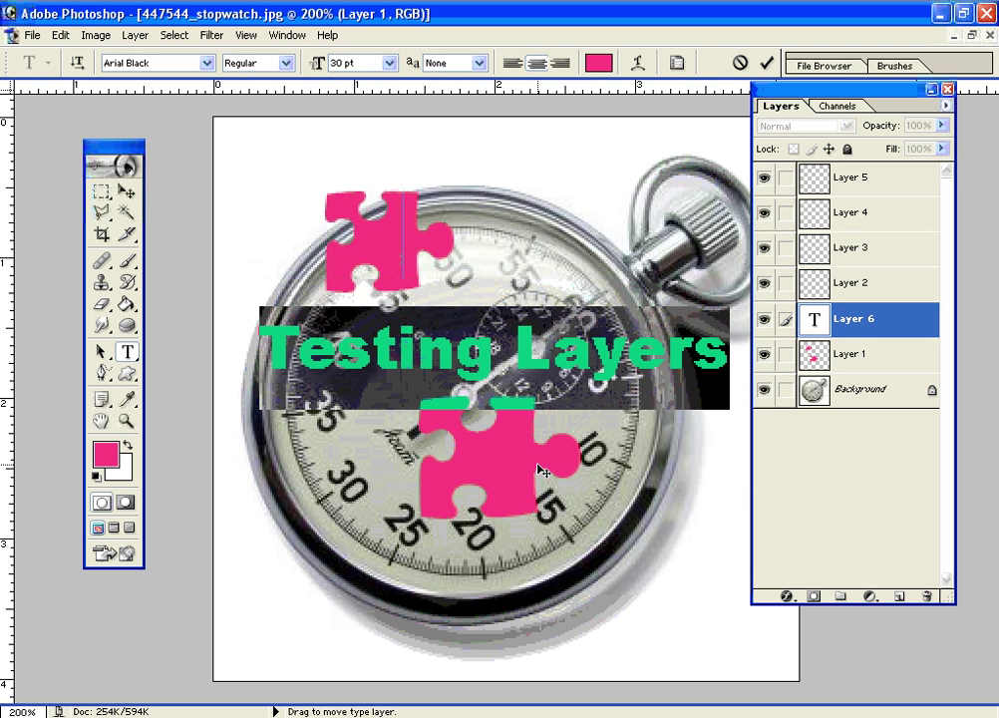
click(361, 423)
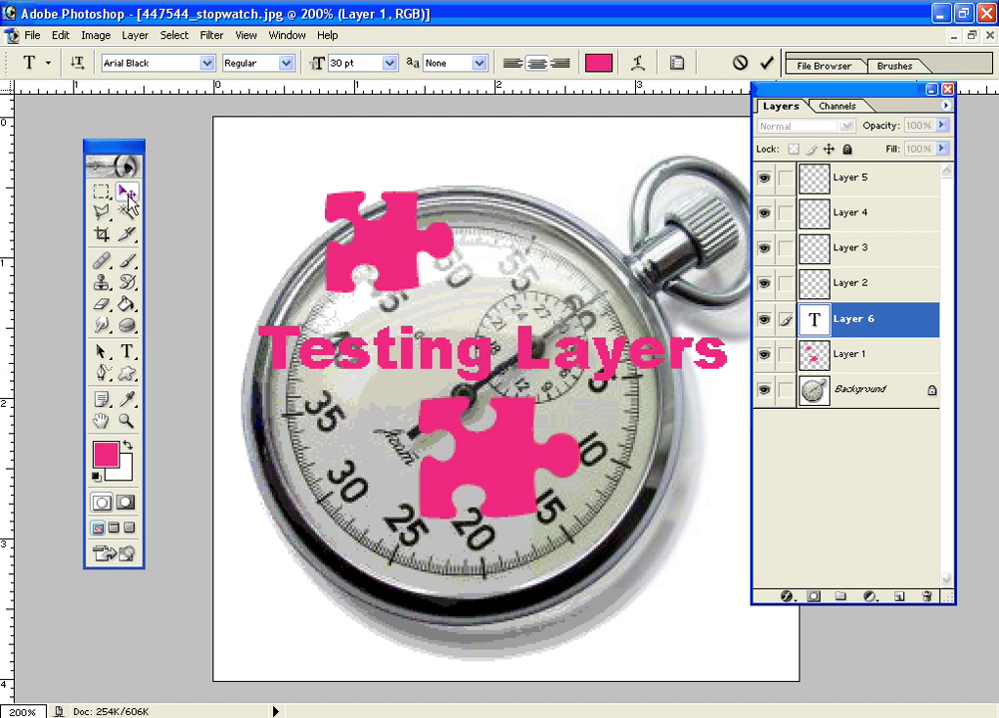
key(v)
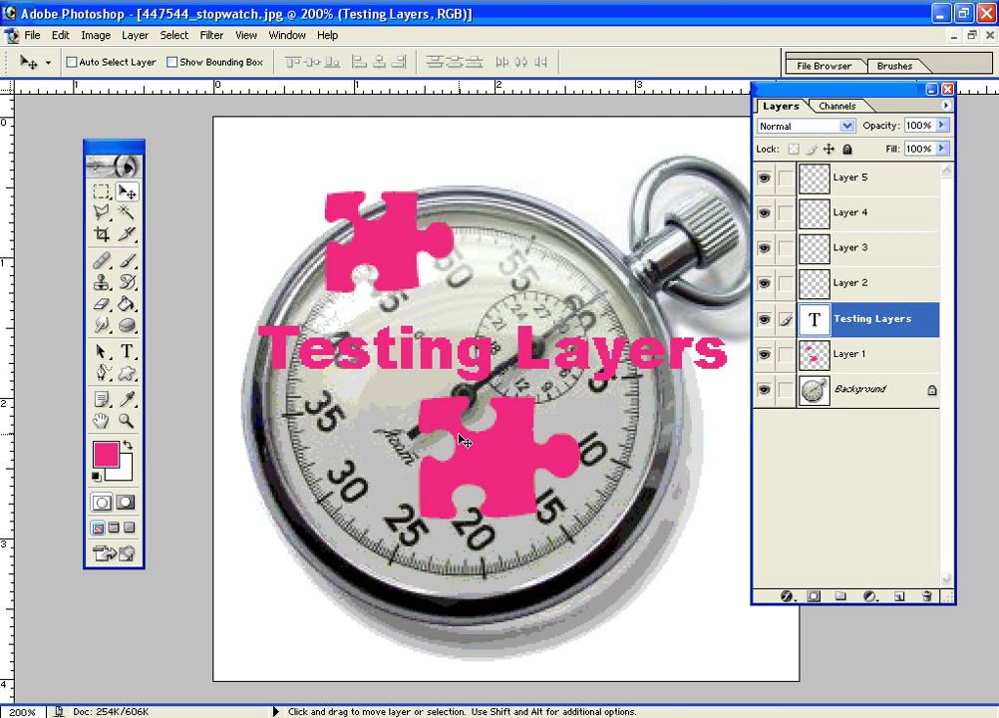
- Move the Testing Layers text down to the lower edge of the stopwatch, viewing the image at actual pixels
key(z)
right_click(427, 411)
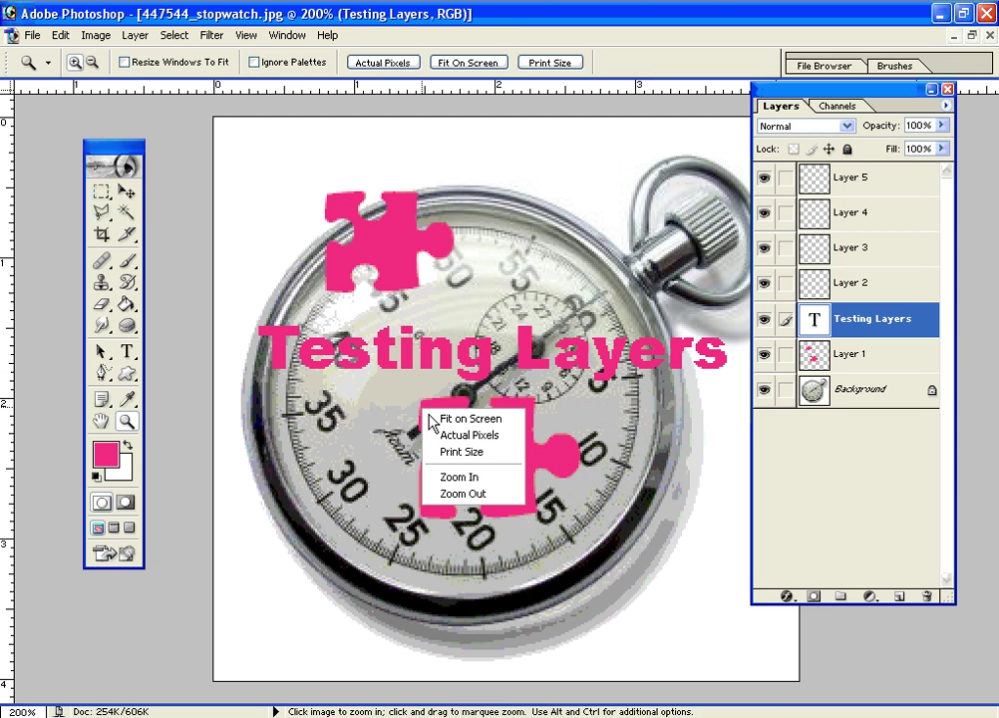
click(453, 435)
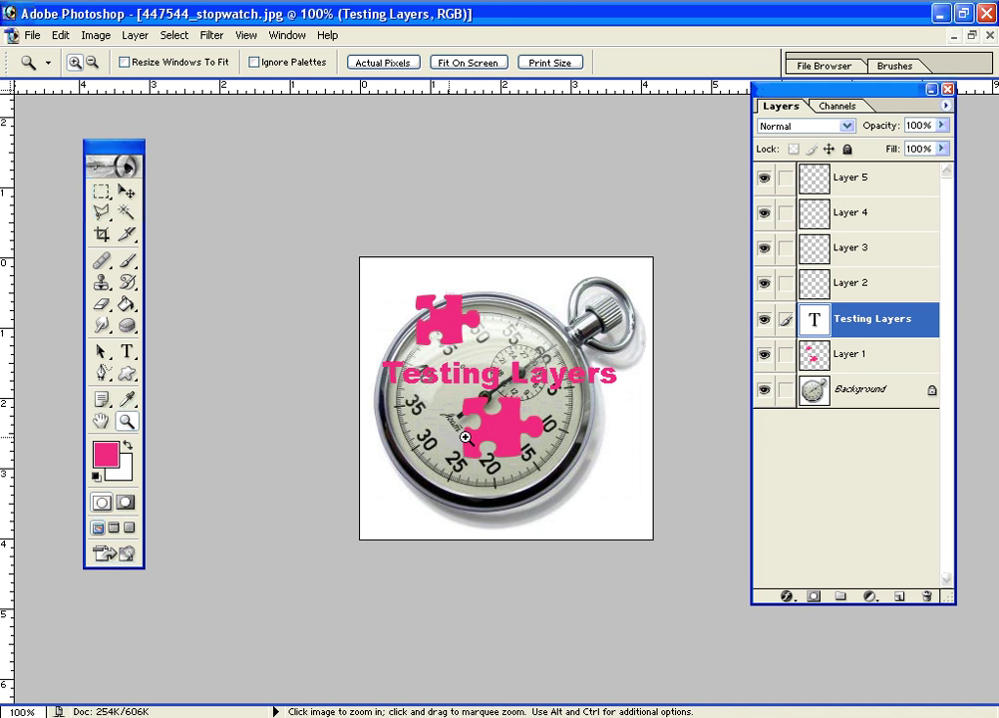
click(127, 190)
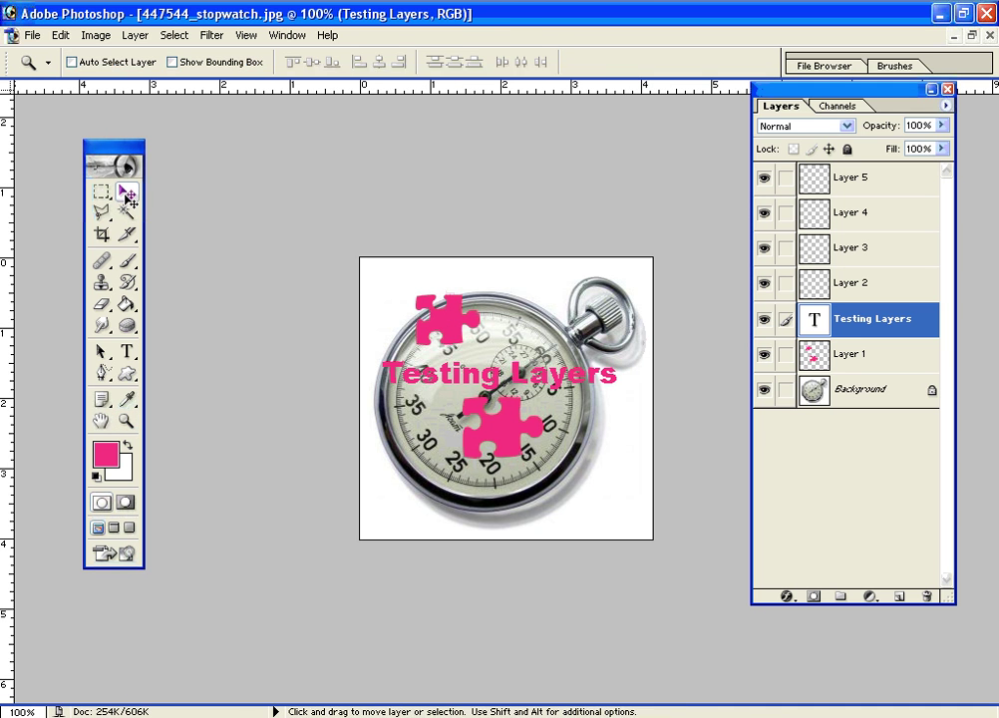
drag(461, 391, 471, 526)
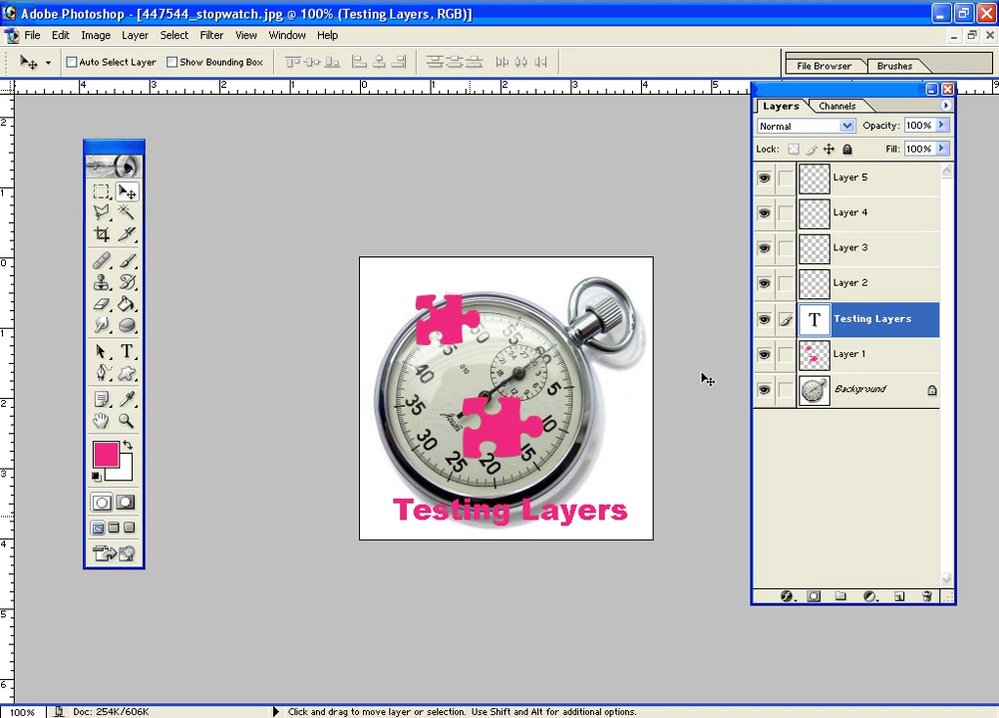
- Open the Layer Style settings for the Testing Layers text, with the text in view and the image fit on screen
double_click(933, 313)
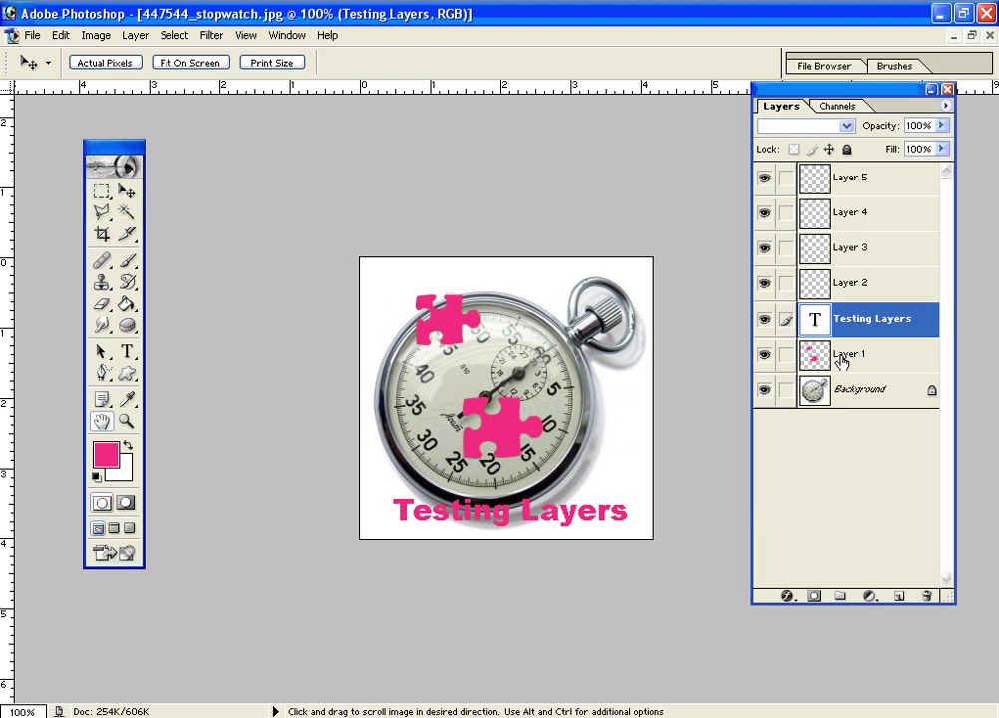
drag(399, 299, 720, 152)
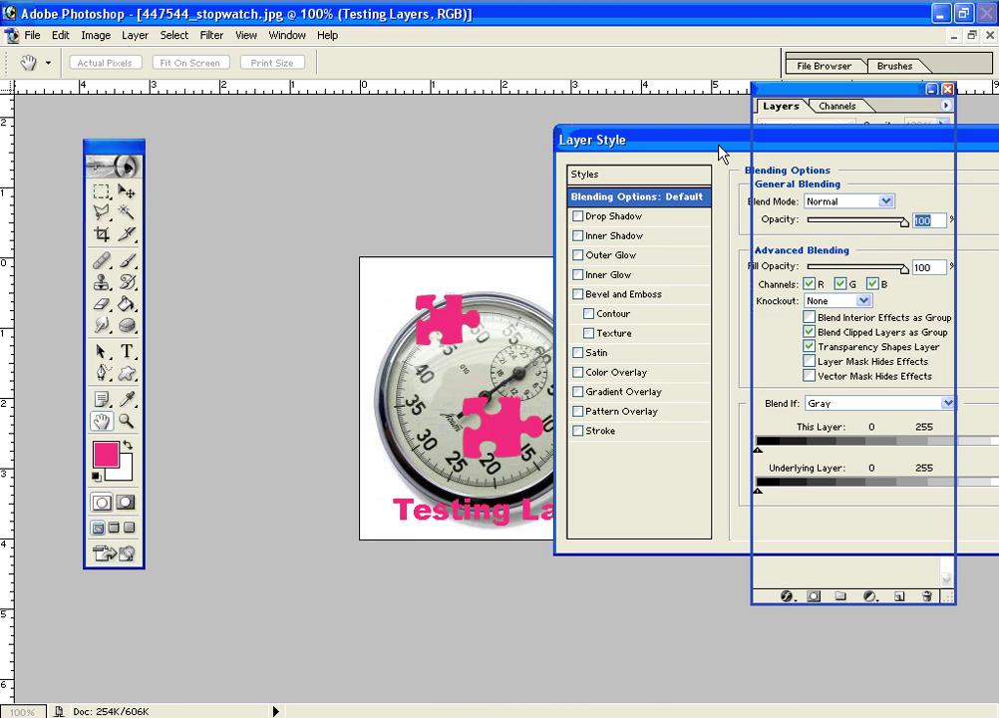
right_click(404, 514)
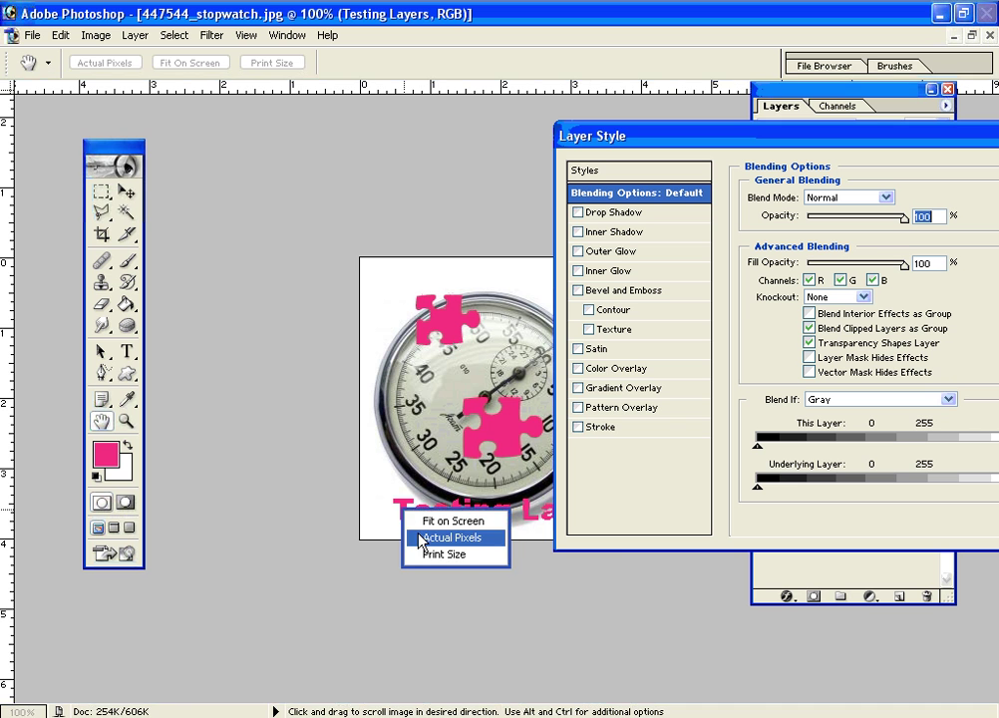
click(427, 521)
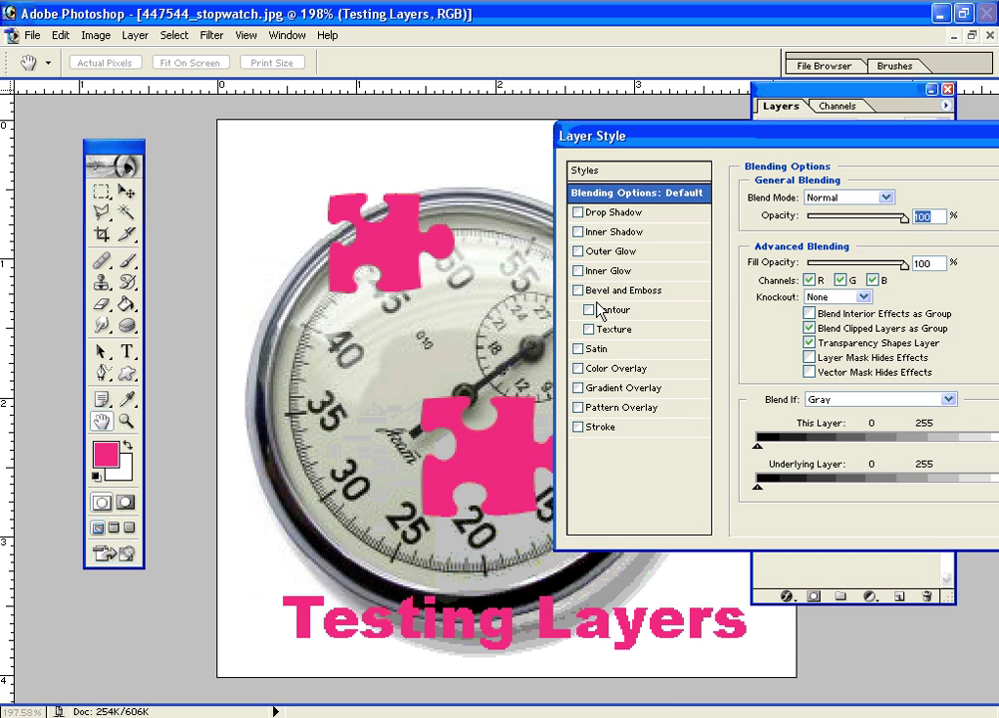
- Apply a Color Overlay to the Testing Layers text in dark blue, hex 19378D
click(578, 369)
click(603, 371)
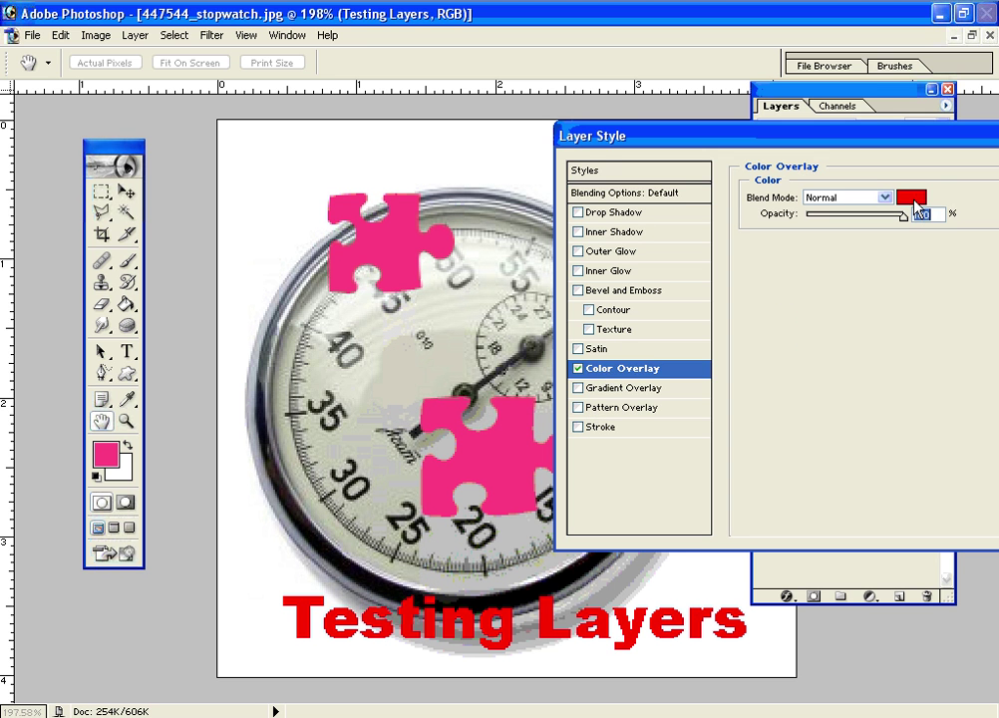
click(913, 201)
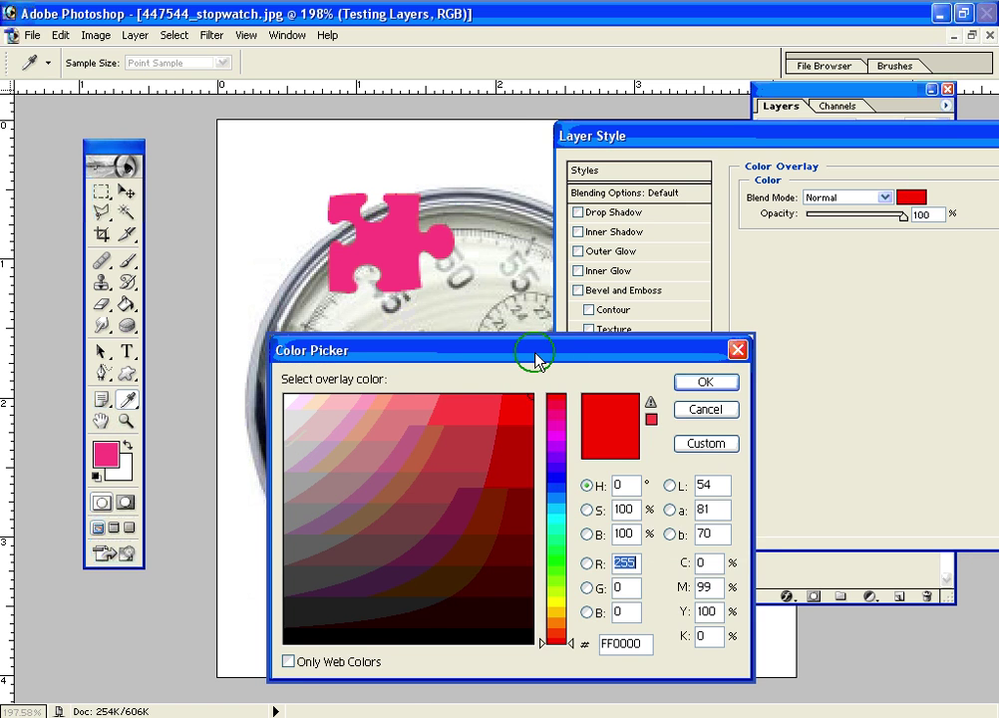
drag(535, 360, 772, 172)
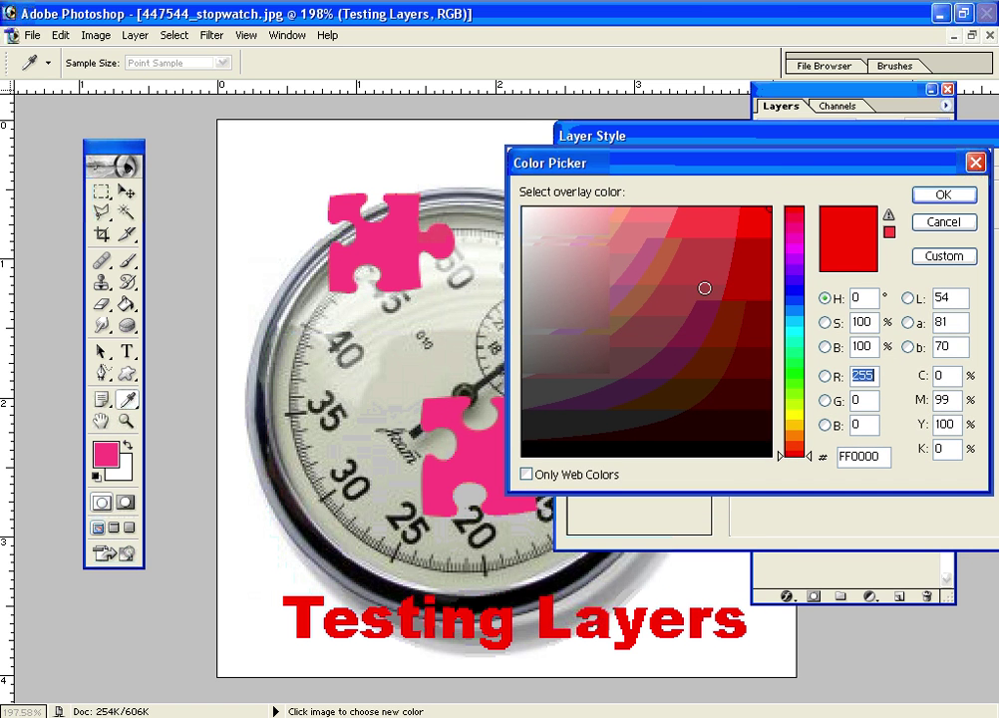
click(718, 351)
click(743, 260)
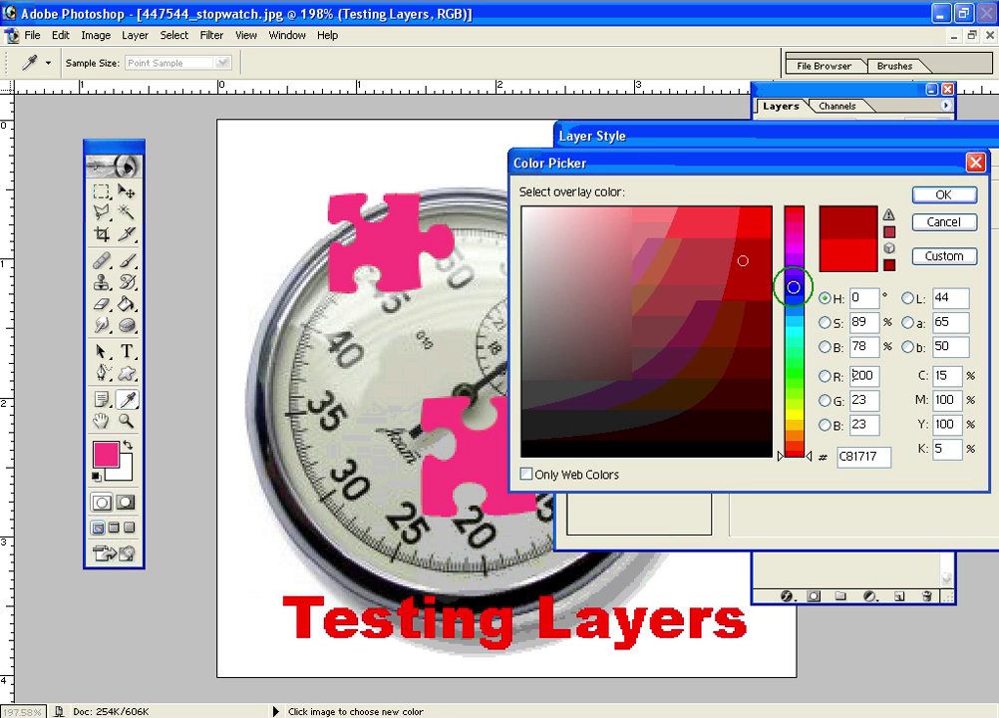
click(760, 294)
click(762, 311)
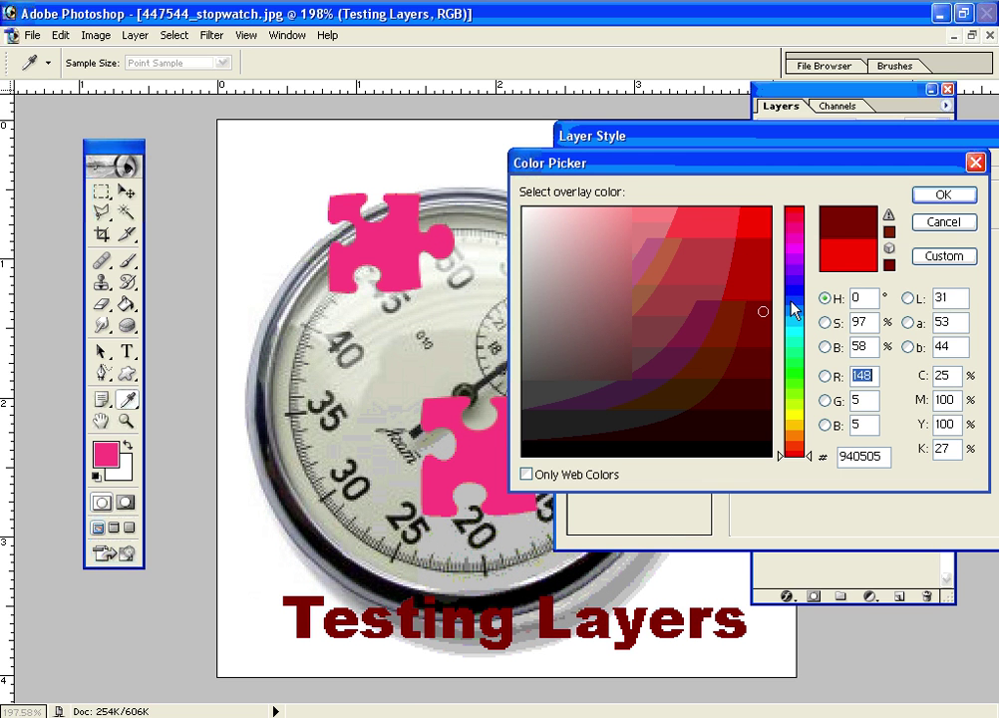
click(796, 300)
click(726, 318)
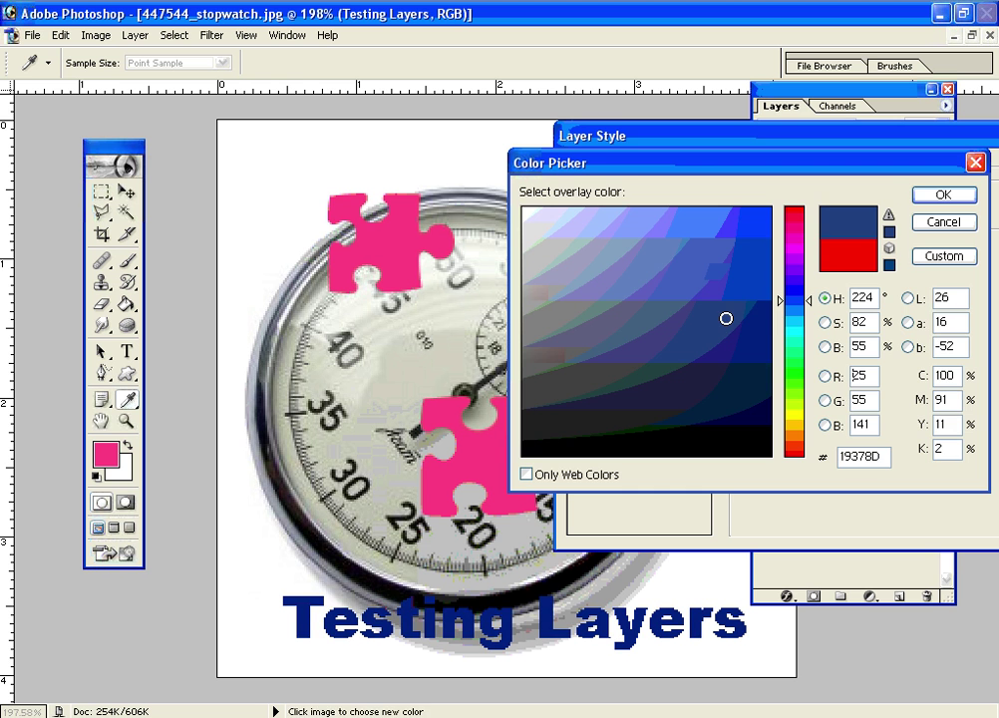
click(942, 197)
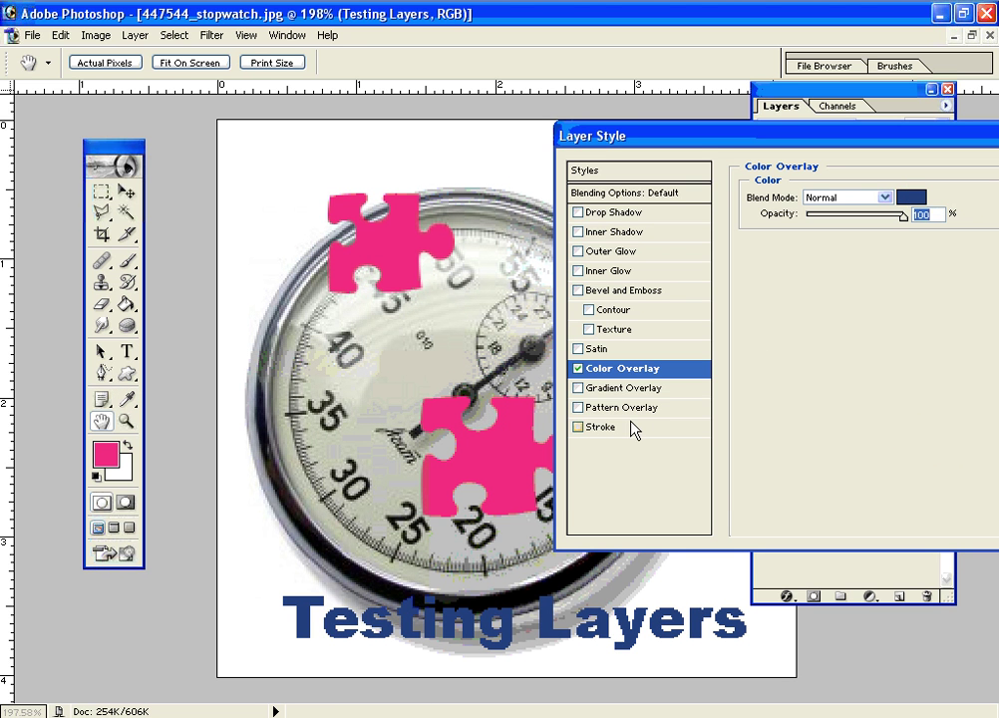
- Try Bevel and Emboss and Drop Shadow on the Testing Layers text, and close the layer style settings without keeping them
click(577, 291)
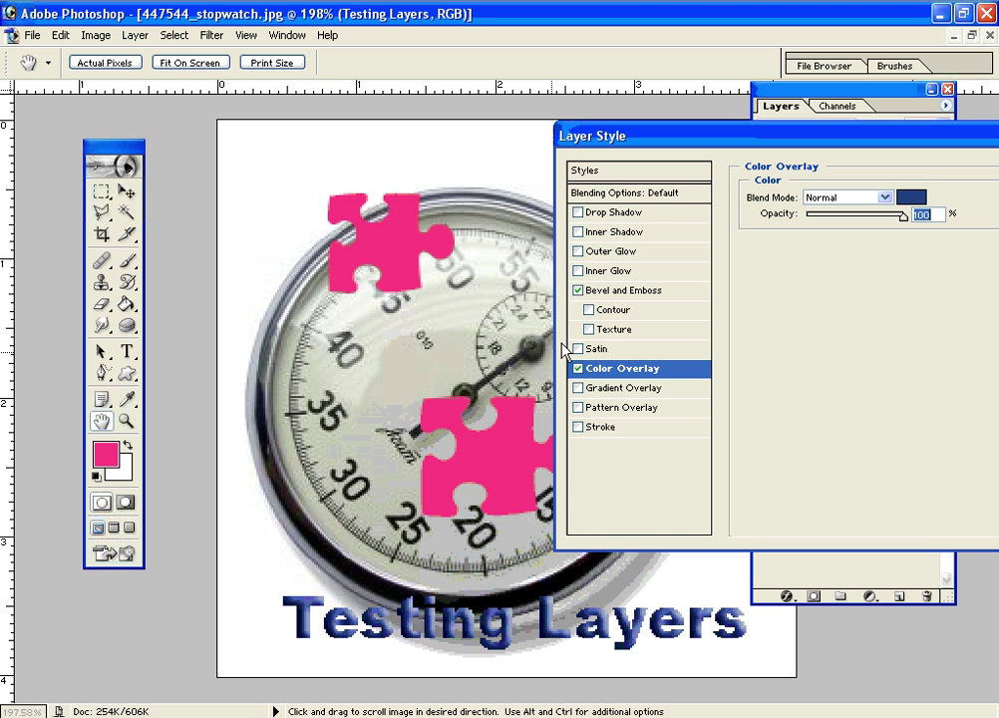
click(578, 290)
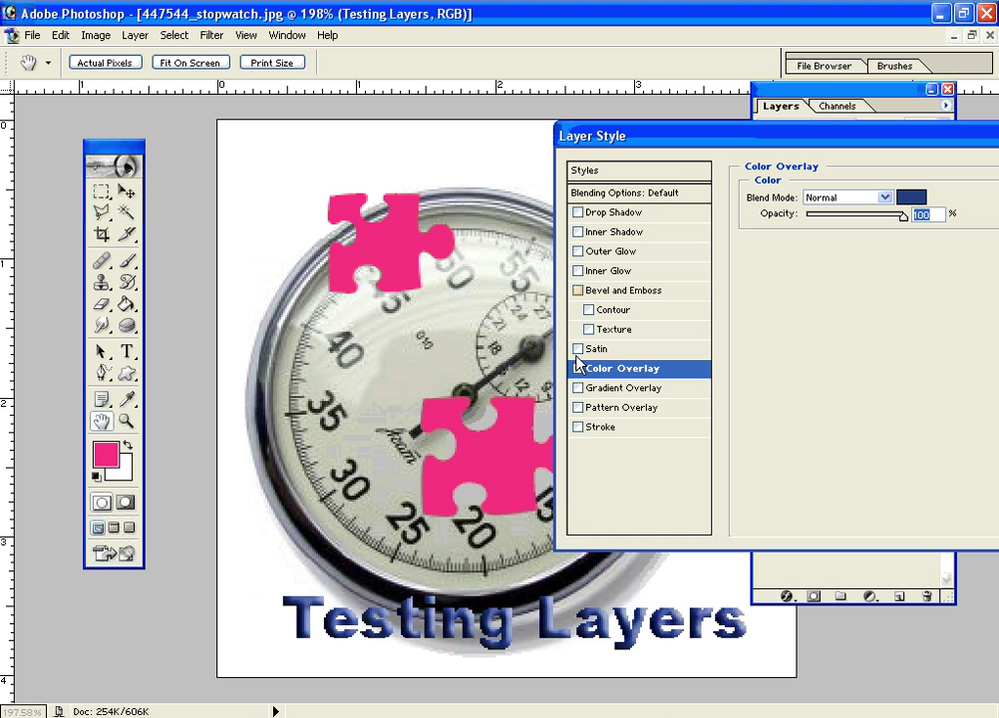
click(578, 428)
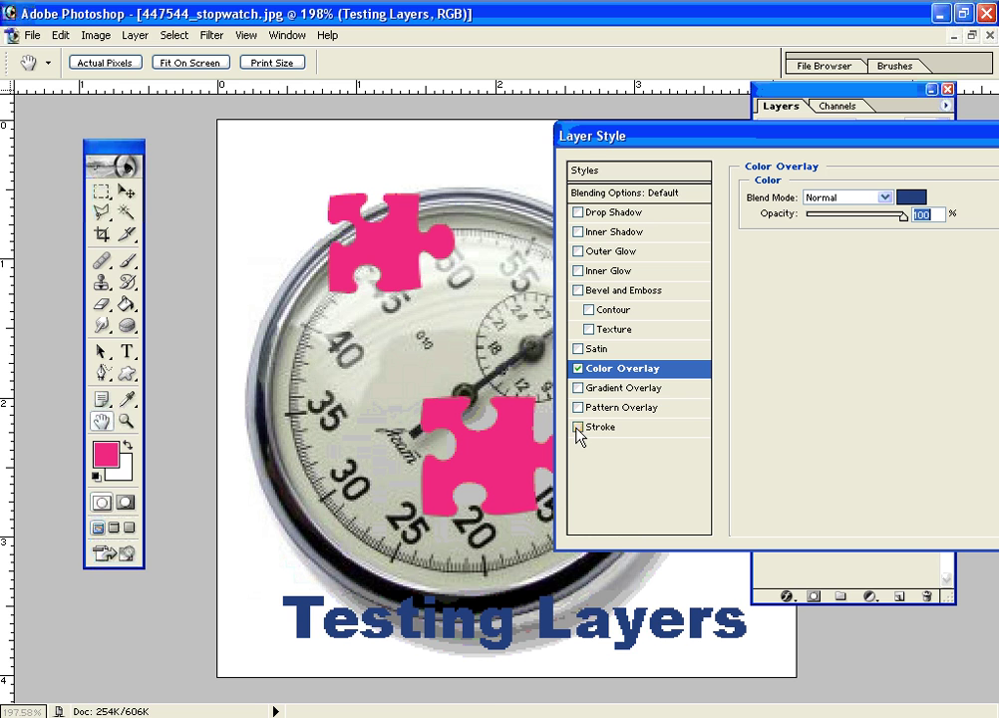
click(578, 213)
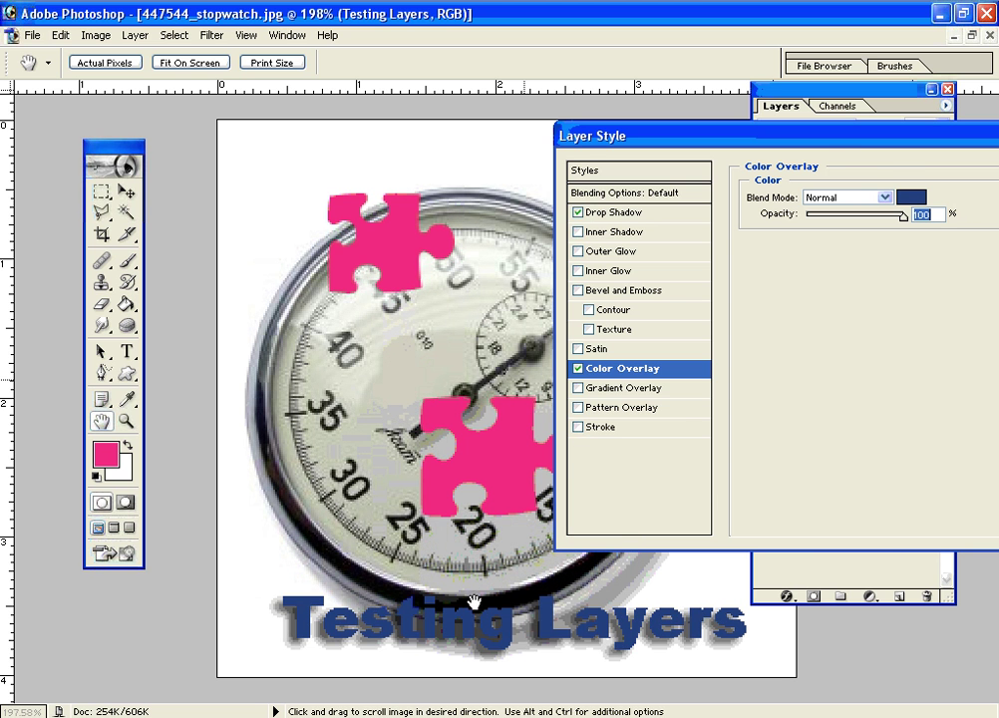
drag(741, 150, 485, 283)
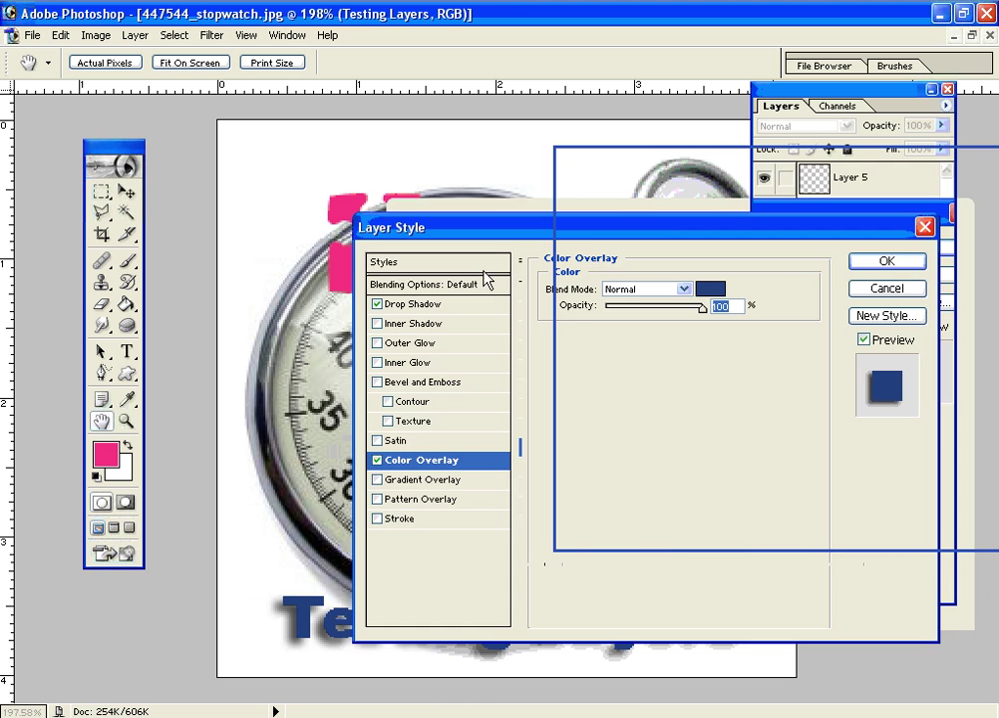
click(831, 327)
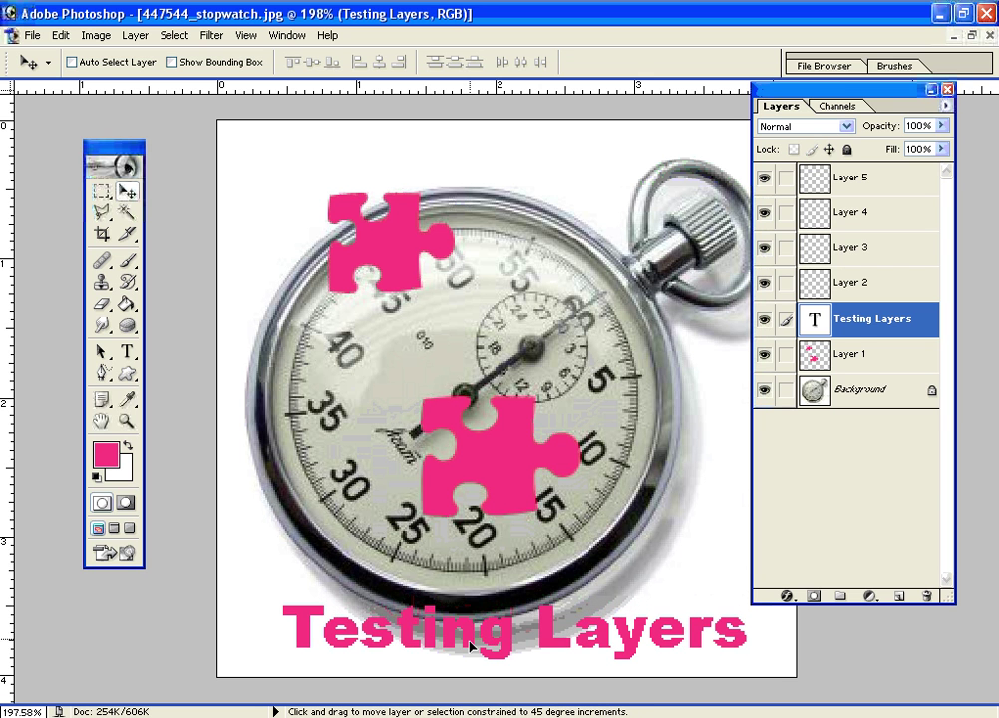
- Nudge the Testing Layers text down and to the left, and move both puzzle pieces toward the stopwatch's upper right
drag(475, 634, 461, 651)
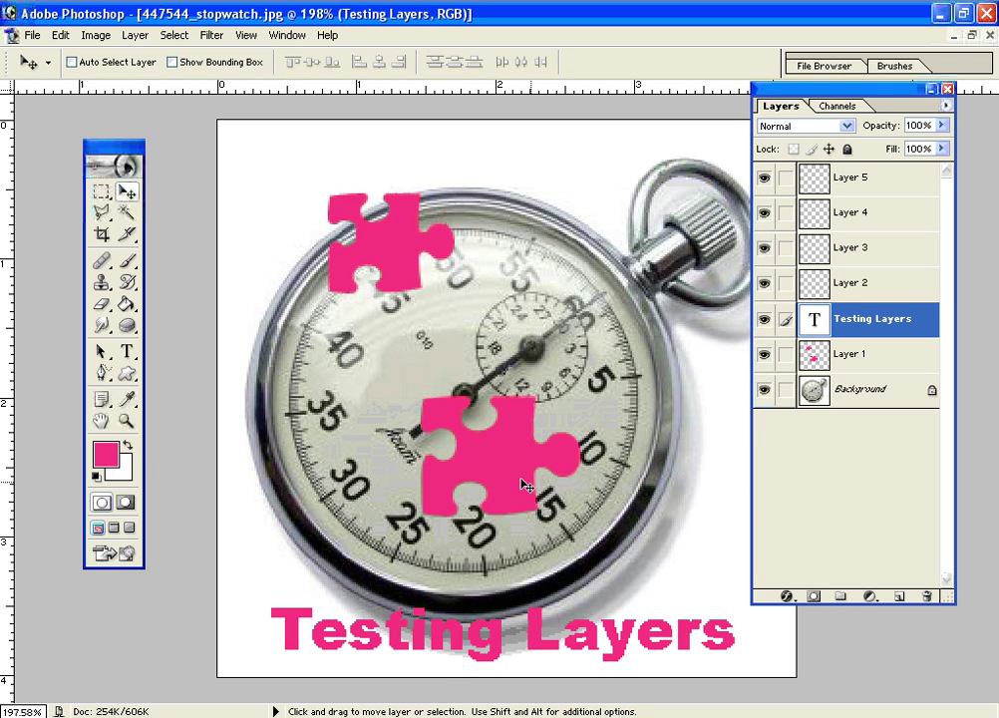
ctrl+click(490, 439)
drag(490, 439, 659, 452)
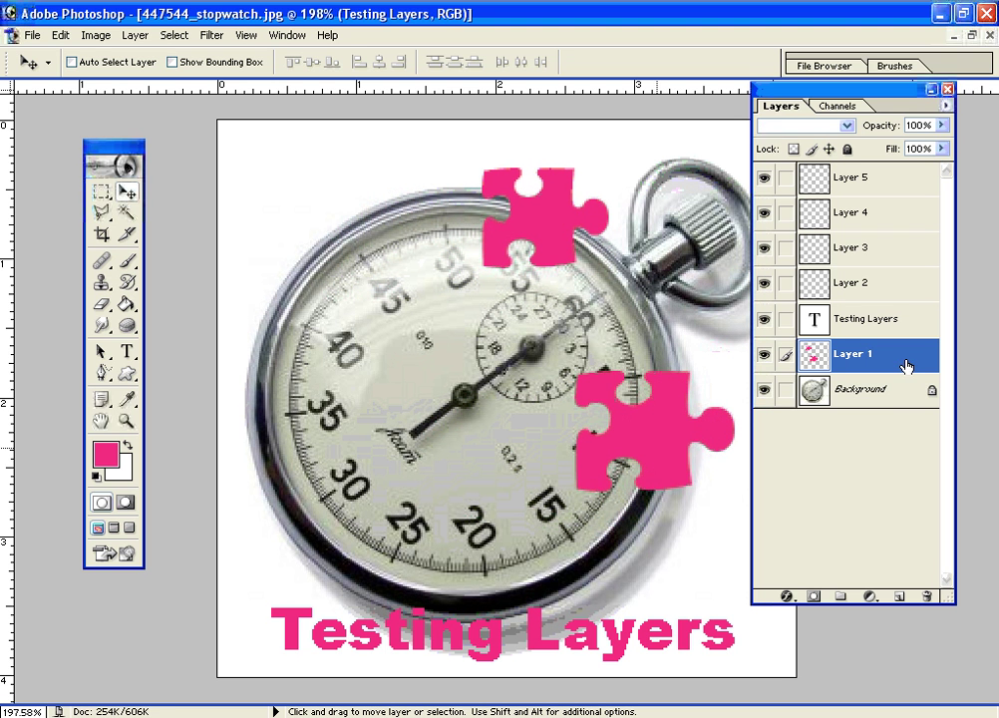
- Delete the puzzle-piece layer and nudge the Testing Layers text slightly down
drag(909, 367, 935, 602)
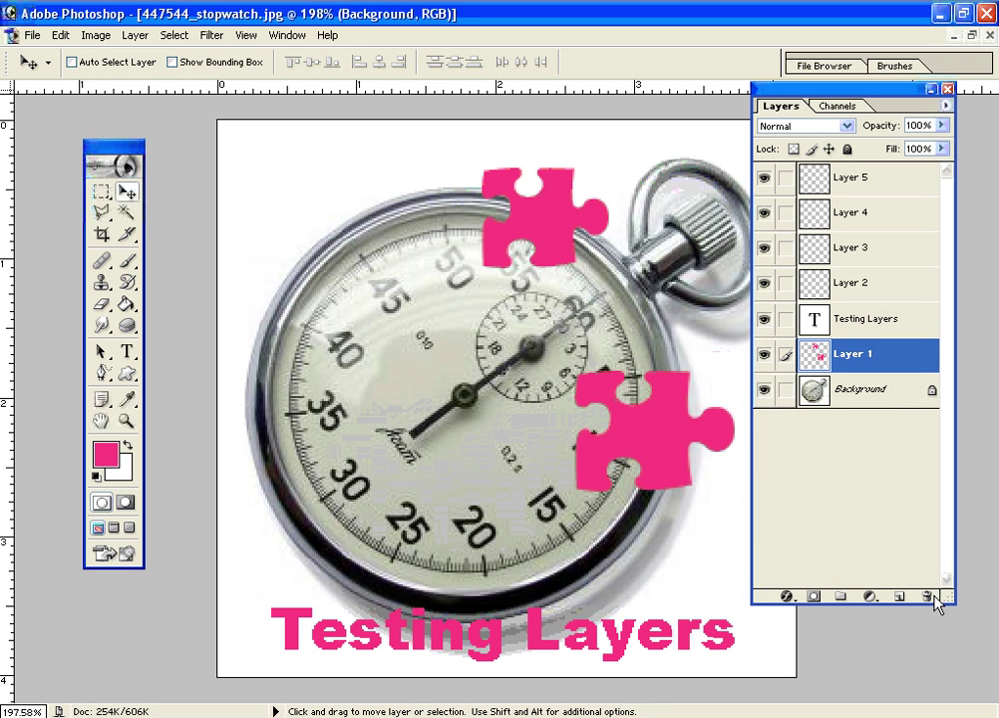
click(883, 329)
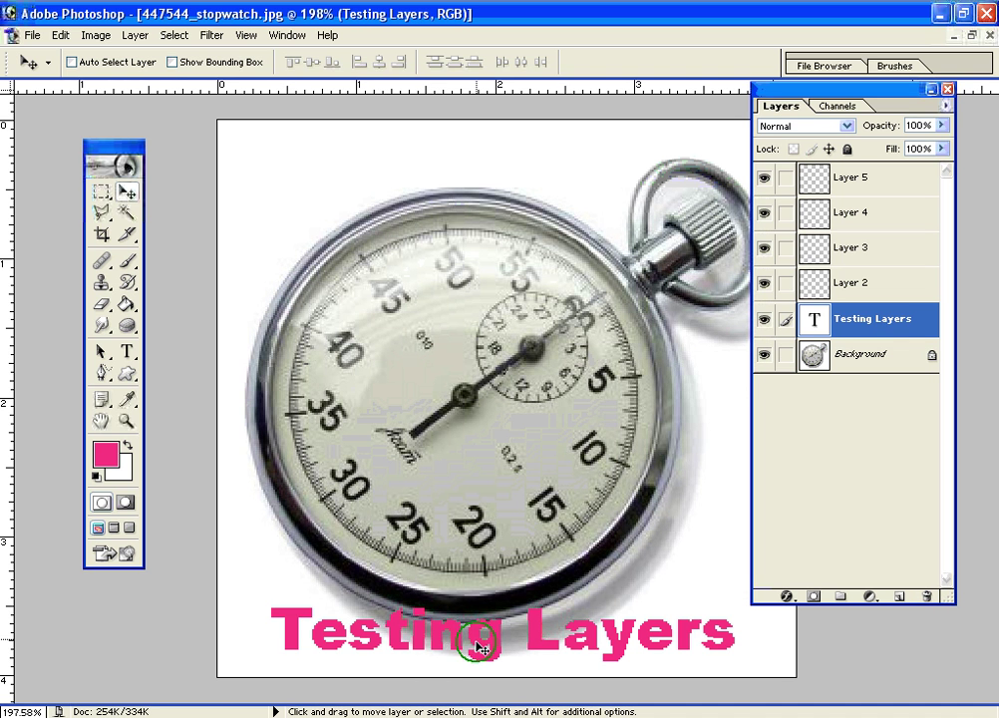
drag(479, 646, 480, 652)
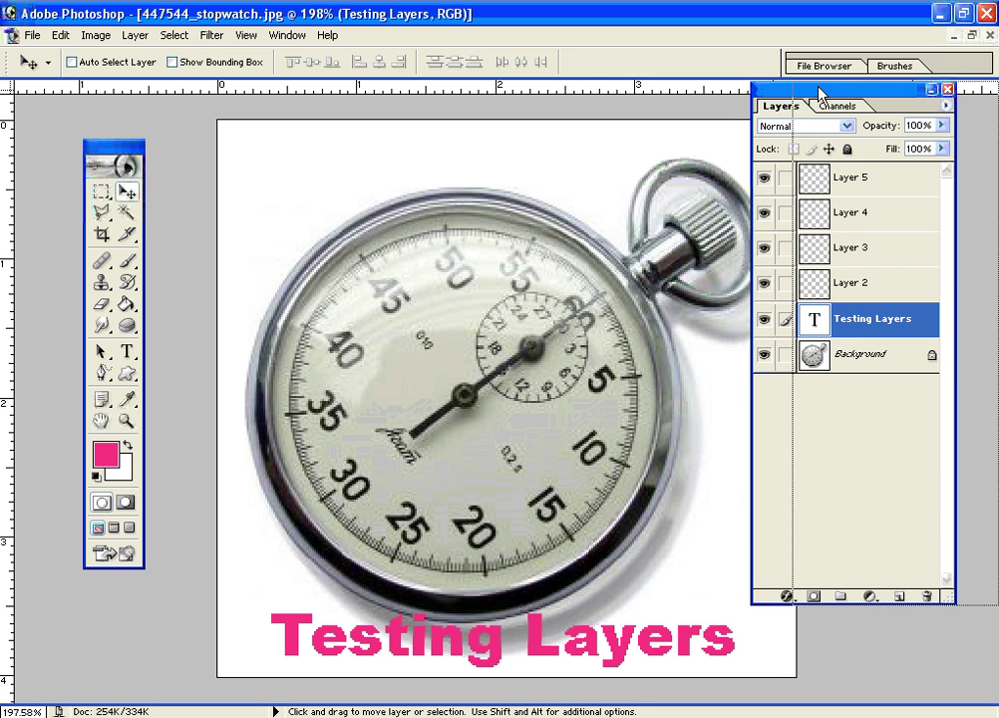
drag(763, 94, 804, 94)
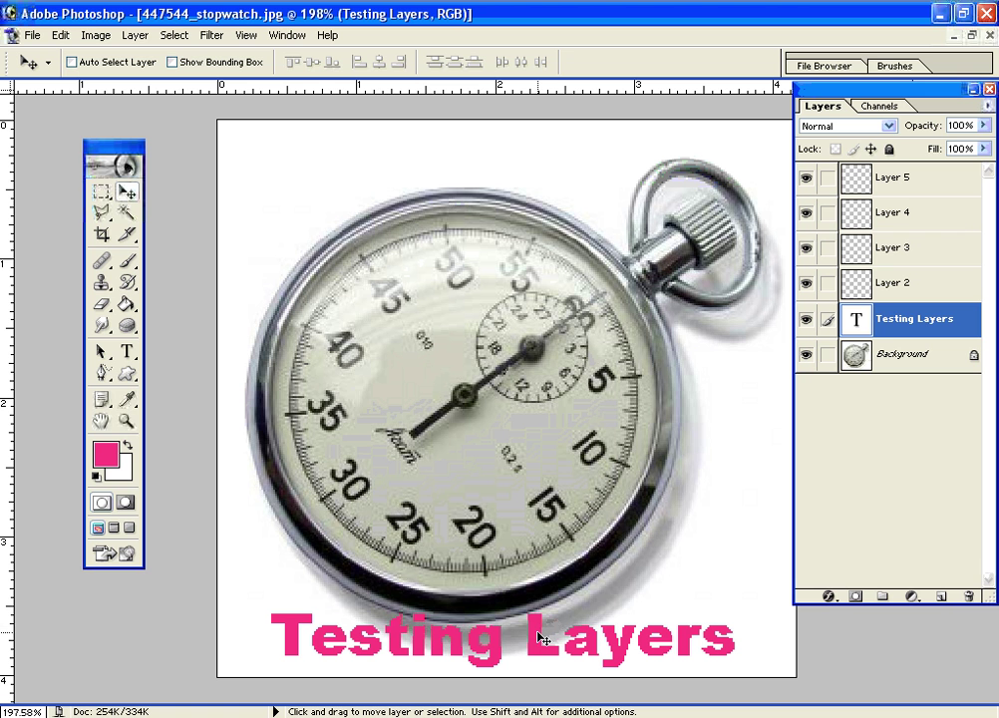
- Hide and reshow the Testing Layers text layer, and try merging it down into the Background
click(135, 35)
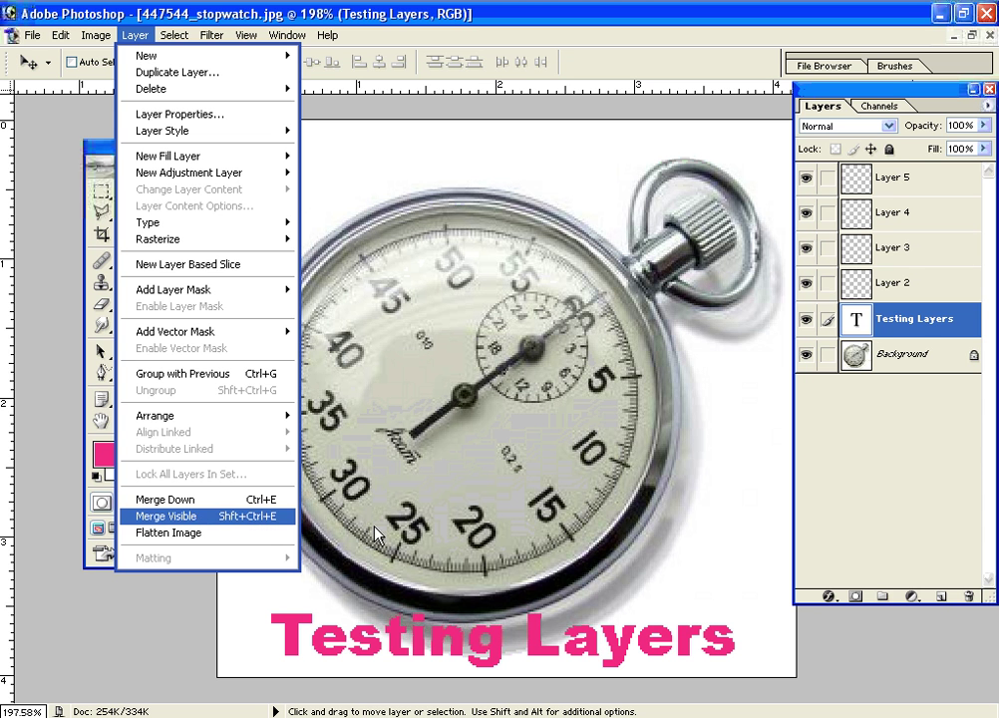
click(806, 319)
click(806, 319)
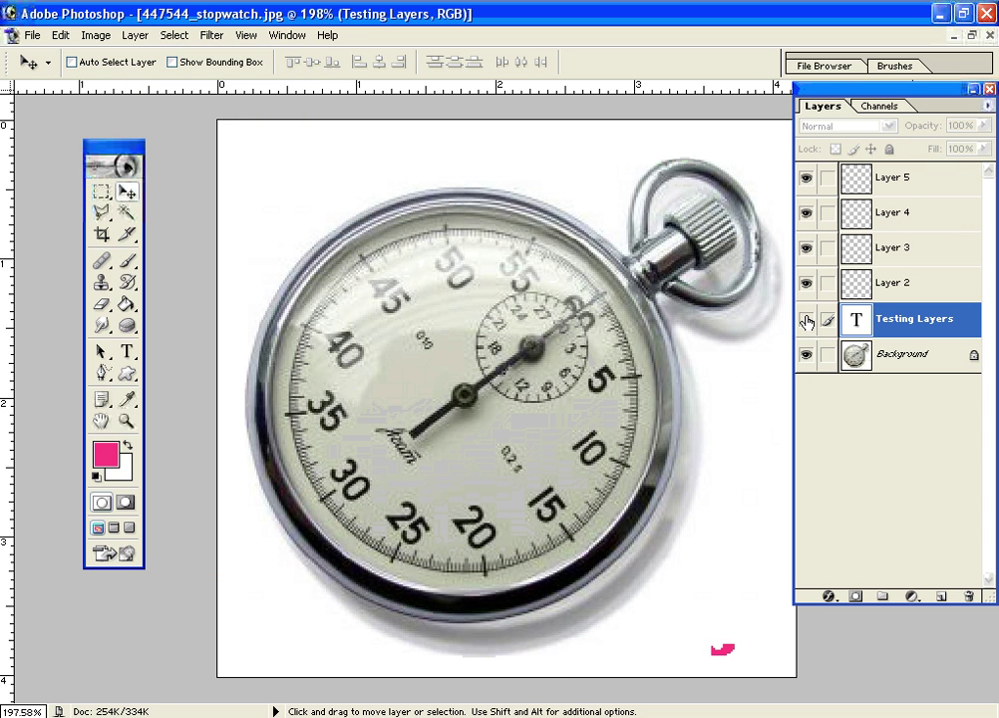
click(807, 319)
click(135, 39)
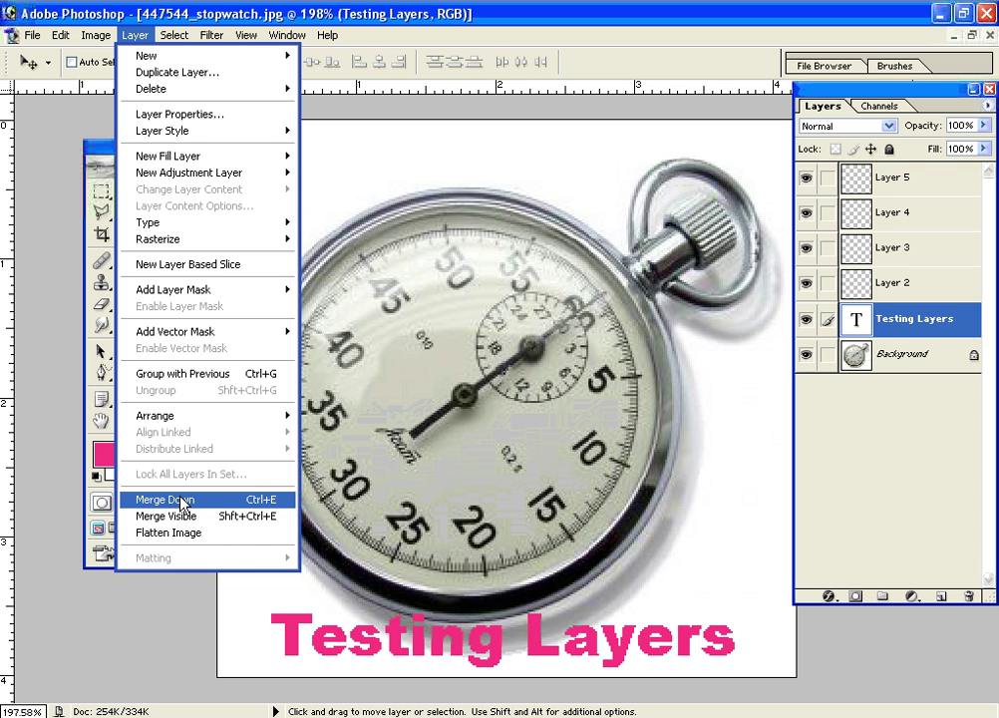
click(258, 500)
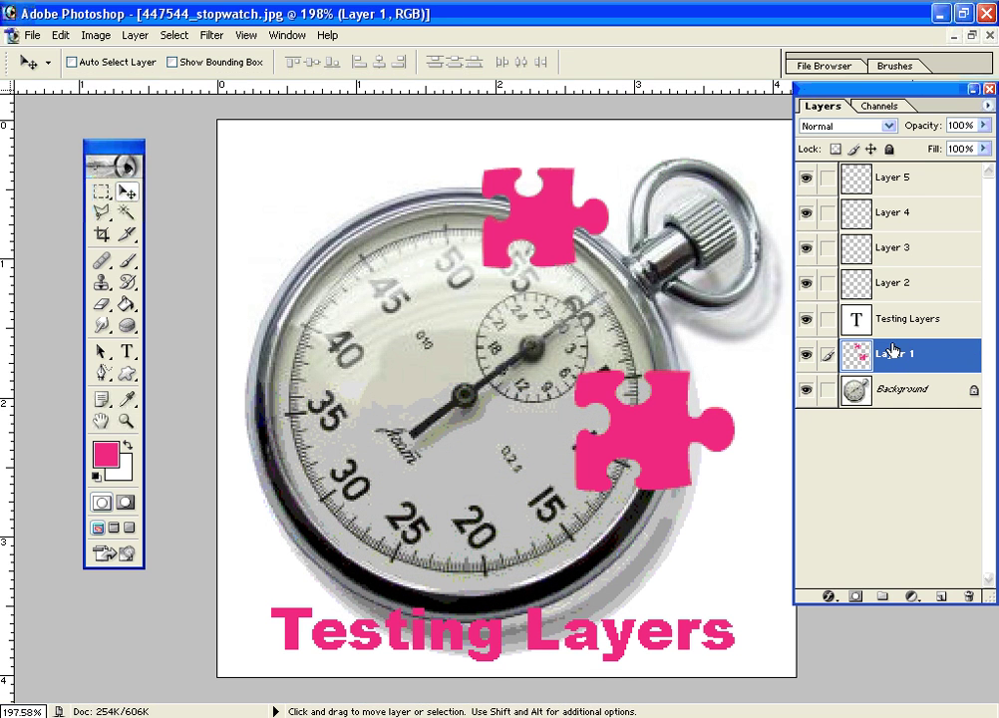
- Duplicate the Background layer as Background copy and hide the original Background layer
click(902, 392)
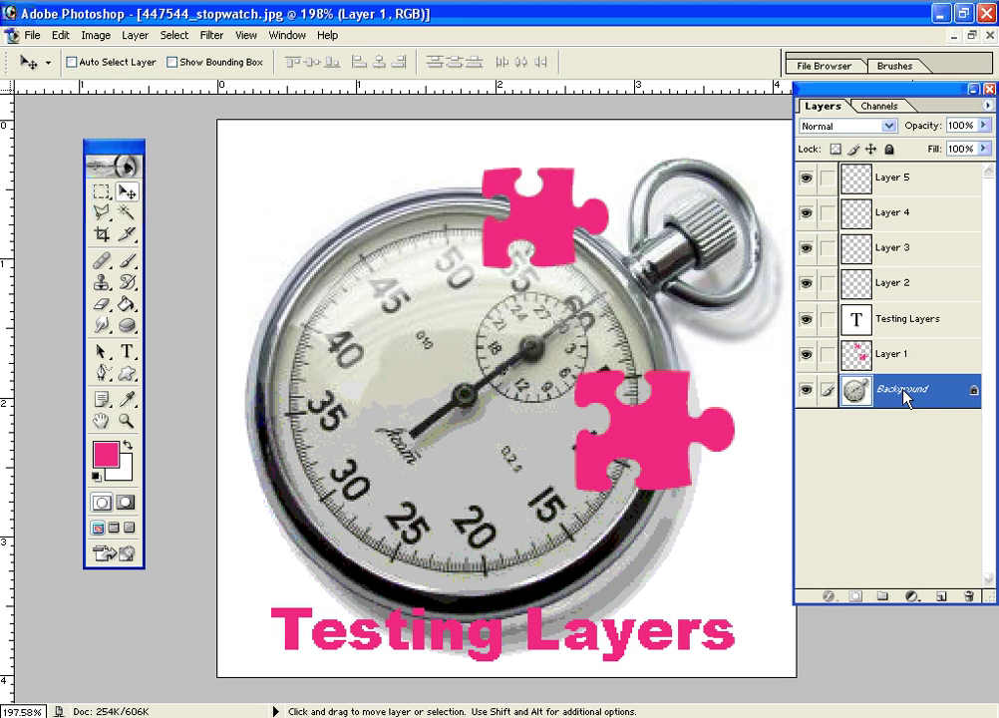
right_click(902, 392)
click(846, 449)
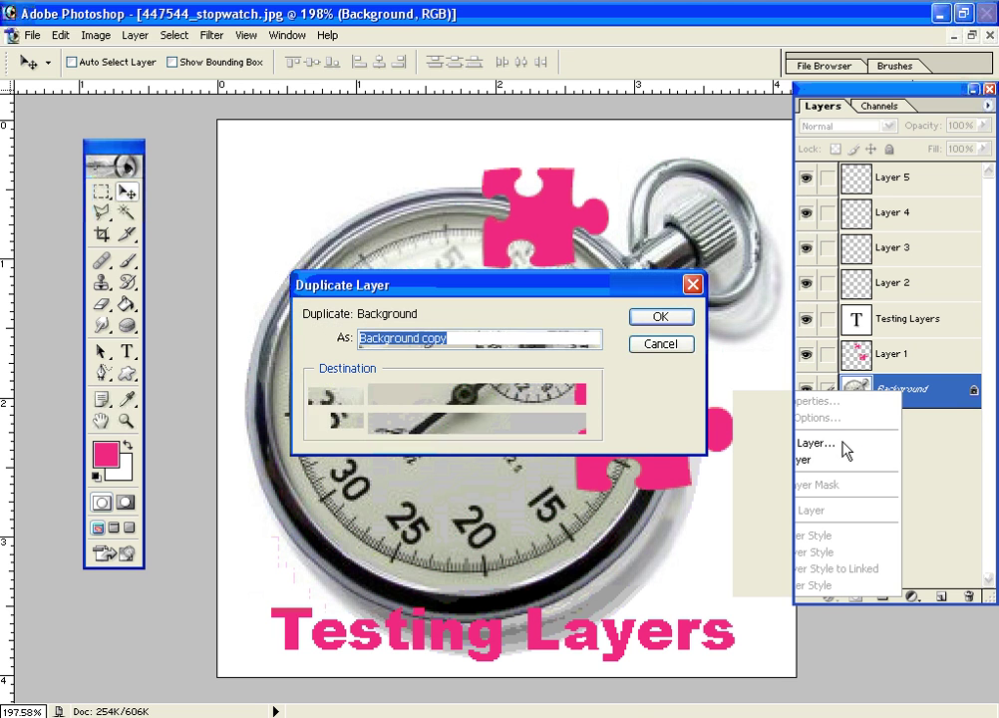
click(653, 319)
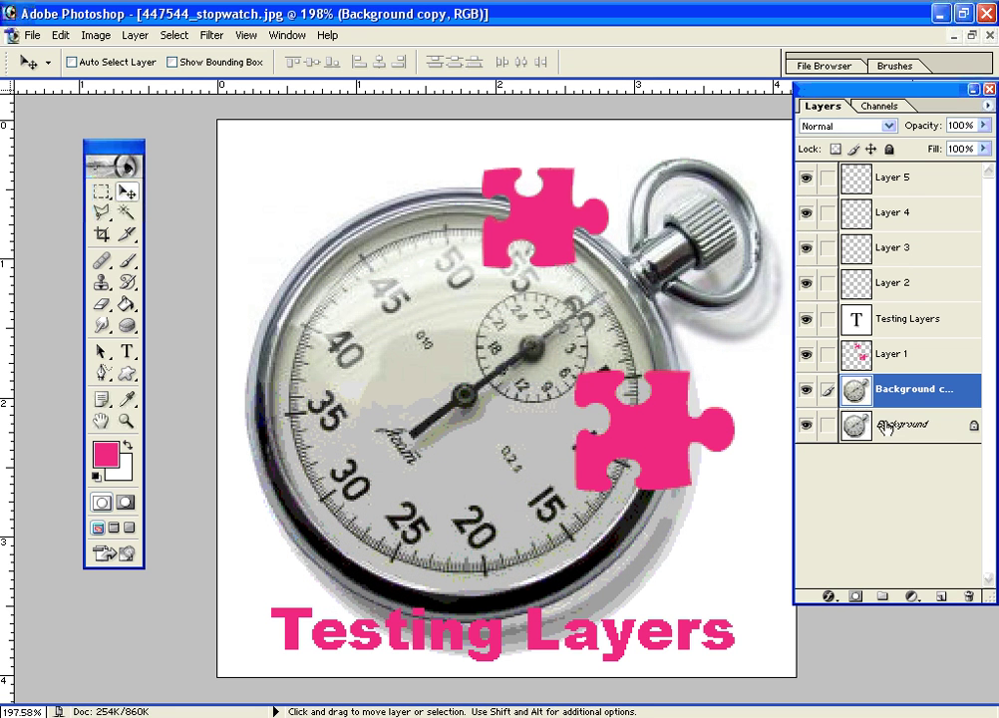
click(806, 426)
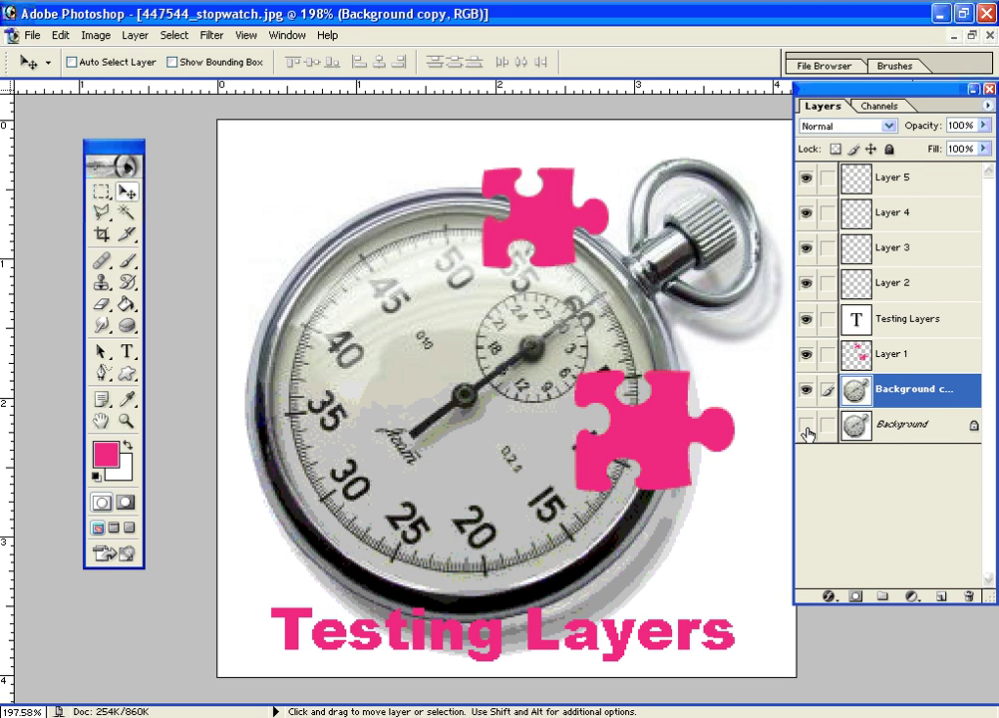
- Move the Background copy above Layer 1 and clip it to the puzzle shapes of Layer 1
click(937, 390)
drag(937, 390, 938, 350)
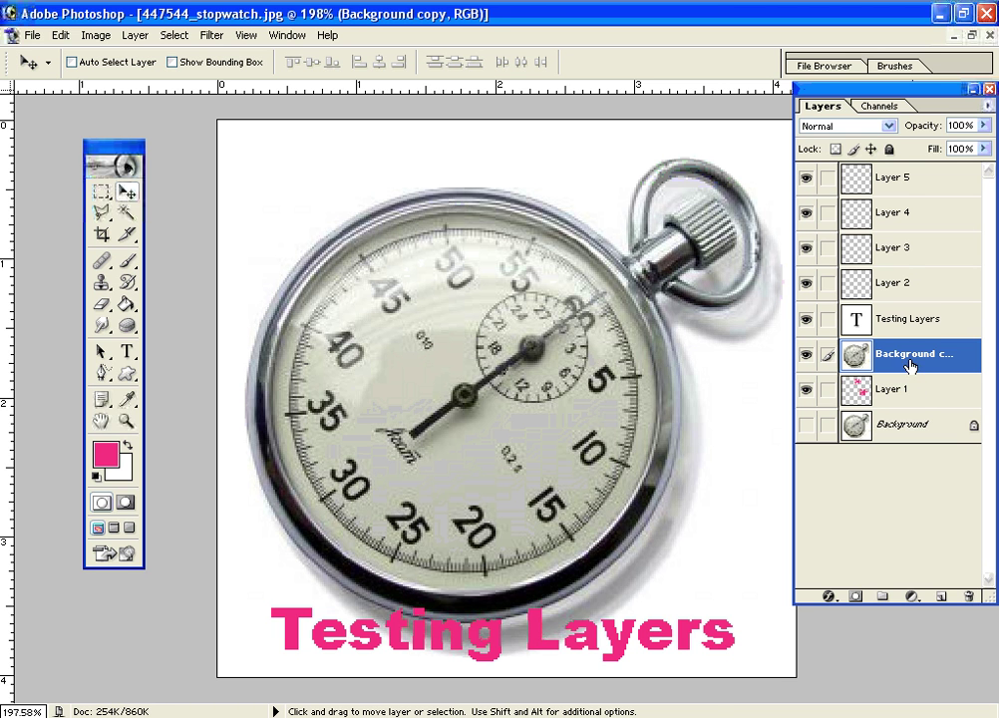
mouse_move(927, 379)
mouse_down()
mouse_move(935, 371)
mouse_move(927, 384)
mouse_up()
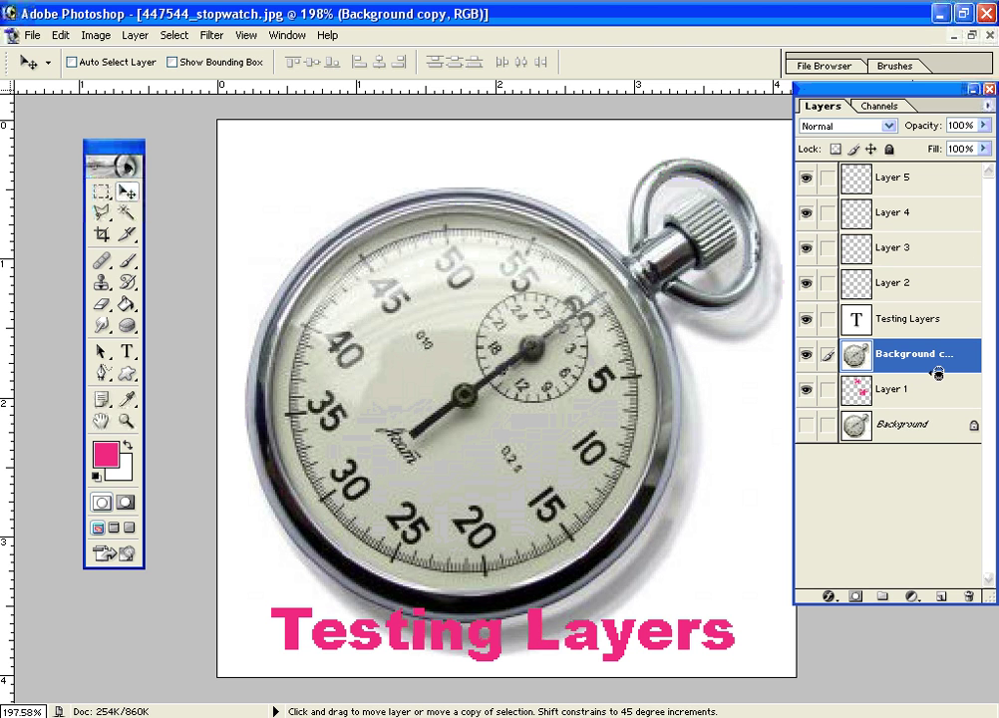
click(806, 389)
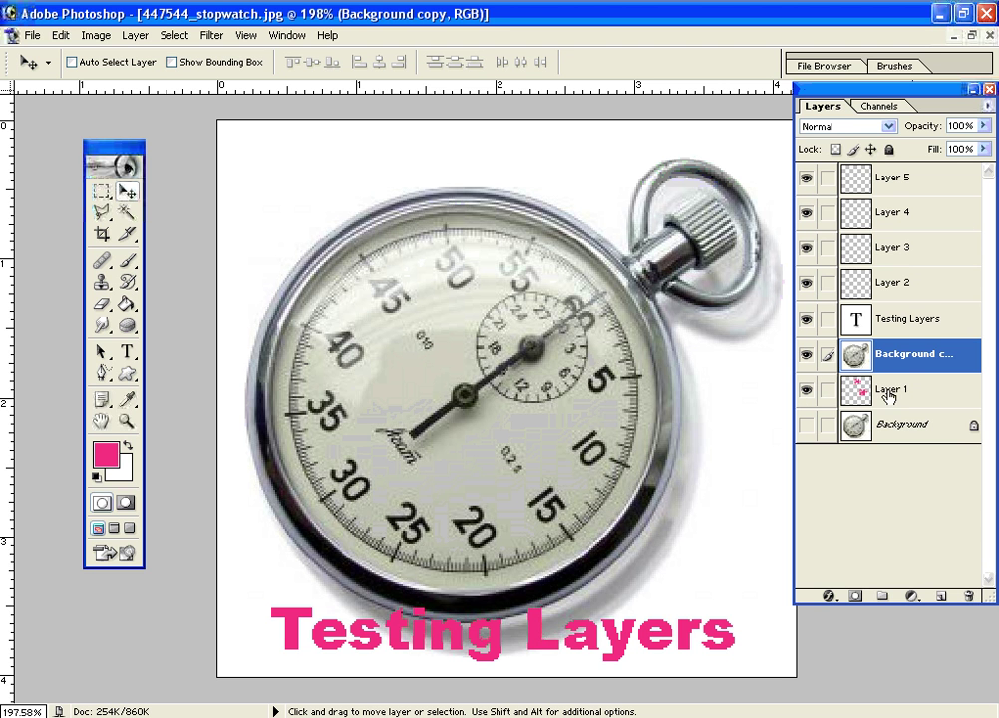
drag(892, 396, 935, 373)
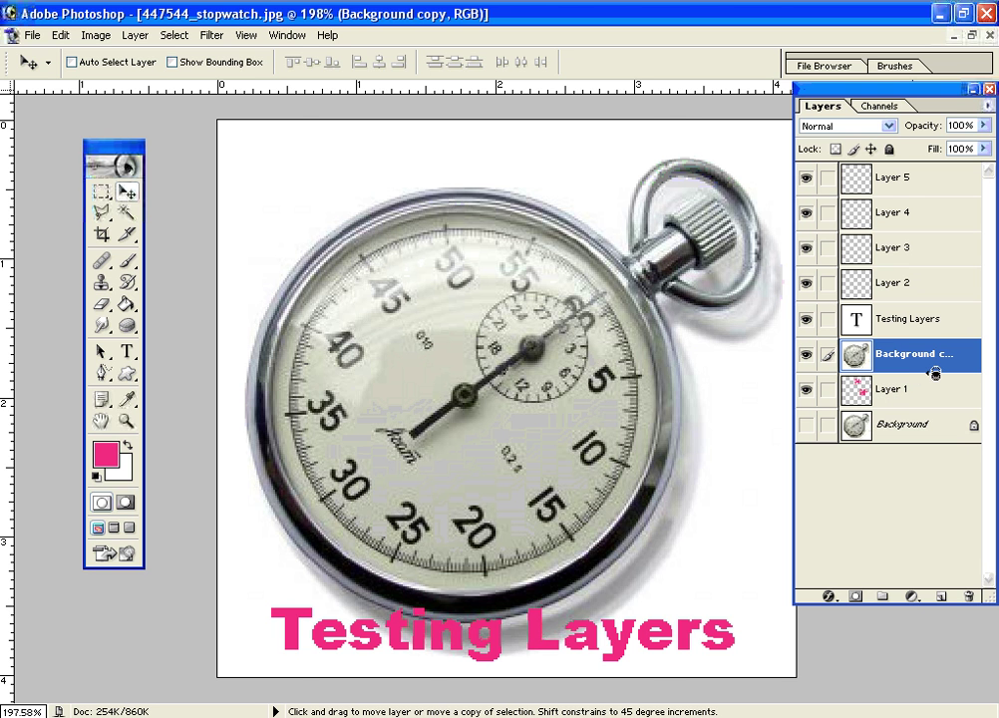
alt+click(935, 373)
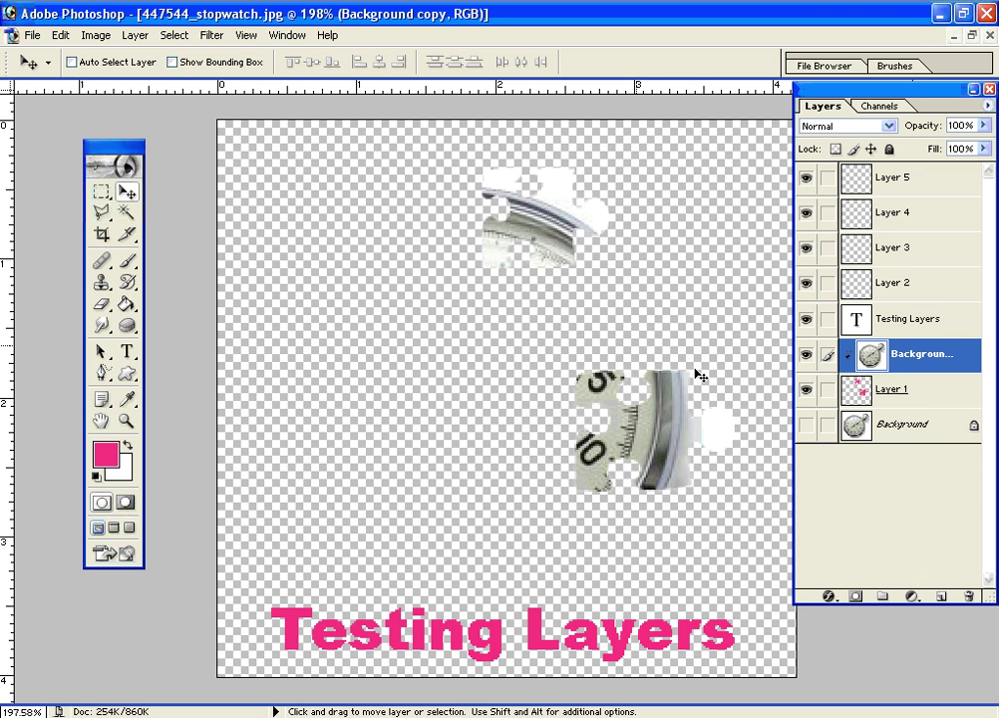
- Show the original Background layer with its contents cleared to white, and select Layer 1
click(927, 436)
click(806, 425)
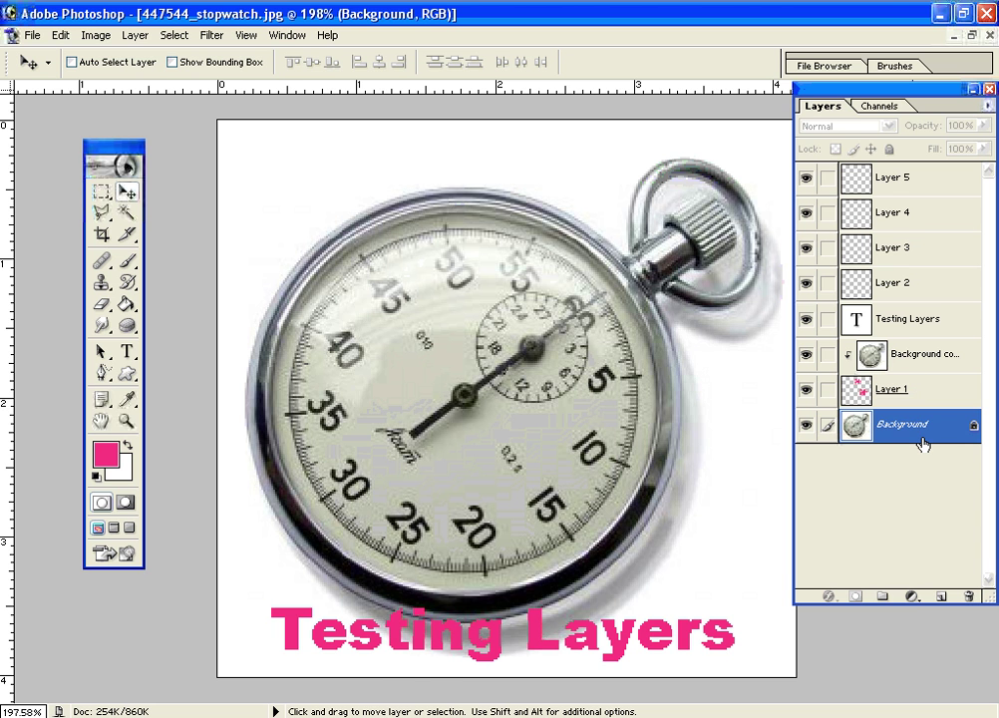
key(Delete)
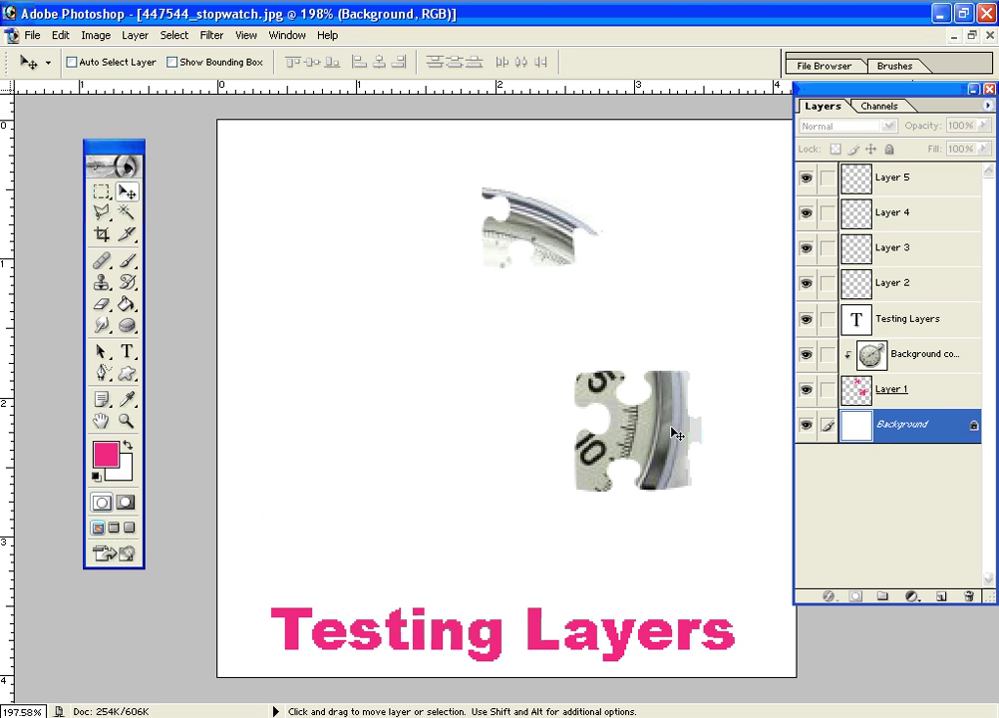
click(937, 393)
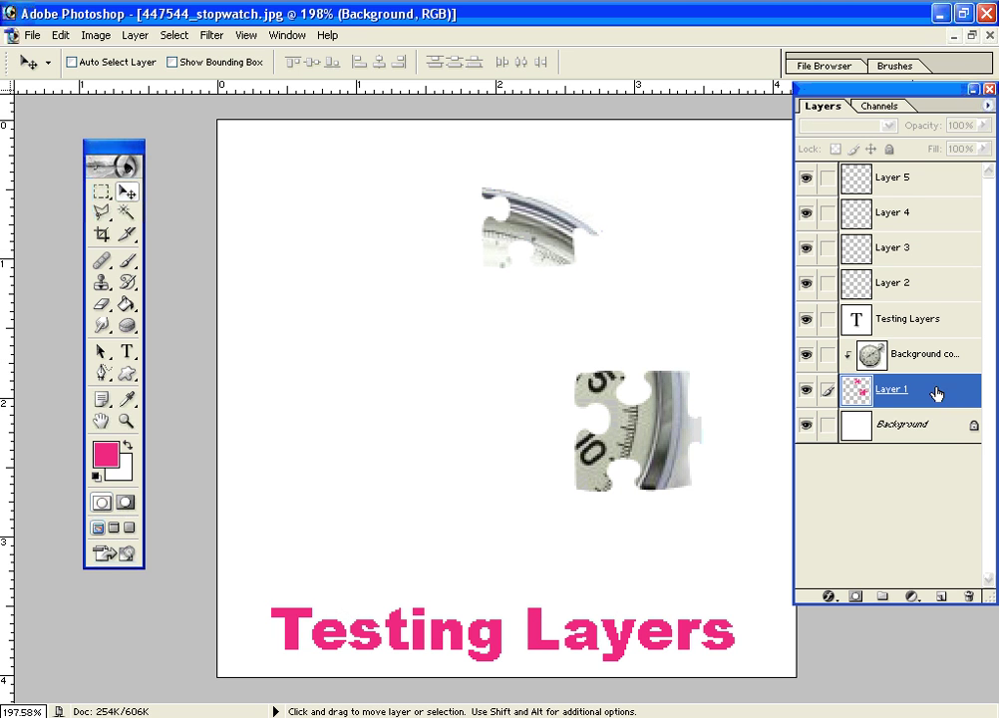
- Move the puzzle shapes of Layer 1 across the clipped stopwatch image and show the restored stopwatch Background
drag(564, 256, 500, 298)
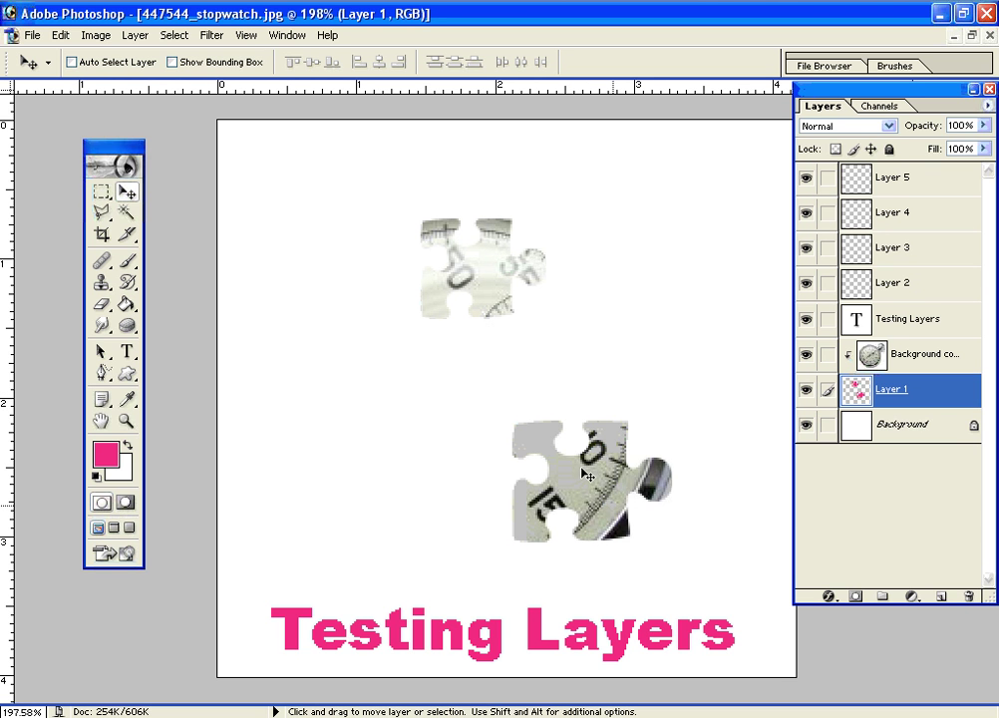
click(804, 426)
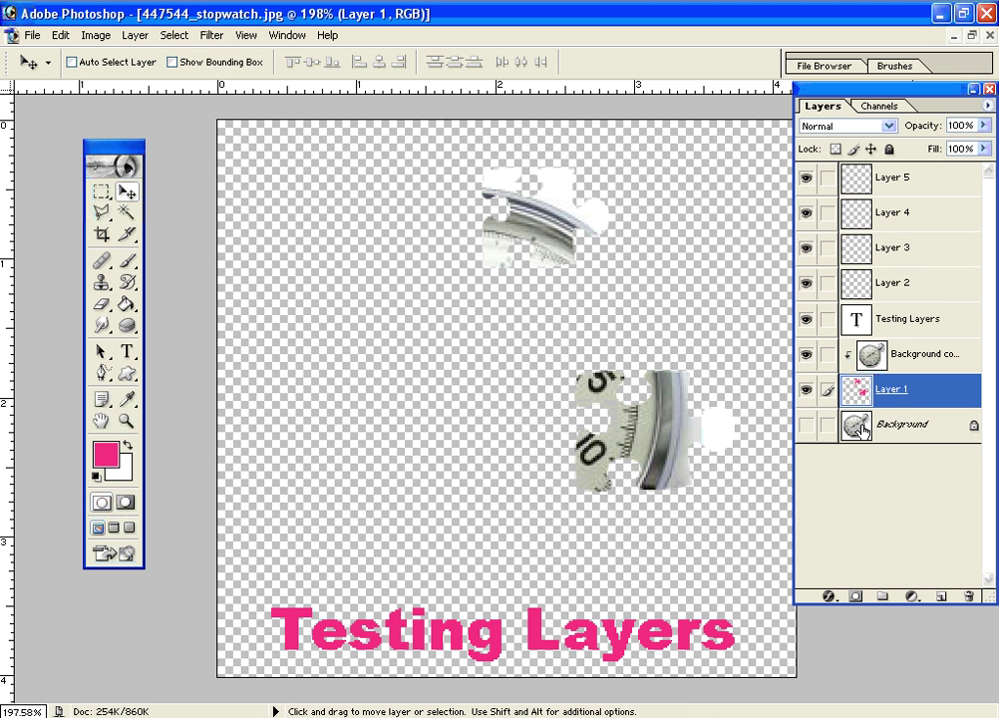
click(807, 426)
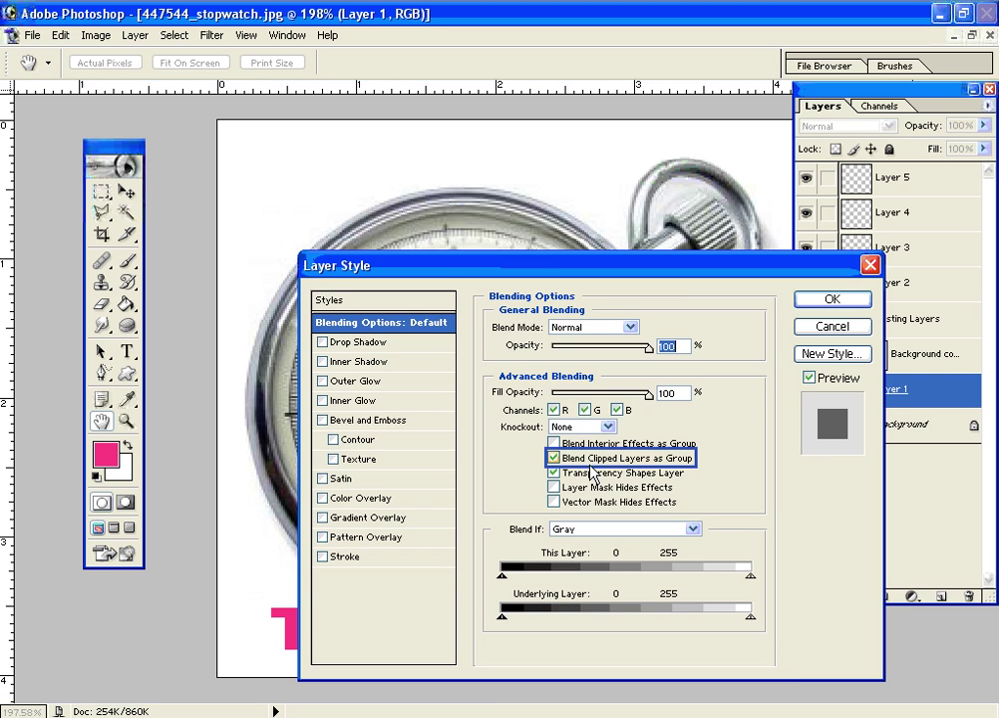
- Try Stroke and Bevel and Emboss separately on the puzzle shapes of Layer 1, removing each effect
drag(543, 270, 875, 238)
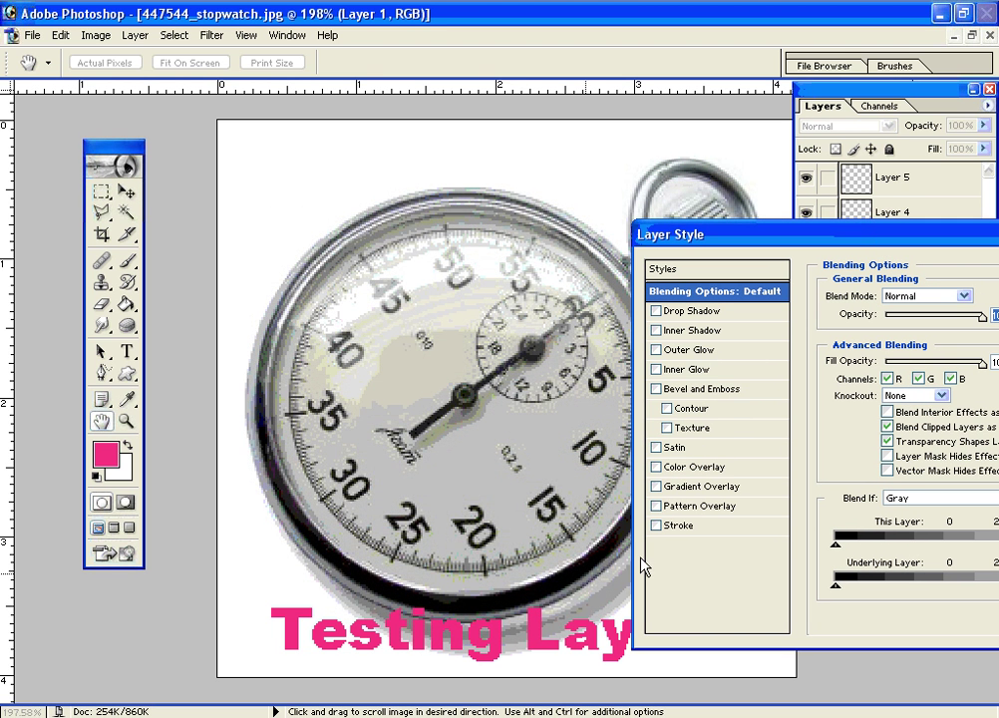
click(656, 525)
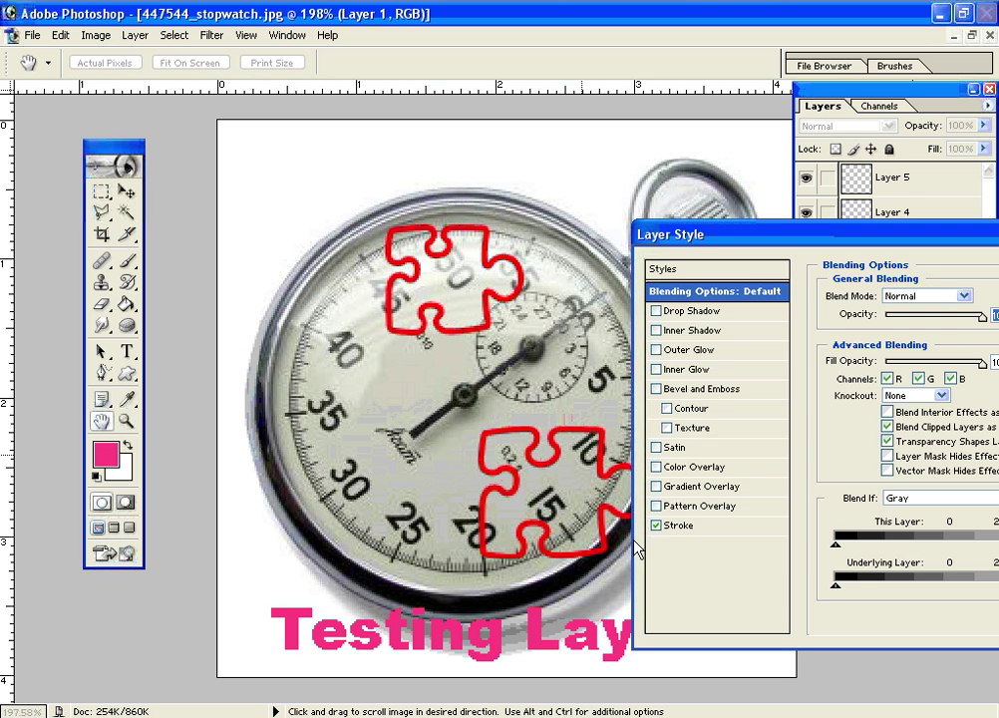
click(658, 528)
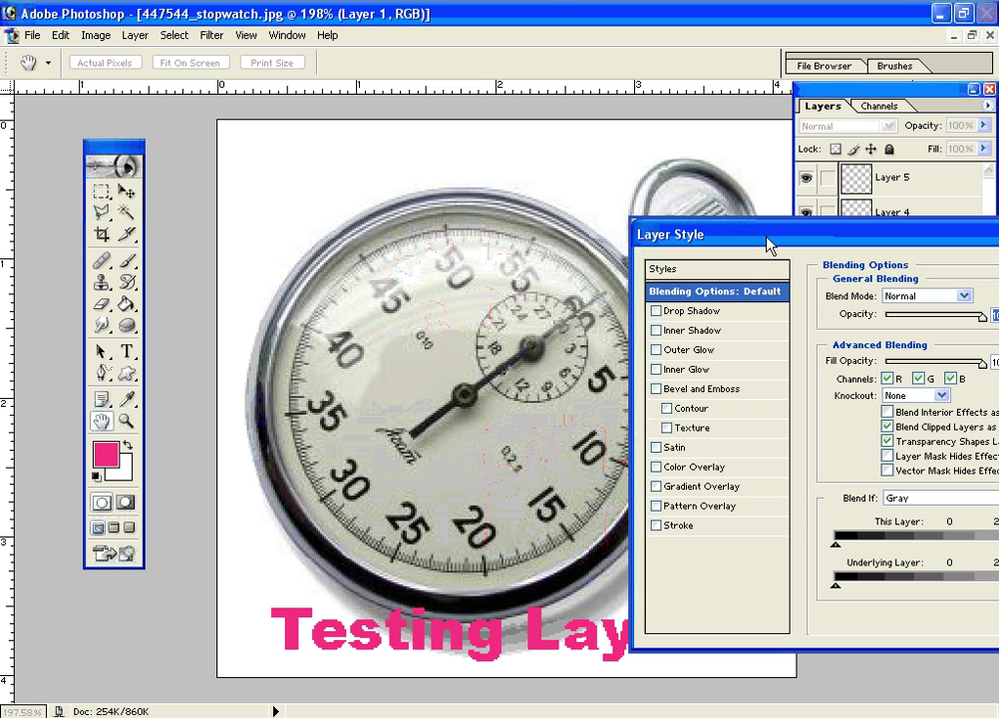
click(655, 389)
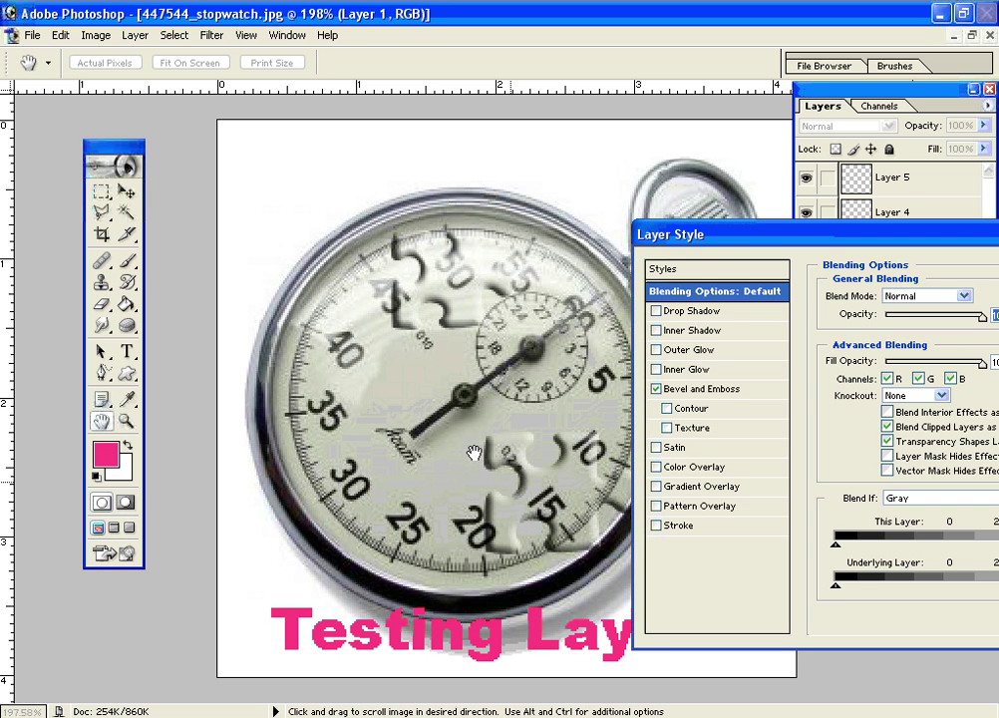
drag(745, 233, 822, 232)
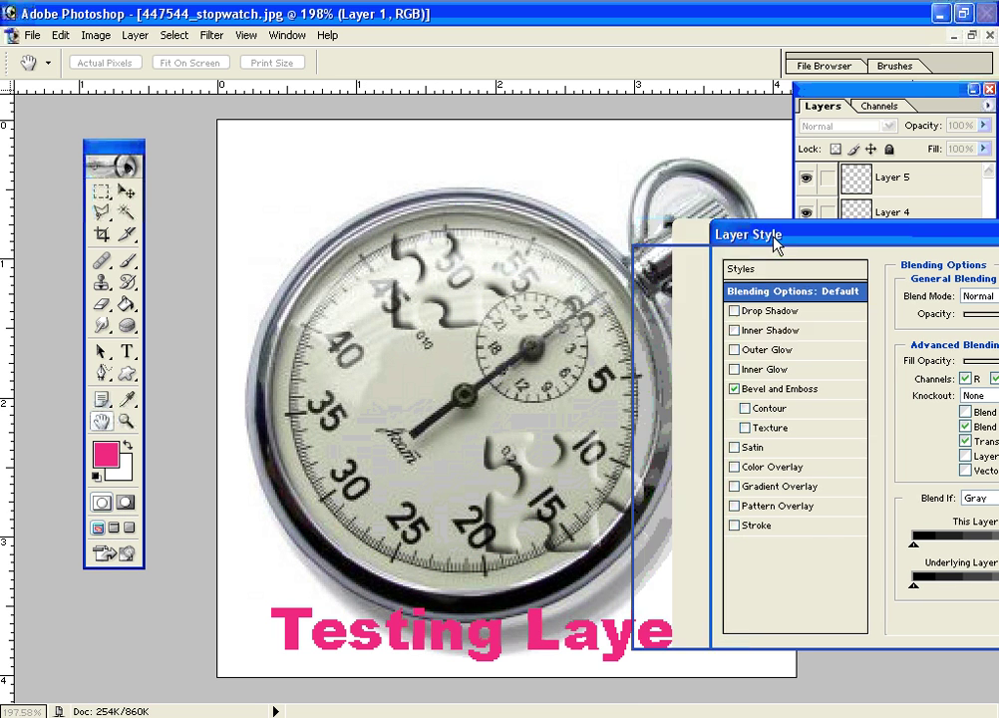
click(735, 389)
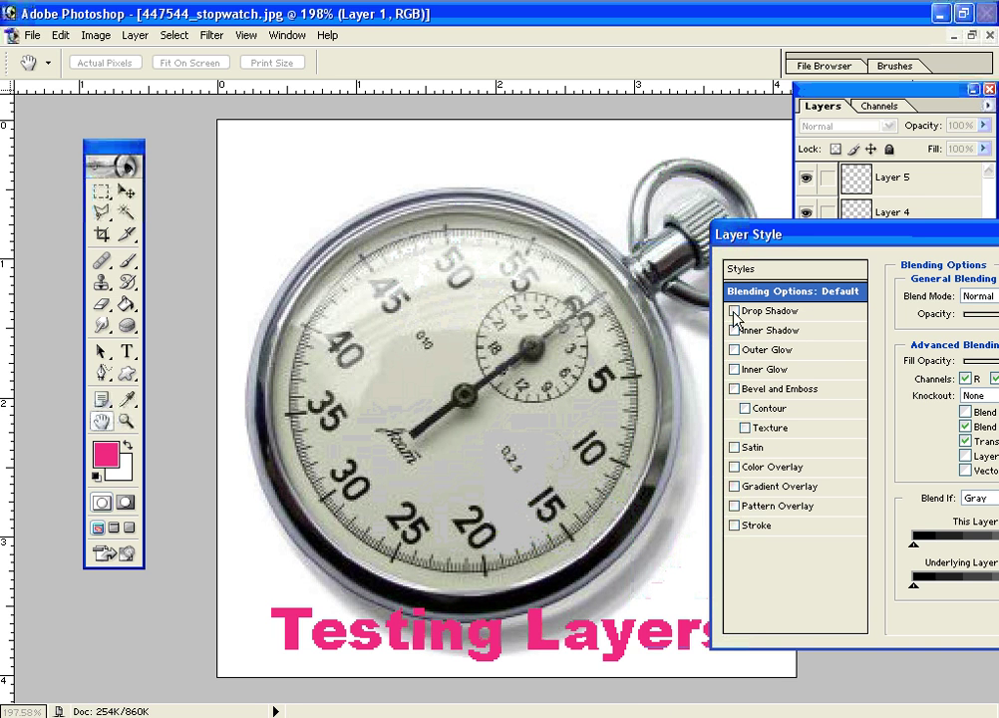
- Try a Drop Shadow on the puzzle shapes over the stopwatch Background and cancel the layer style changes
click(734, 311)
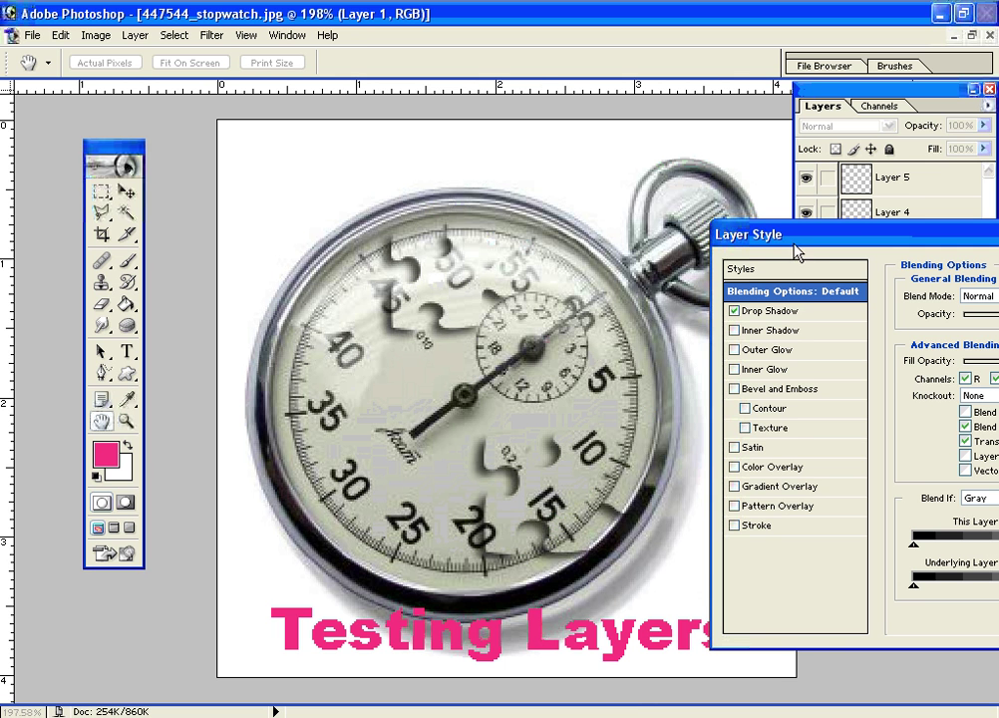
drag(720, 234, 279, 333)
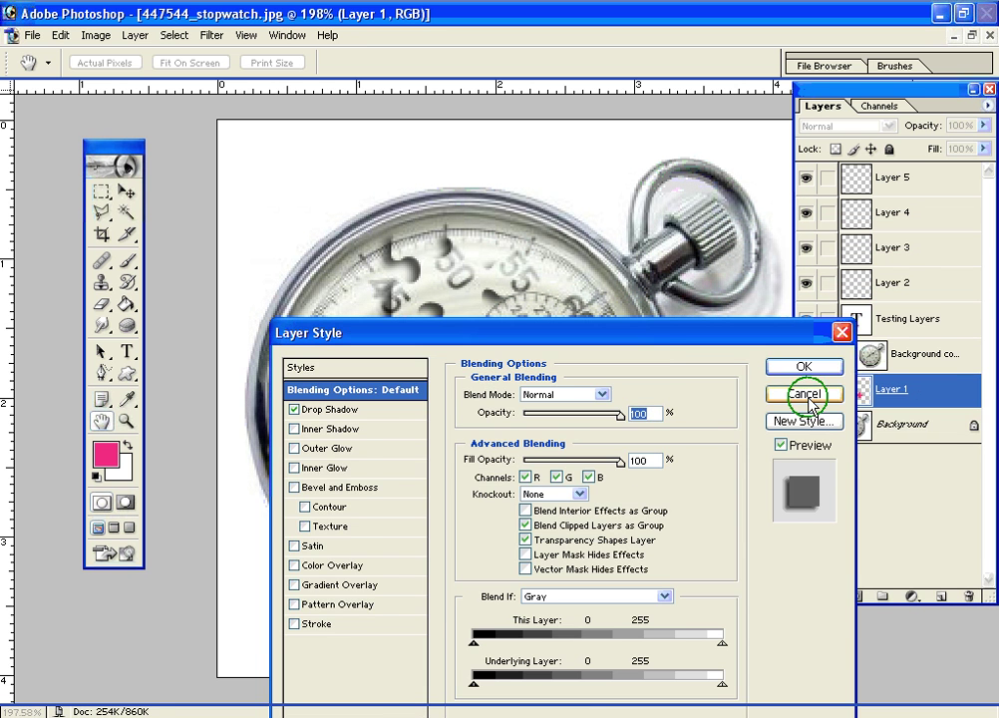
drag(732, 341, 578, 416)
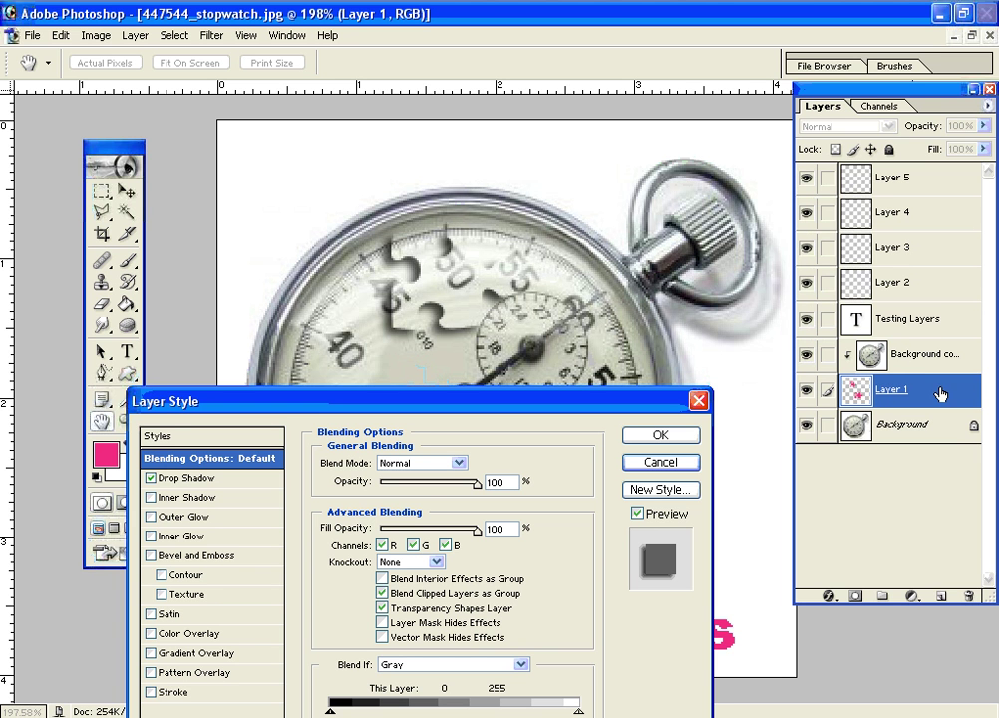
click(660, 462)
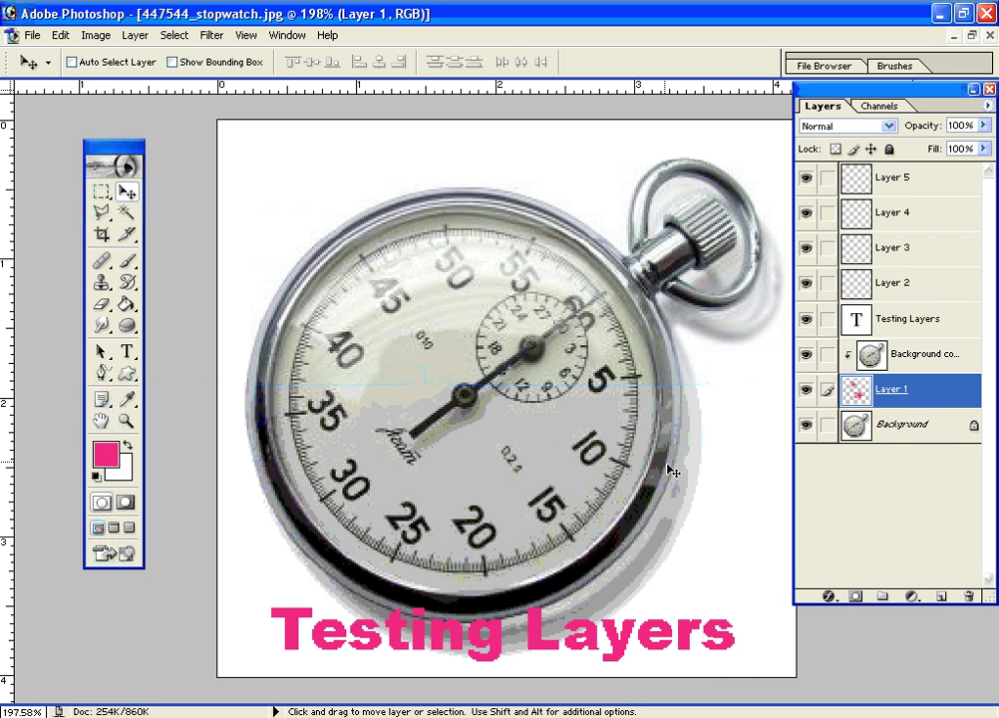
- Clear the Background layer to white, keep it visible and select Layer 1
click(806, 424)
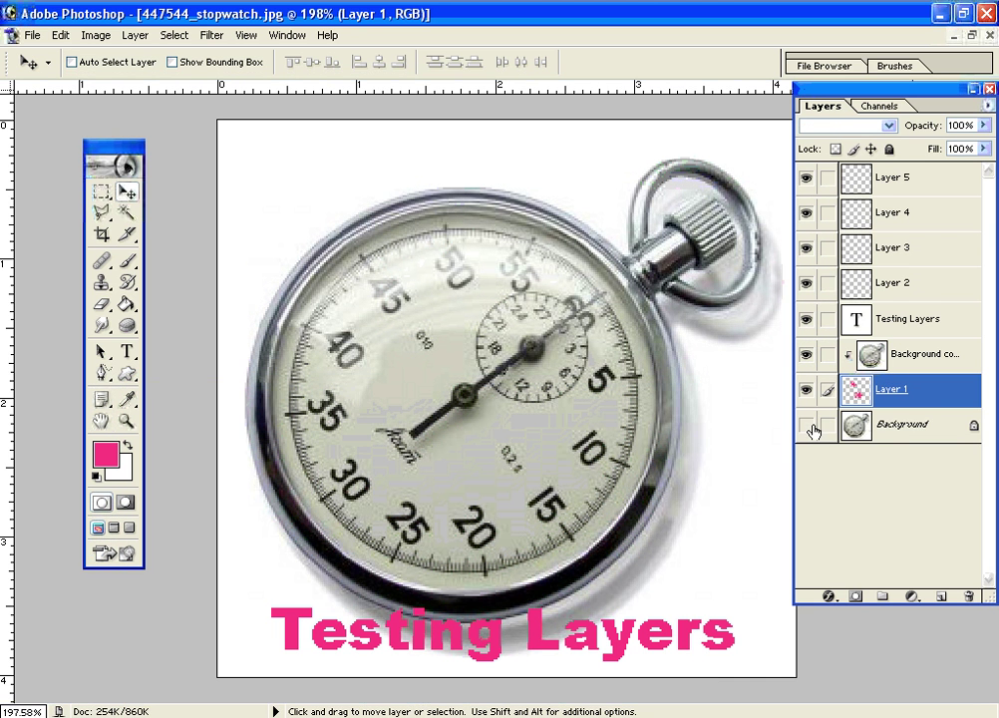
click(896, 425)
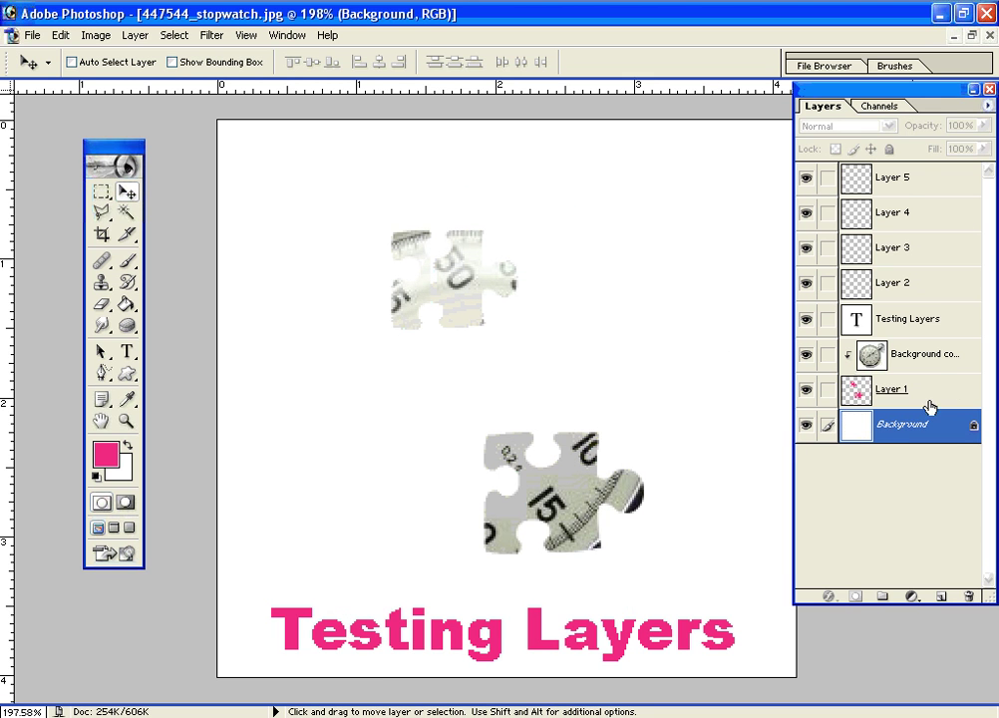
click(954, 386)
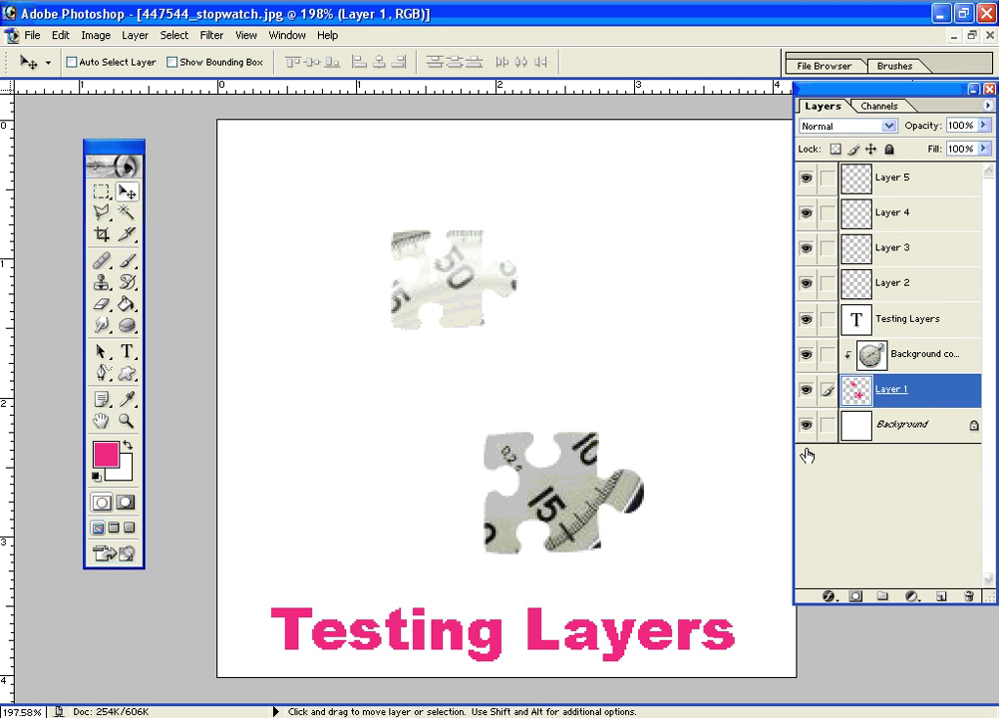
- Try Drop Shadow and Bevel and Emboss in turn on Layer 1 over the white Background, and cancel the changes
key(h)
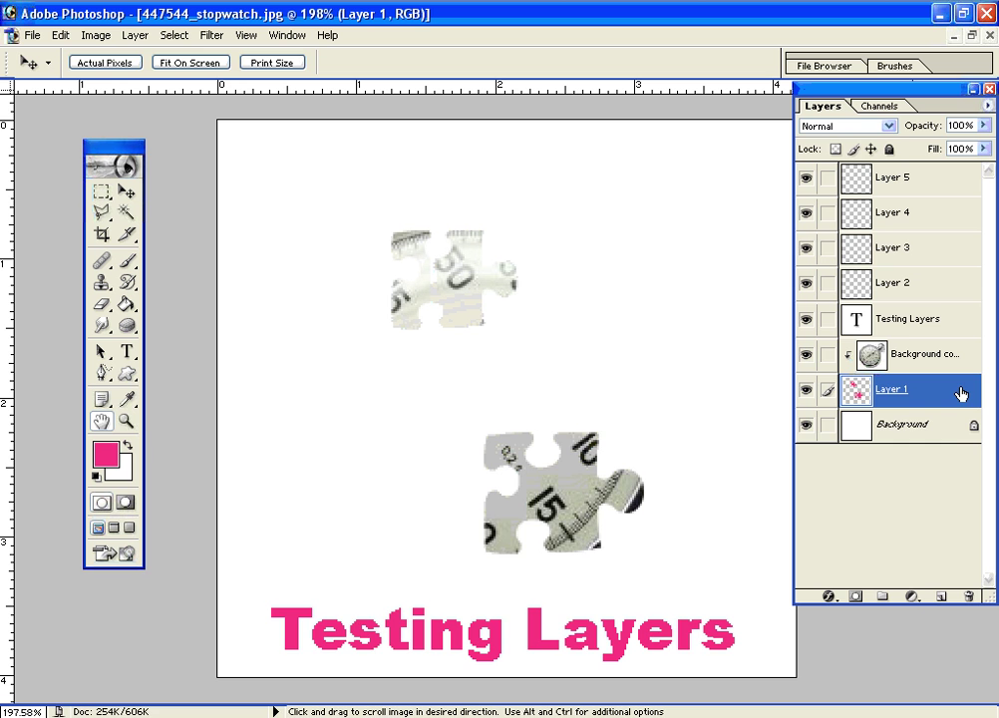
double_click(960, 394)
drag(285, 404, 890, 236)
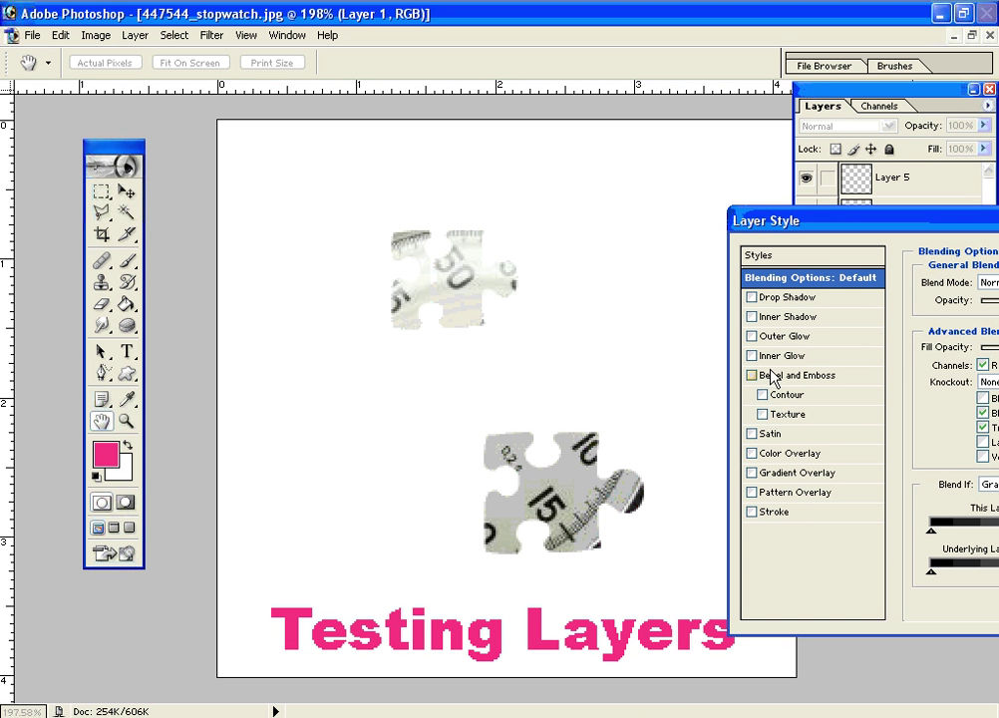
click(753, 298)
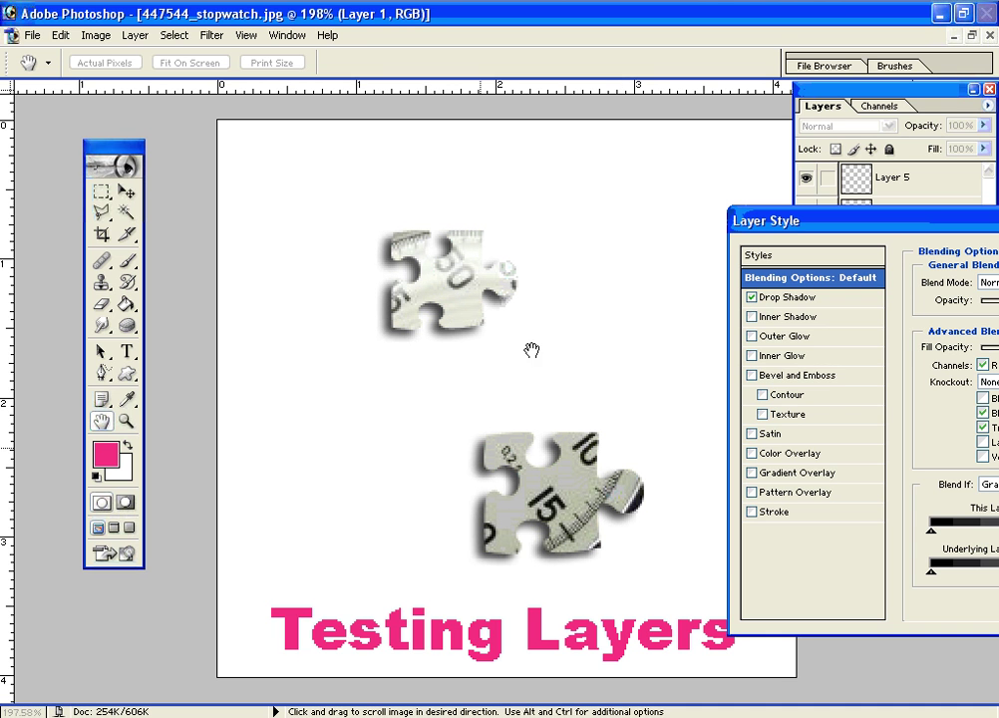
click(753, 297)
click(753, 376)
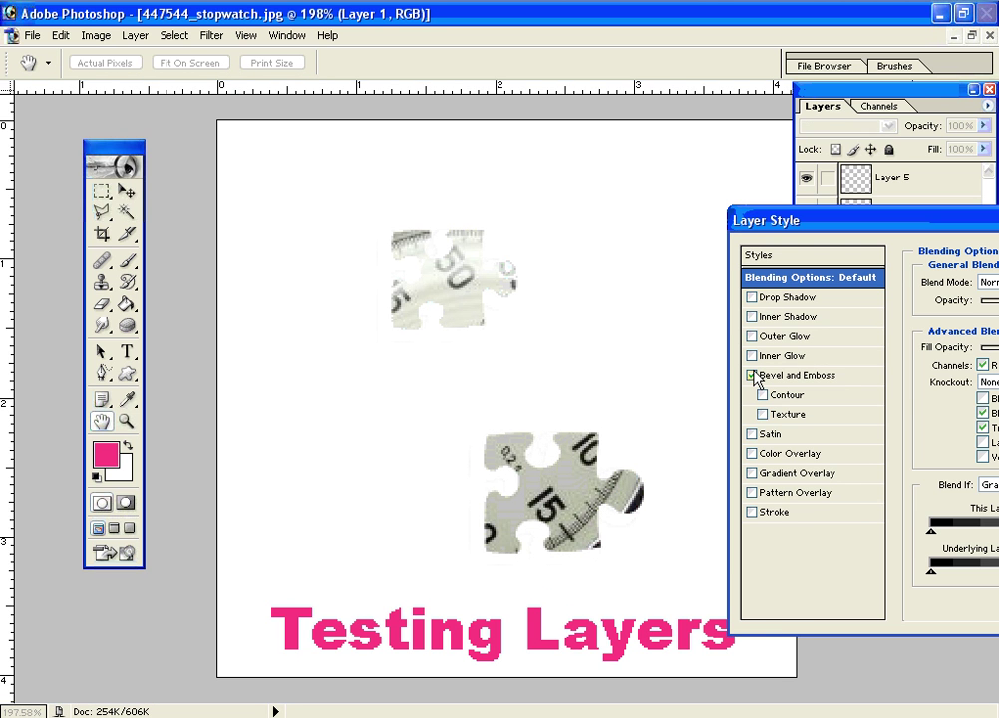
click(751, 376)
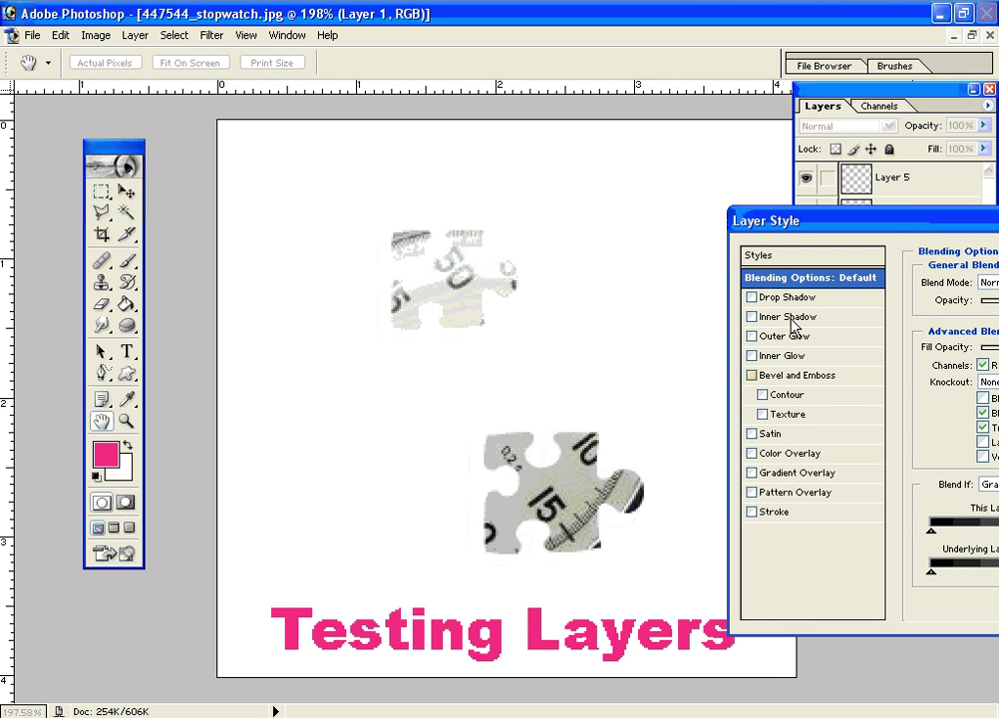
drag(890, 227, 750, 292)
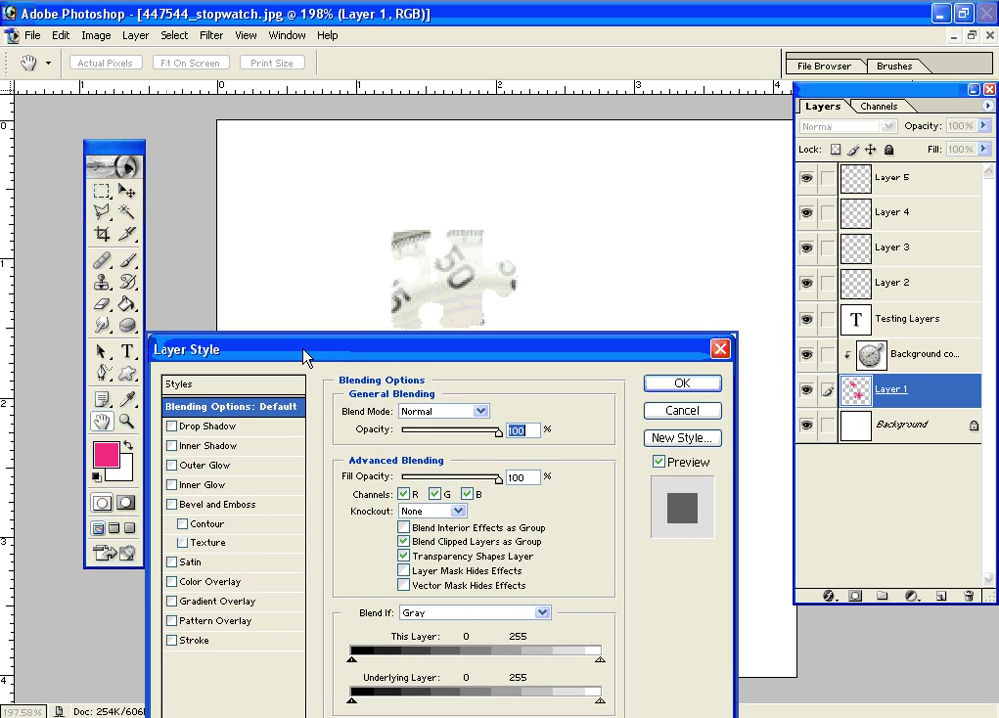
click(682, 415)
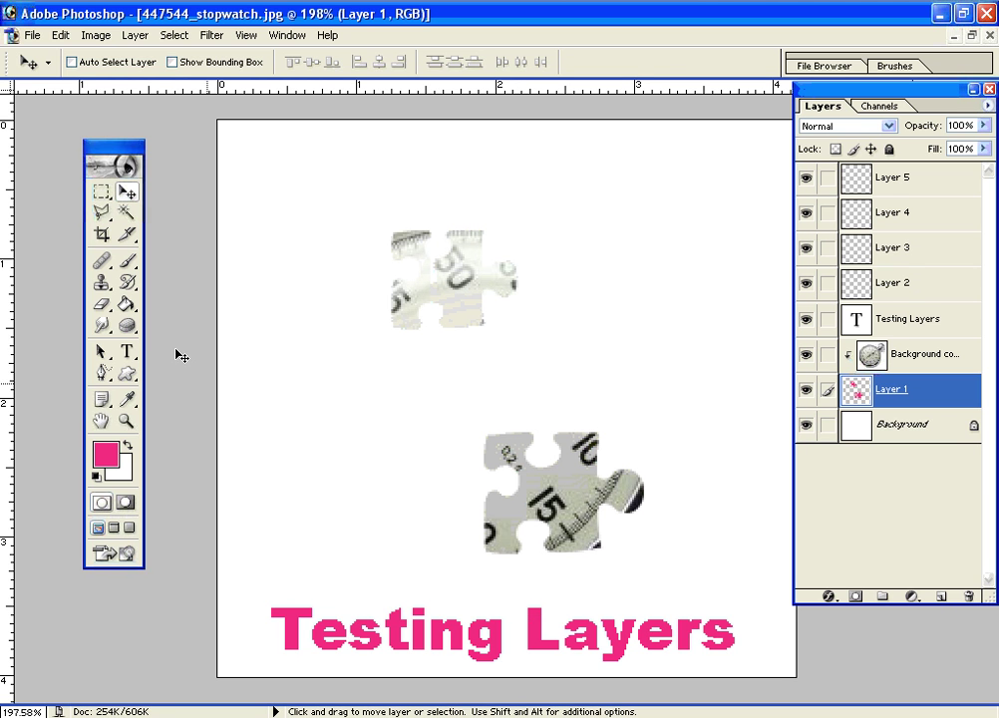
- Change the font of the word Testing in the Testing Layers text to Bookman Old Style
click(127, 350)
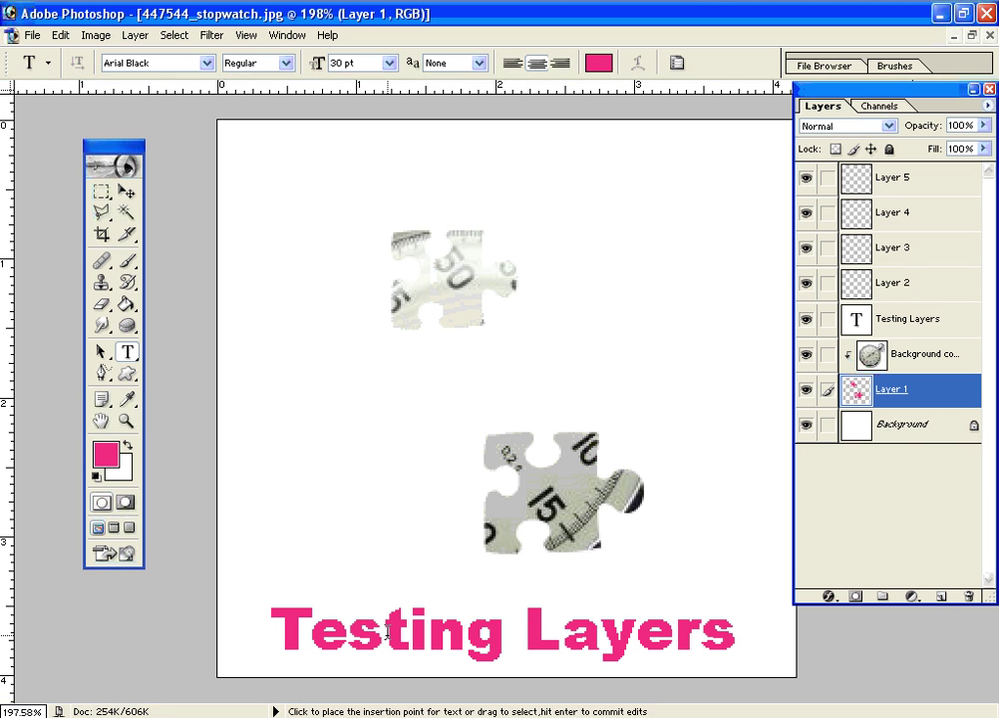
click(385, 634)
drag(273, 635, 511, 658)
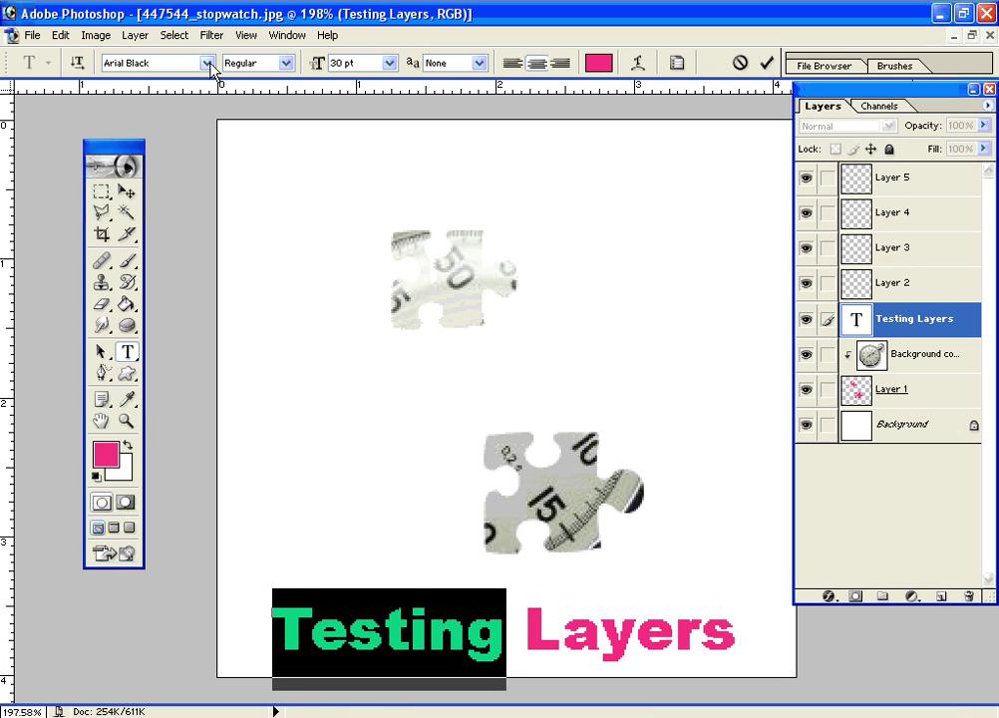
click(206, 63)
click(217, 210)
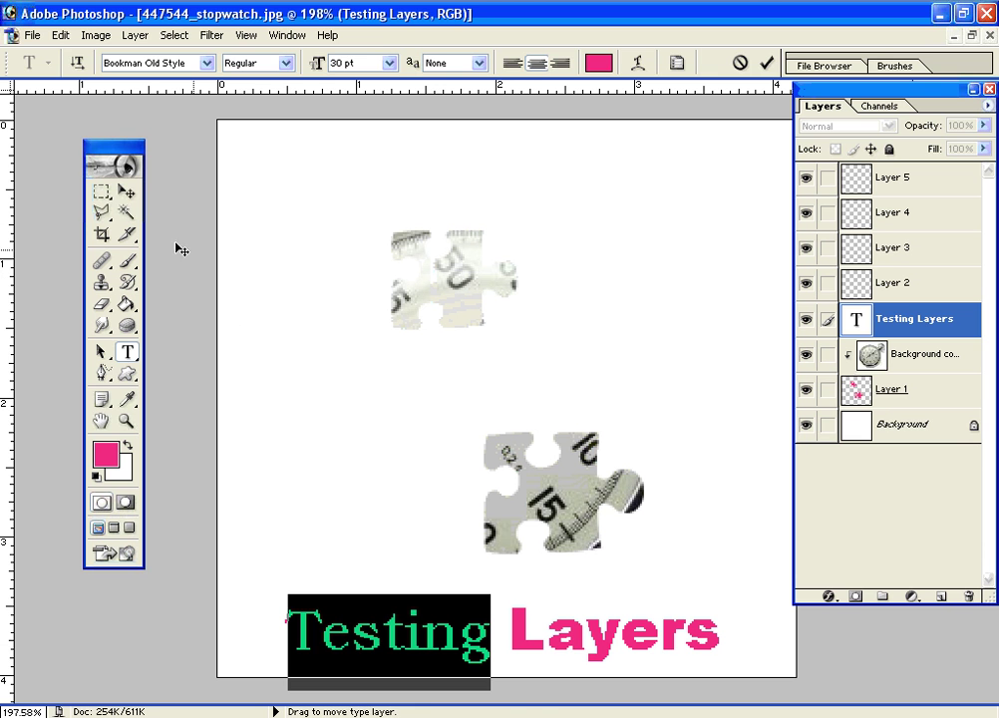
click(126, 190)
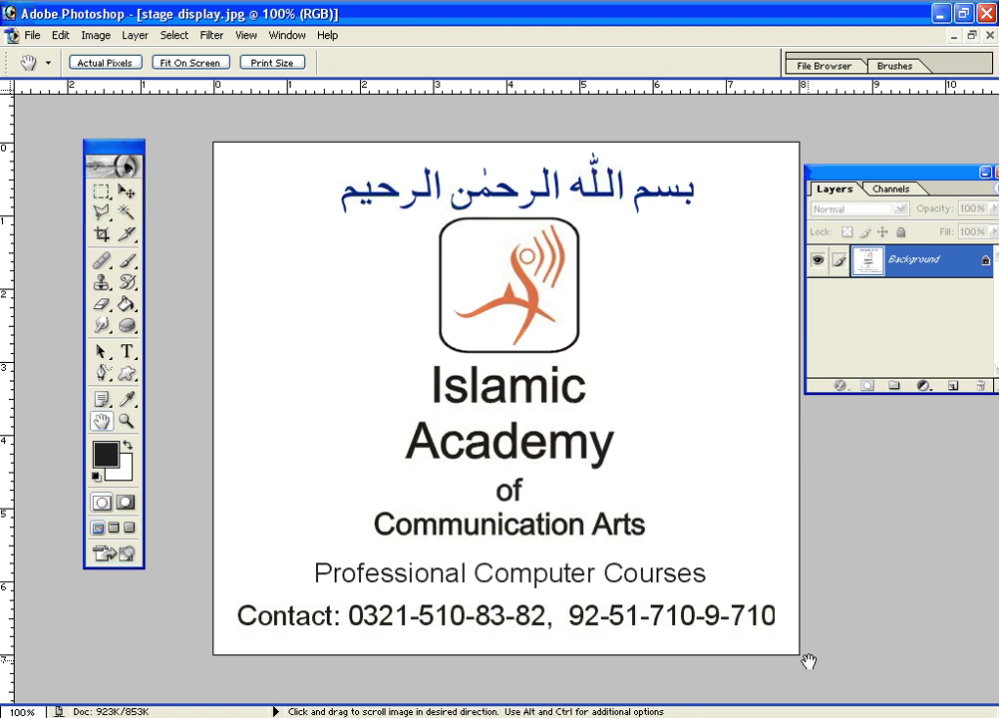
- Switch to the 447544_stopwatch.jpg image, draw a tall rectangular marquee over the middle of the dial and deselect it
key(ctrl+Tab)
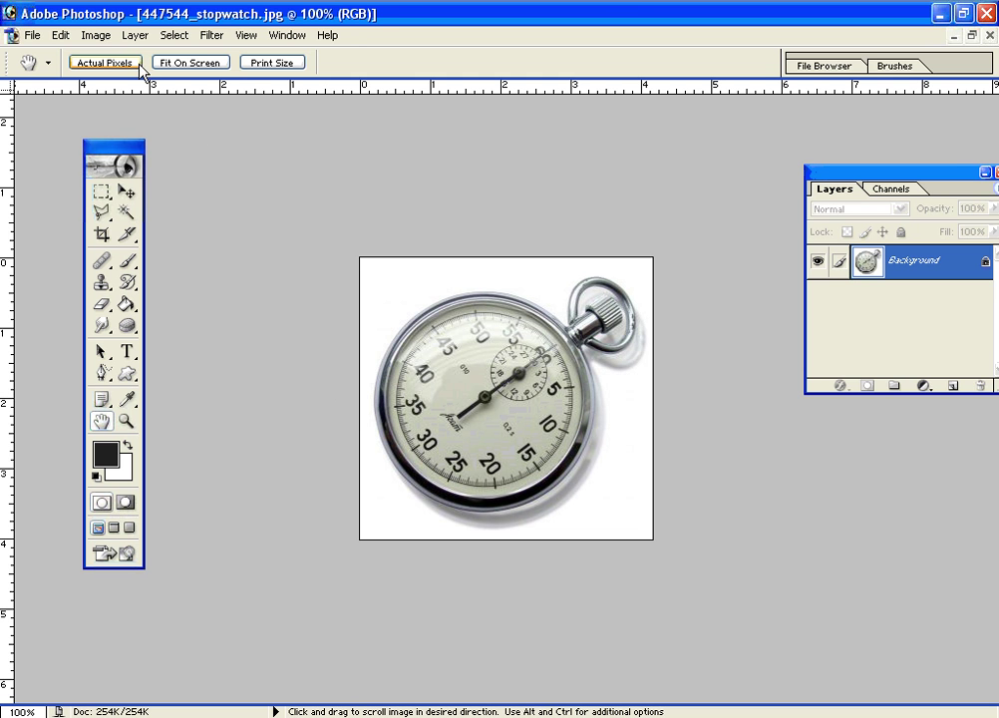
click(104, 192)
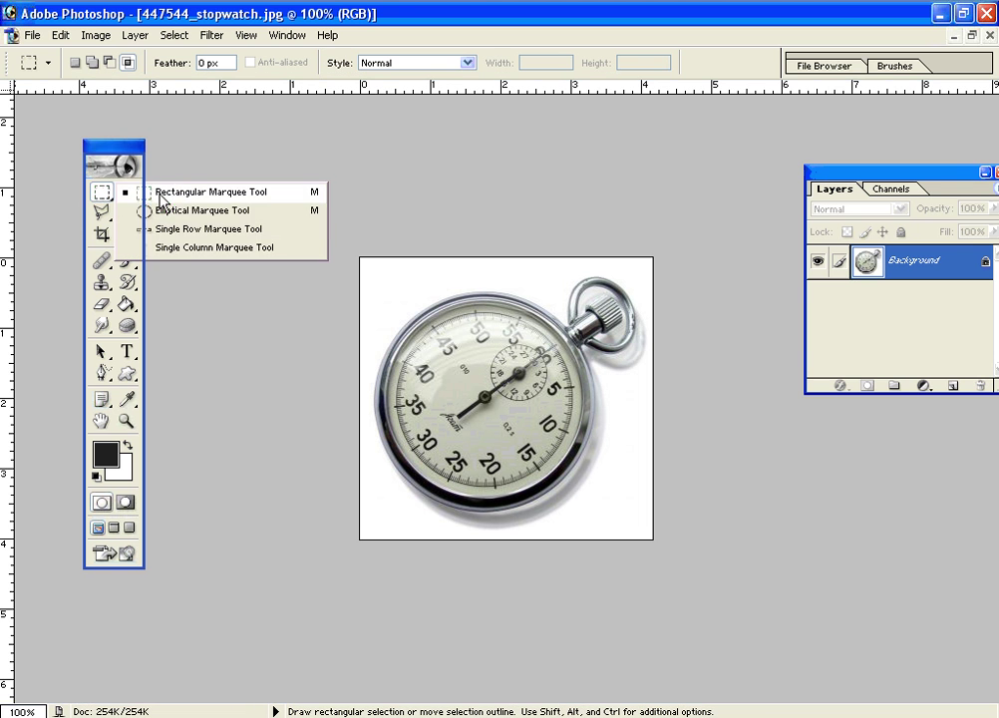
click(205, 192)
drag(428, 296, 539, 503)
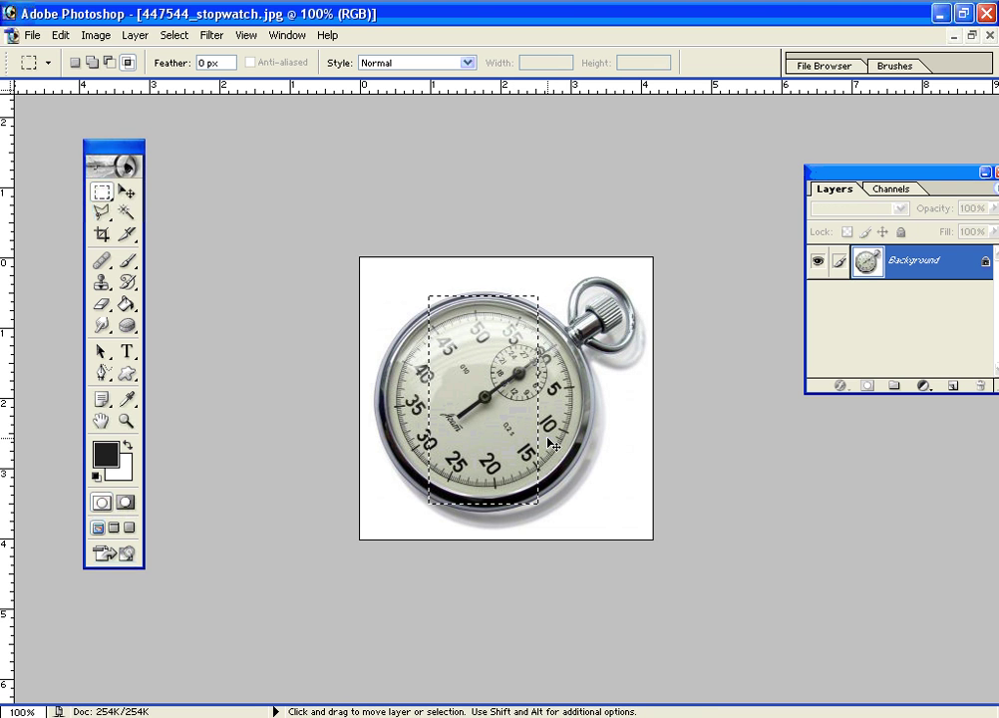
key(ctrl+d)
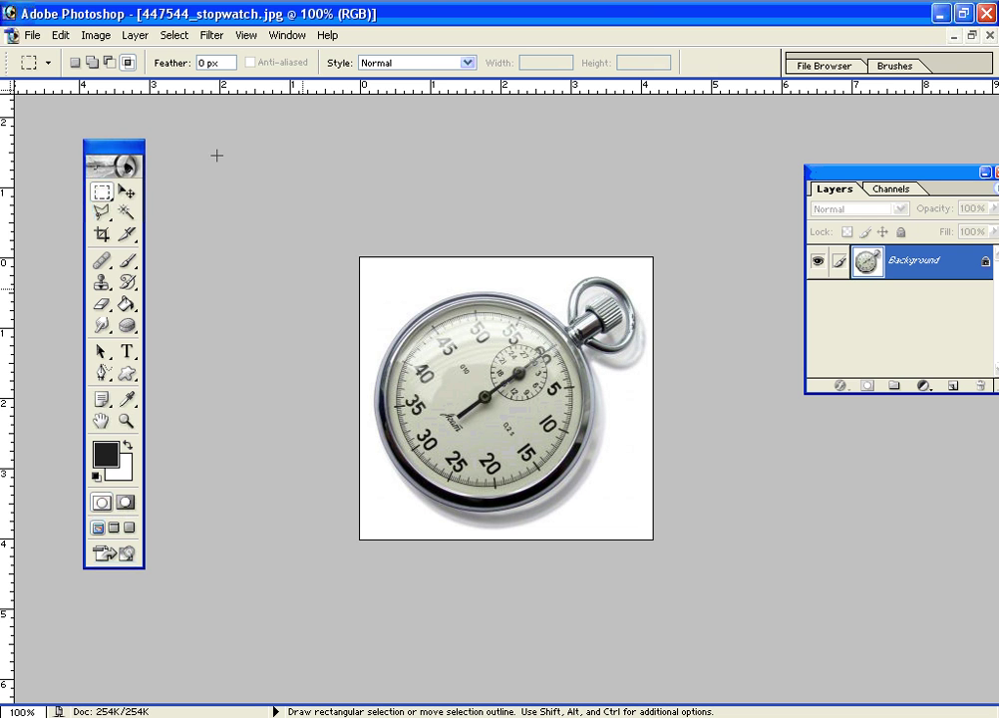
click(211, 38)
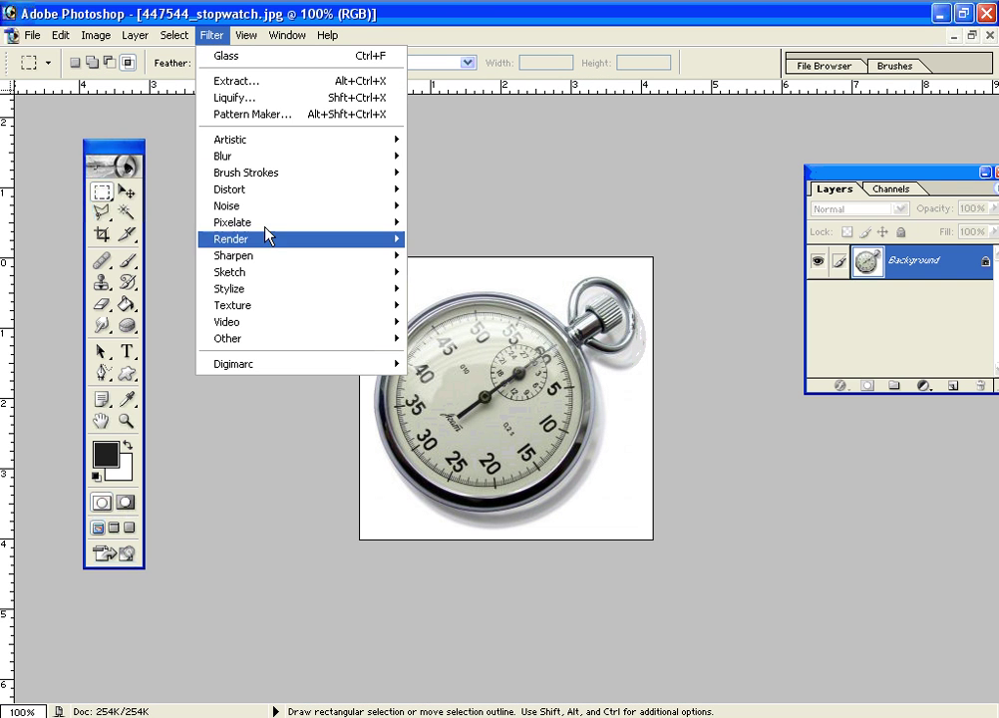
mouse_move(256, 150)
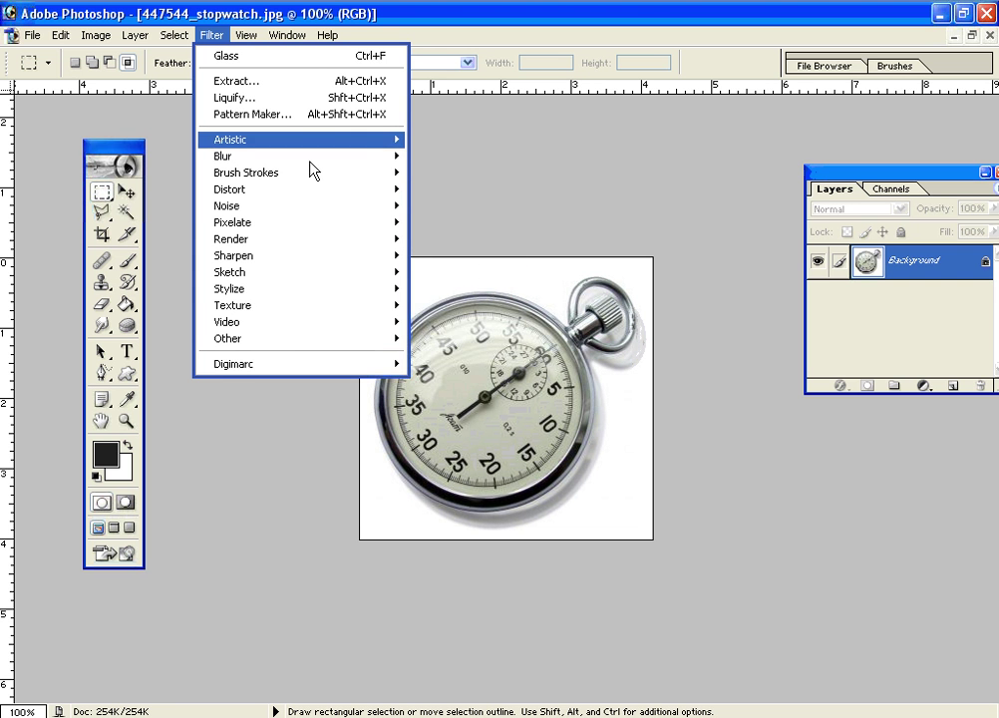
mouse_move(305, 202)
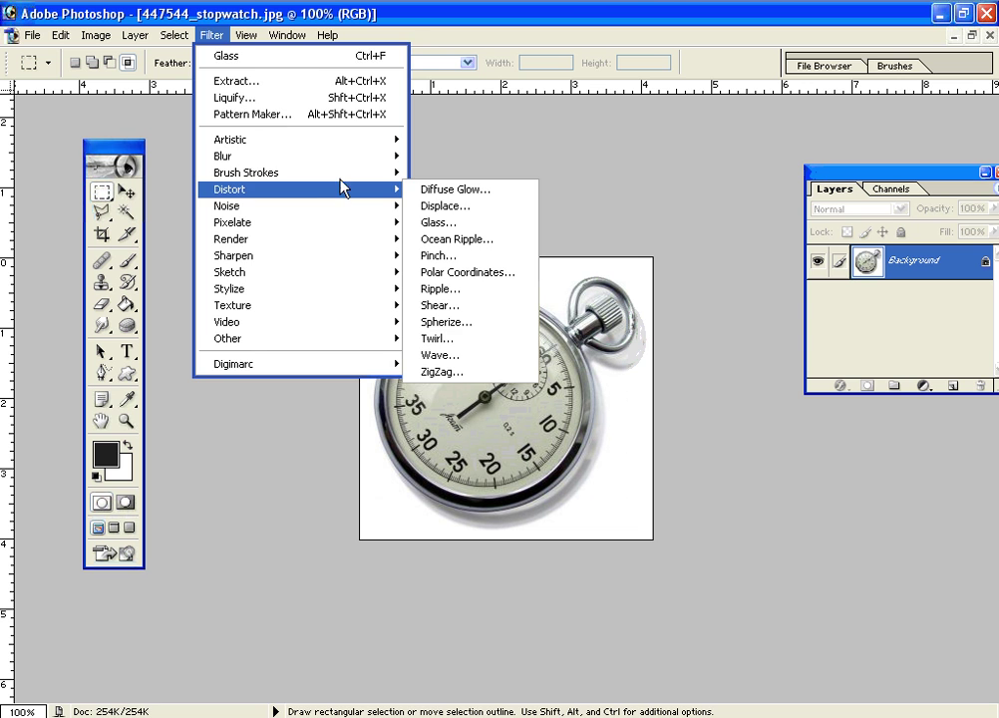
click(462, 138)
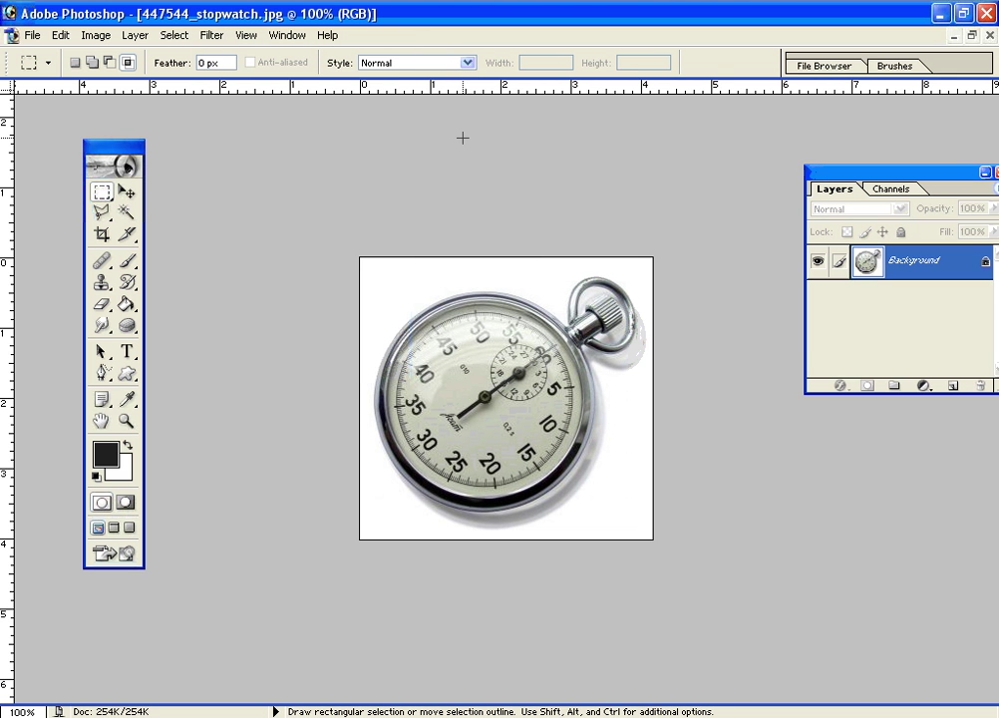
- Start the Glass distort filter on the whole stopwatch image, try a Distortion of 5 and settle on 2
click(218, 41)
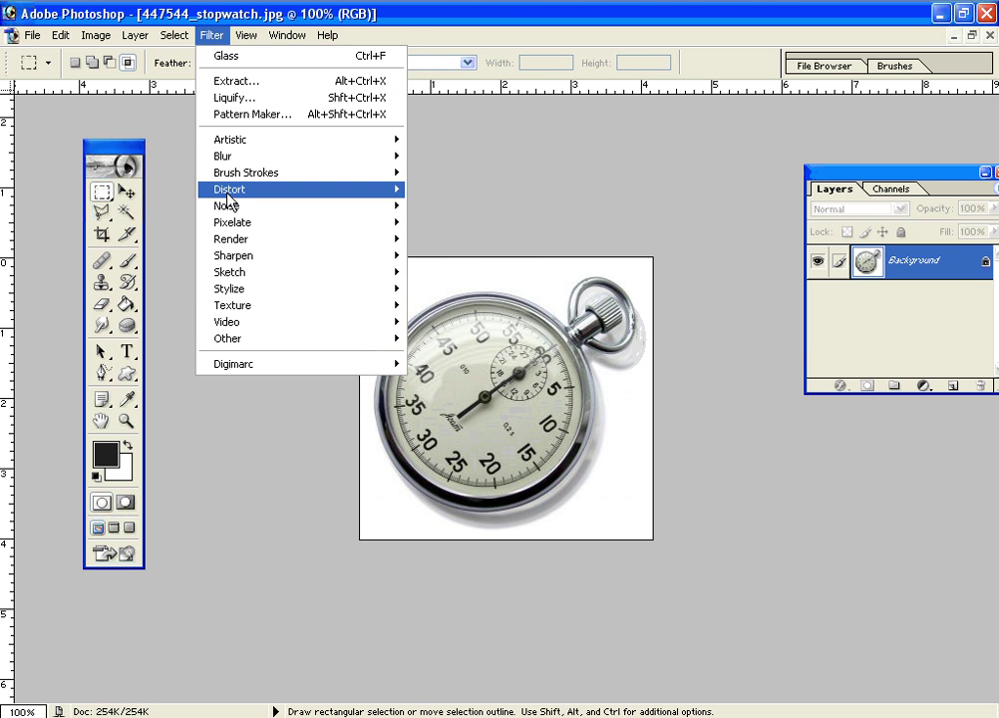
mouse_move(228, 199)
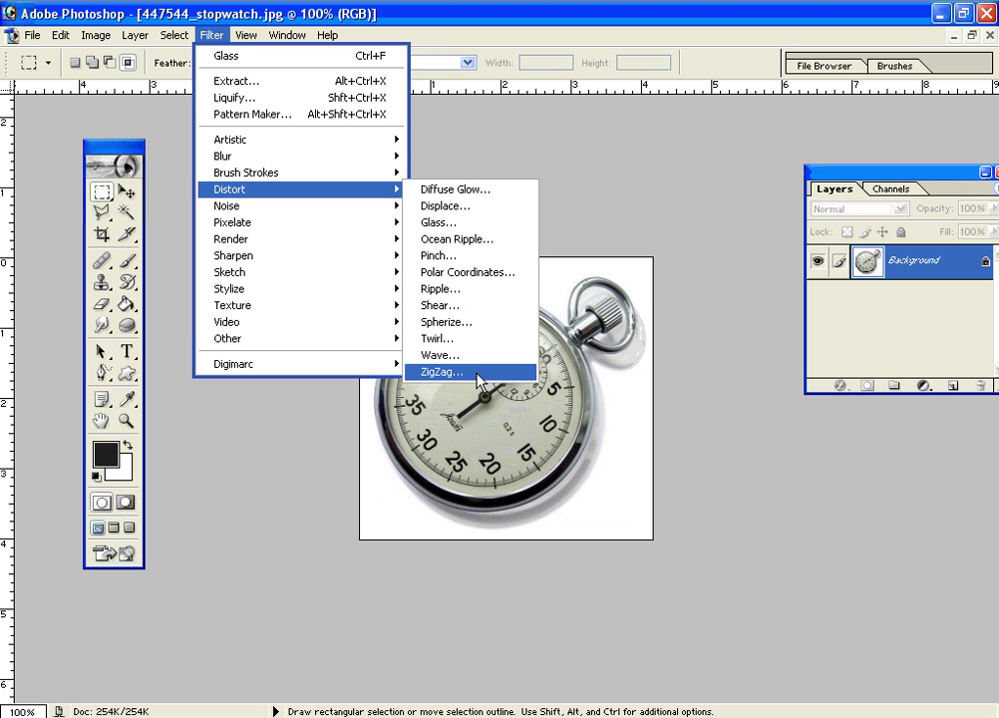
click(440, 225)
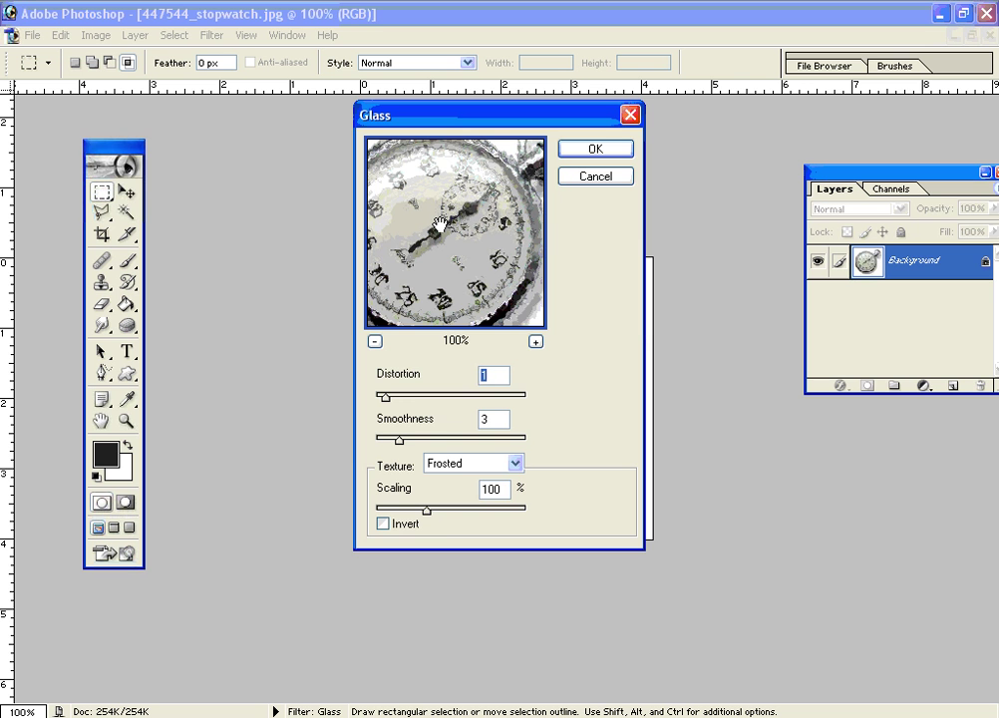
drag(459, 121, 612, 154)
drag(590, 329, 586, 327)
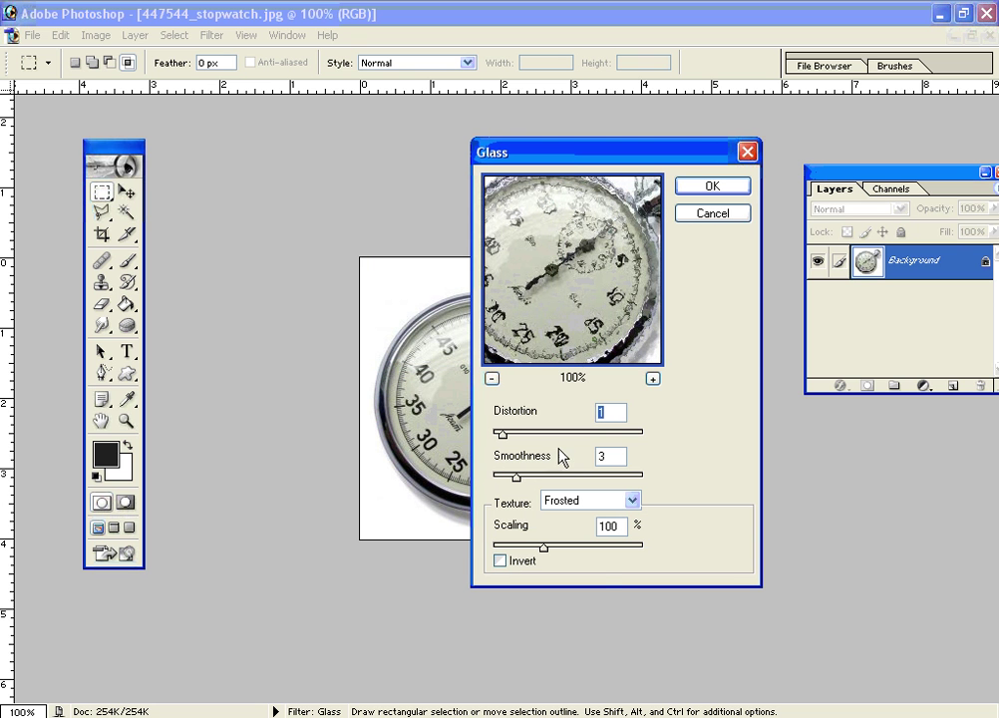
drag(632, 167, 726, 272)
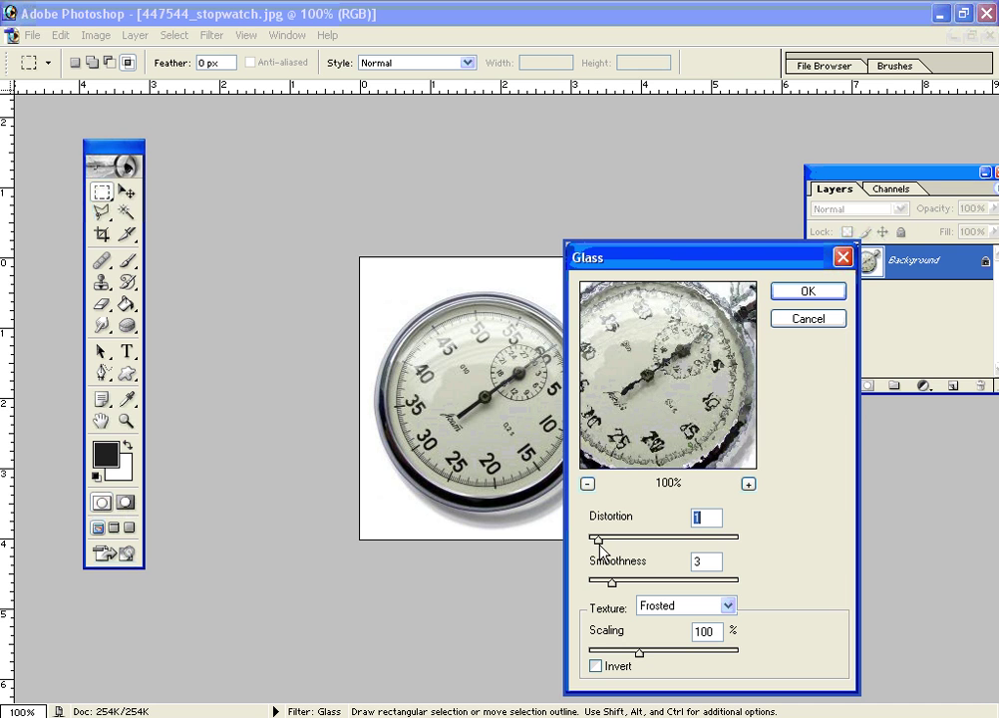
drag(598, 541, 610, 544)
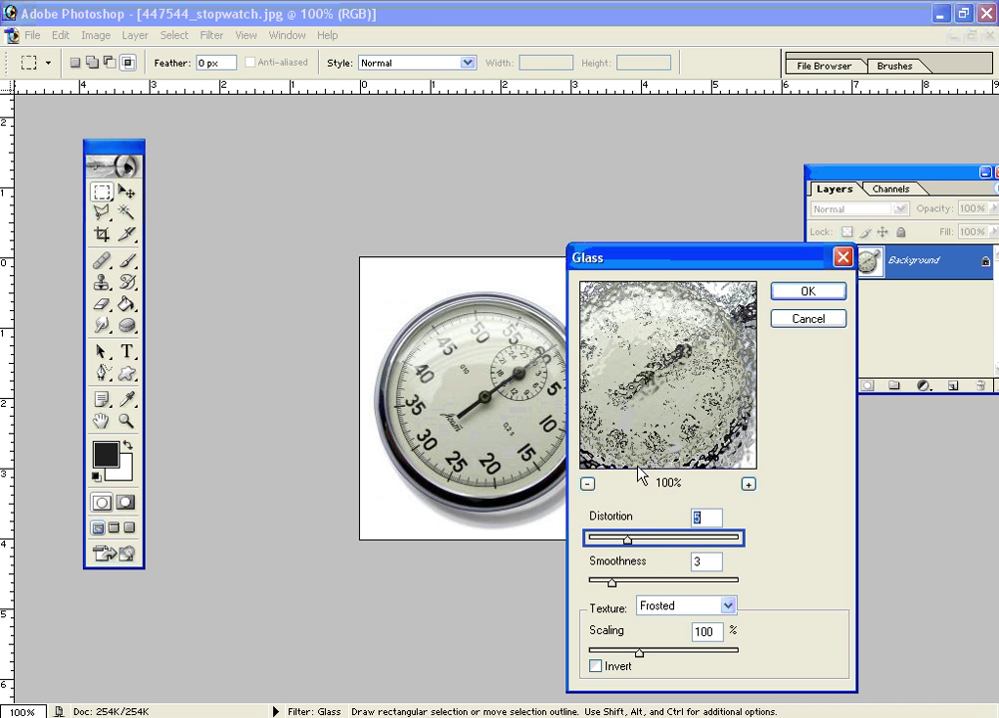
drag(630, 544, 602, 542)
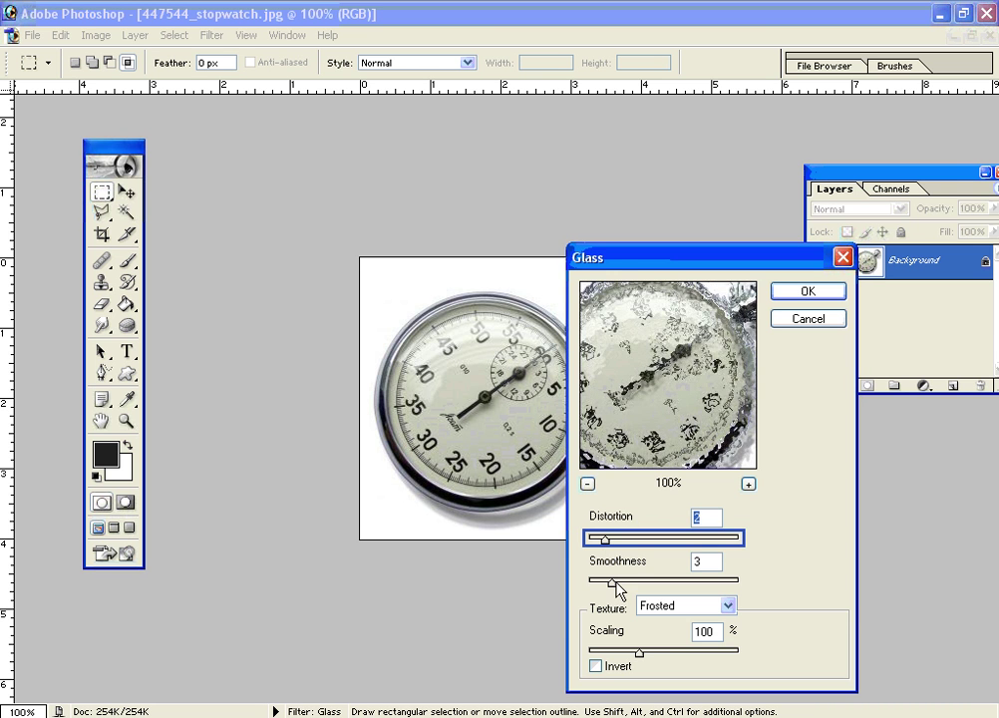
- Compare Smoothness 8 and 2 for the Glass filter, apply it with Smoothness 3 and Frosted texture, and undo it
drag(615, 584, 665, 588)
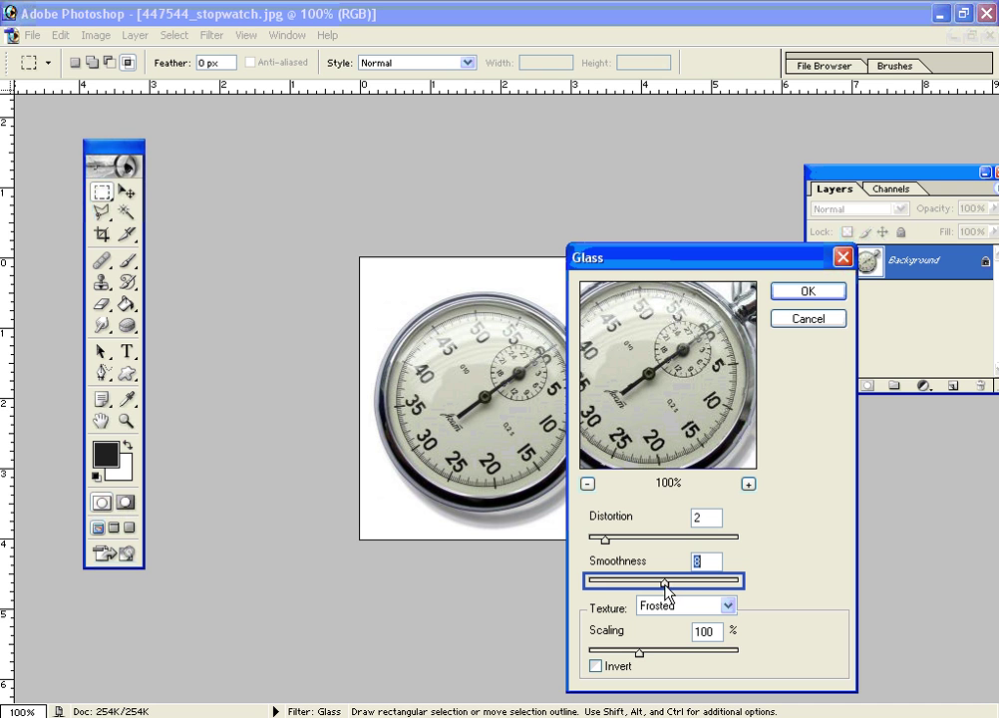
drag(664, 587, 608, 592)
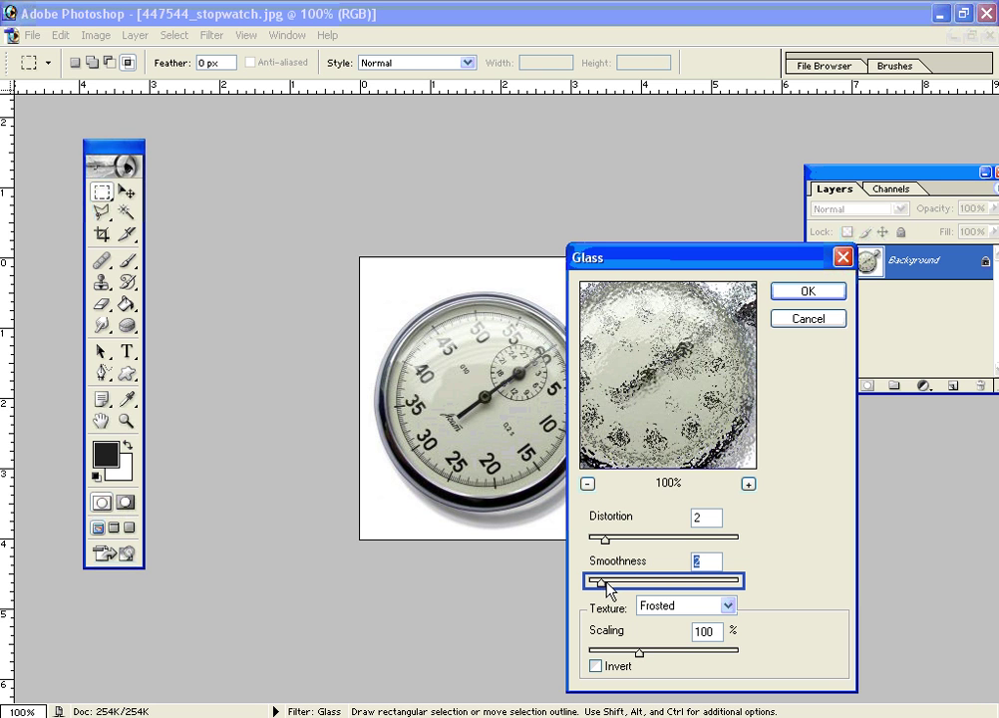
key(Up)
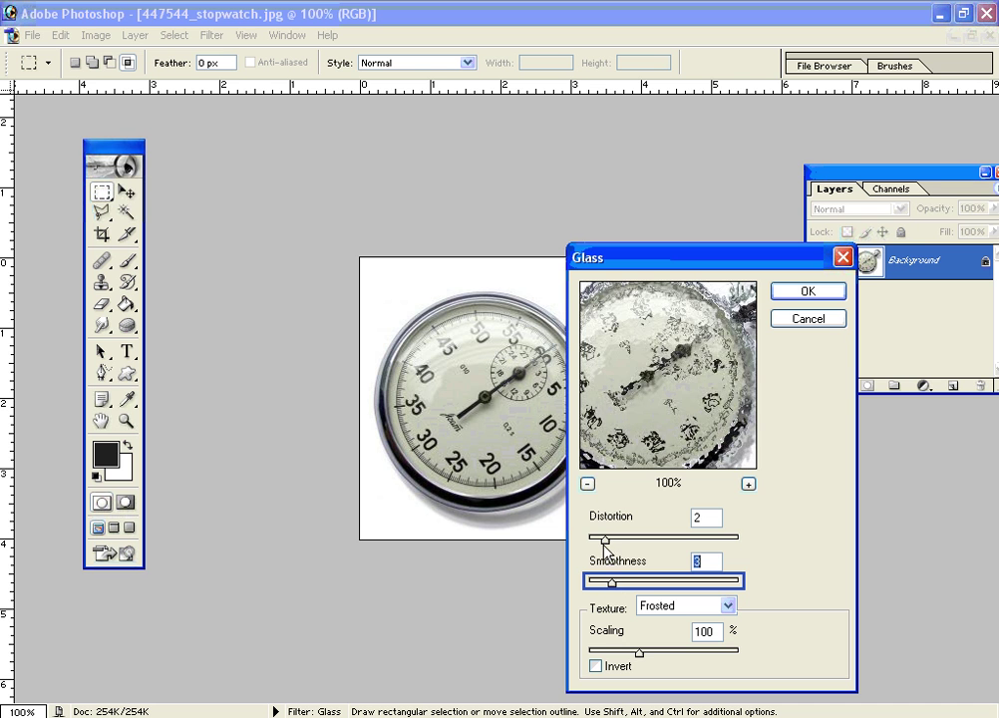
mouse_move(604, 539)
mouse_down()
mouse_move(612, 541)
mouse_move(595, 541)
mouse_move(606, 540)
mouse_up()
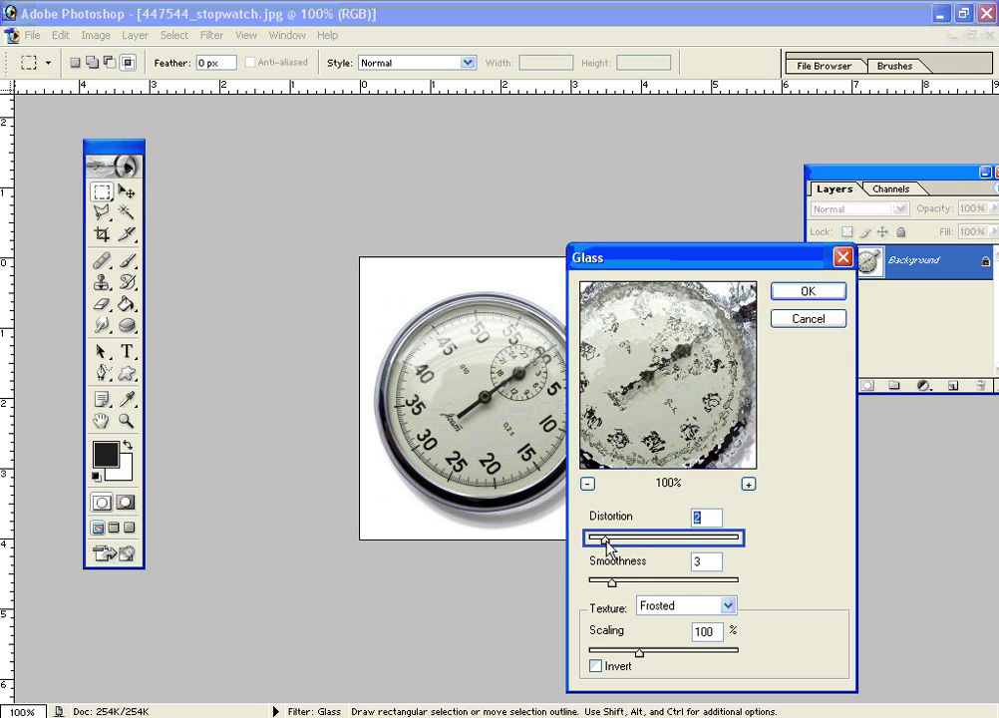
click(666, 448)
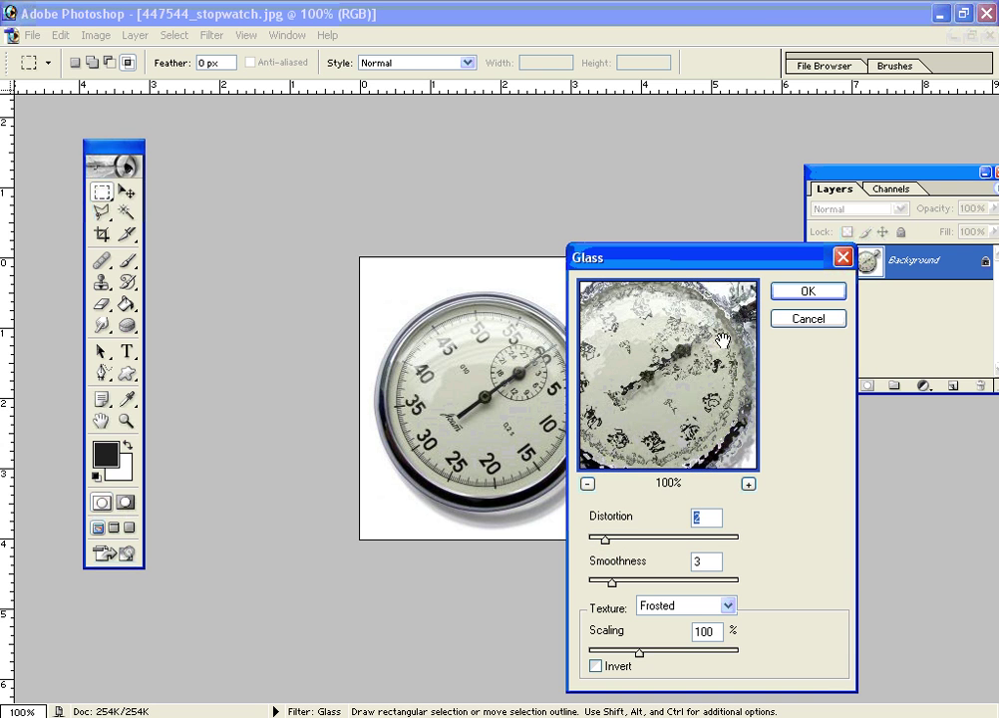
click(787, 291)
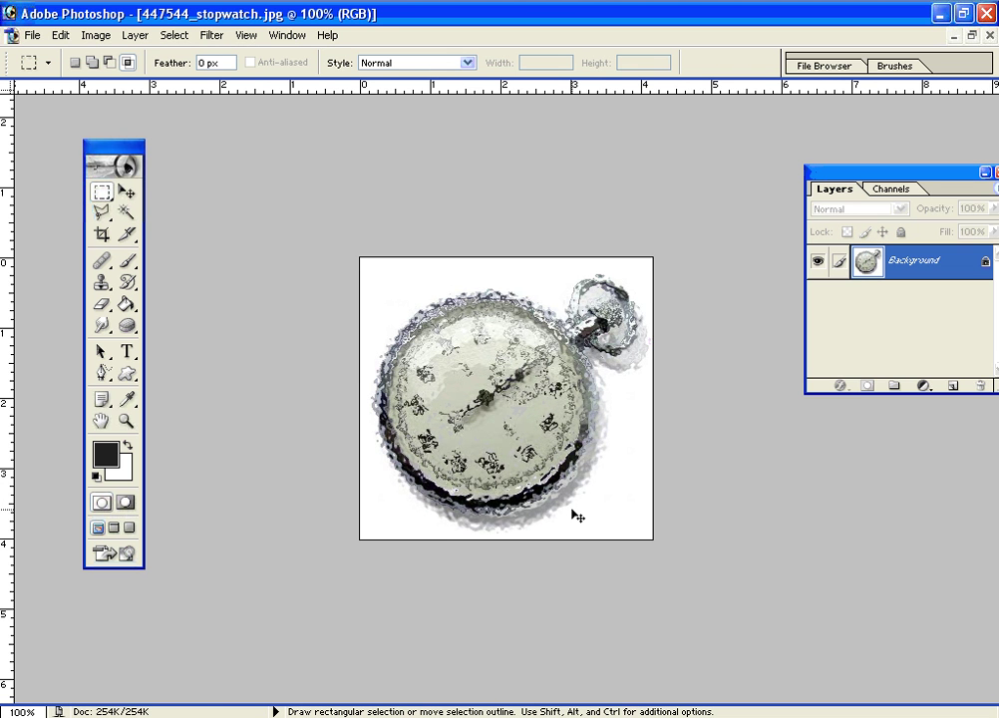
key(ctrl+z)
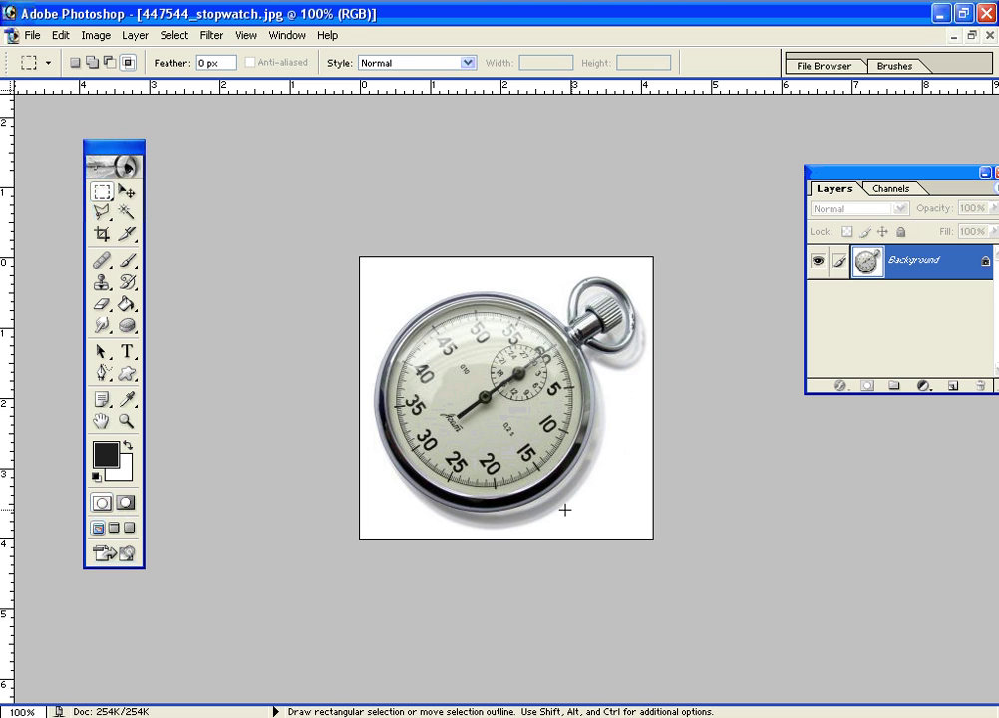
- Apply the Chalk & Charcoal sketch filter with Charcoal Area 2 and an increased Chalk Area to the whole image, and undo it
click(211, 36)
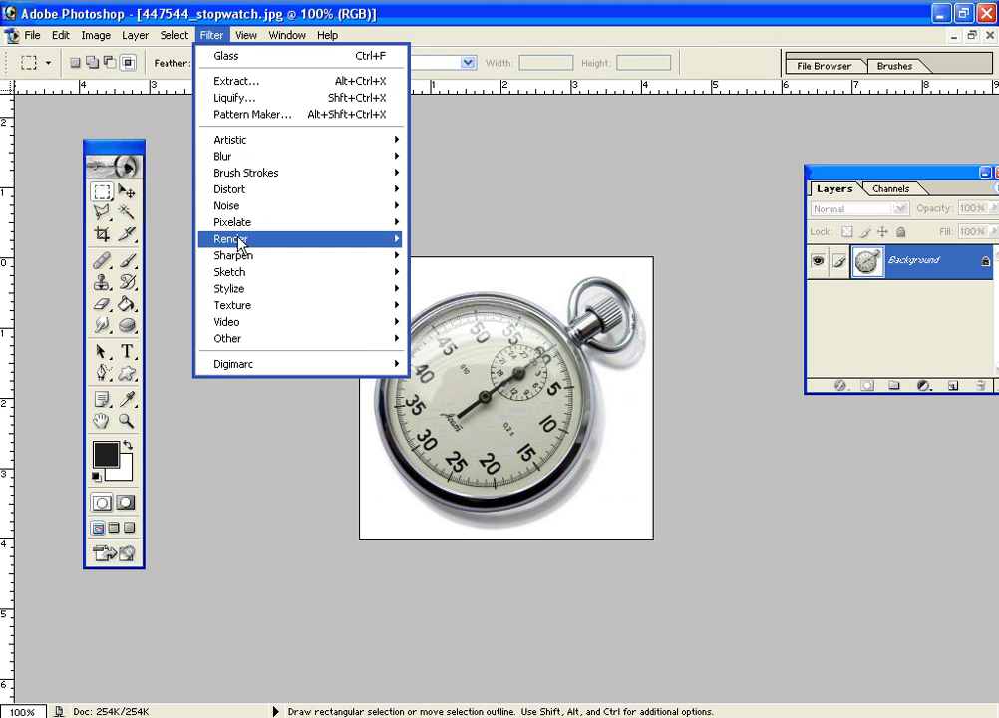
mouse_move(254, 281)
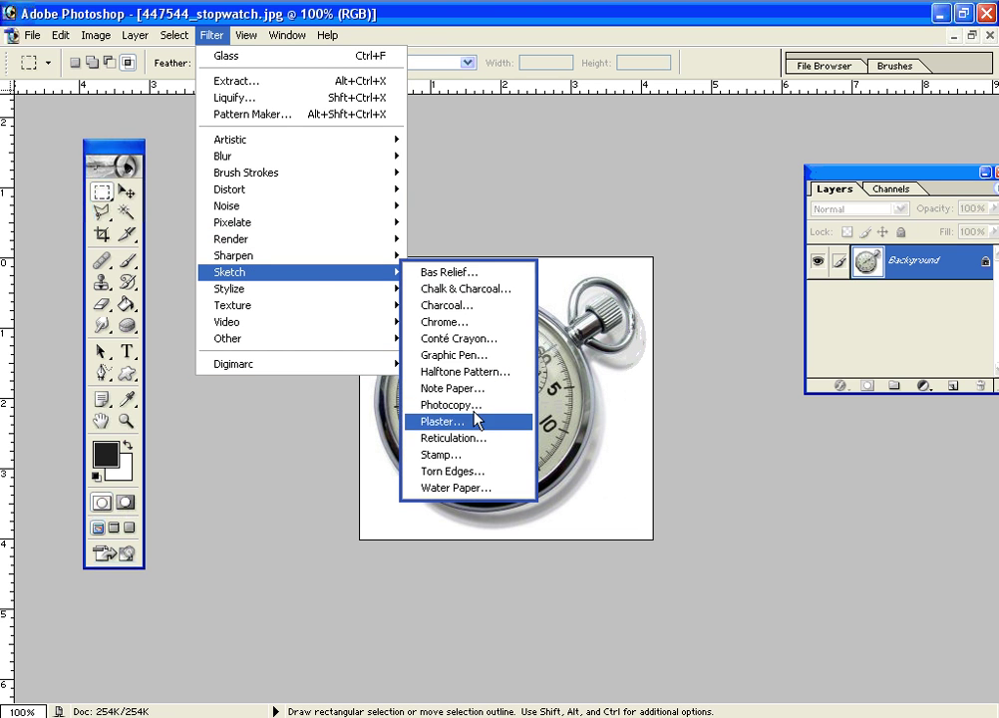
click(446, 287)
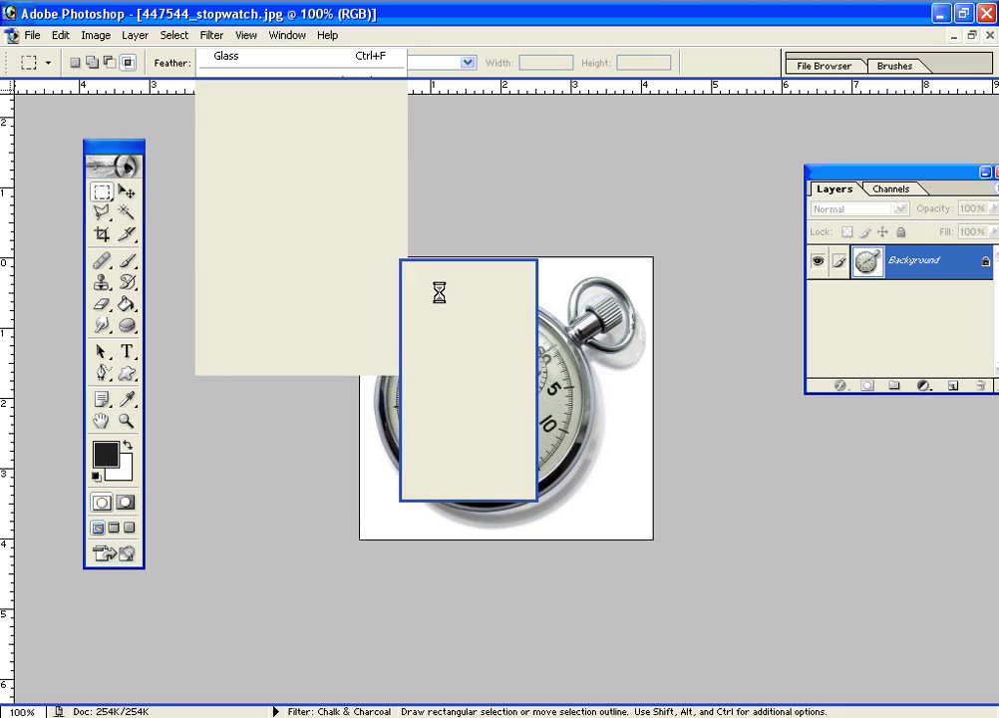
drag(439, 249, 462, 258)
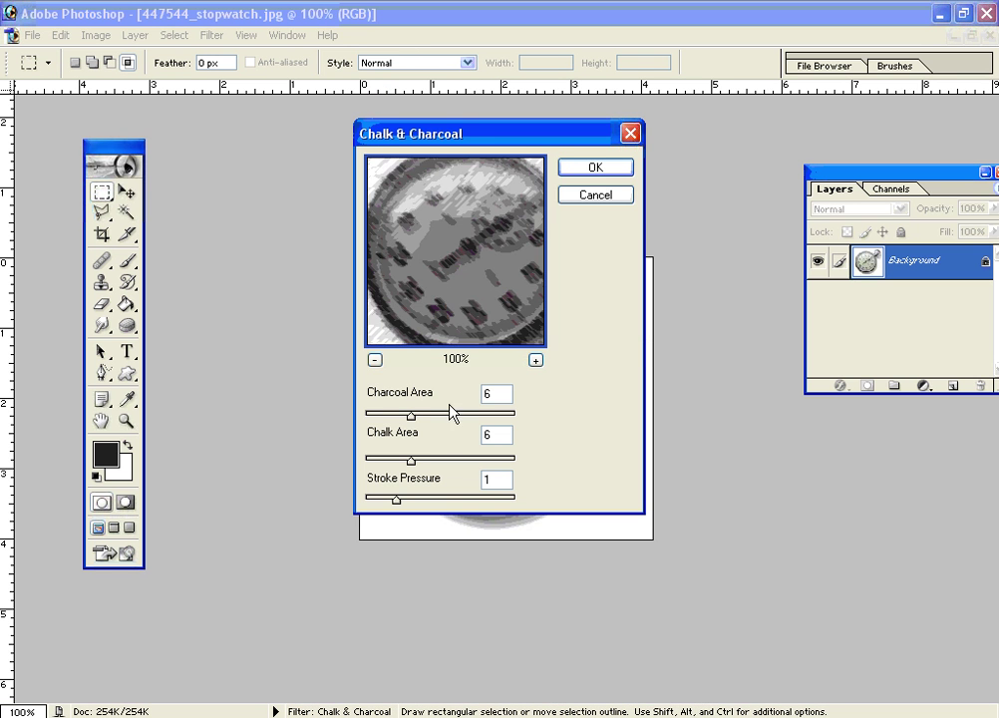
drag(411, 414, 449, 417)
click(418, 416)
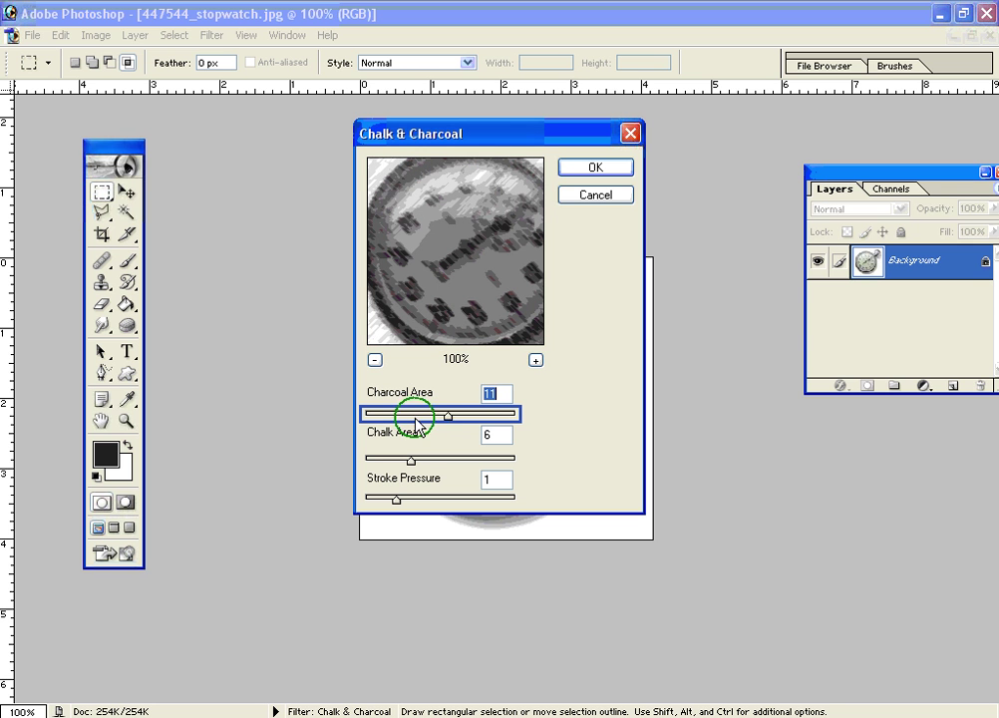
click(387, 418)
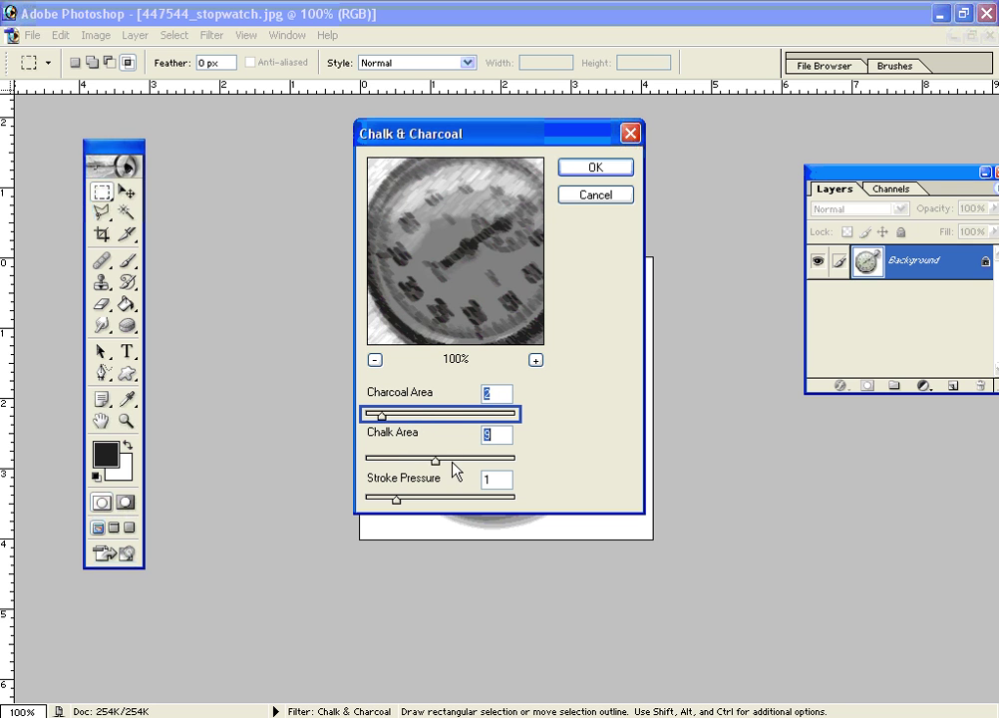
click(454, 460)
drag(455, 460, 486, 460)
click(596, 168)
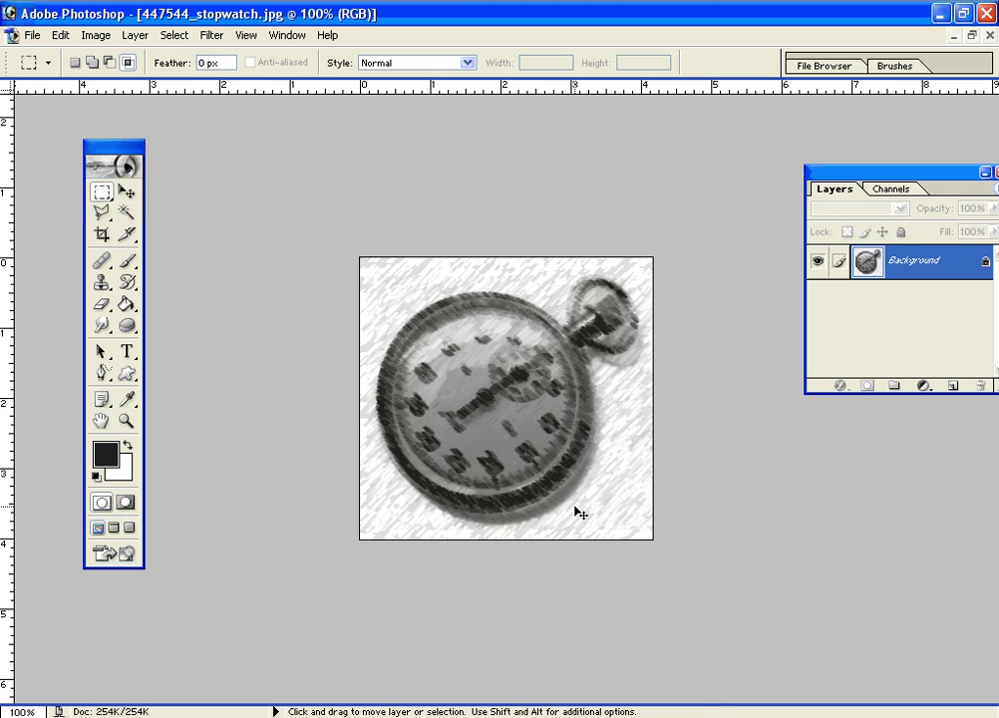
key(ctrl+z)
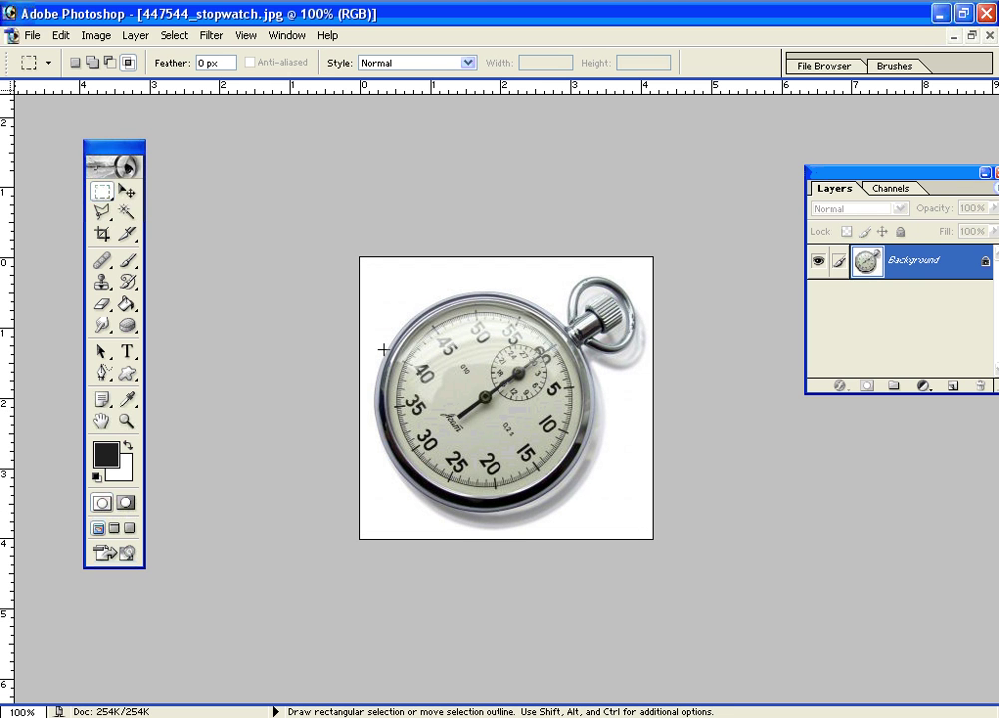
- Select a tall rectangle over the middle of the stopwatch and apply the Glass filter with Distortion 6 and Smoothness 3
drag(445, 278, 466, 352)
drag(520, 491, 545, 523)
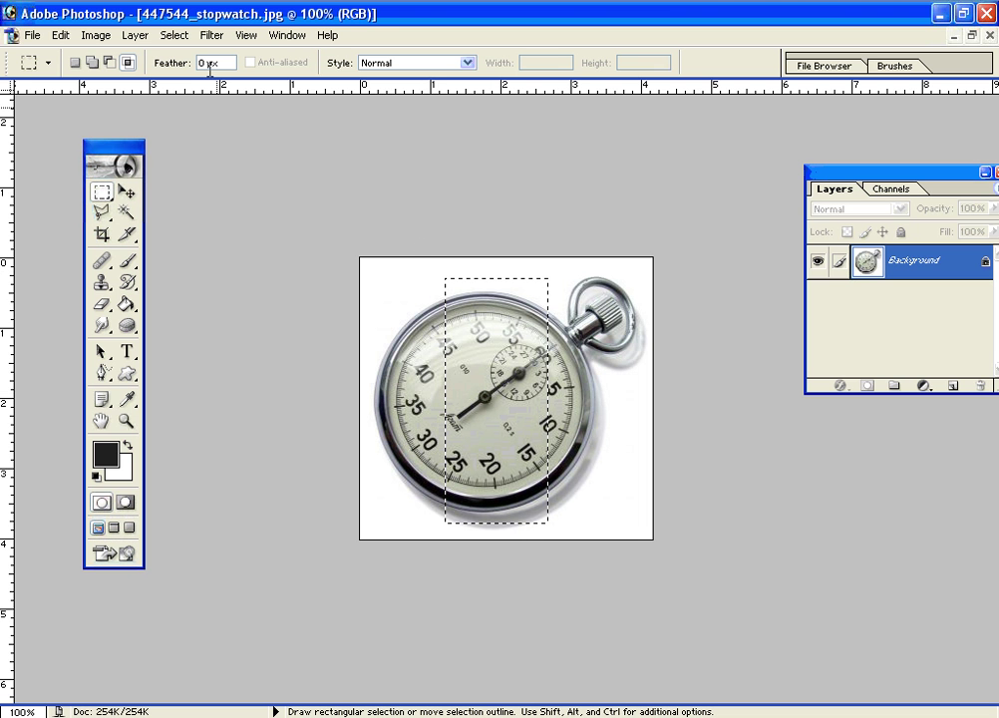
click(211, 36)
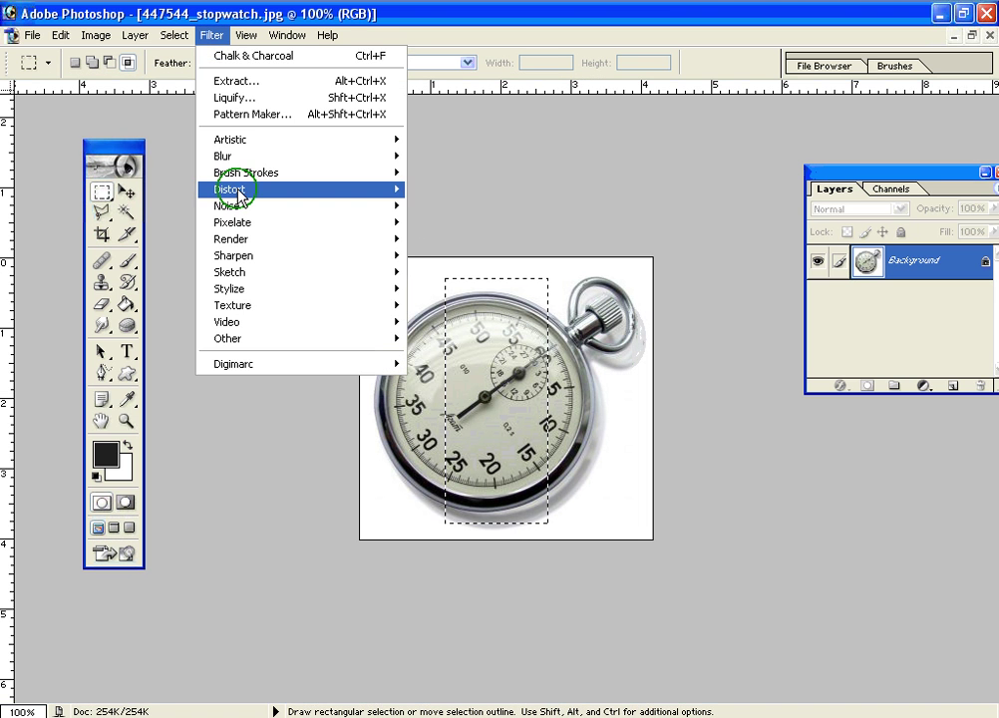
mouse_move(245, 189)
click(457, 224)
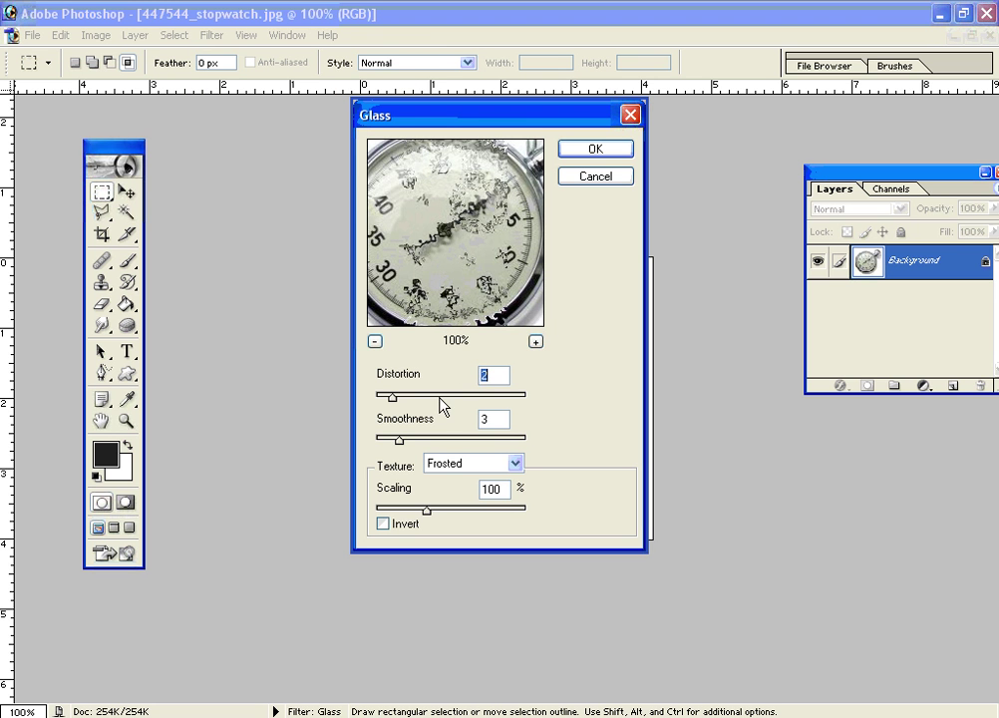
drag(392, 398, 422, 397)
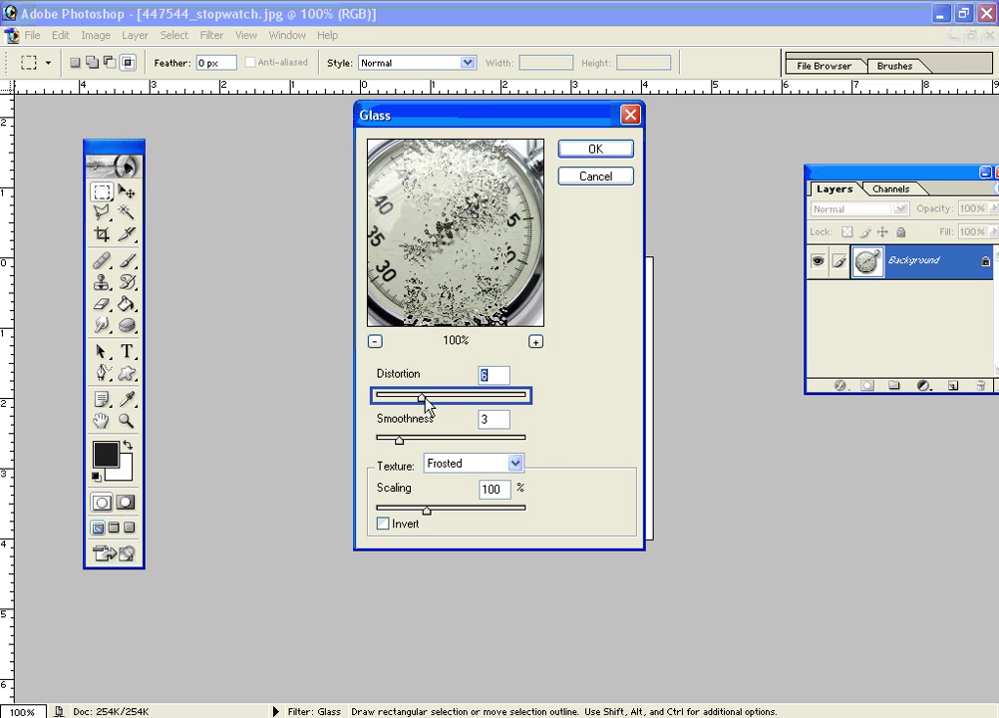
click(576, 149)
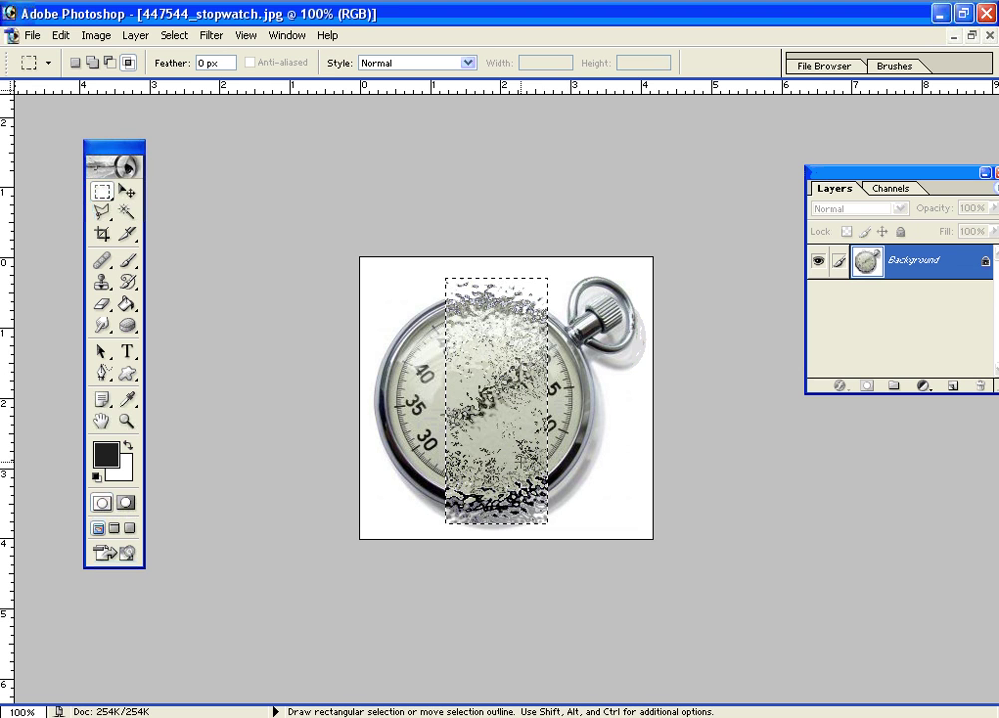
- Hide and redisplay the selection outline around the distorted strip, undo the Glass filter and deselect
key(ctrl+d)
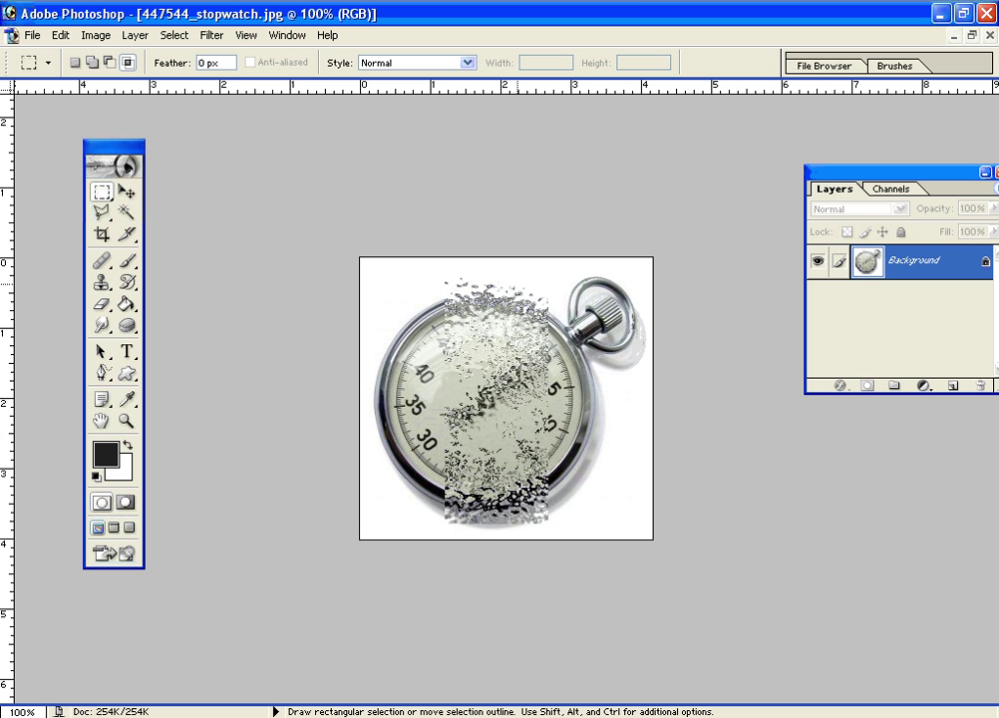
key(ctrl)
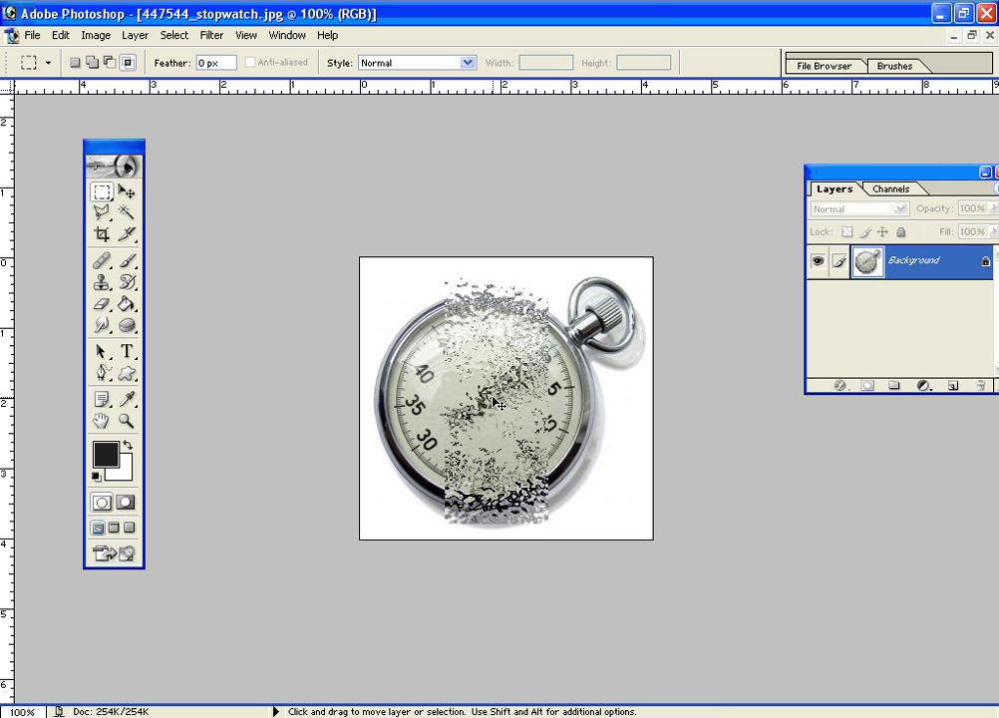
key(ctrl+h)
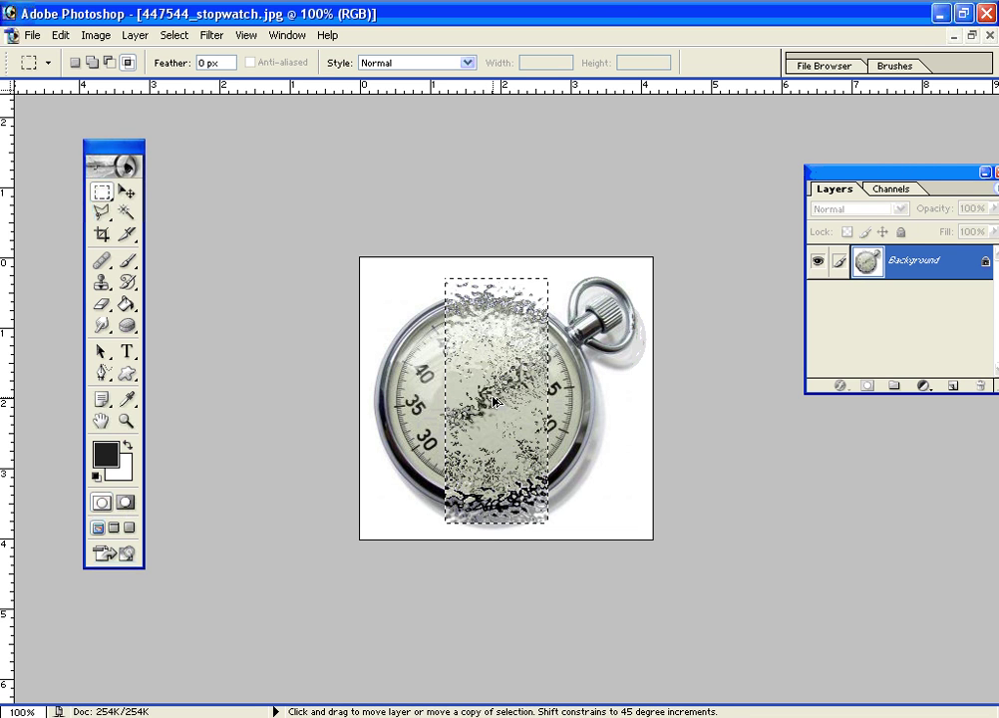
key(ctrl+z)
key(ctrl+d)
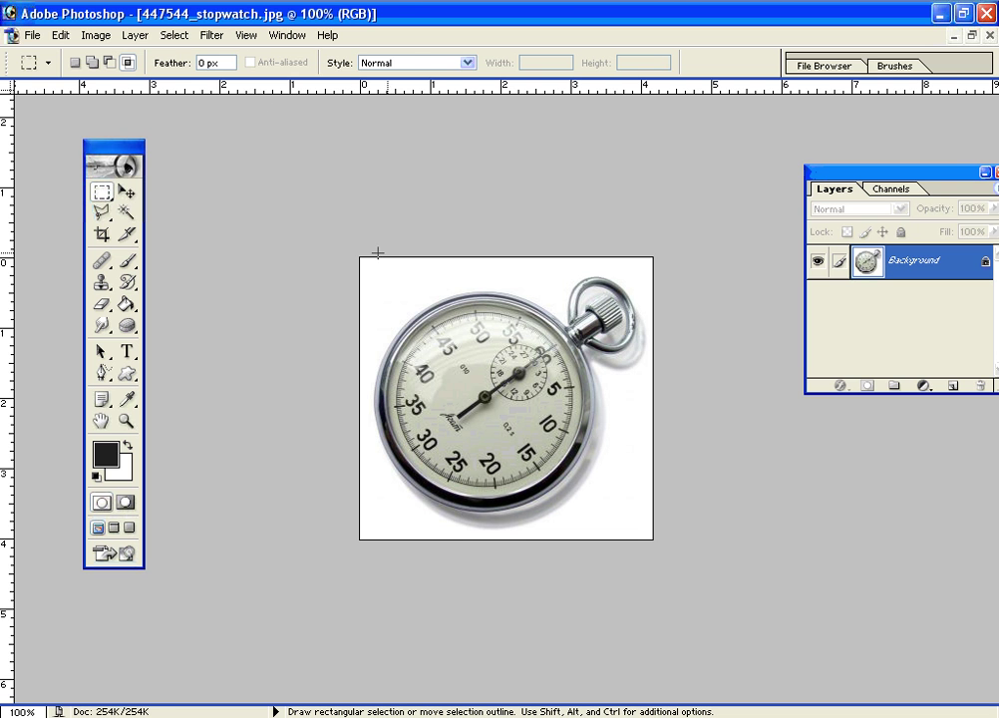
click(212, 35)
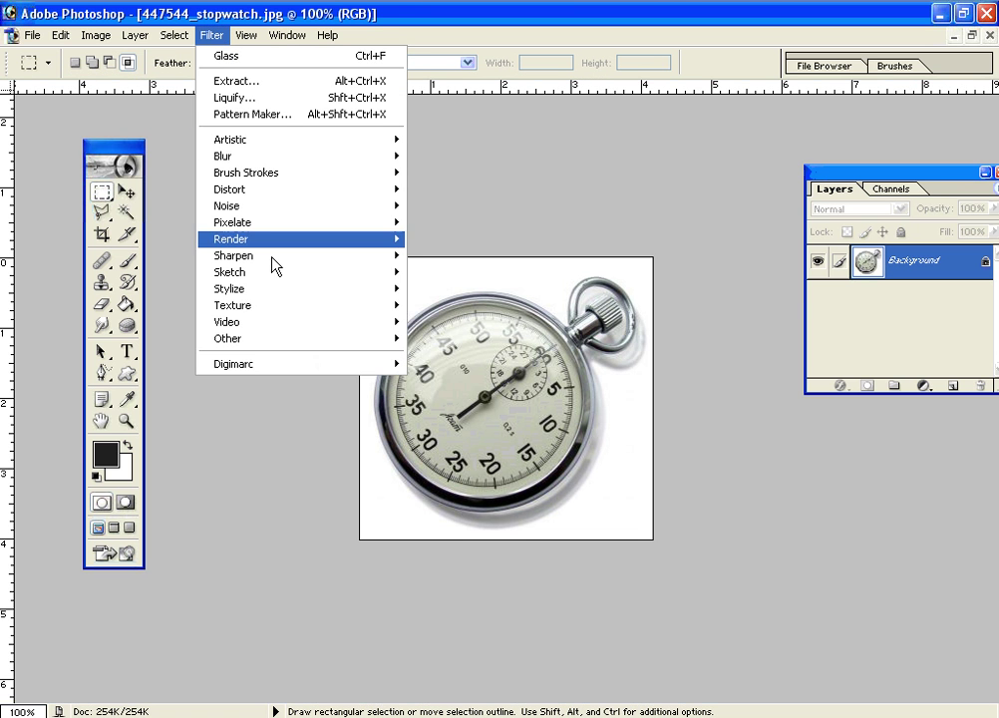
click(479, 79)
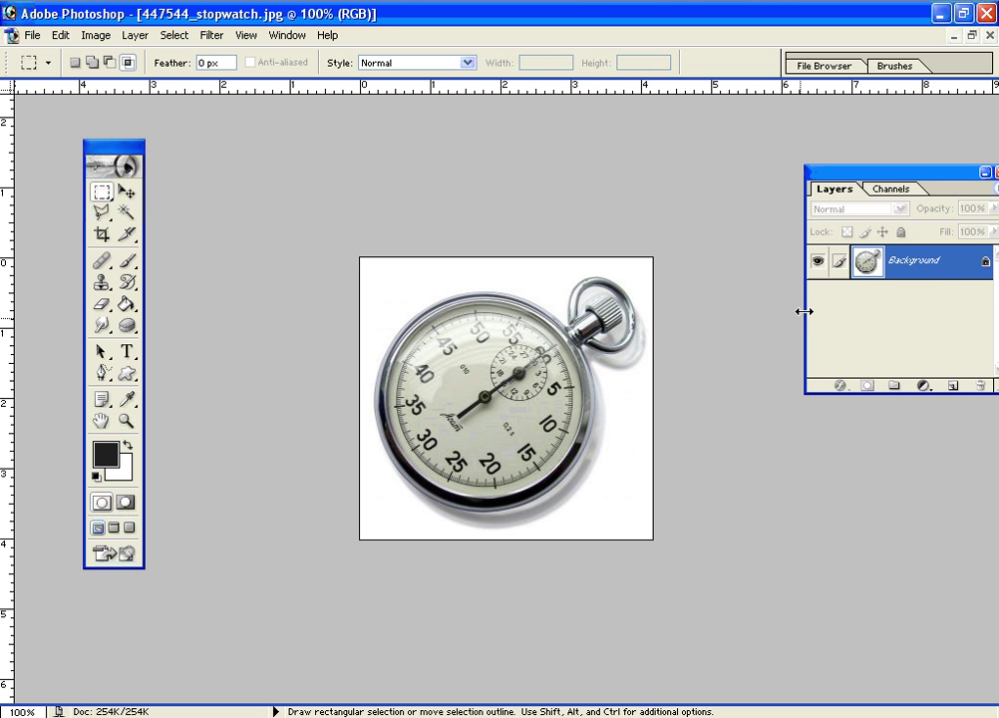
- Move the Layers palette inward from the screen edge until it is fully visible
drag(897, 174, 849, 172)
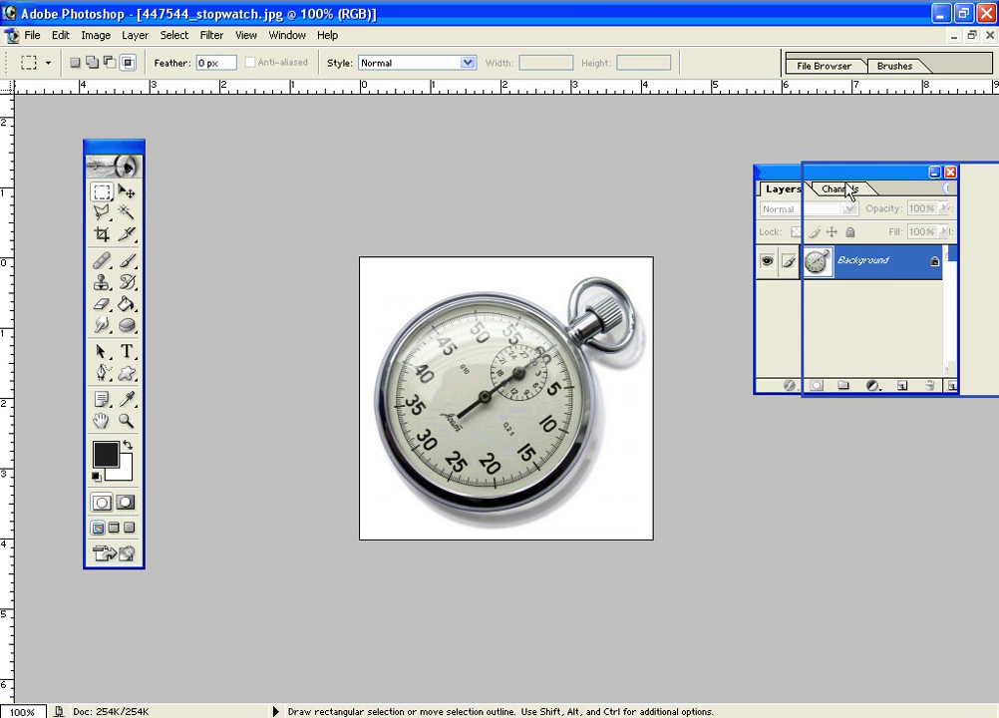
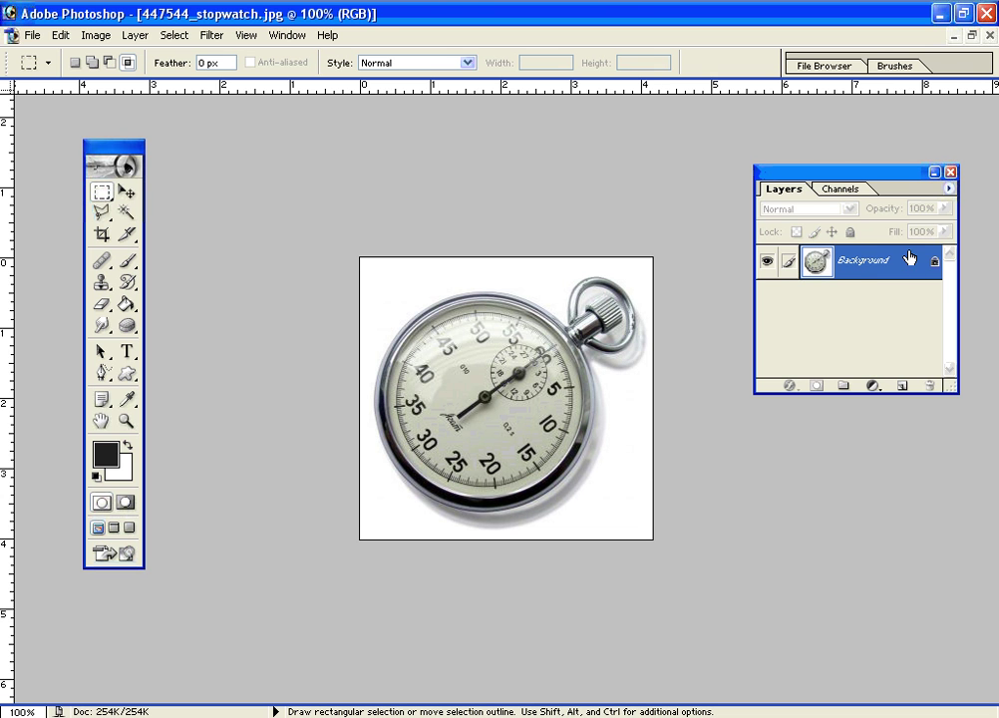
- Add an empty layer above the Background and set the foreground color to pink, EF4B70
click(902, 388)
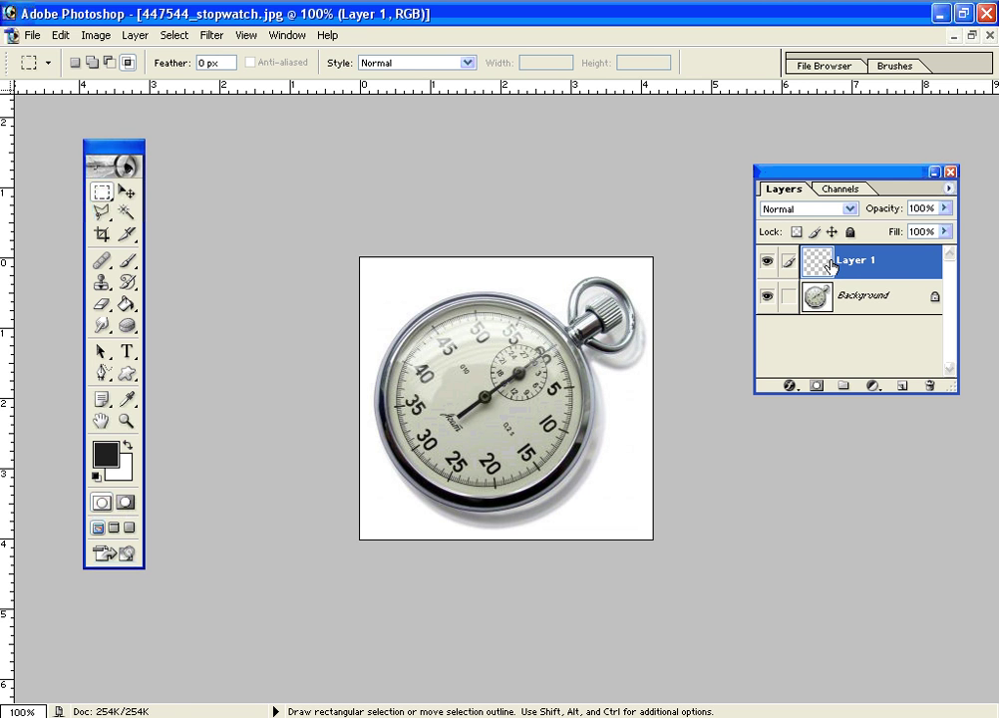
click(127, 374)
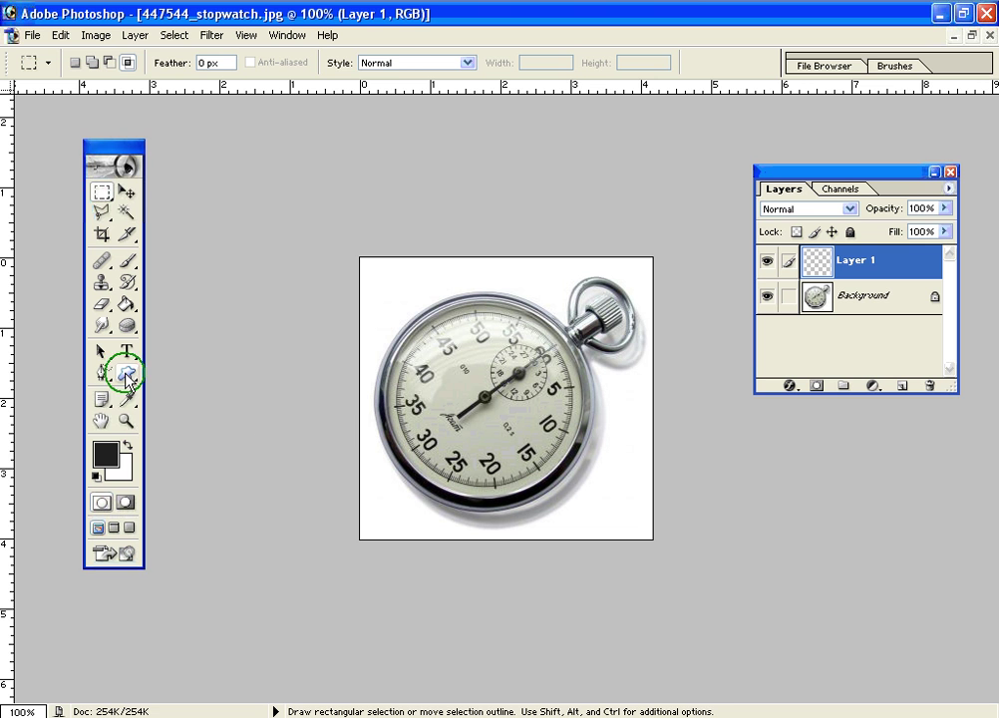
click(108, 458)
click(419, 276)
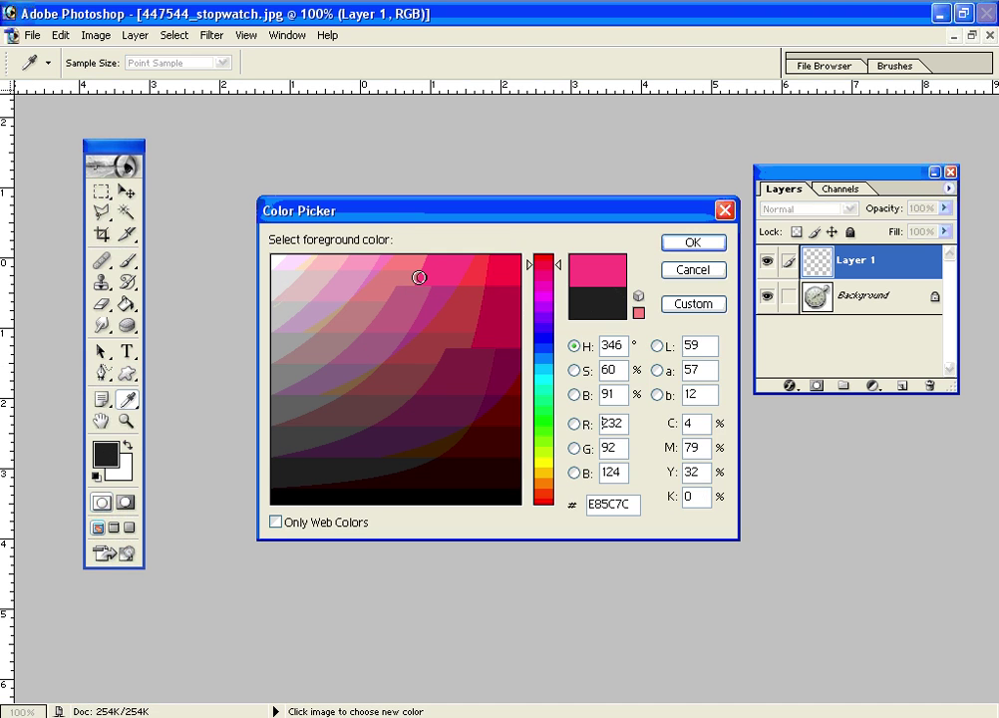
mouse_move(419, 276)
mouse_down()
mouse_move(460, 276)
mouse_move(442, 269)
mouse_up()
click(692, 243)
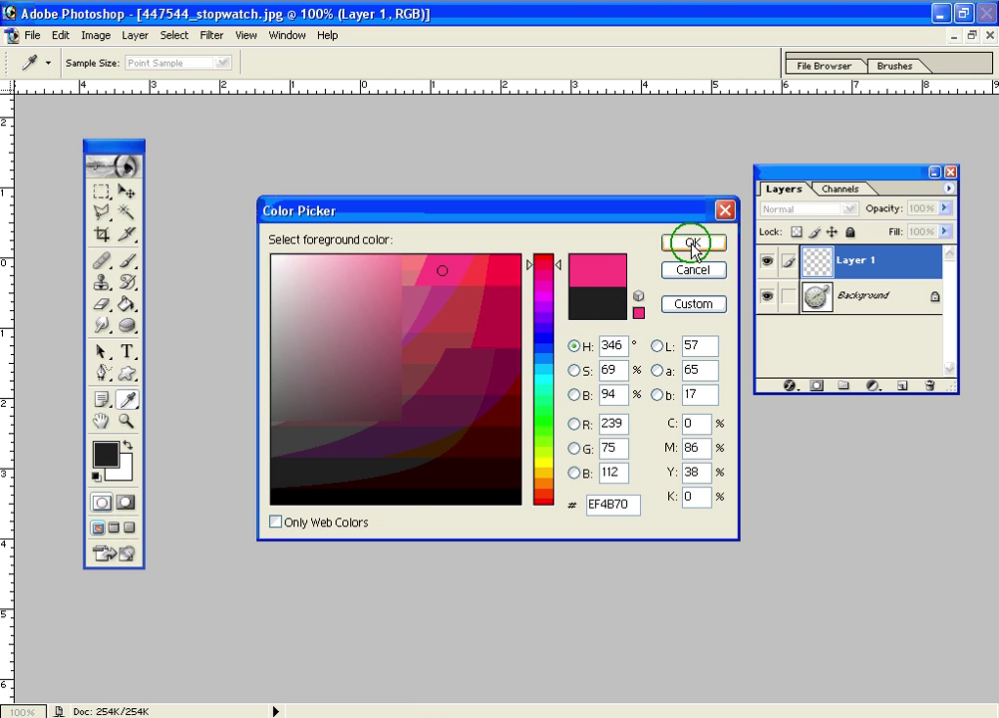
- Draw a puzzle piece over the dial with the Custom Shape tool in Hard Light mode at 47% opacity, and undo it
key(u)
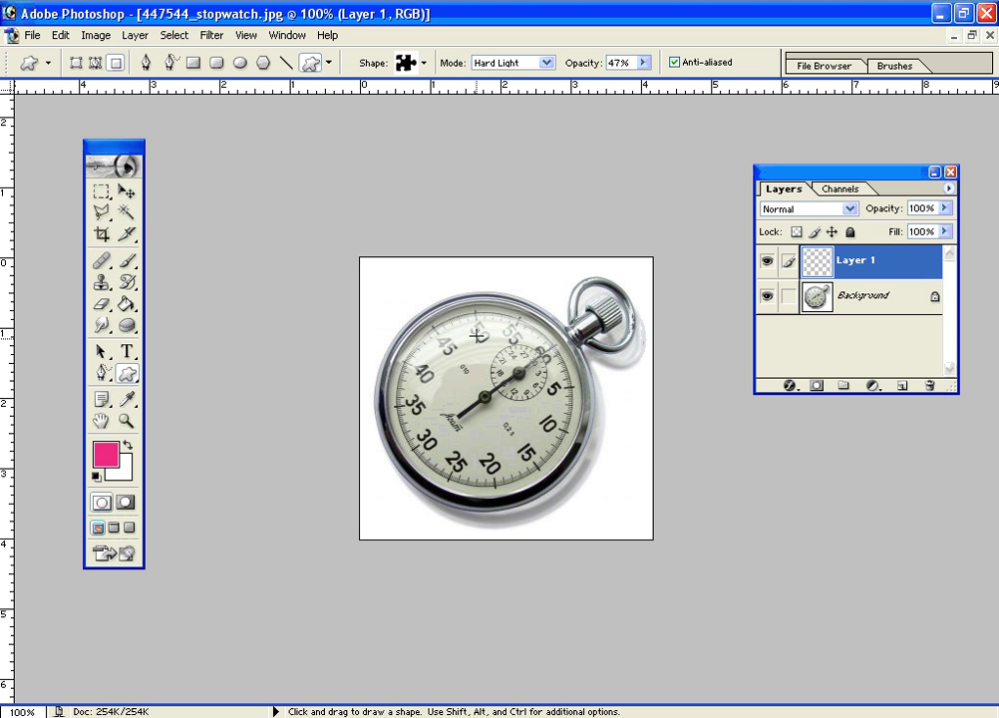
click(408, 67)
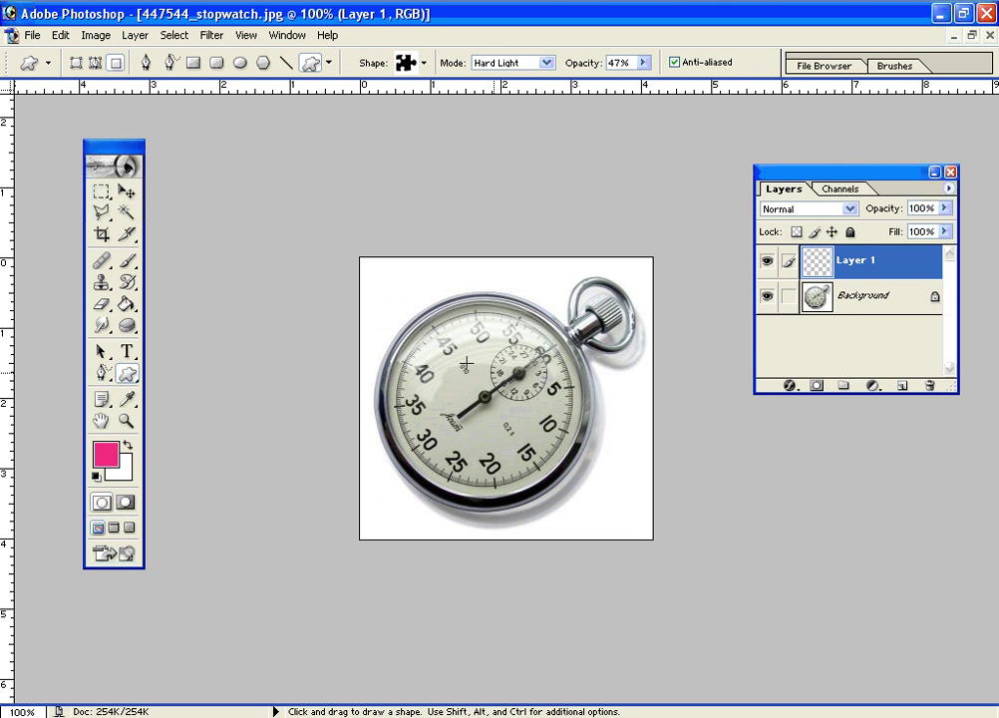
drag(454, 351, 585, 454)
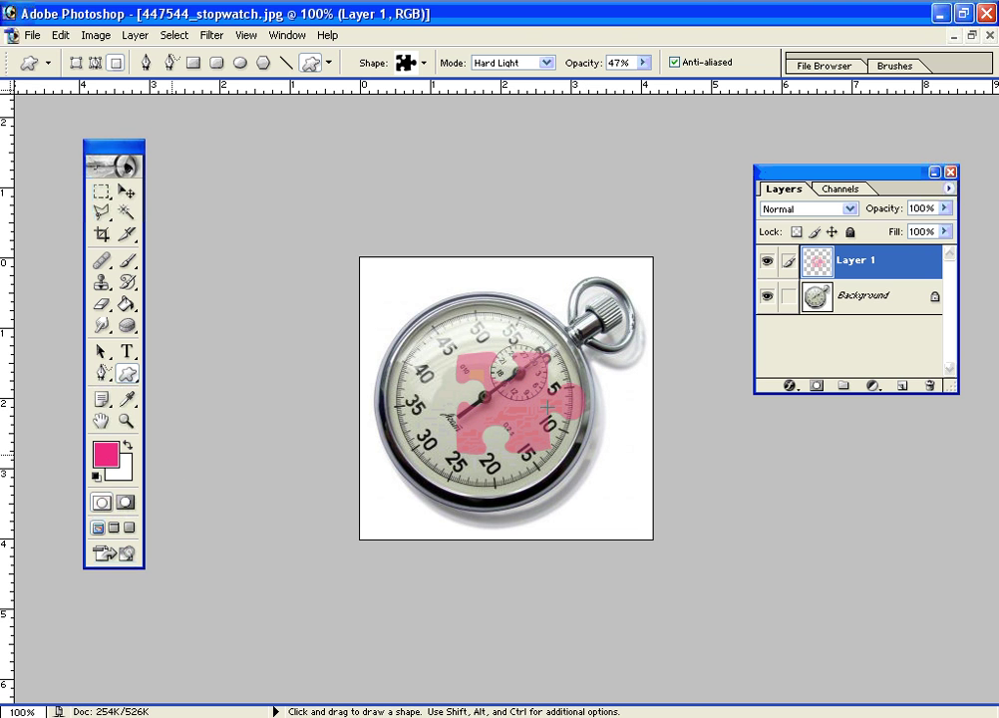
key(ctrl+z)
- Set the shape opacity to 100% and draw a puzzle piece over the middle of the dial on Layer 1
click(644, 63)
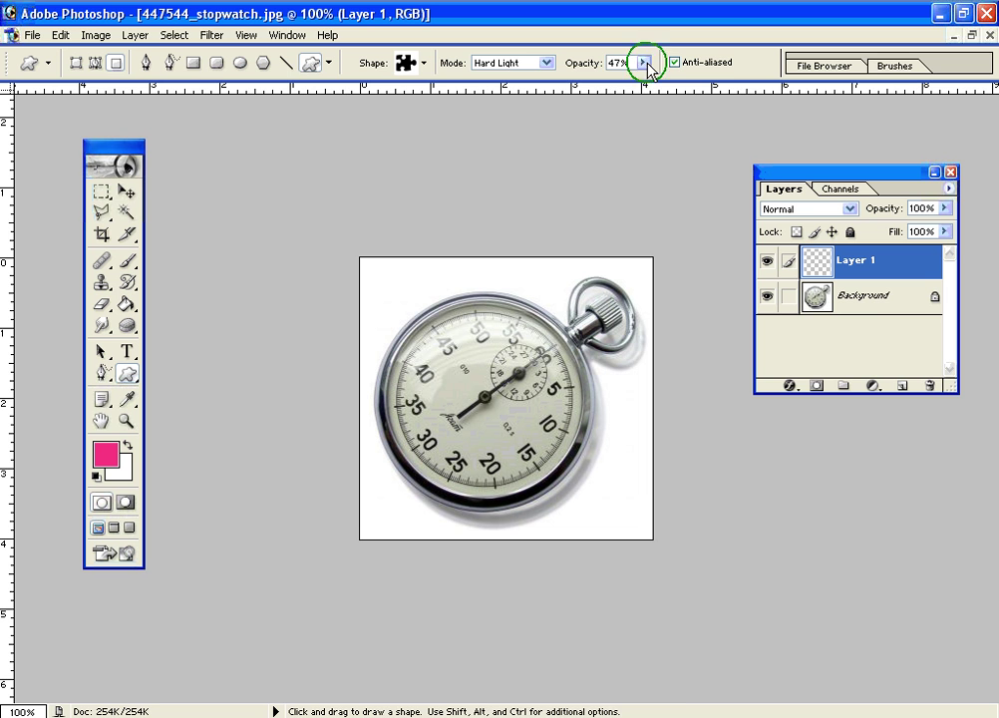
drag(644, 63, 708, 84)
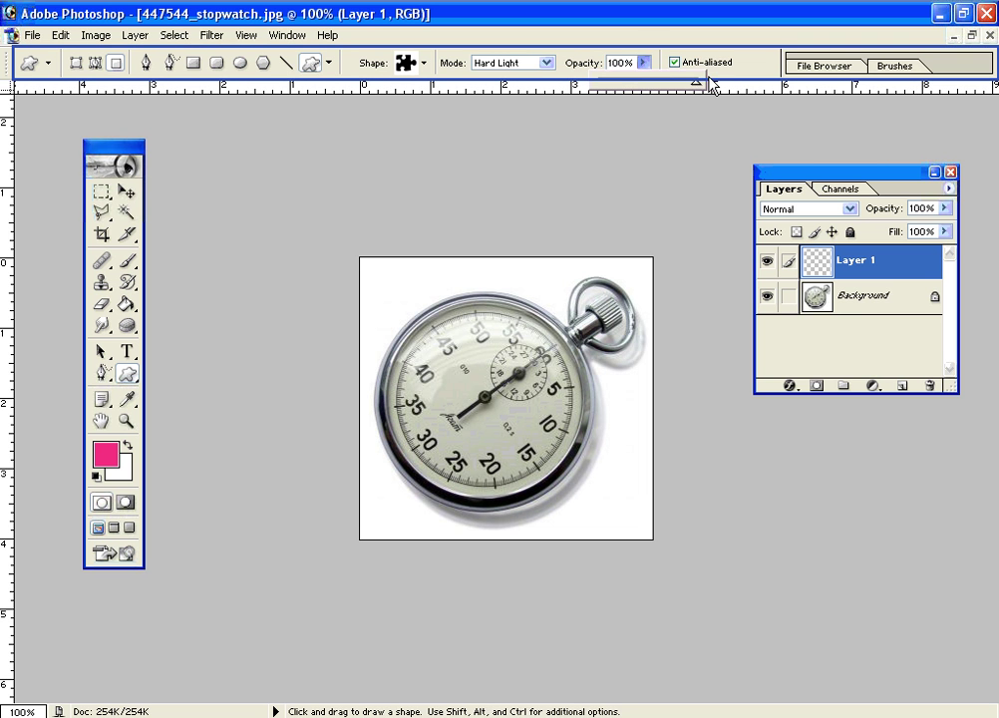
drag(354, 267, 580, 443)
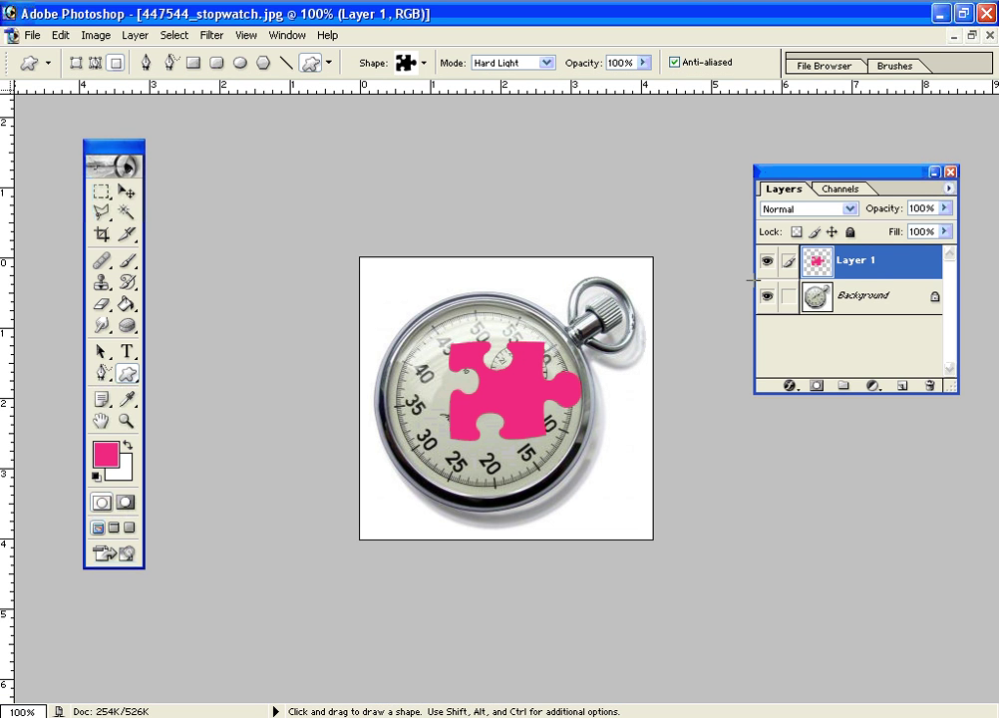
- Try out moving the puzzle piece over the stopwatch, and delete Layer 1
click(125, 191)
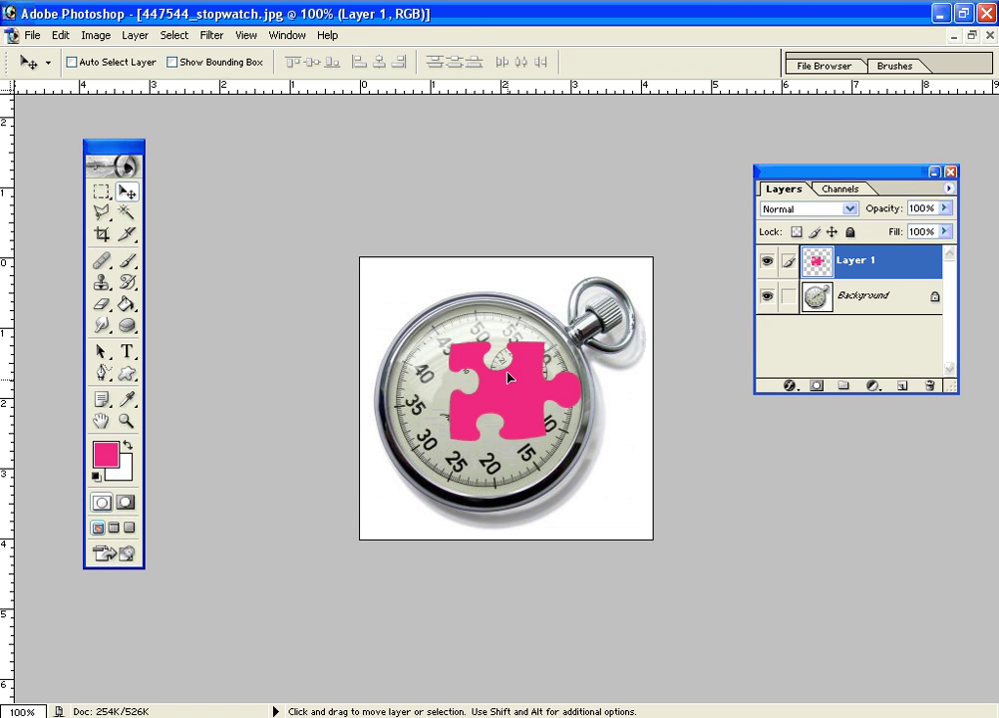
drag(541, 401, 515, 397)
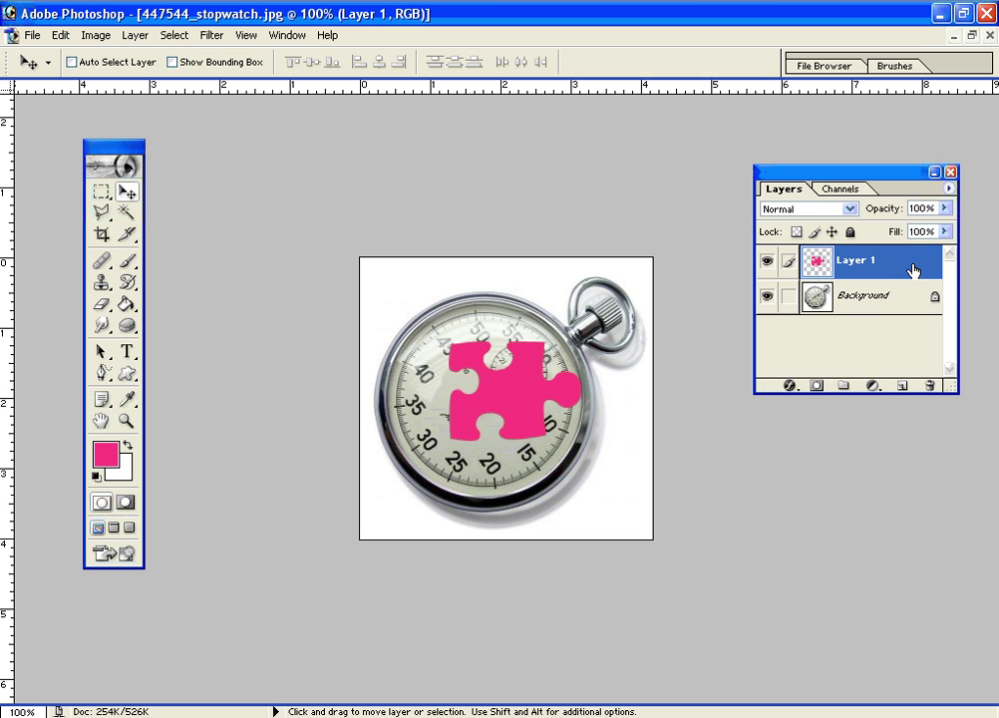
drag(921, 265, 933, 385)
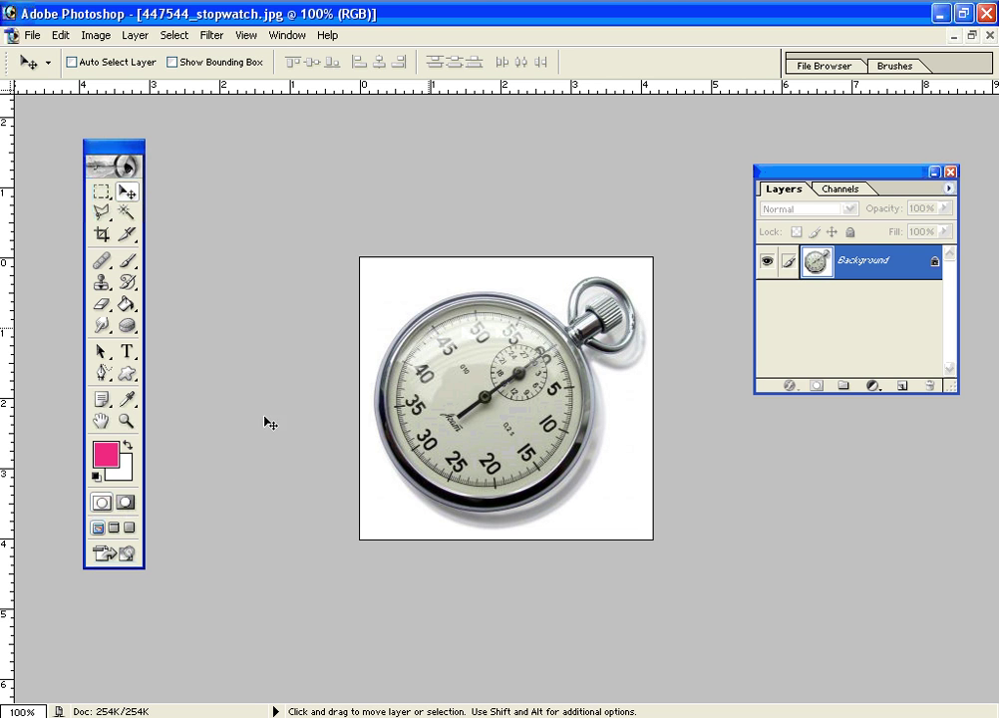
- Draw a puzzle piece directly on the Background in Hard Light mode, and undo it
click(127, 373)
drag(410, 316, 597, 436)
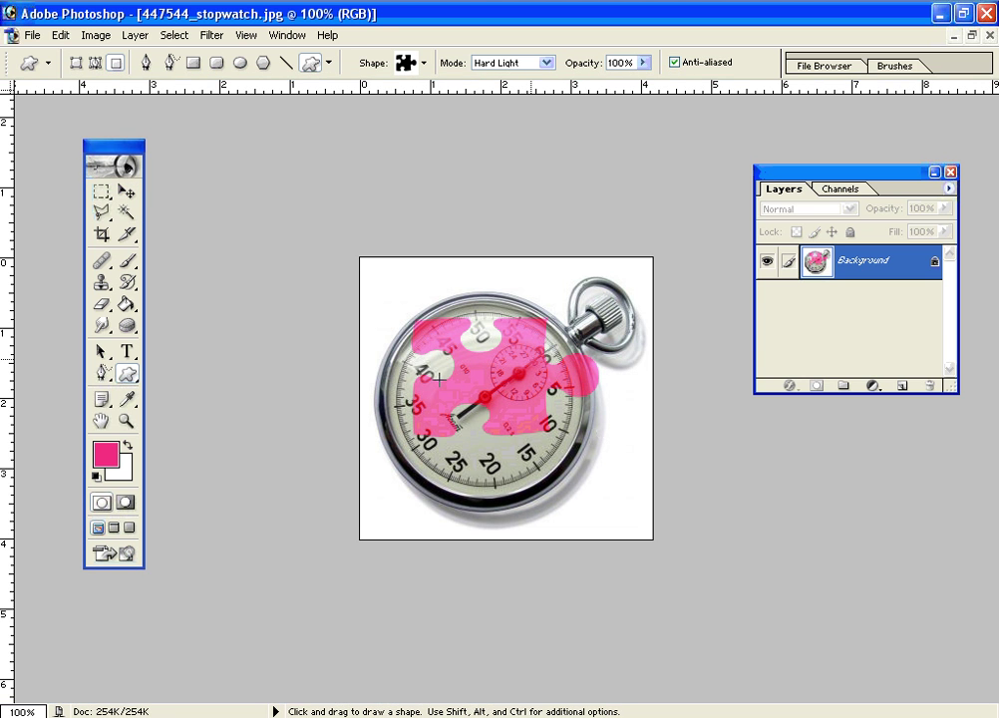
key(ctrl+z)
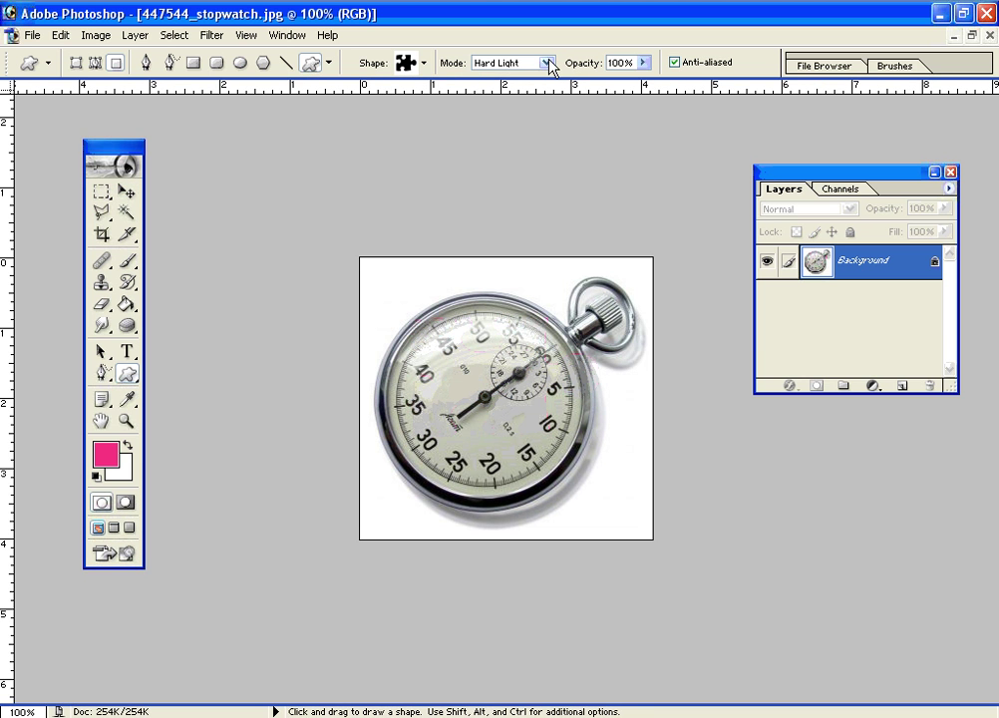
- Set the shape blending mode to Normal, draw a puzzle piece directly on the Background, and undo the shape
click(546, 62)
click(543, 79)
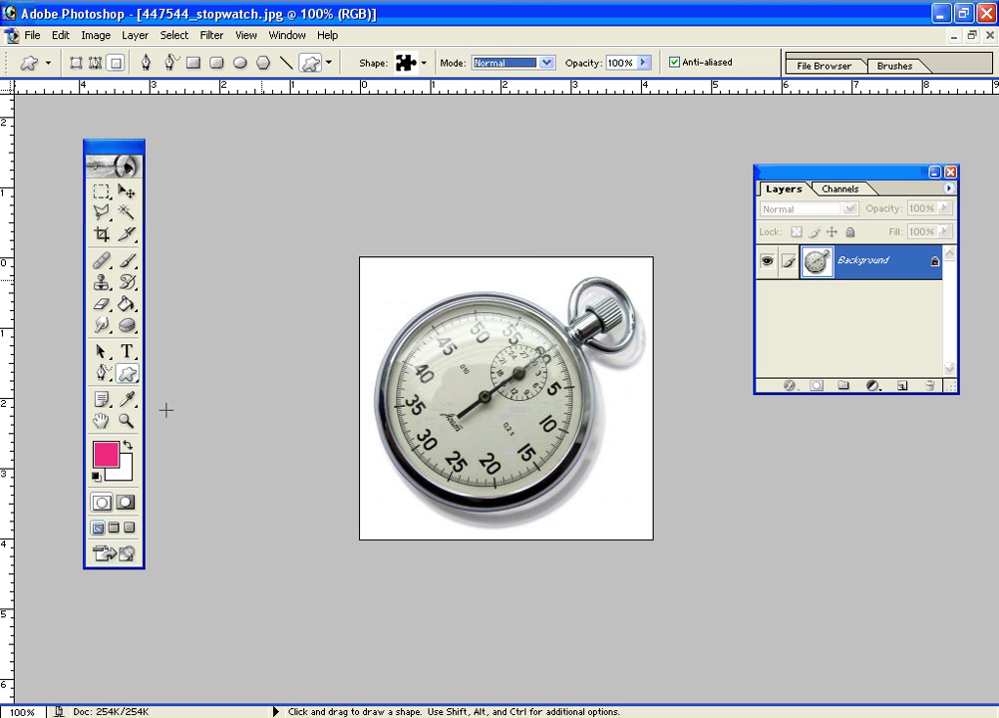
mouse_move(517, 420)
mouse_down()
mouse_move(359, 274)
mouse_move(586, 451)
mouse_up()
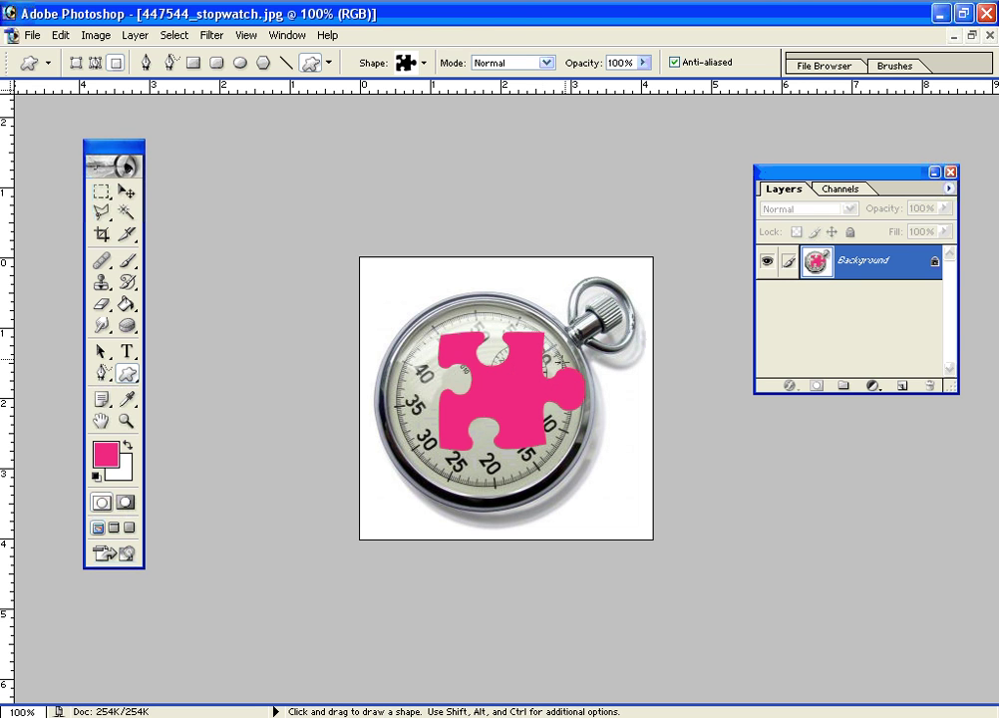
key(v)
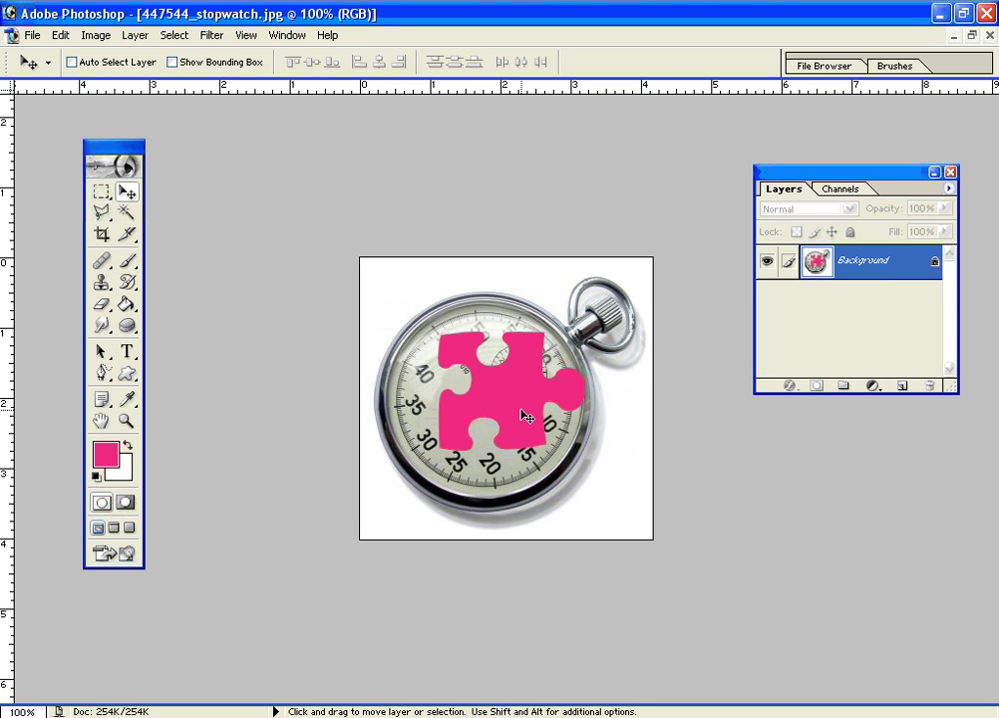
key(ctrl+z)
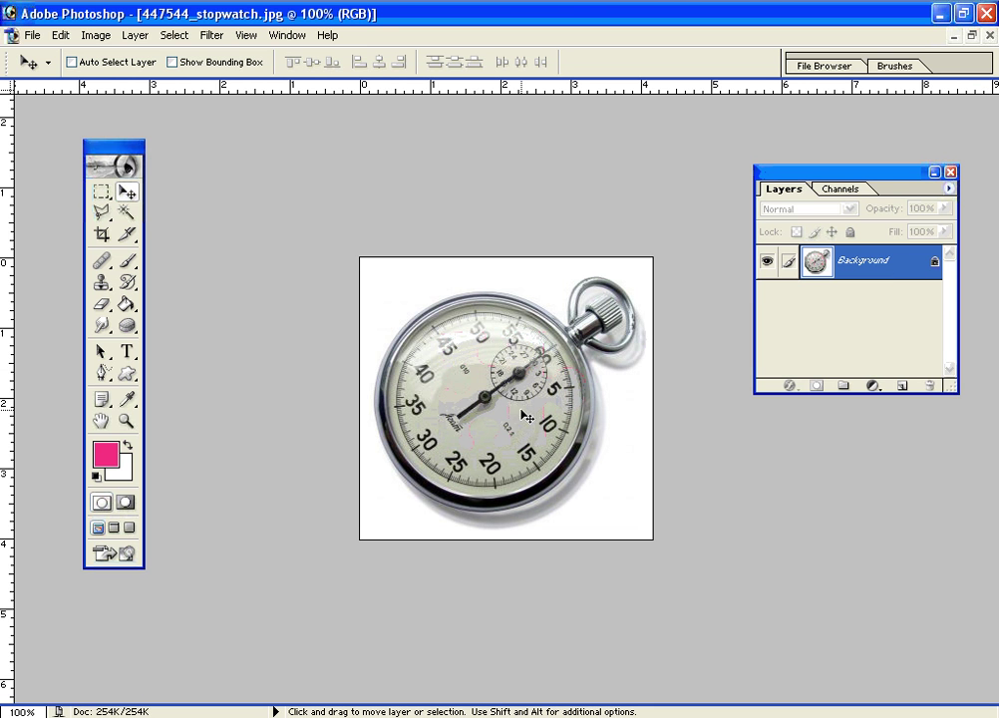
- Add a new layer and draw two small puzzle pieces on it, at the stopwatch's upper-left and lower-right edges
click(900, 386)
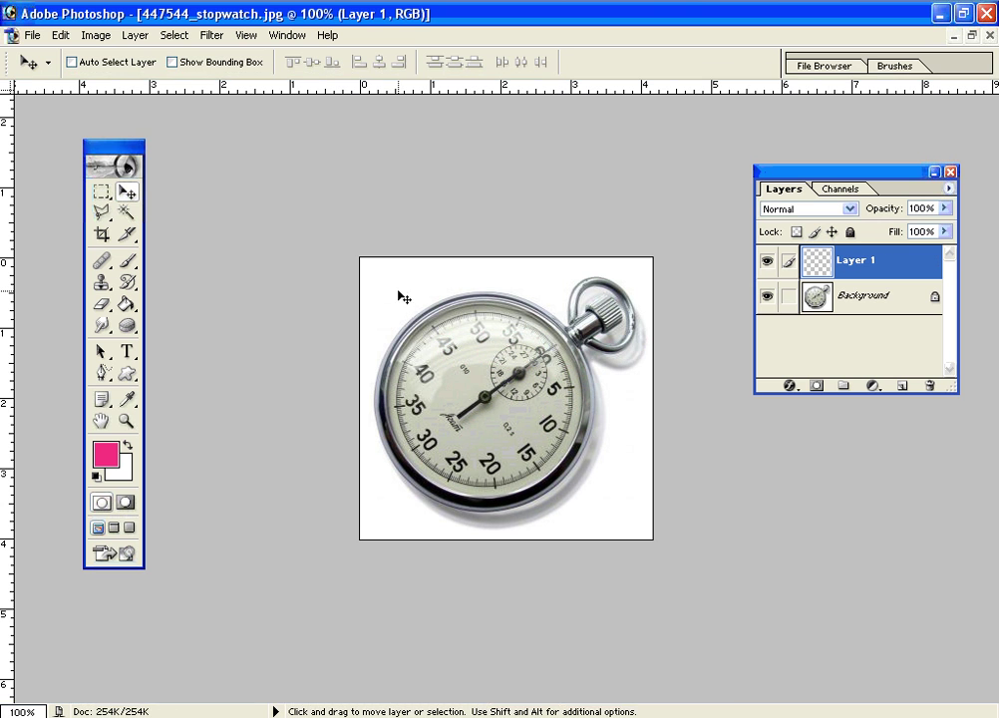
click(127, 373)
drag(385, 290, 447, 341)
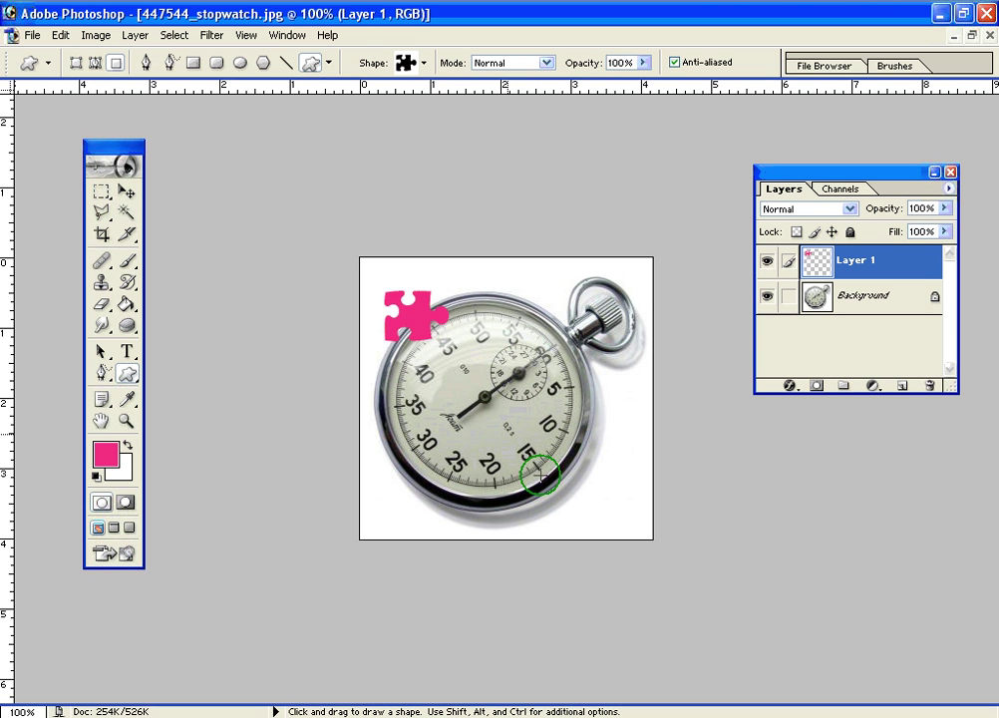
drag(540, 479, 588, 496)
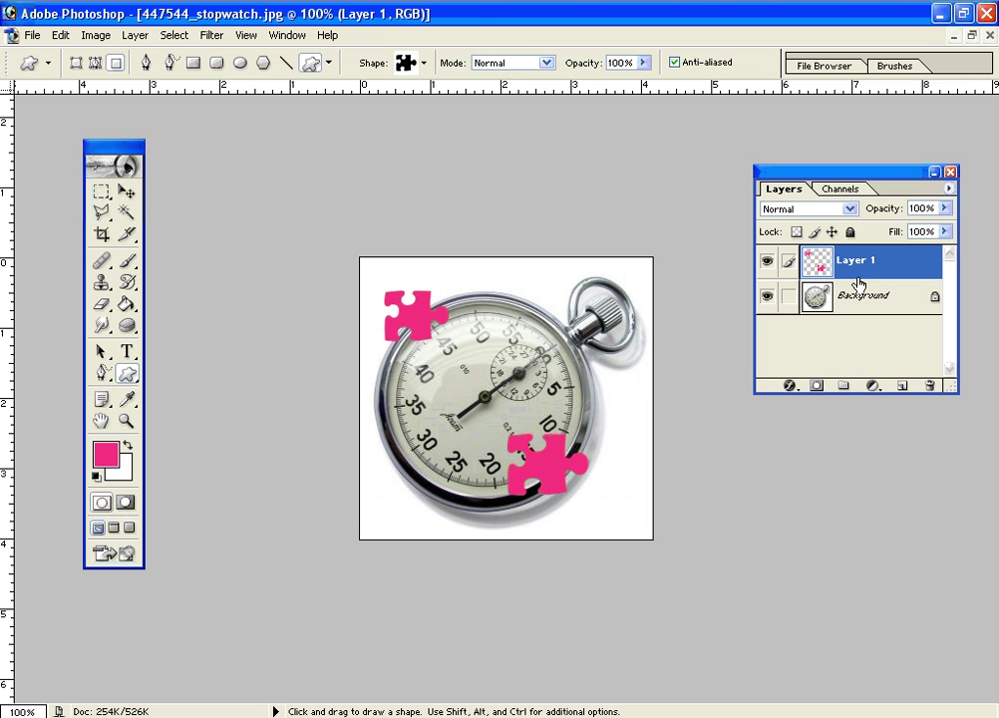
- Shift both puzzle pieces slightly right, and move only the lower one onto the dial using a rectangular selection, finally deselecting it
click(126, 191)
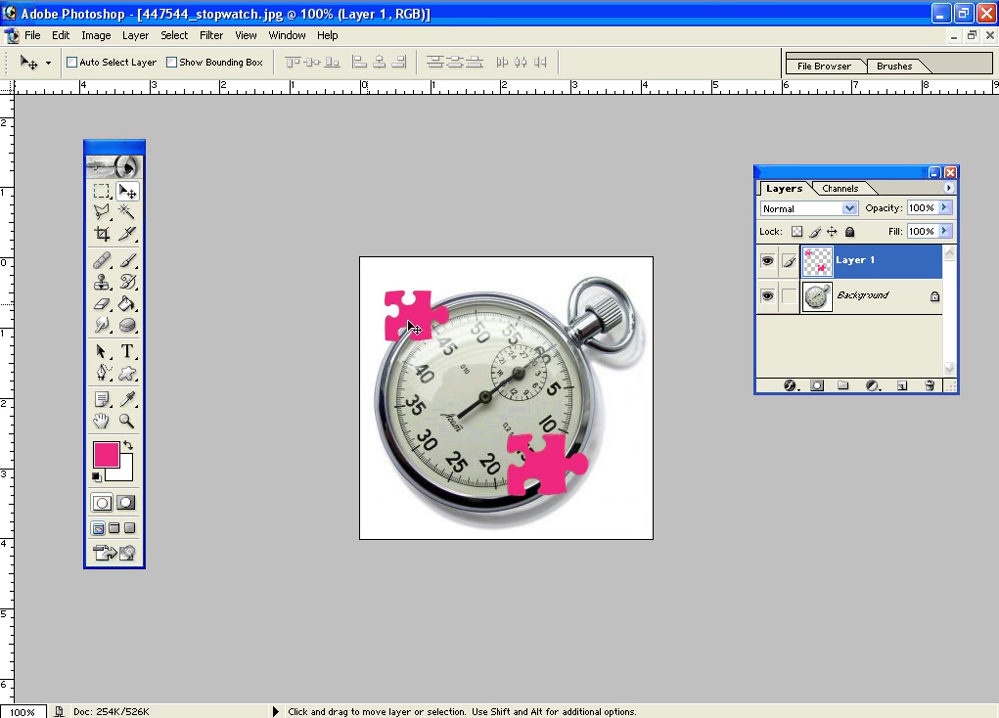
drag(420, 320, 395, 288)
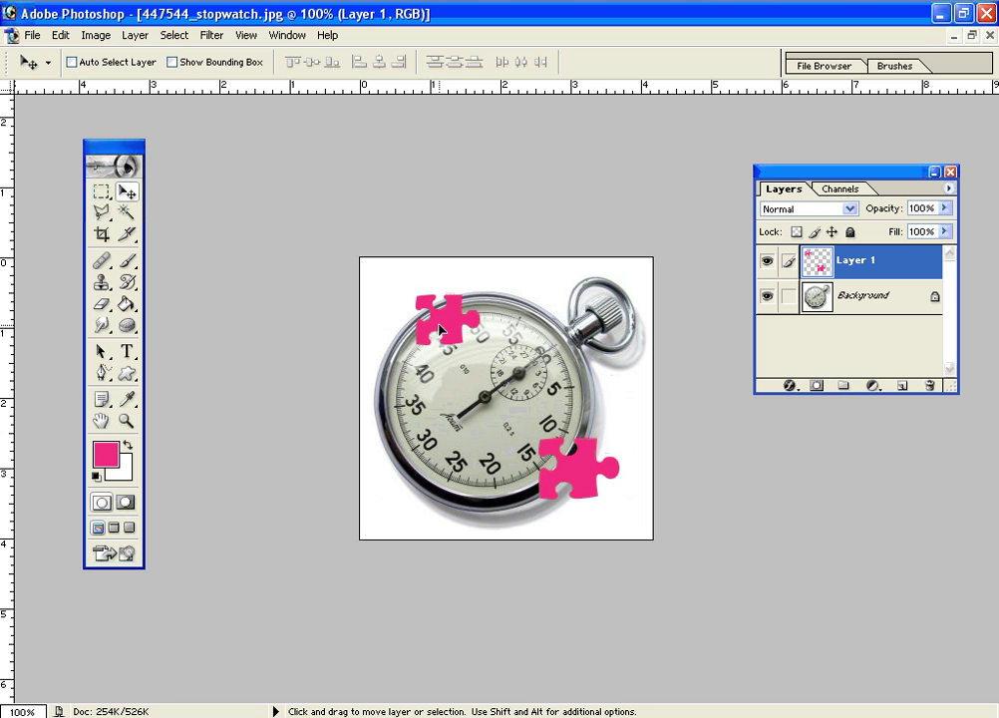
click(100, 191)
drag(510, 411, 669, 539)
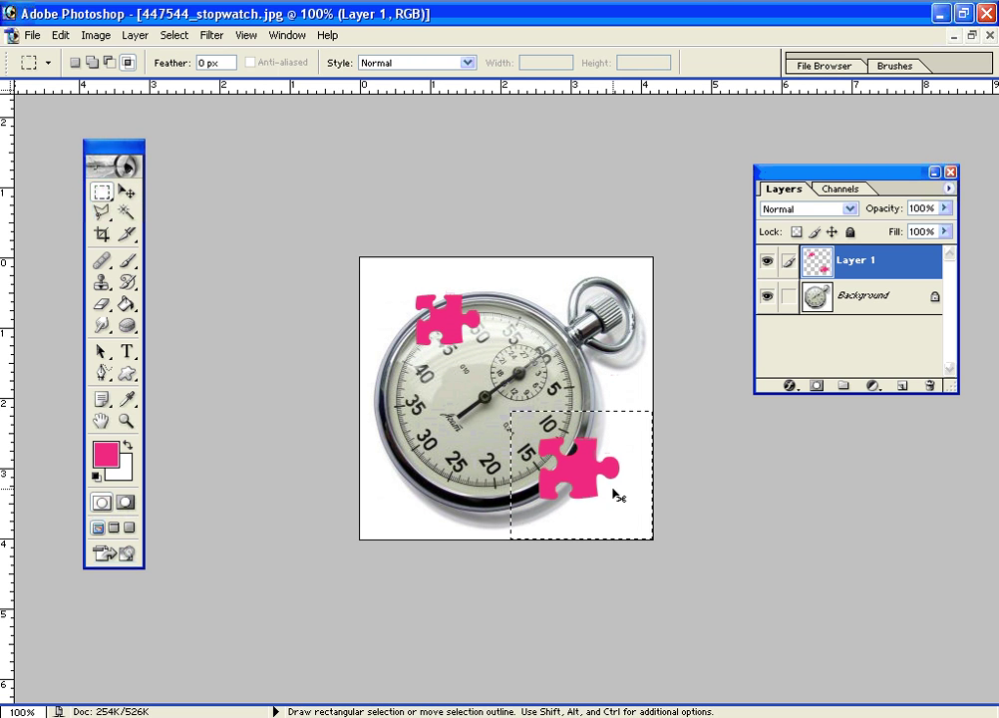
drag(589, 488, 519, 445)
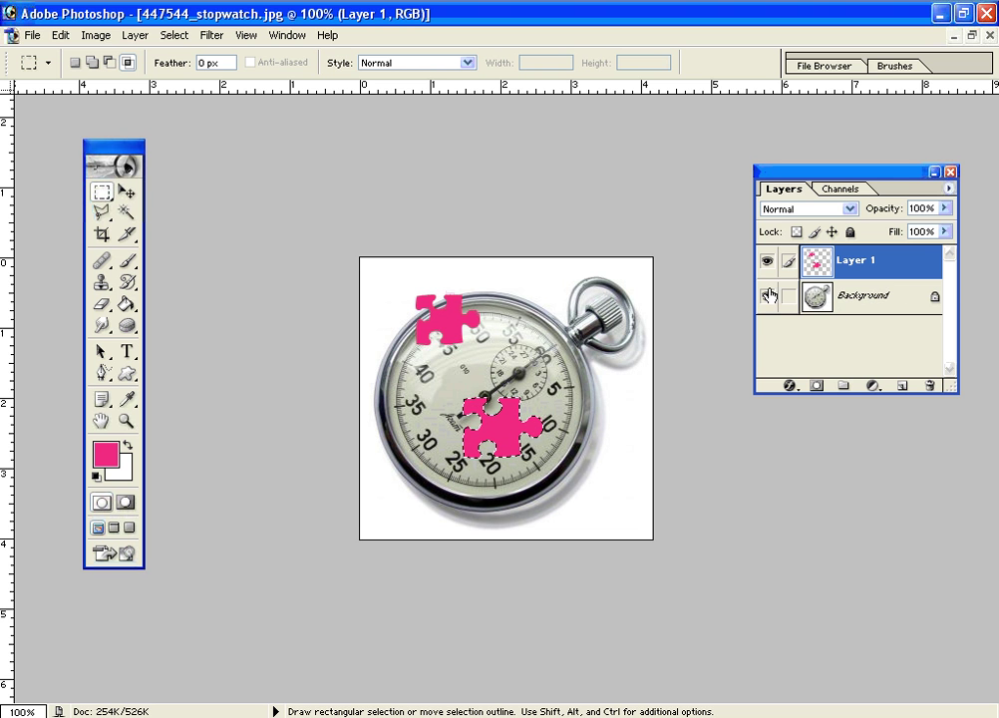
key(ctrl+d)
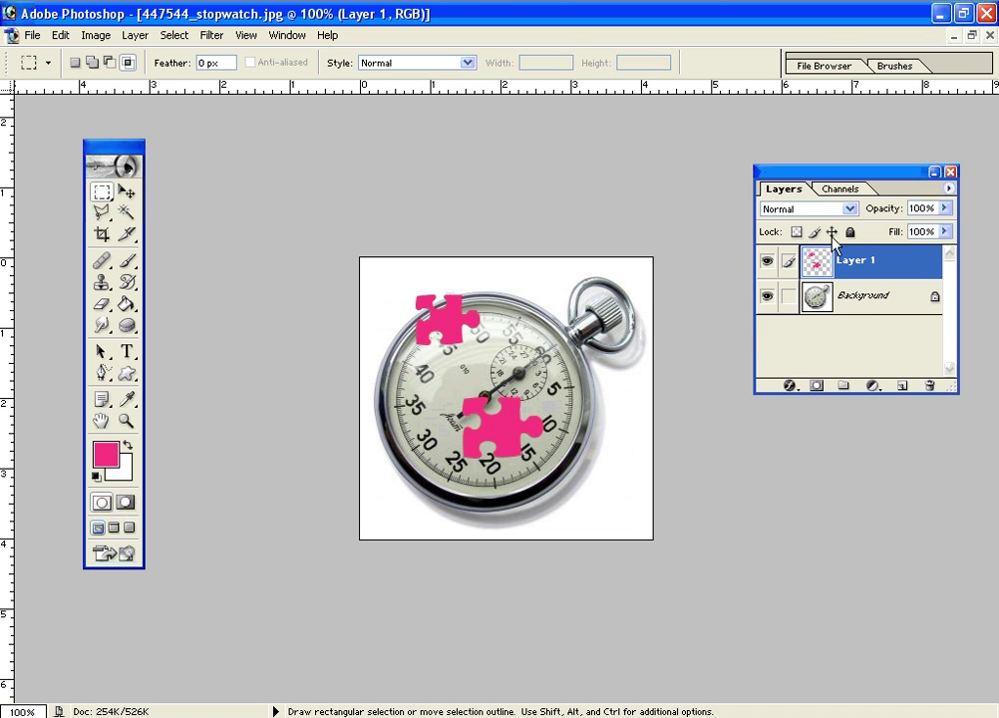
- Add four empty layers, Layer 2 to Layer 5, and lengthen and raise the Layers palette so the whole stack fits
click(903, 386)
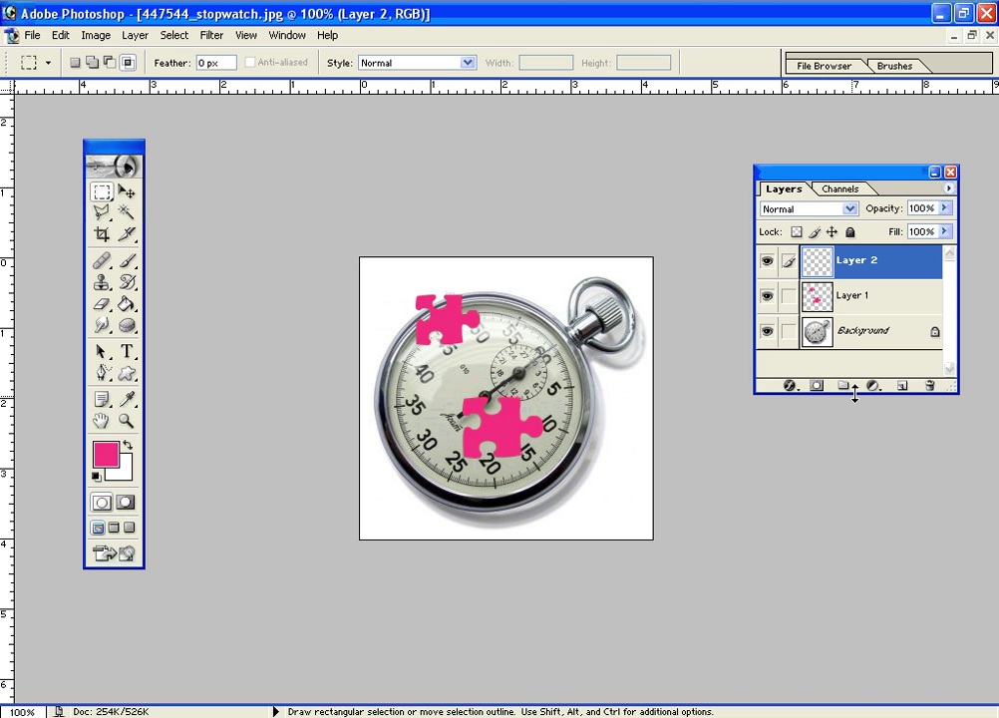
drag(861, 396, 859, 688)
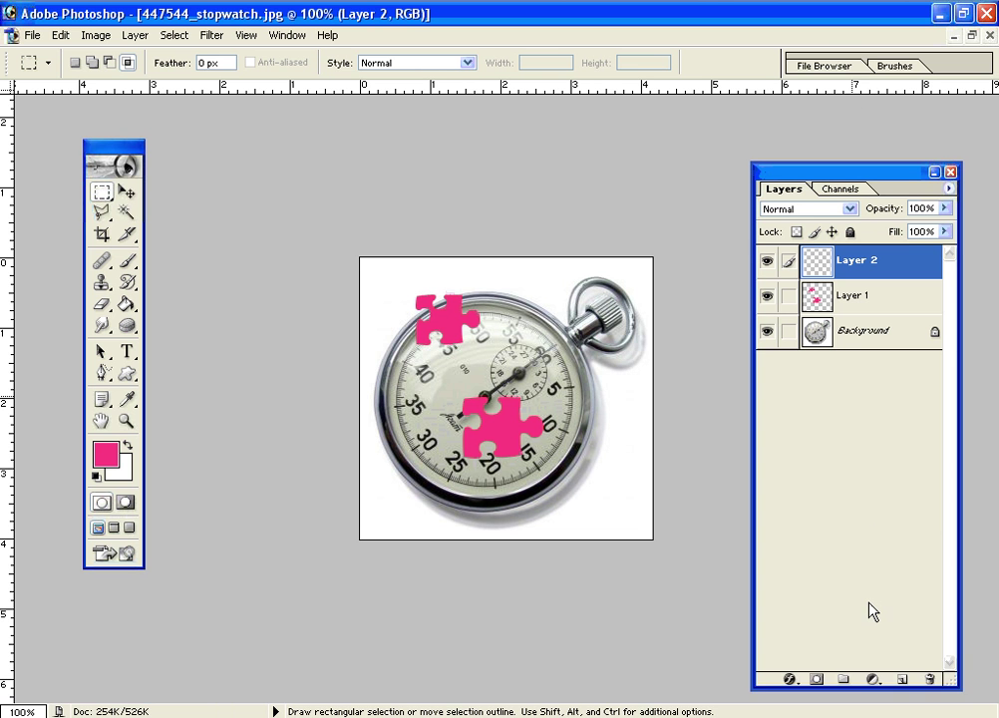
click(902, 679)
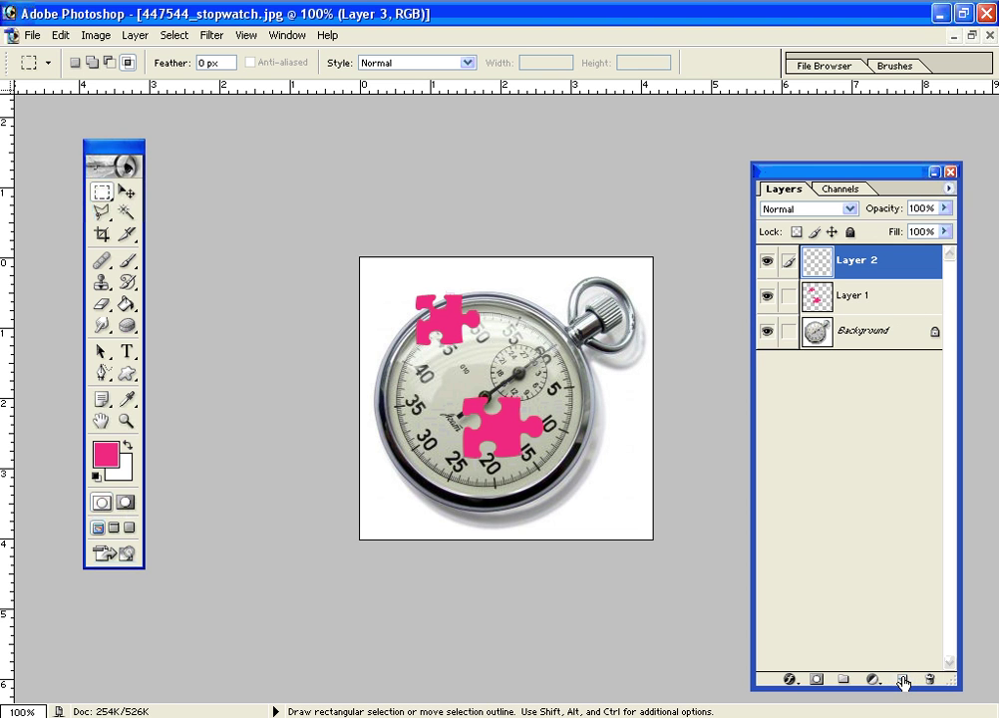
click(903, 679)
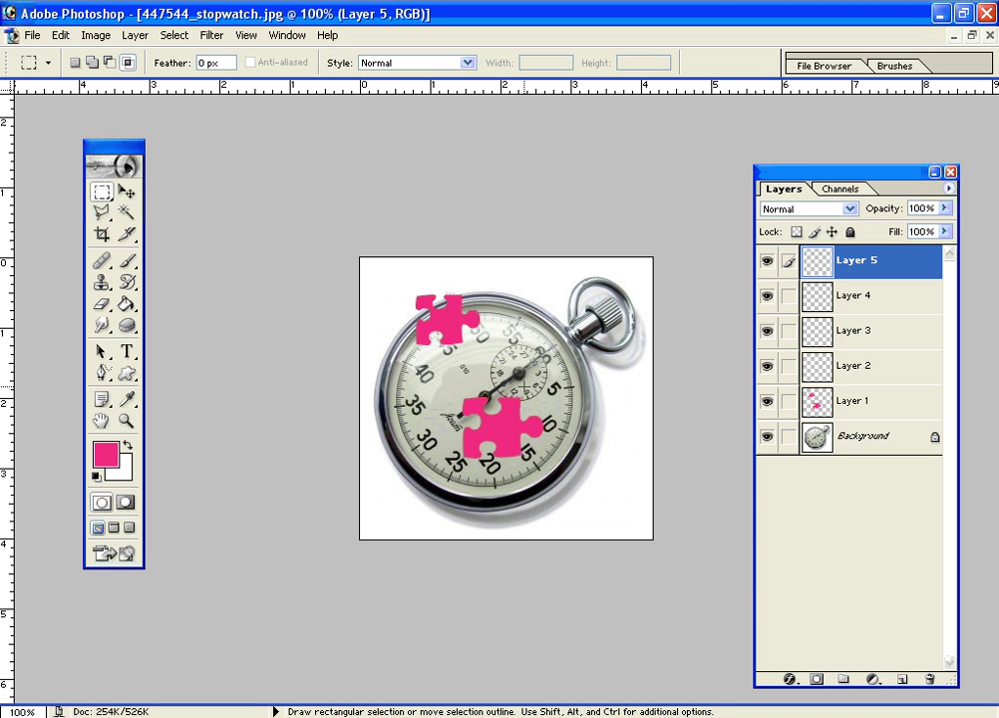
drag(845, 171, 838, 105)
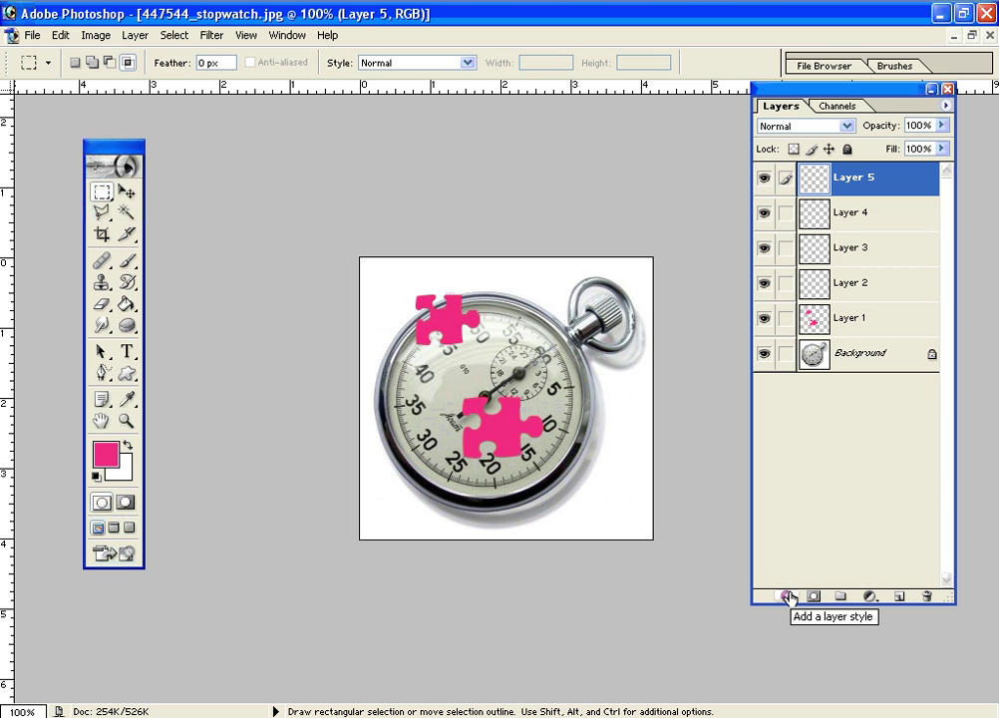
- Open the layer style settings for the empty Layer 5 and place the dialog clear of the stopwatch image
click(789, 597)
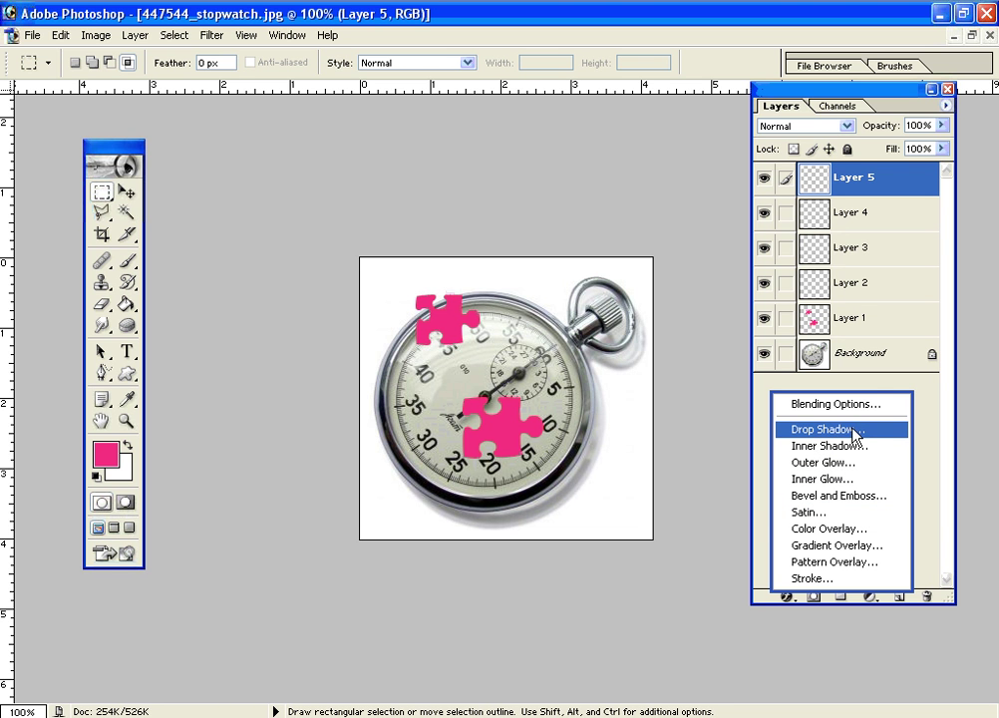
click(695, 505)
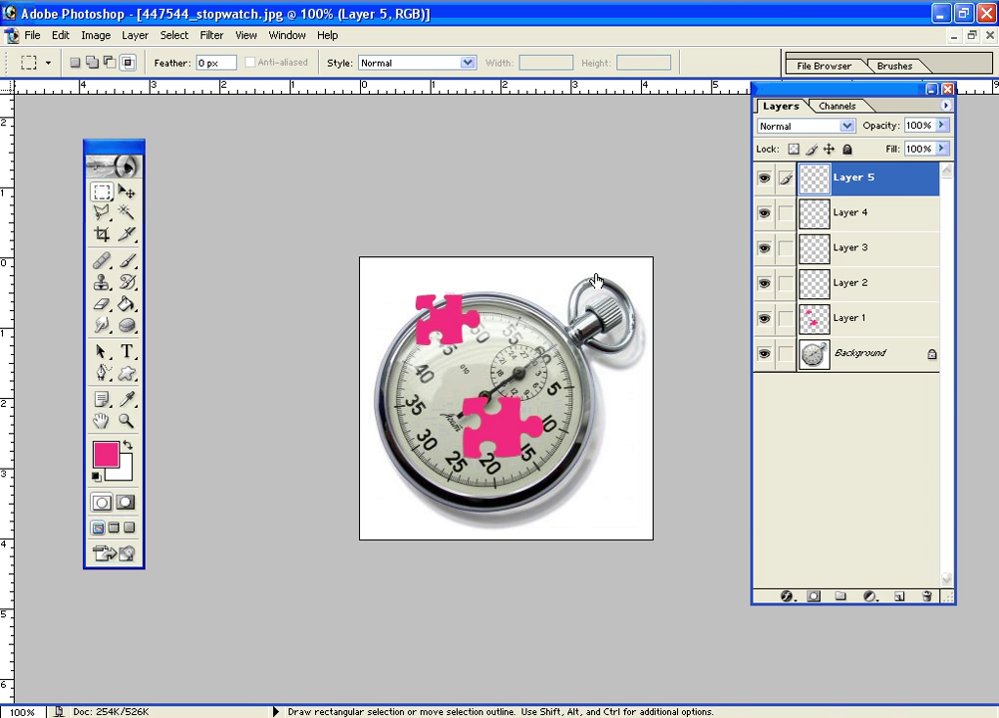
double_click(921, 188)
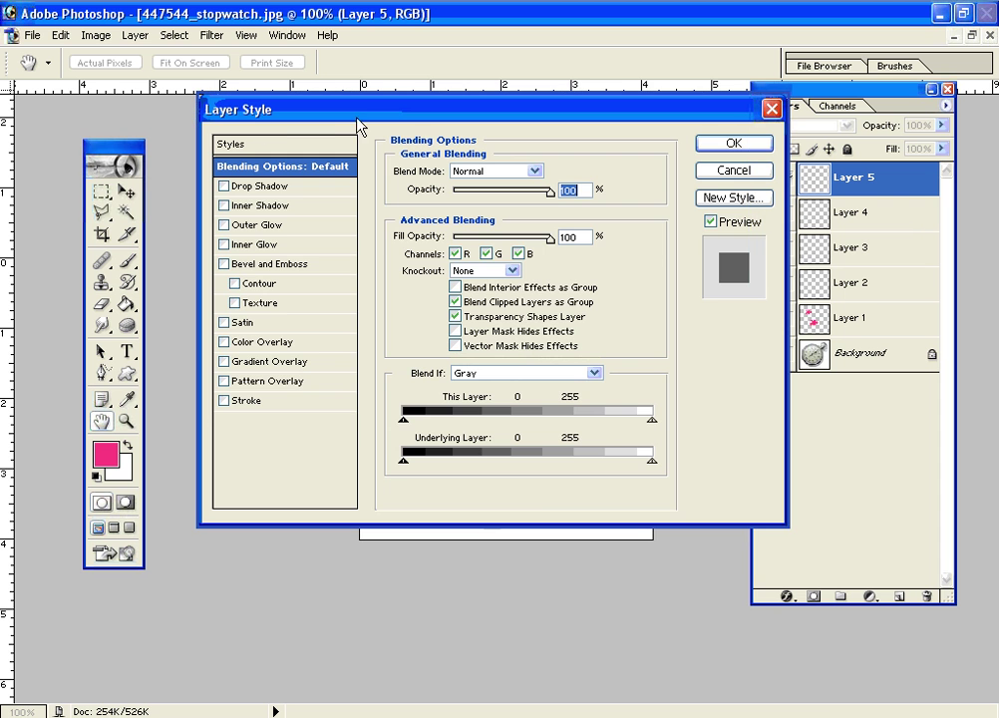
drag(452, 143, 774, 583)
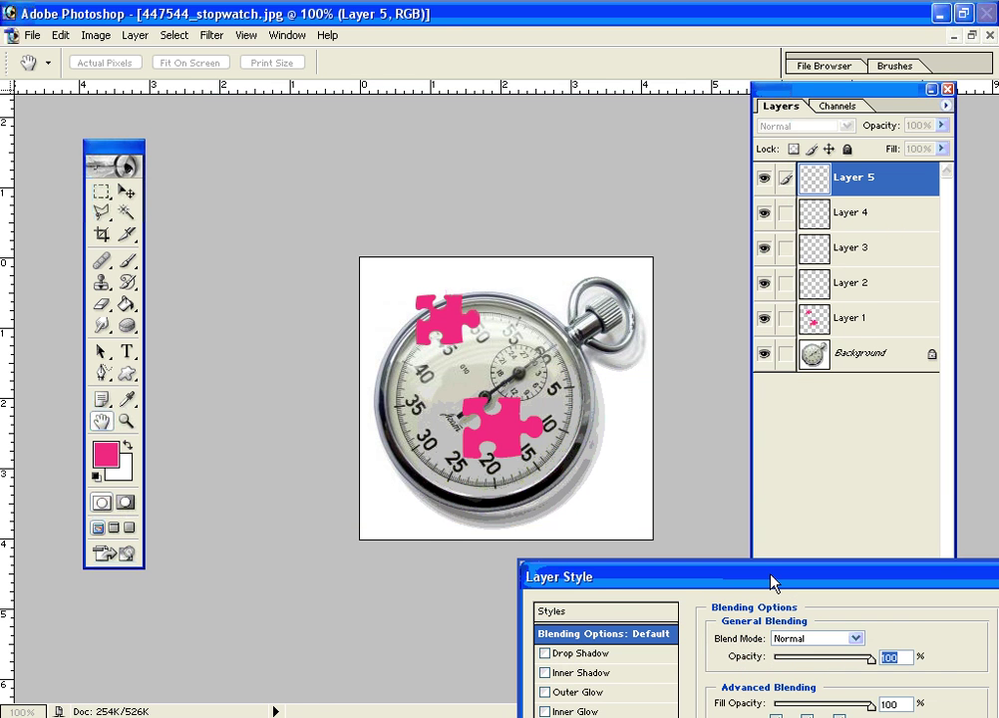
drag(787, 532, 767, 104)
click(786, 596)
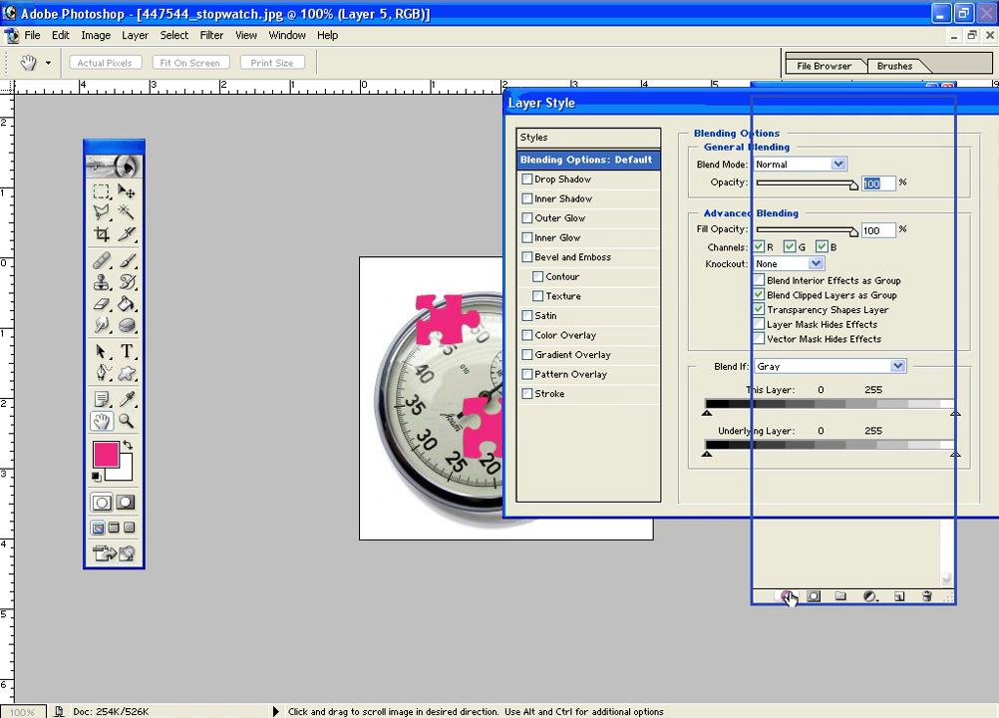
click(671, 349)
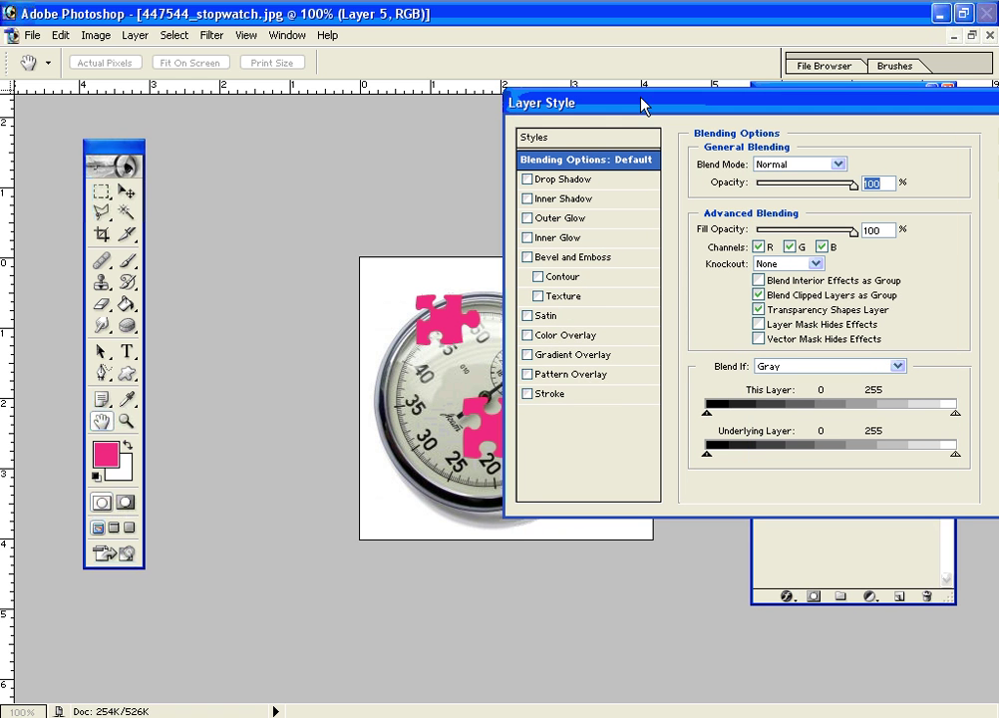
drag(644, 103, 784, 346)
click(795, 151)
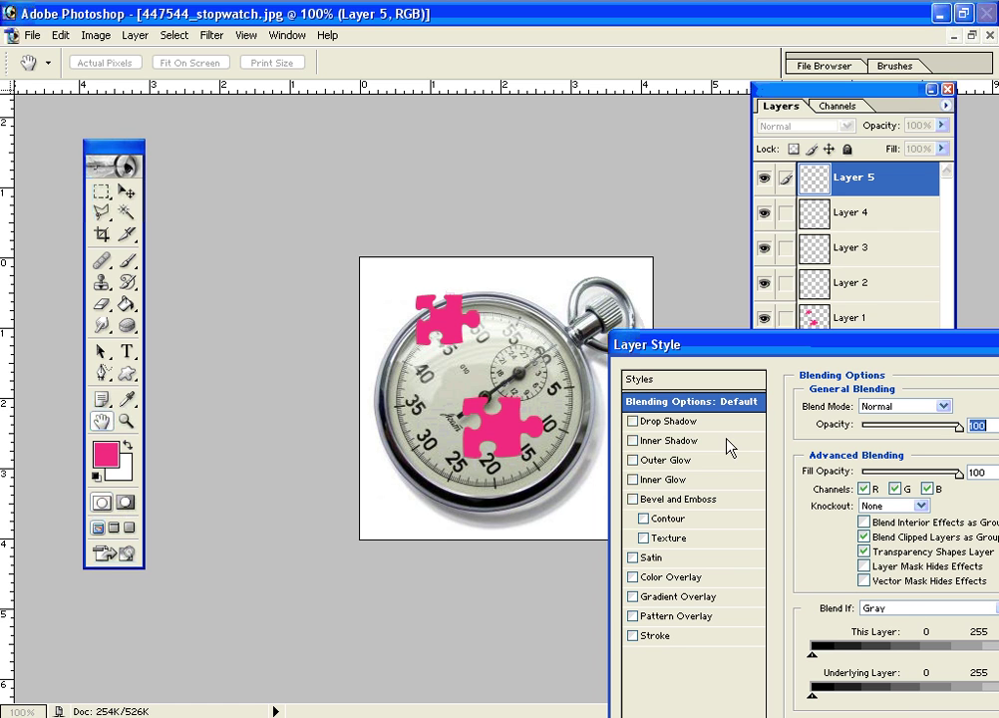
- Try a Drop Shadow on the empty Layer 5, switch it off again and cancel the layer style settings
click(634, 423)
click(674, 423)
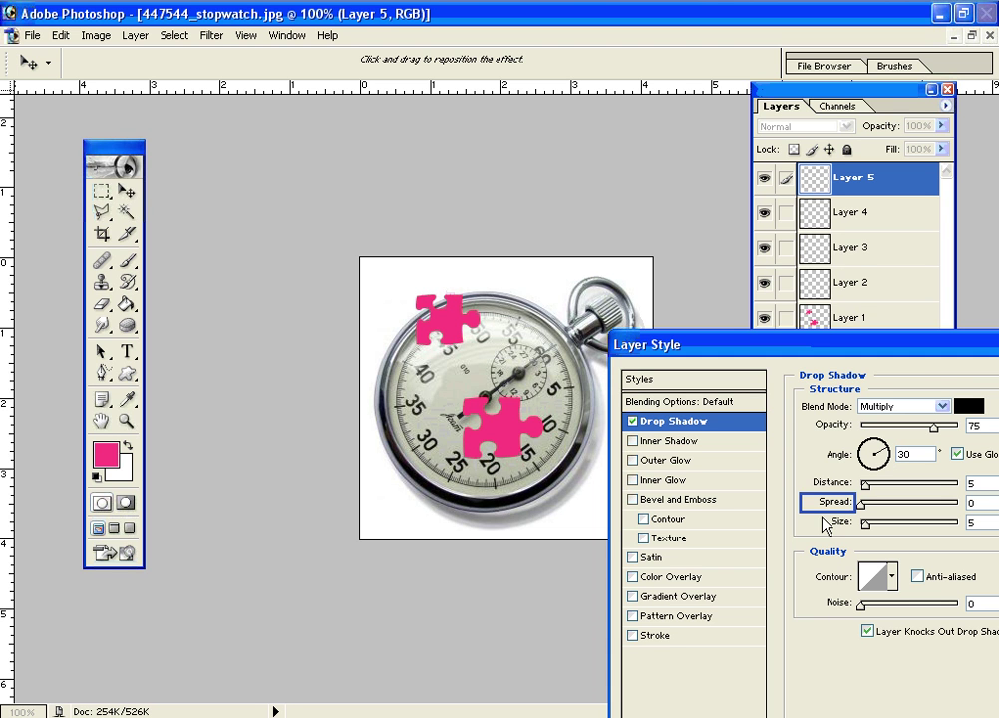
click(634, 426)
key(space)
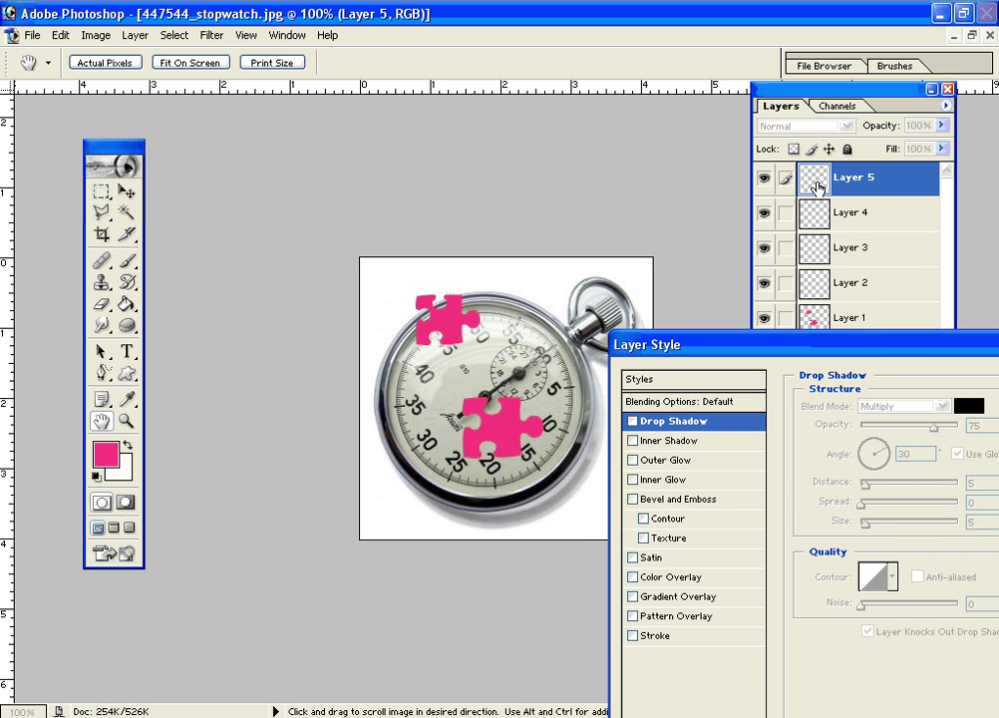
drag(895, 350, 457, 305)
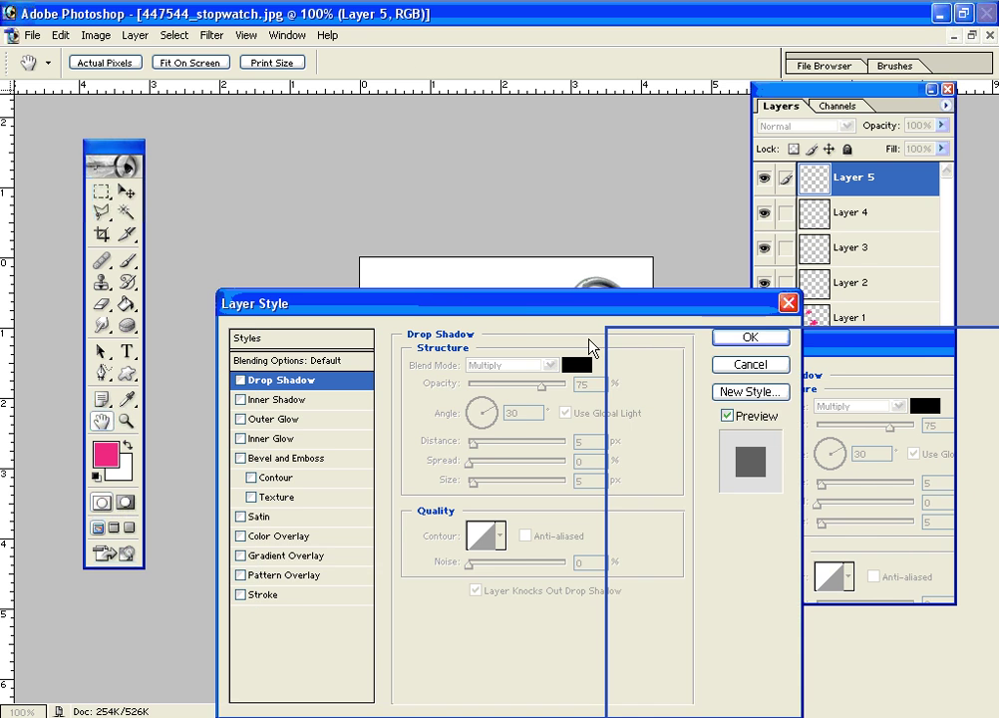
click(679, 357)
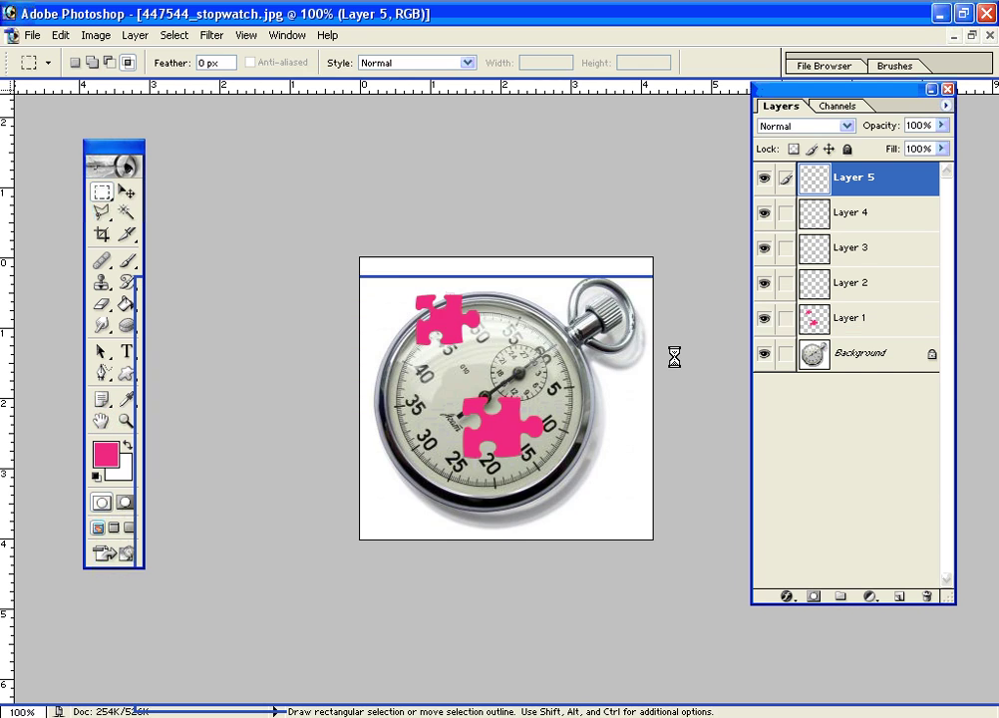
- Zoom in to 200% and open the layer style settings for Layer 1, keeping the puzzle pieces in view
click(895, 324)
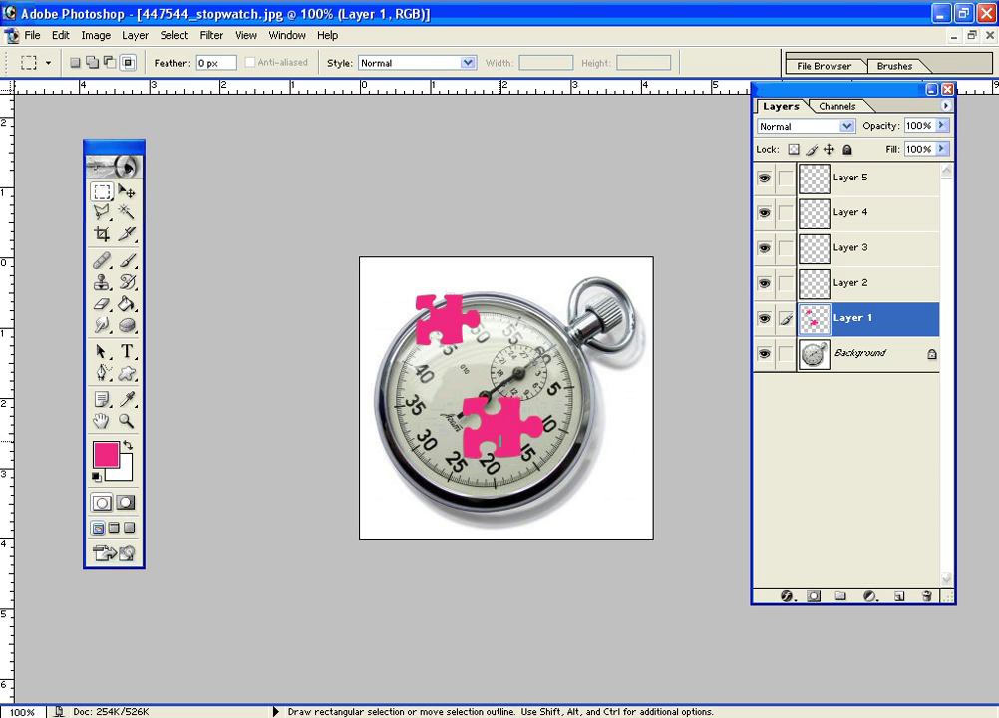
key(z)
click(503, 408)
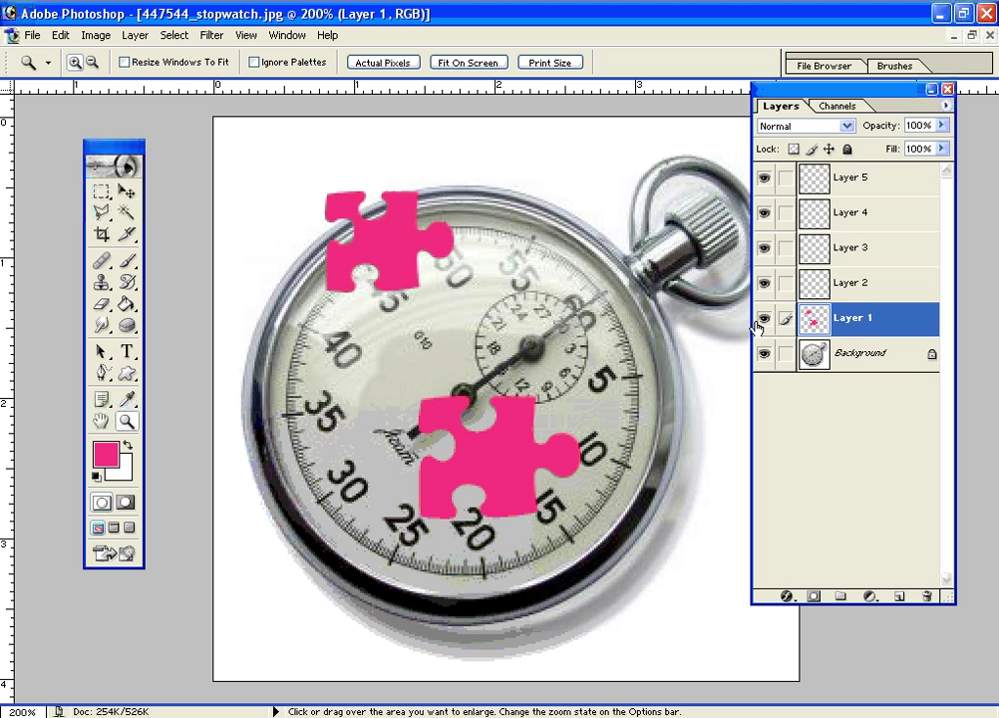
double_click(926, 318)
key(h)
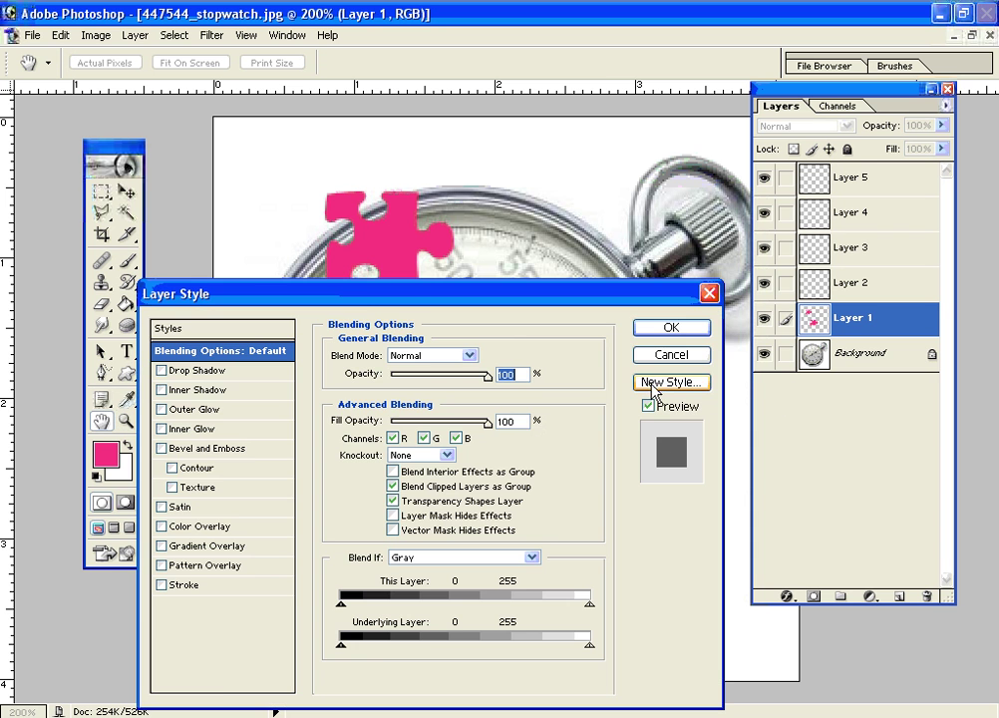
drag(423, 249, 748, 185)
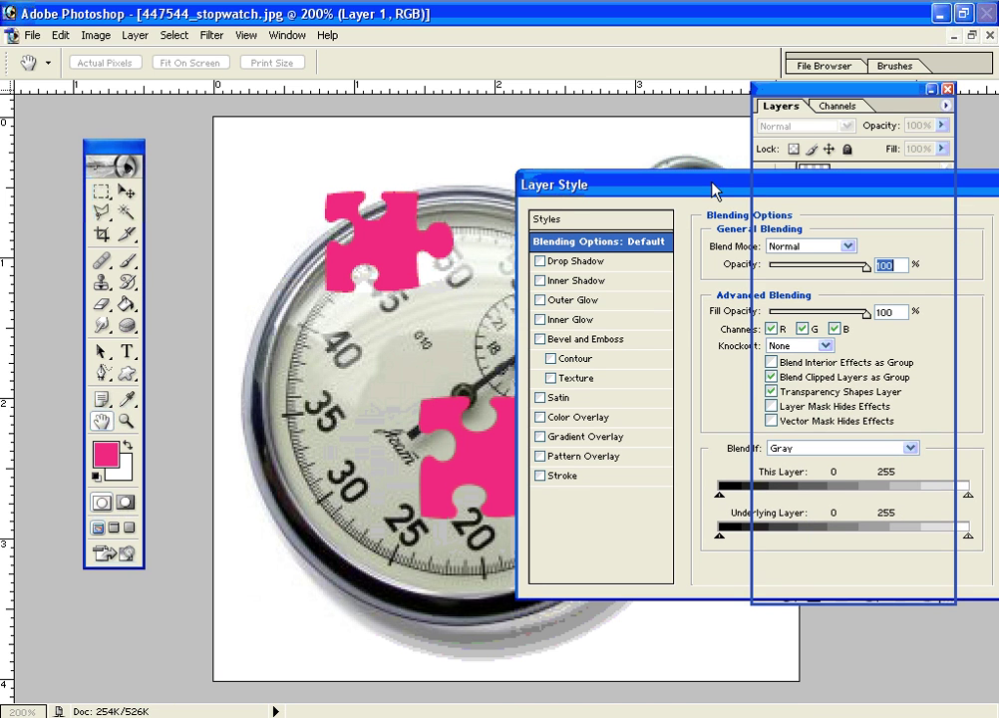
- Preview a Drop Shadow on the puzzle pieces, and replace it with Bevel and Emboss, keeping both pieces uncovered
click(540, 262)
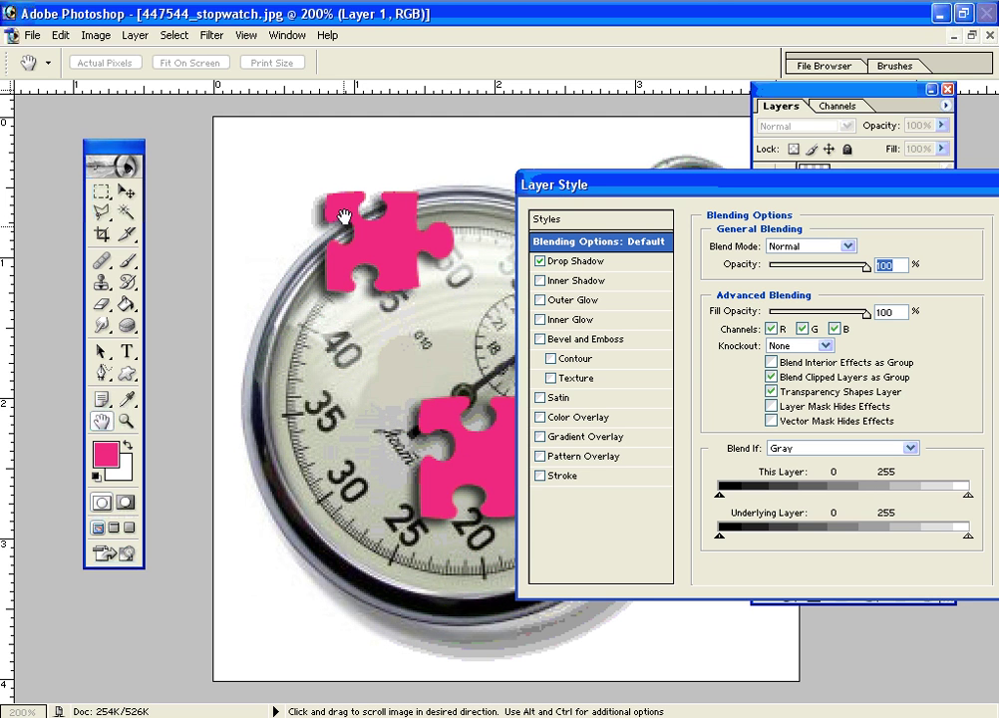
click(539, 261)
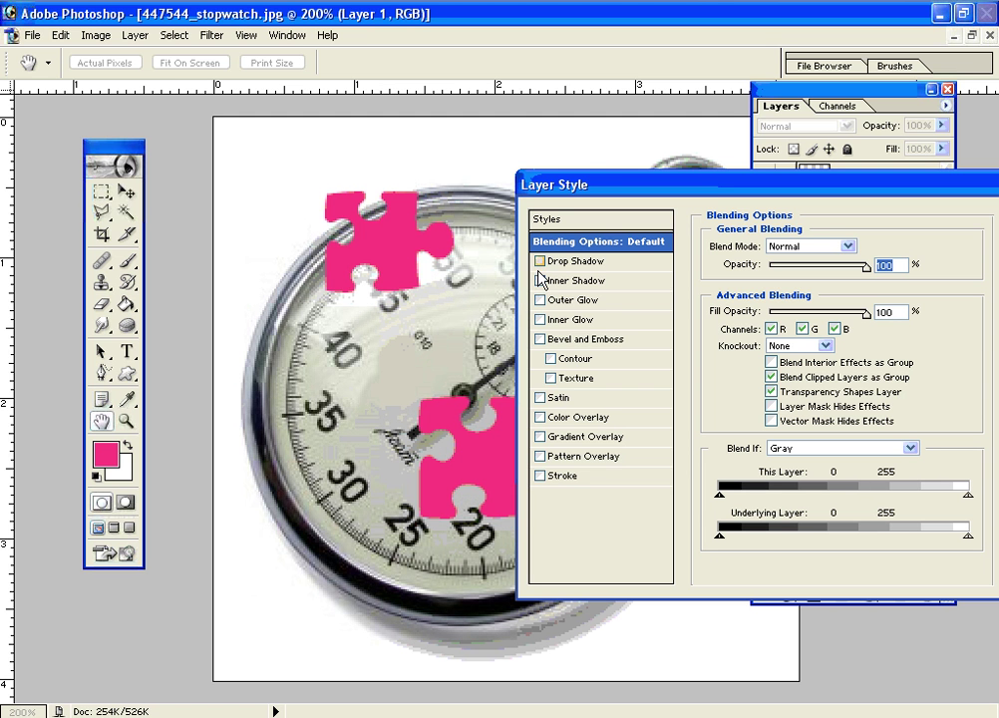
click(540, 340)
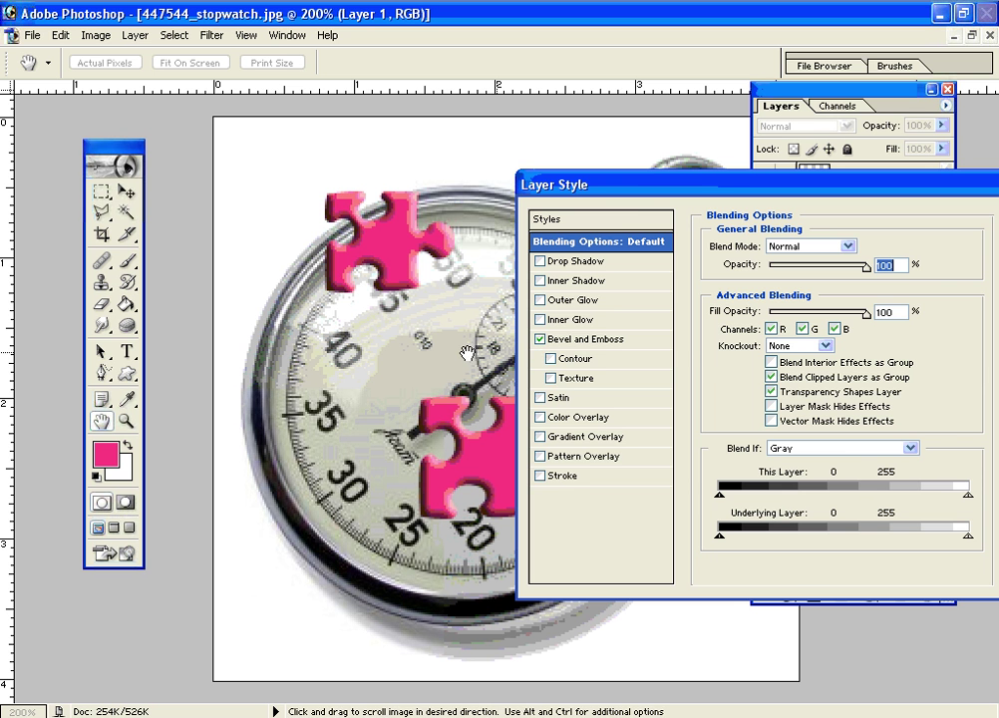
drag(654, 187, 744, 270)
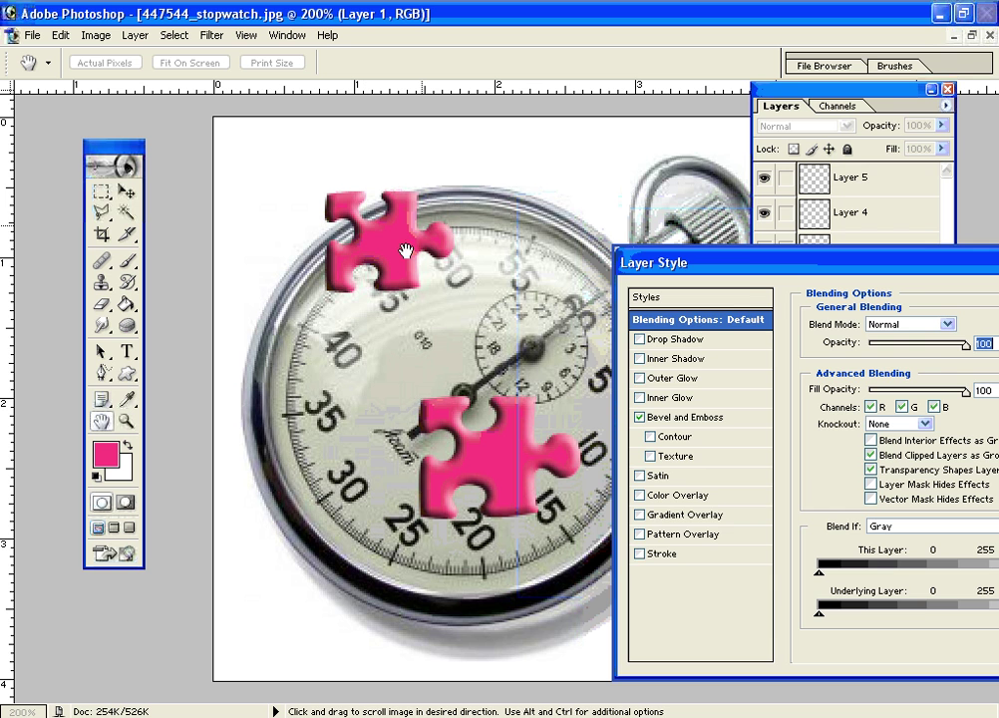
drag(673, 249, 661, 188)
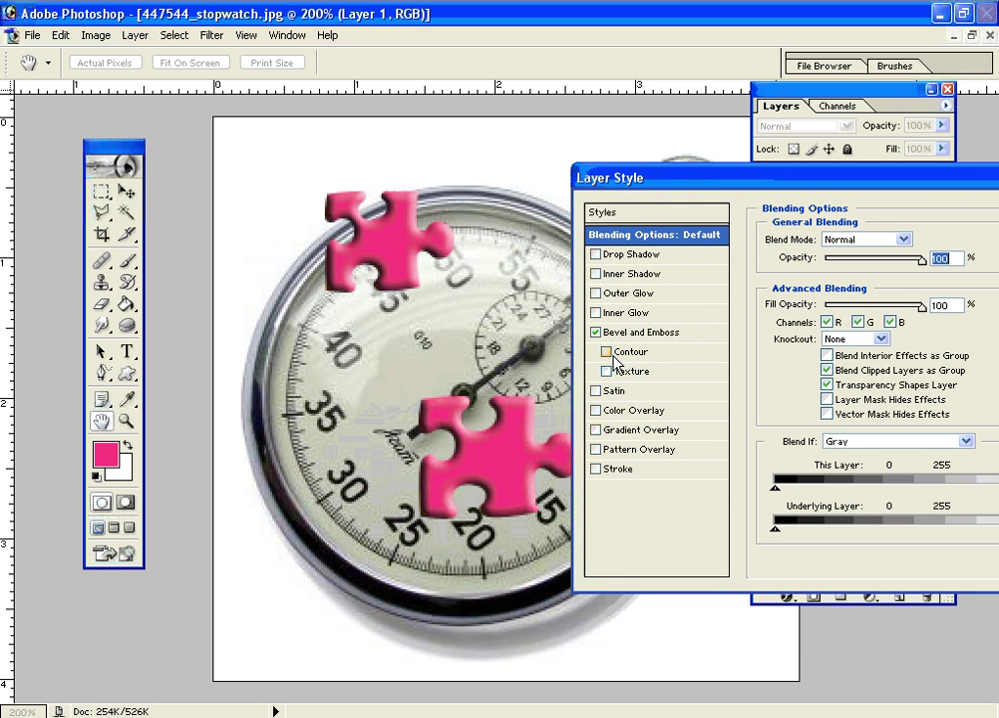
- Try the Emboss and Pillow Emboss styles of the bevel on the puzzle pieces, and switch Bevel and Emboss off
click(649, 334)
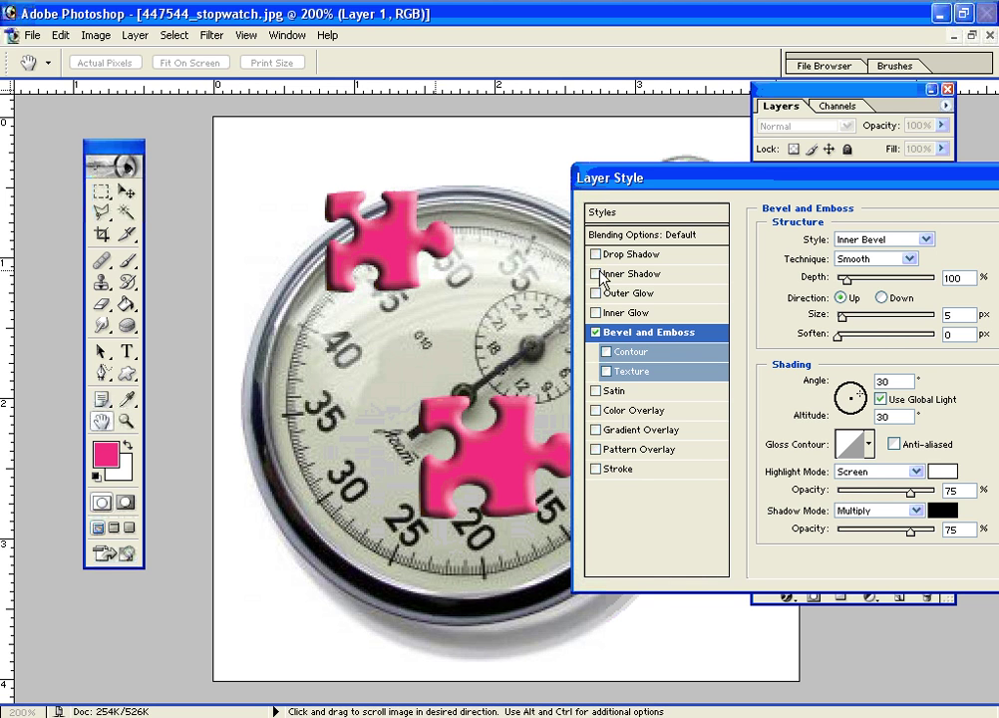
click(903, 240)
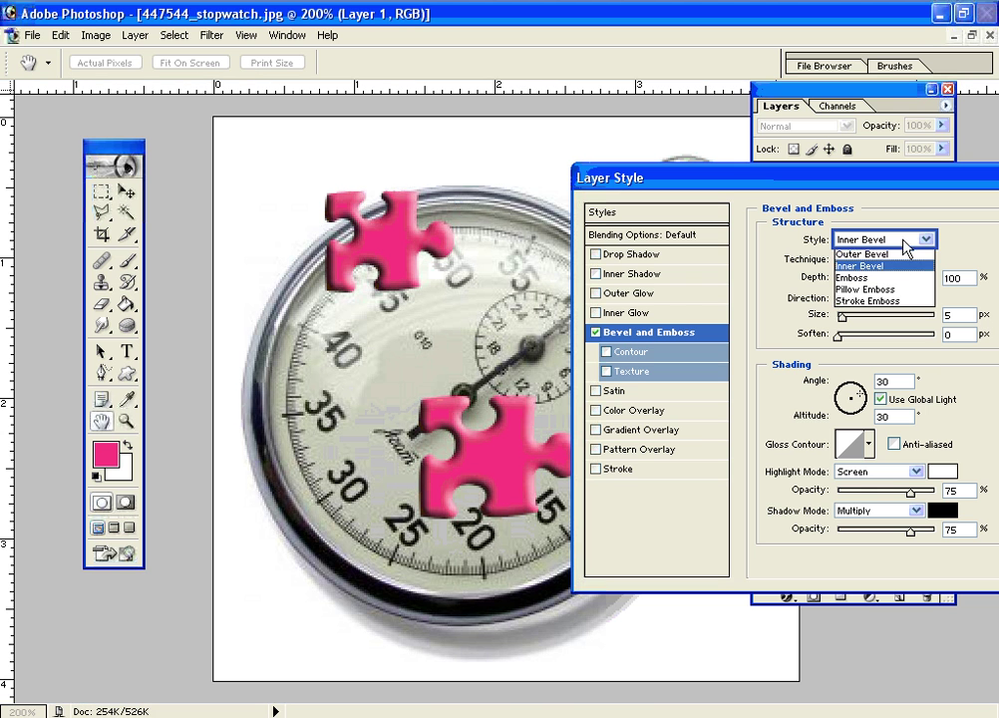
click(904, 278)
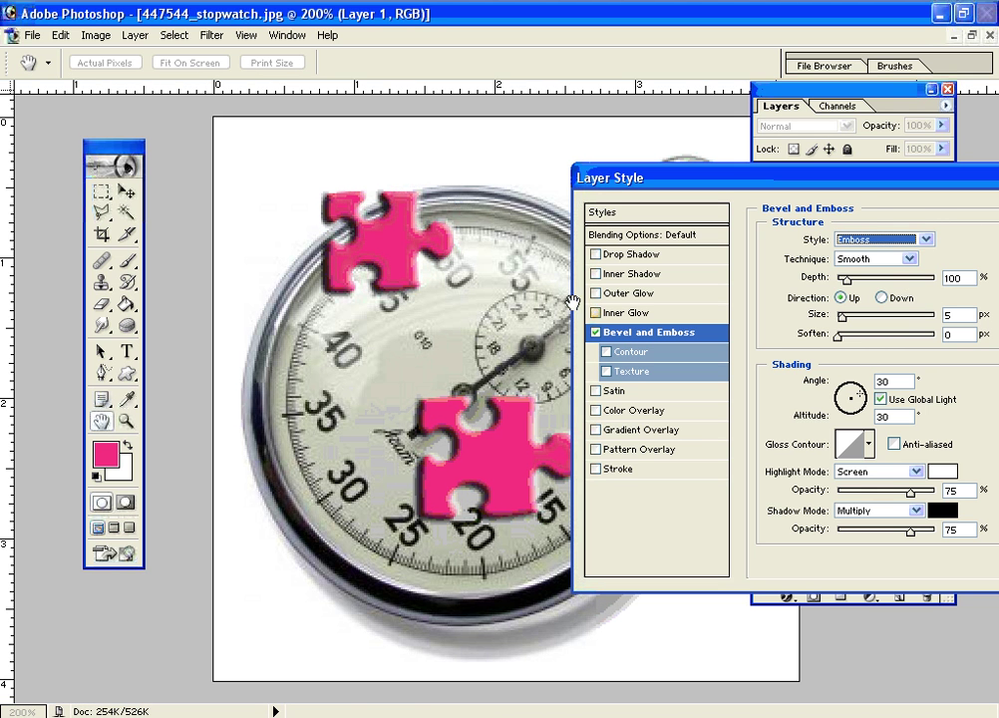
click(893, 240)
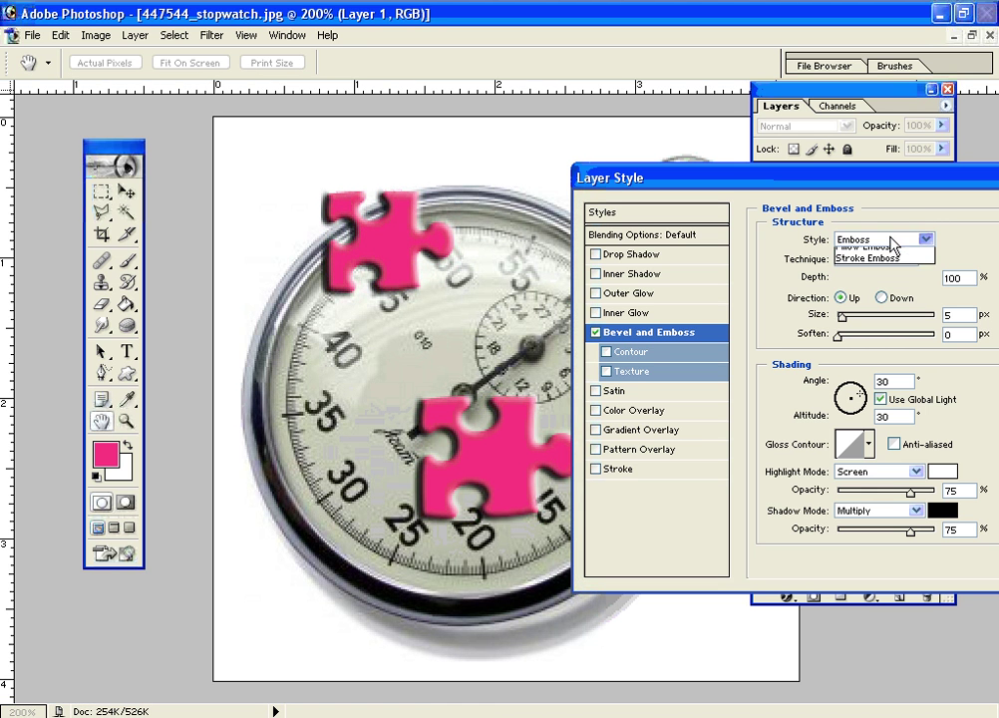
click(882, 289)
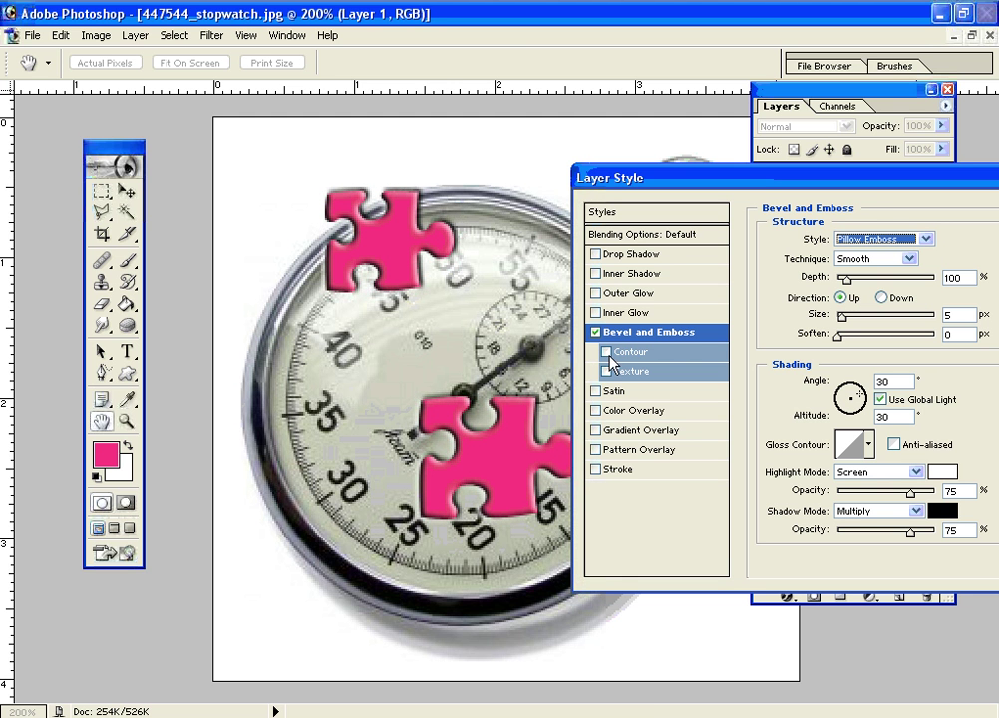
click(596, 333)
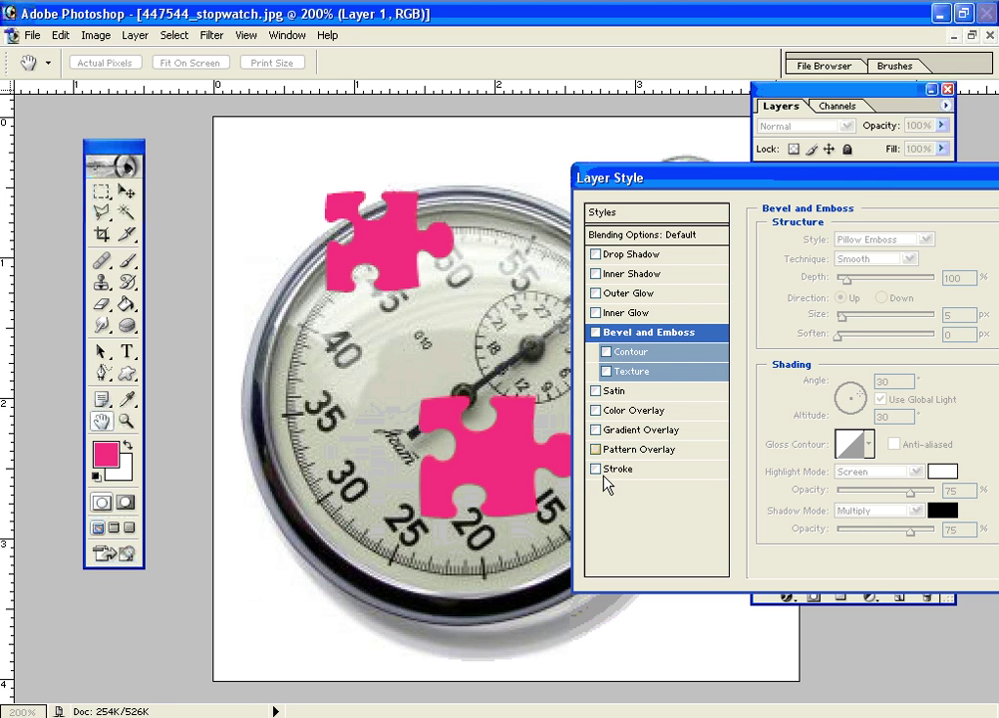
- Add a Stroke effect to the puzzle pieces and set its color to blue 272BCF
click(595, 470)
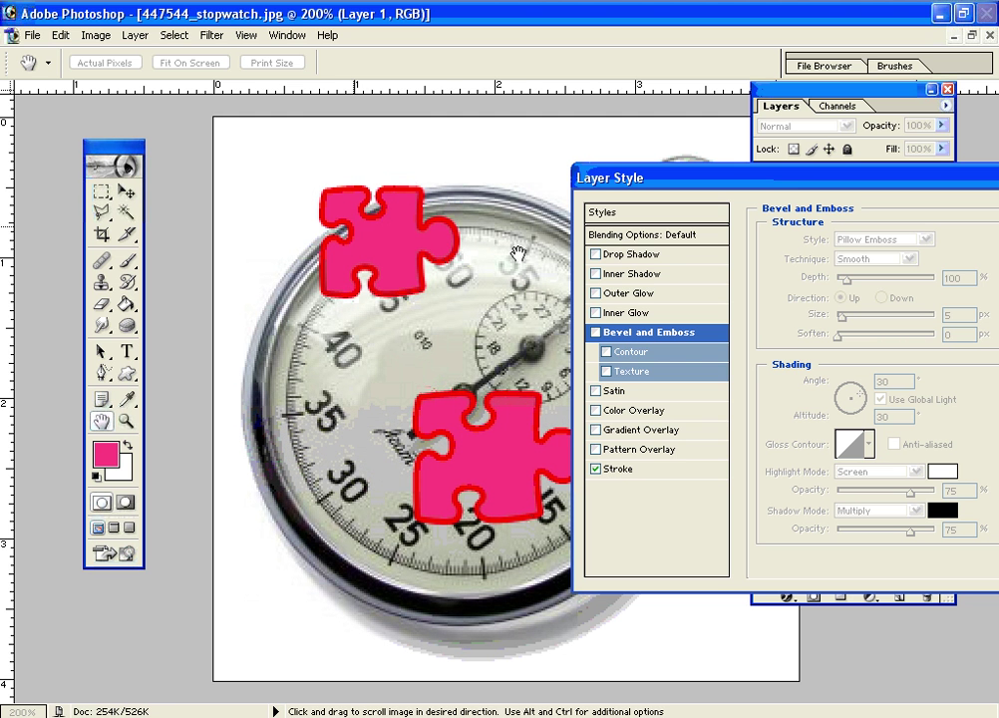
click(625, 475)
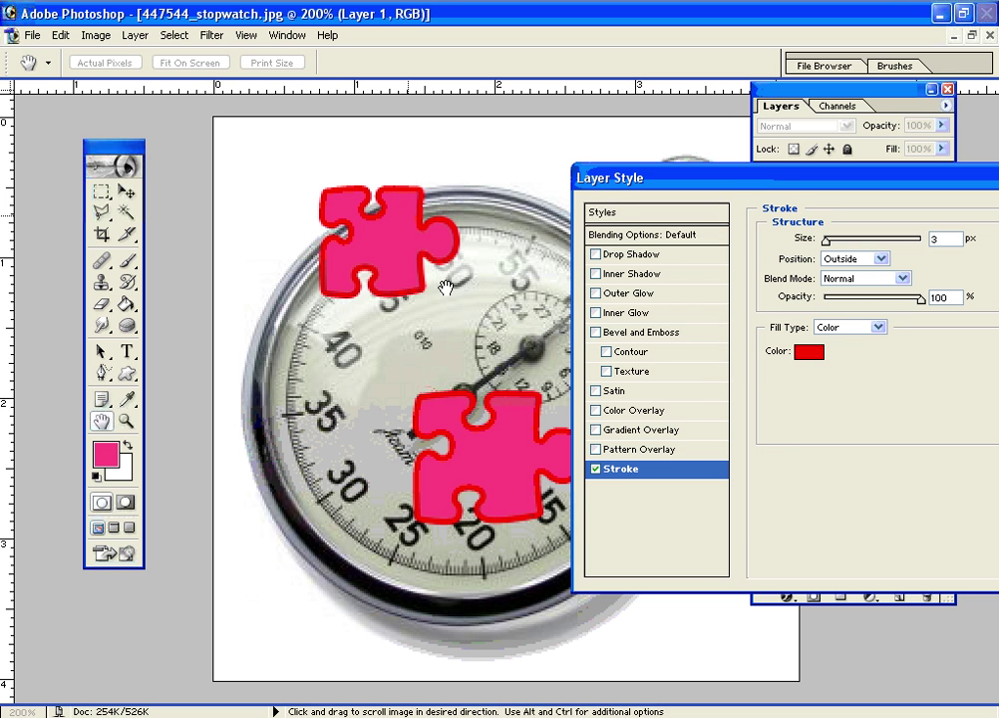
click(804, 352)
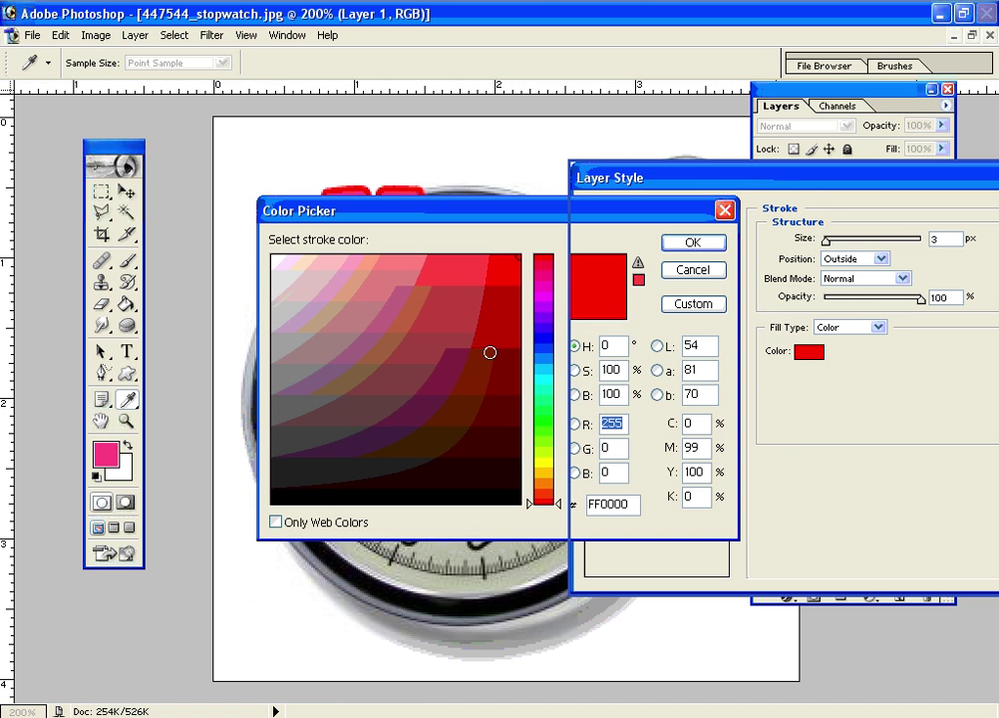
click(540, 342)
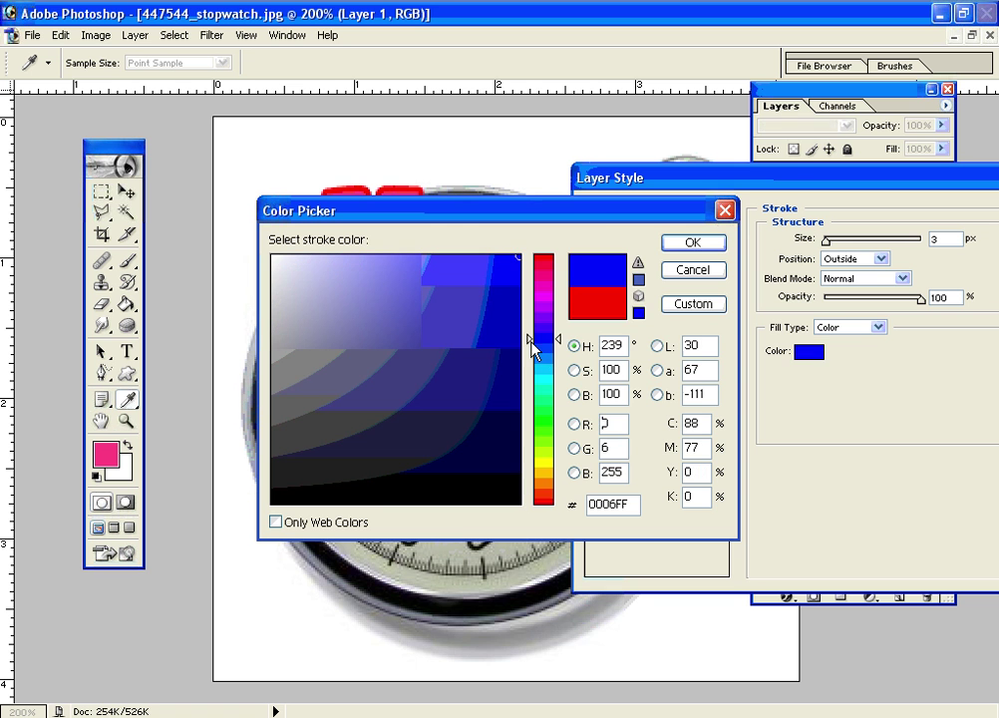
click(470, 299)
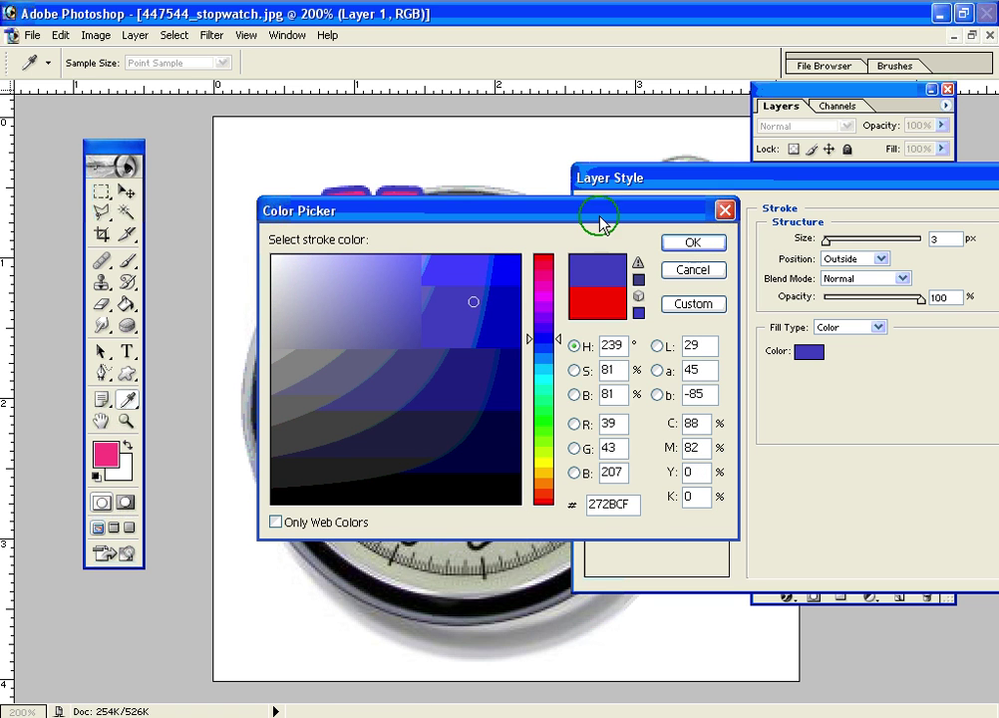
drag(602, 207, 615, 344)
click(704, 379)
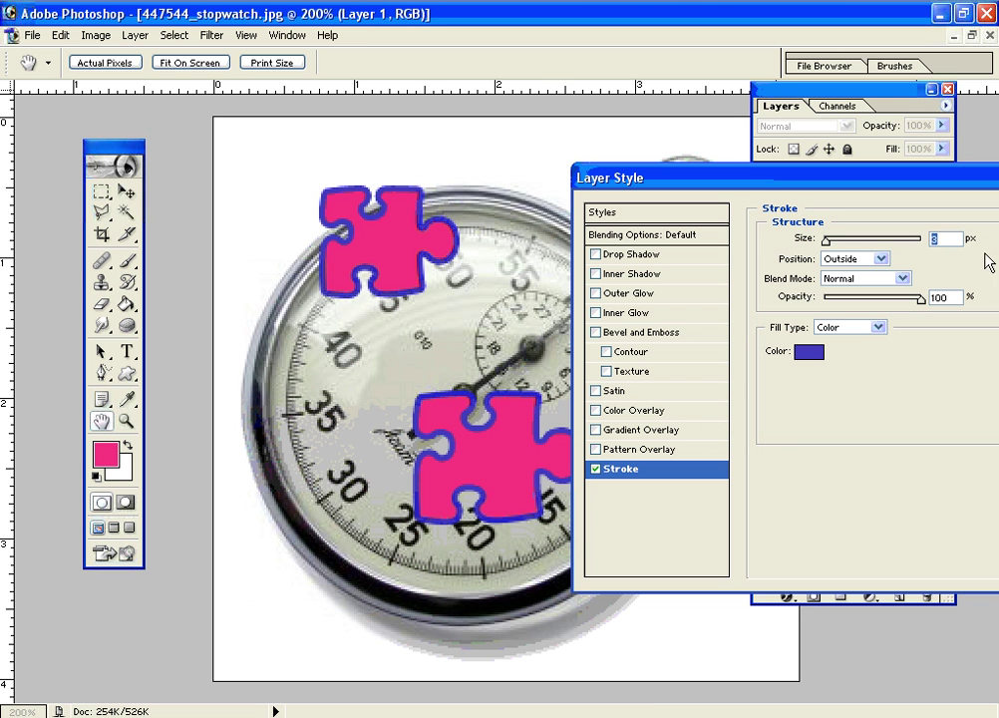
- Set the stroke size of the puzzle pieces to 2 px and try the Inside and Center positions
click(947, 236)
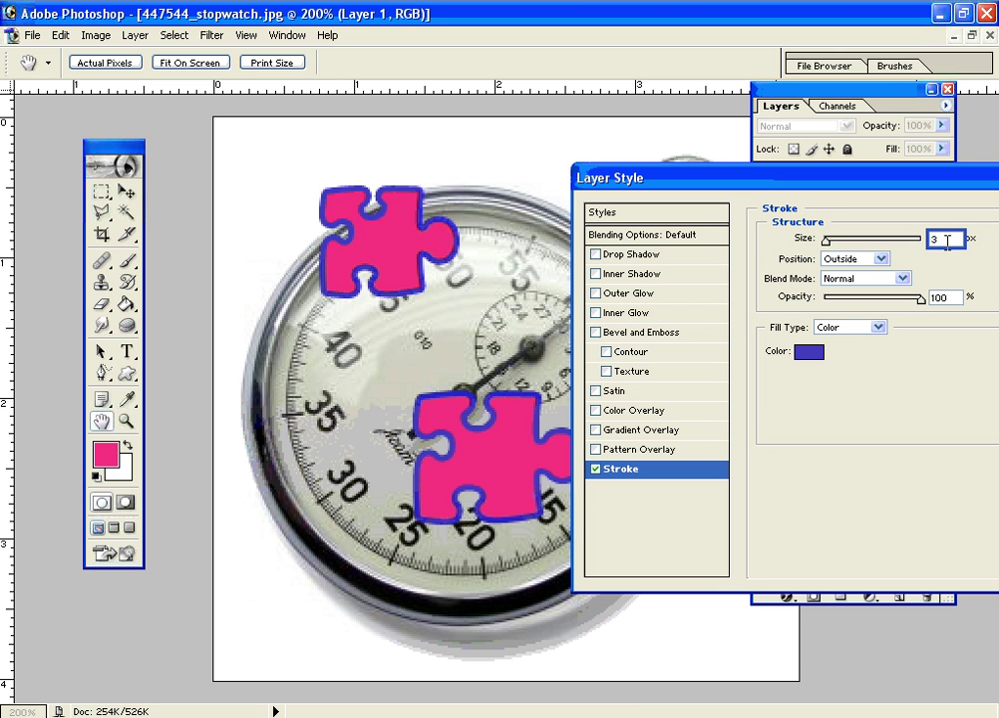
text(2)
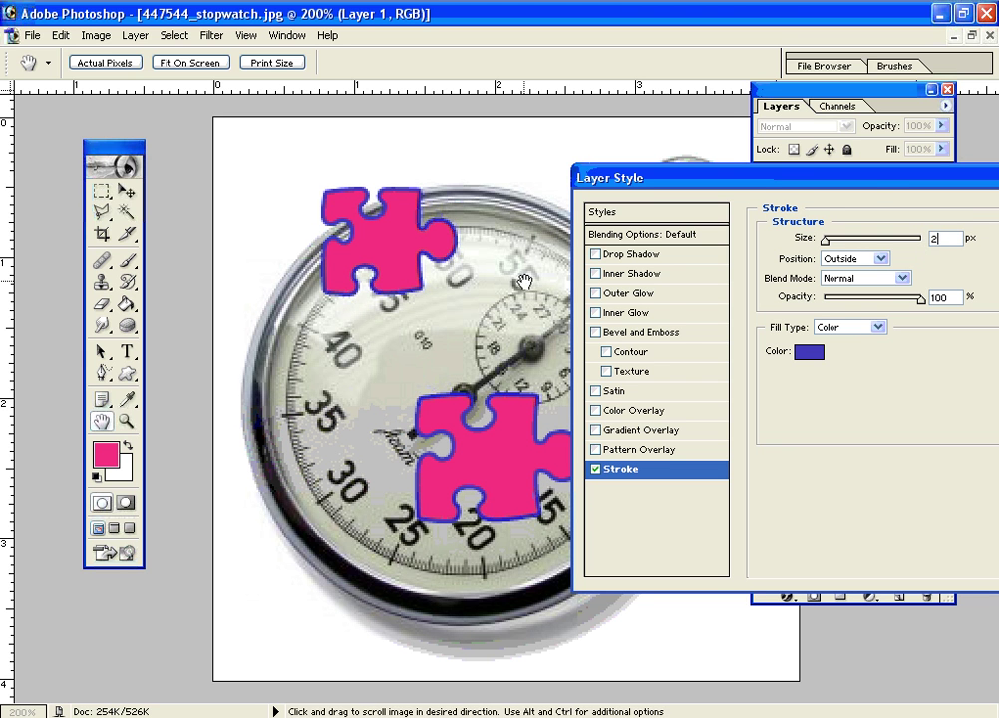
click(883, 261)
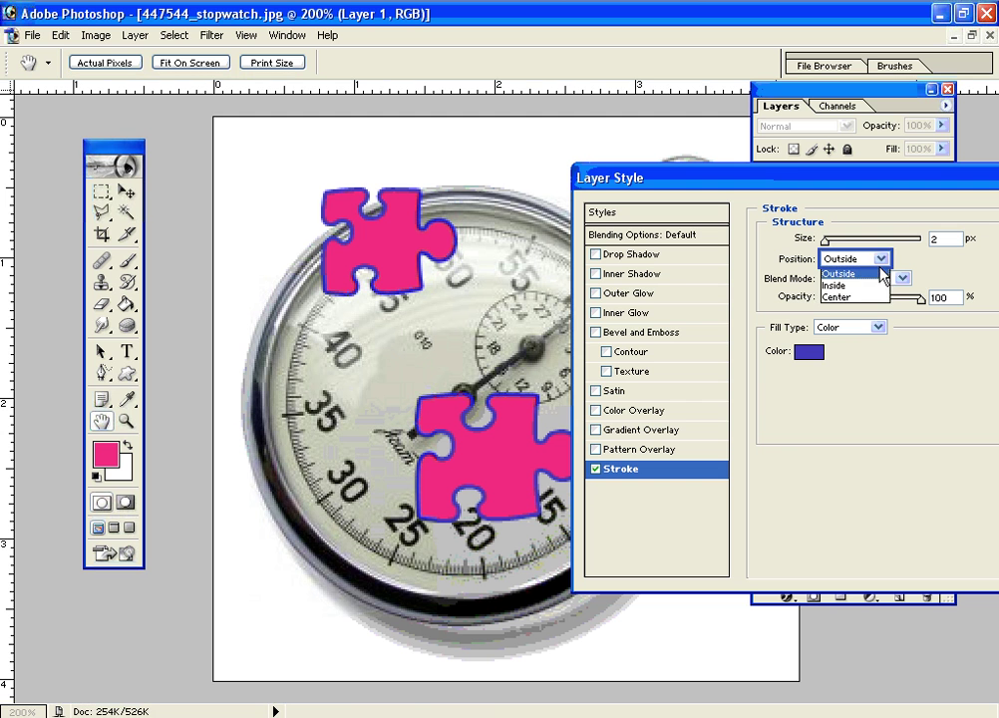
click(882, 286)
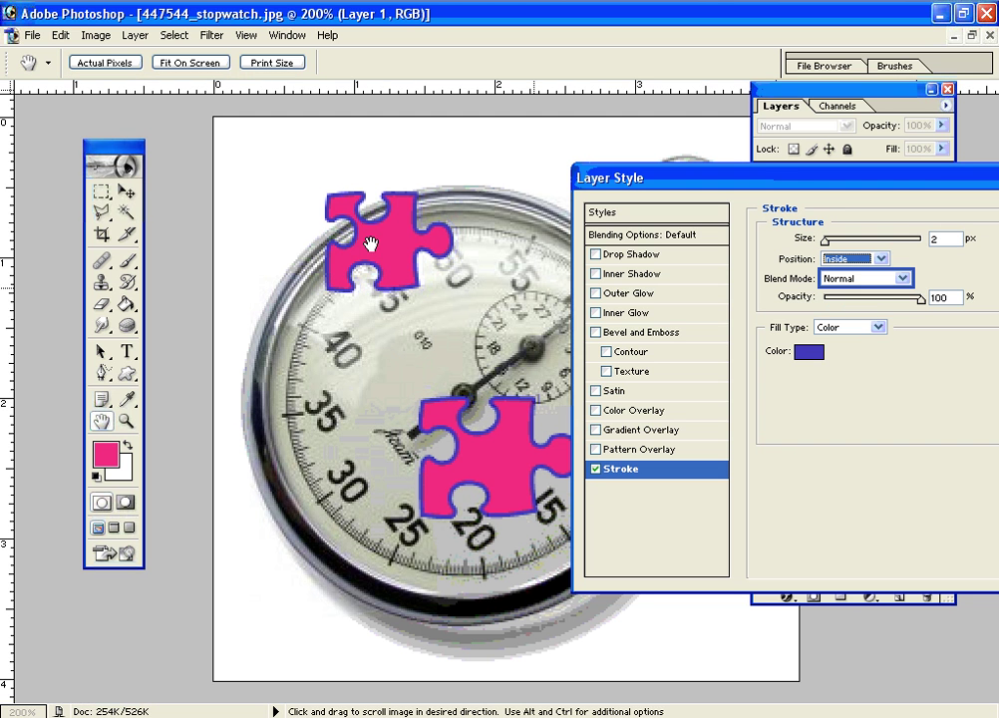
click(881, 259)
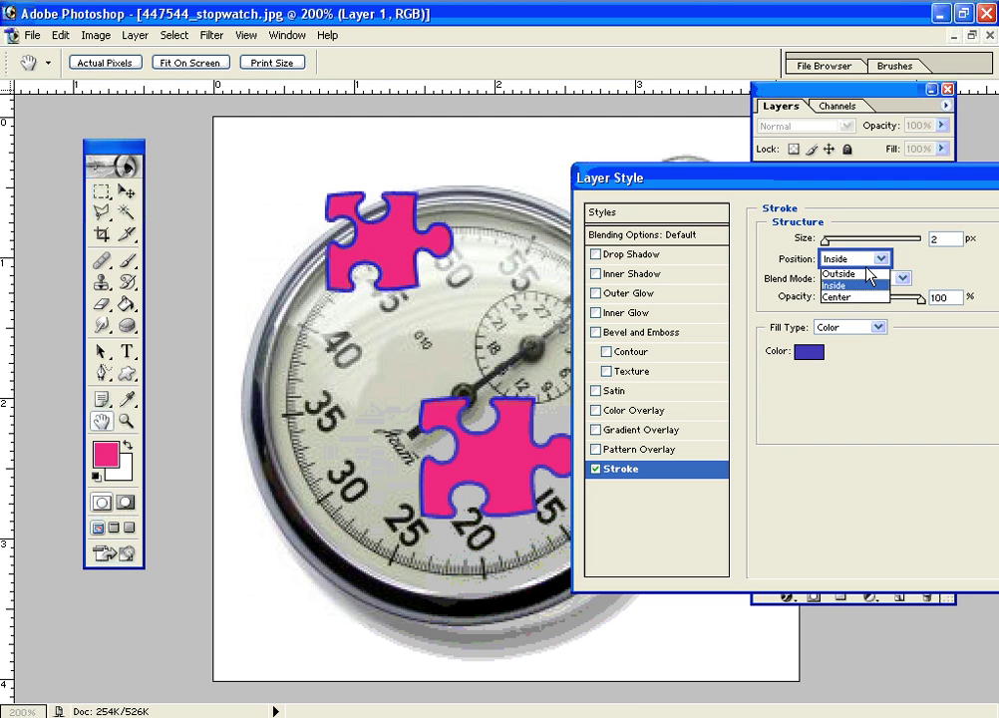
click(857, 297)
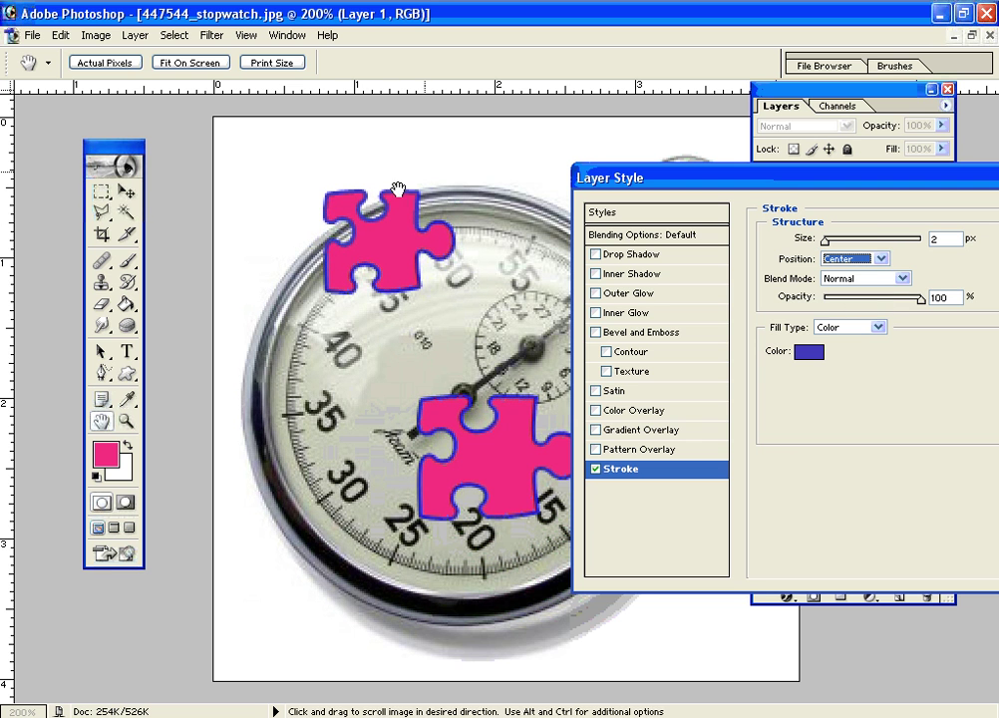
- Switch off the stroke on the puzzle pieces and discard the layer style changes
click(596, 468)
mouse_move(780, 191)
mouse_down()
mouse_move(781, 216)
mouse_move(405, 315)
mouse_up()
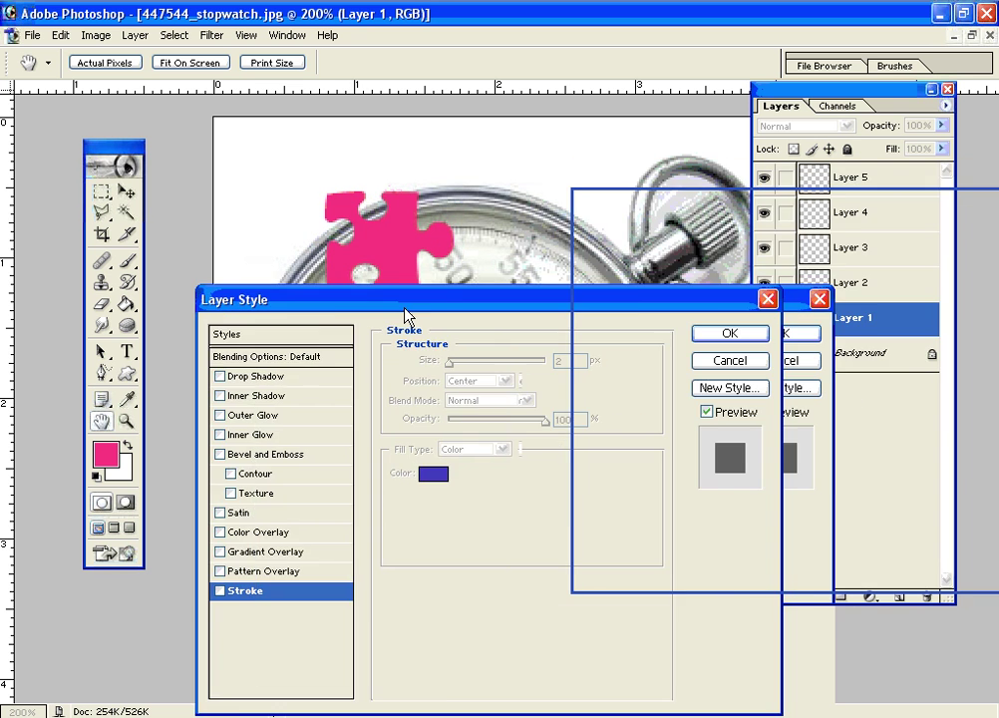
click(714, 362)
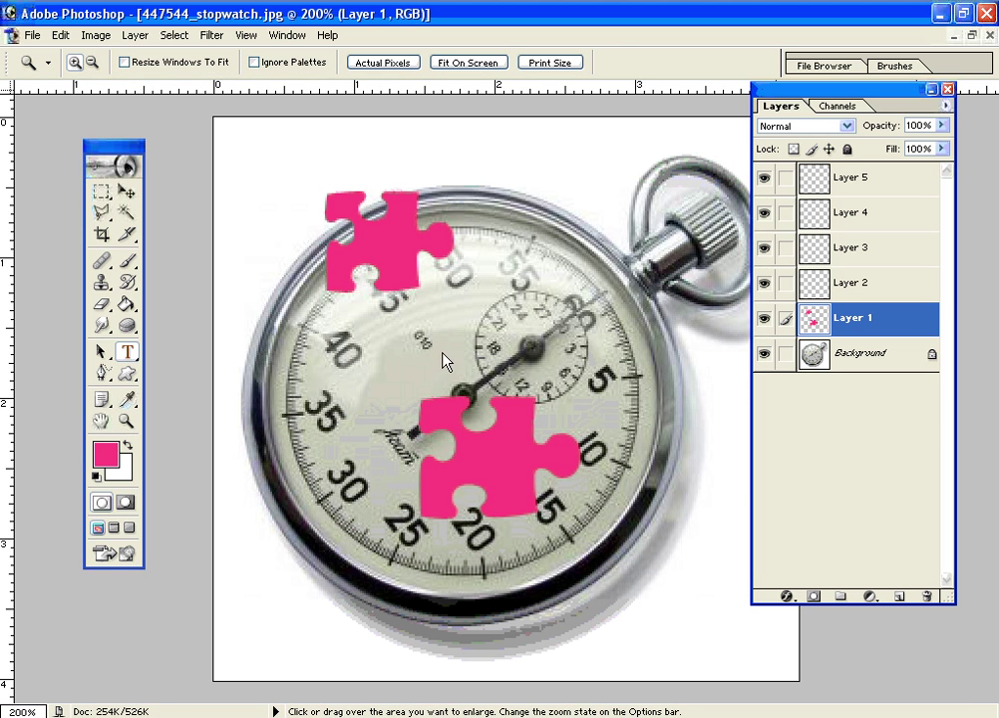
- Add the text "Testing Layers" on the stopwatch face between the two puzzle pieces
click(380, 339)
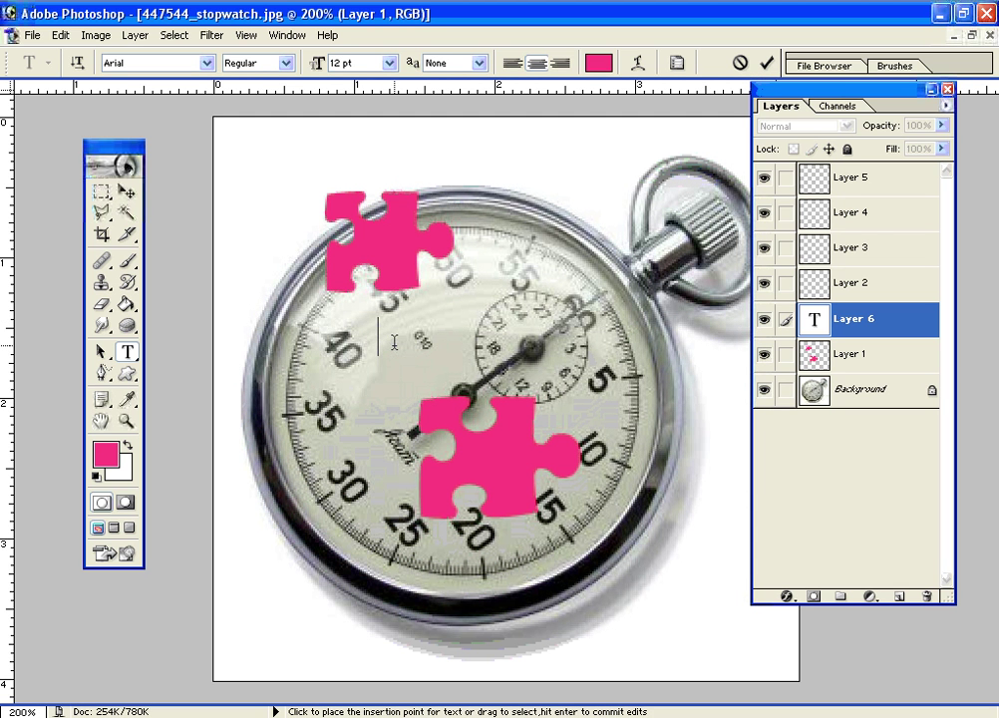
text(Testing)
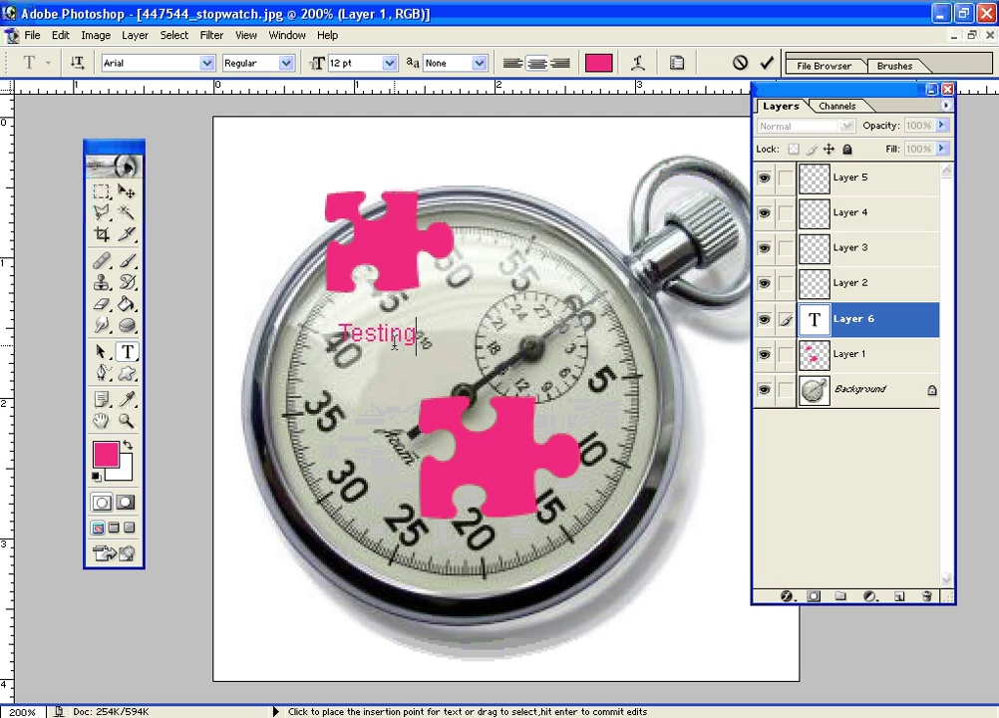
text( Layers)
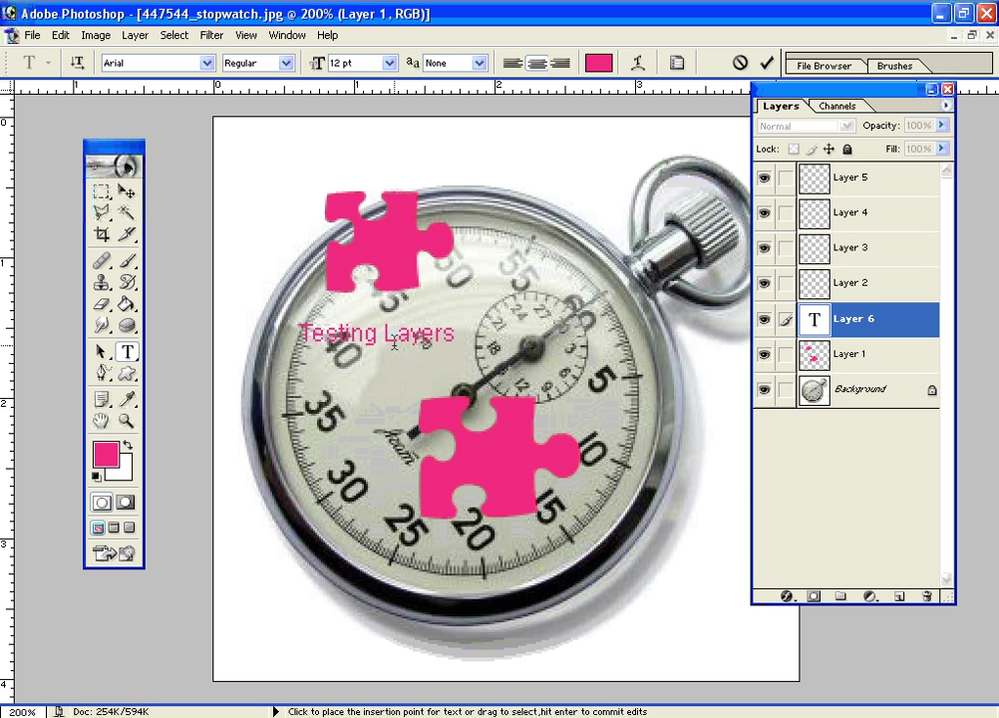
- Format the whole "Testing Layers" text in Arial Black at 30 pt
key(ctrl+a)
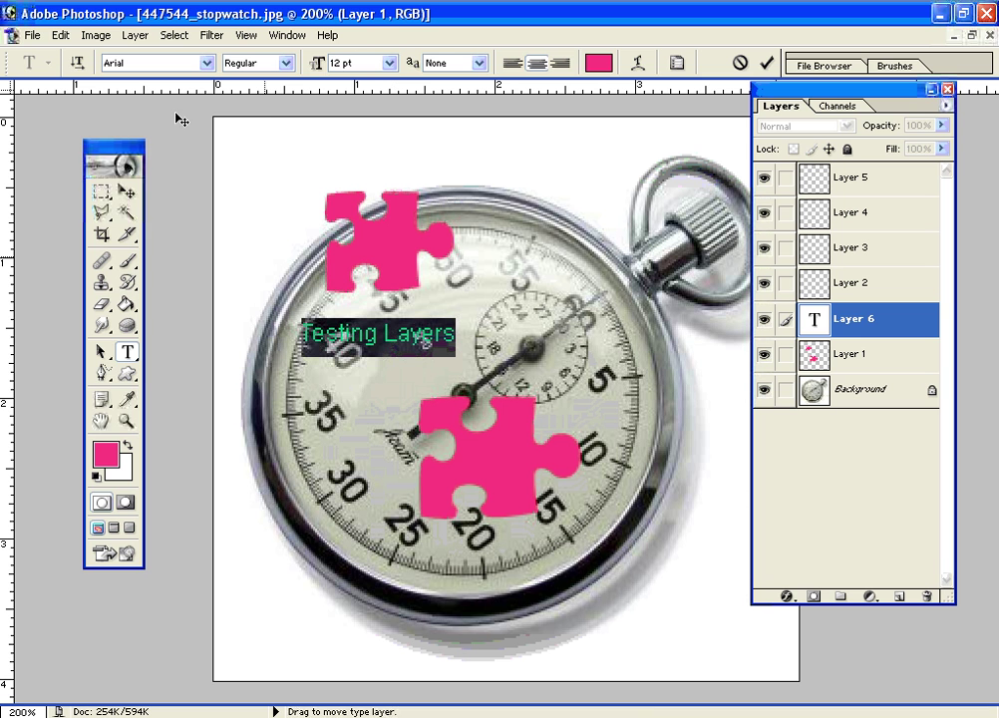
click(205, 63)
click(189, 88)
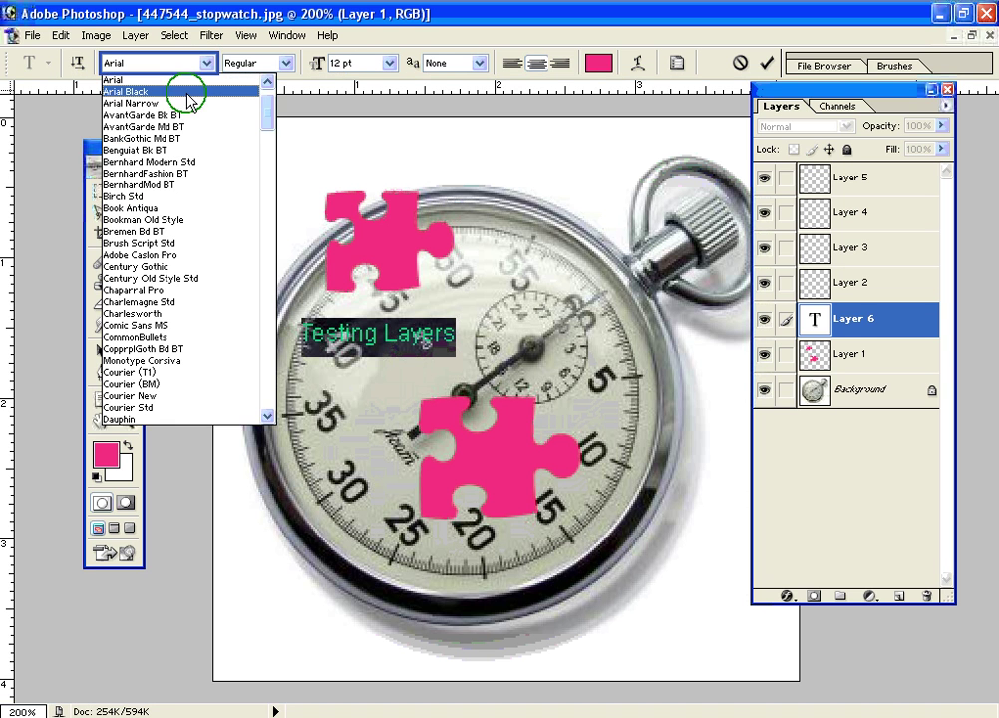
click(387, 62)
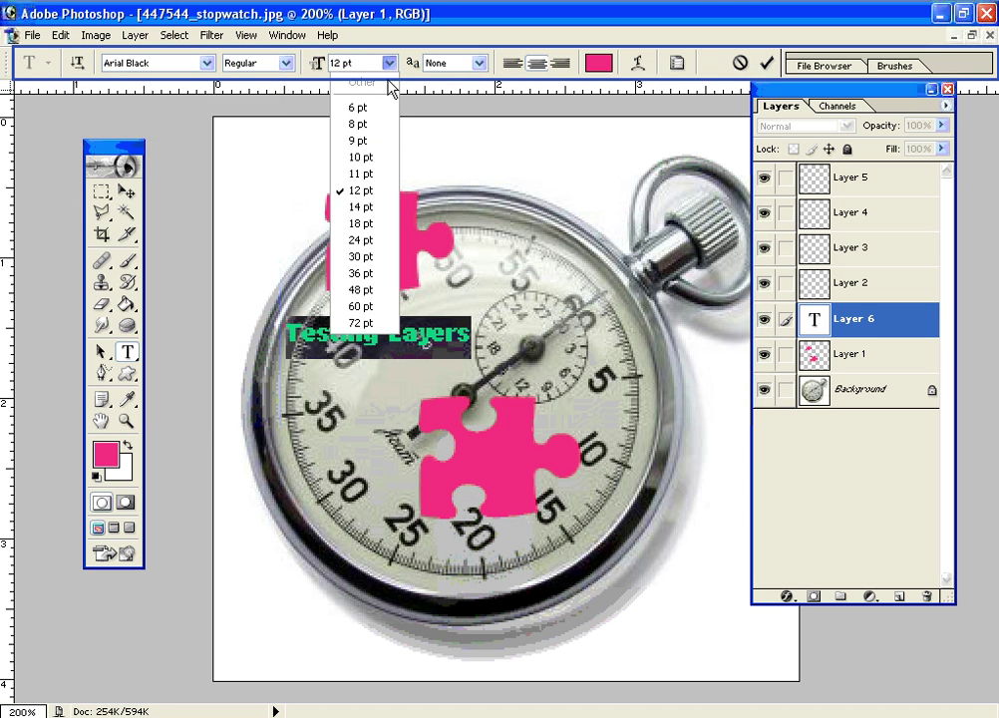
click(380, 257)
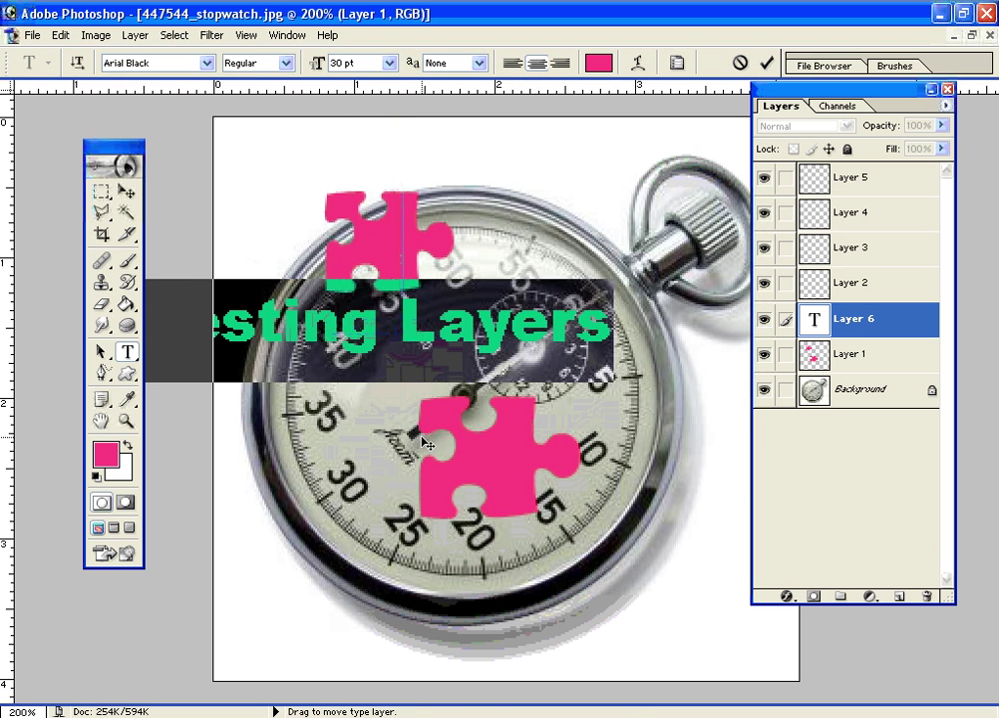
- Shift the enlarged text so that it lies entirely within the image, and clear its text selection
drag(423, 437, 541, 470)
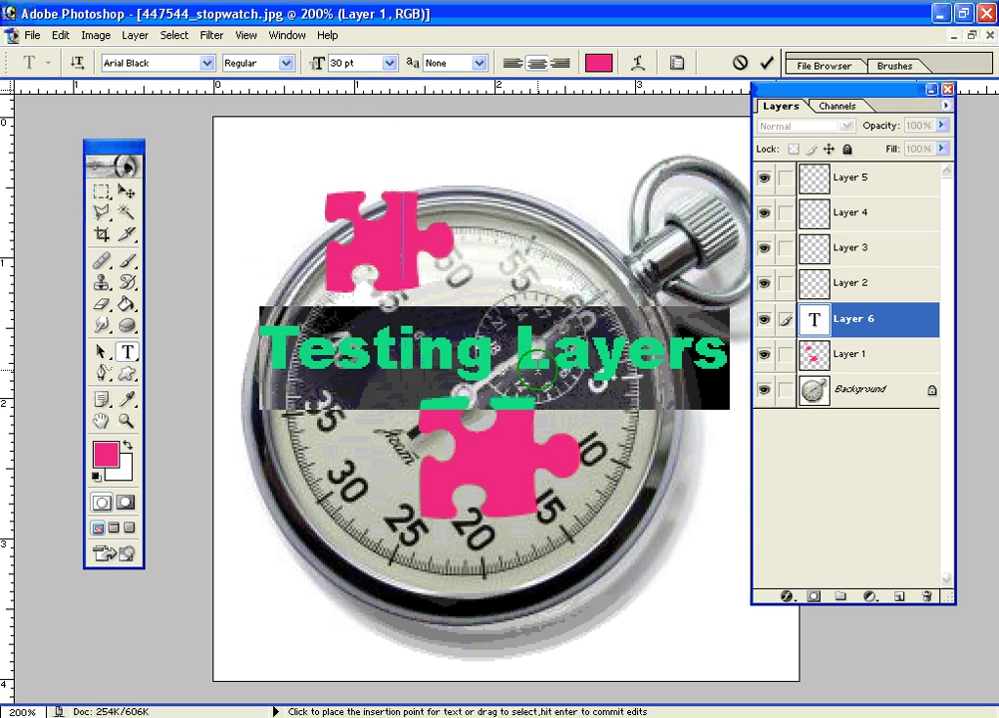
click(278, 329)
click(128, 196)
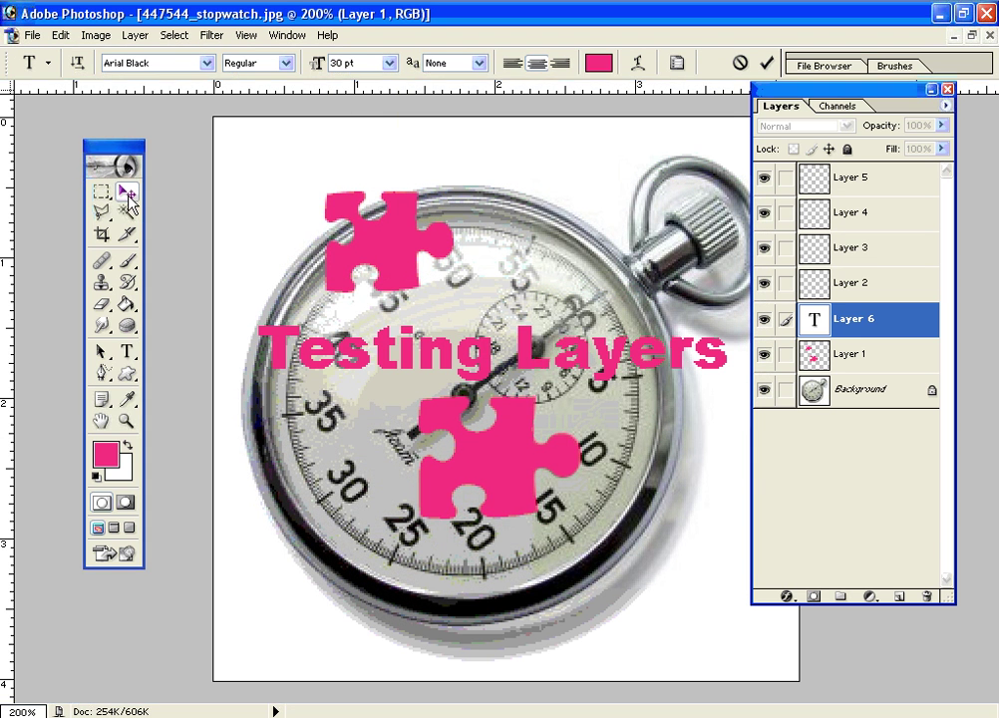
- Show the image at actual pixels and move the "Testing Layers" text down to the stopwatch's lower rim
click(127, 420)
right_click(428, 417)
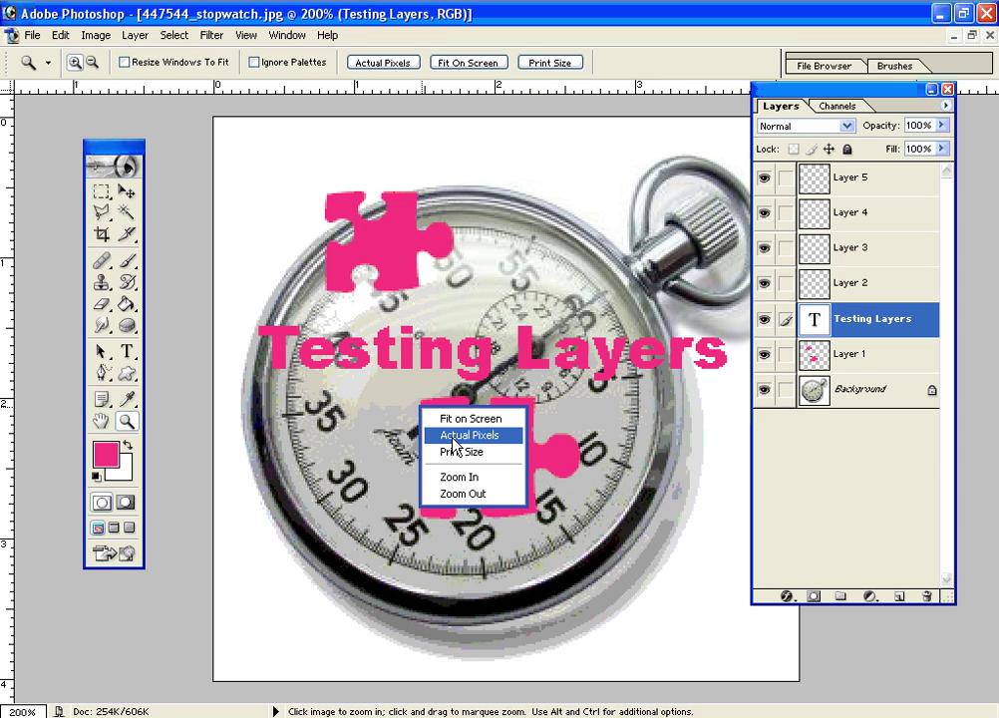
click(451, 436)
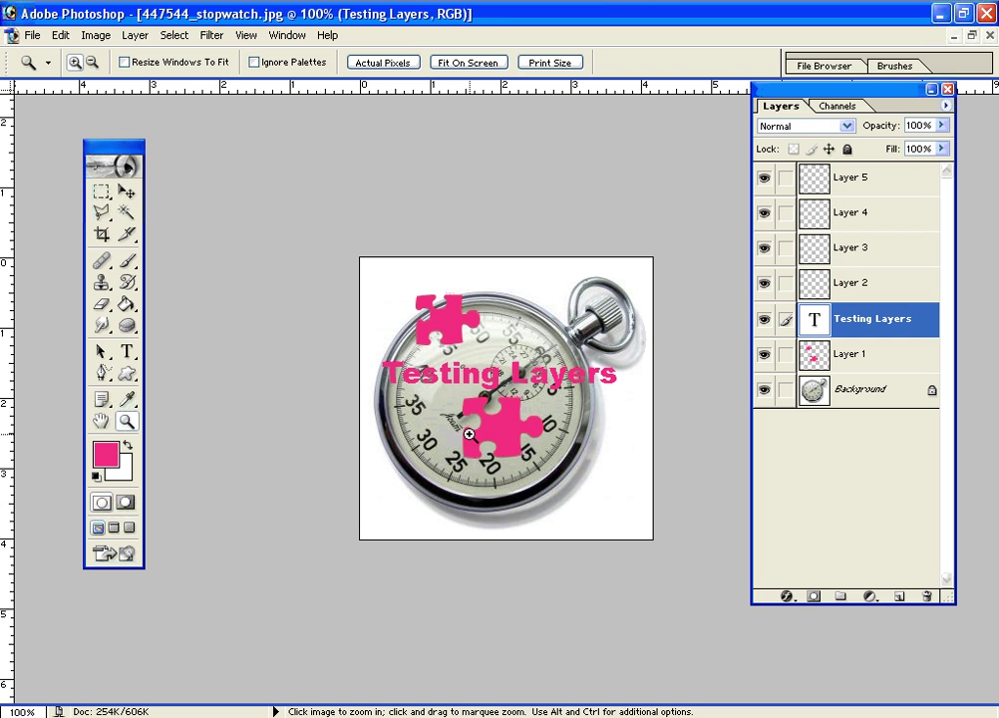
click(127, 190)
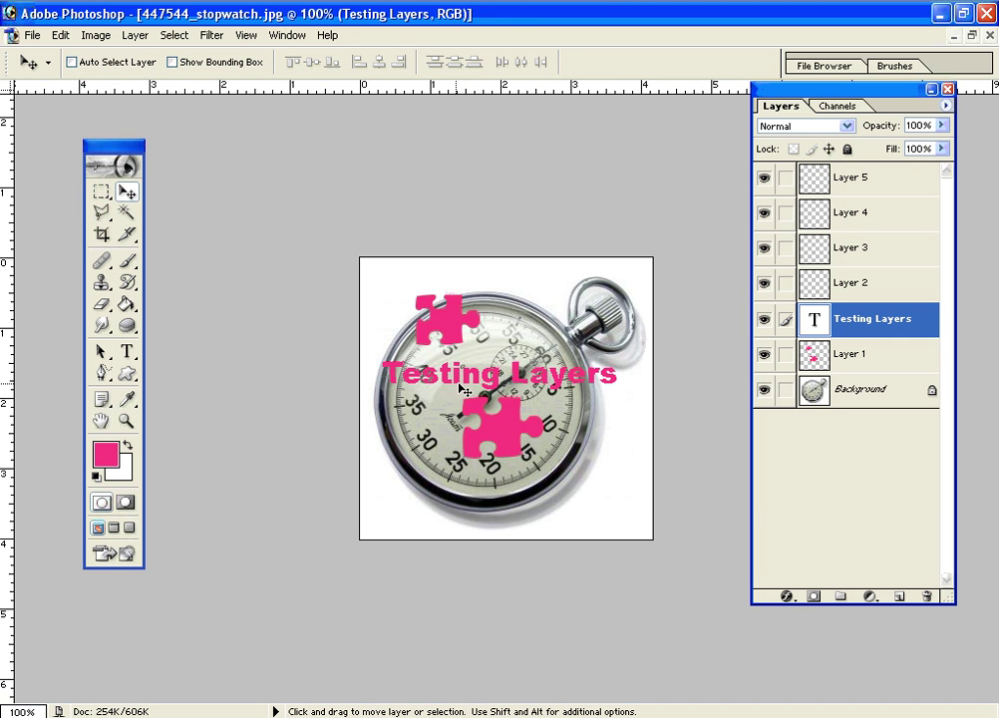
drag(464, 400, 469, 517)
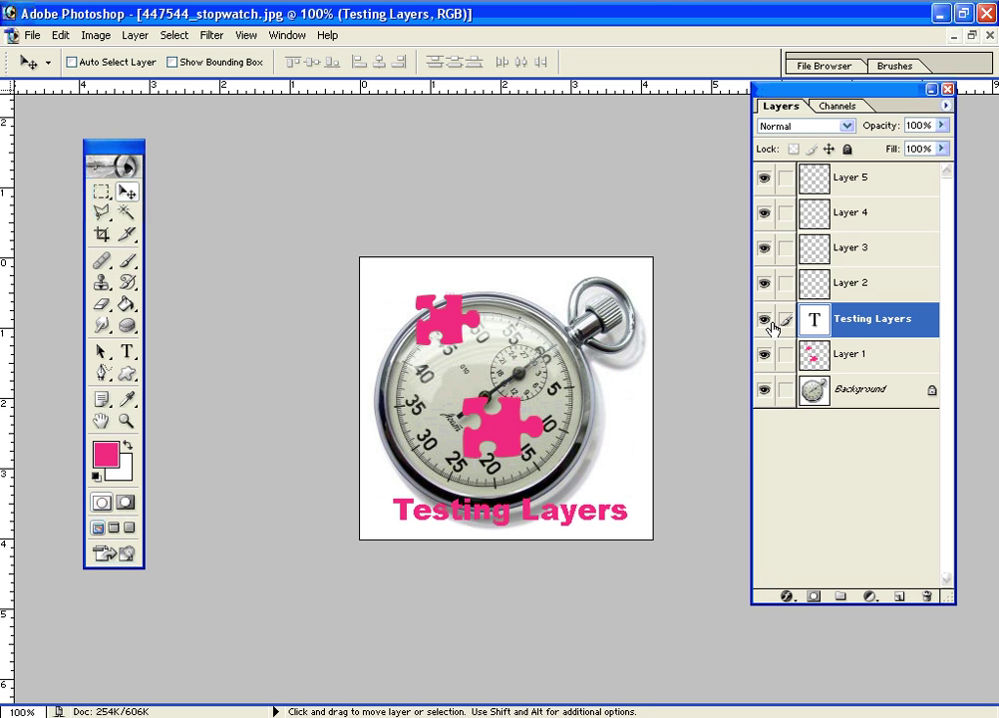
- Open the layer style settings for the Testing Layers text layer and fit the image on screen, keeping the text uncovered
click(923, 321)
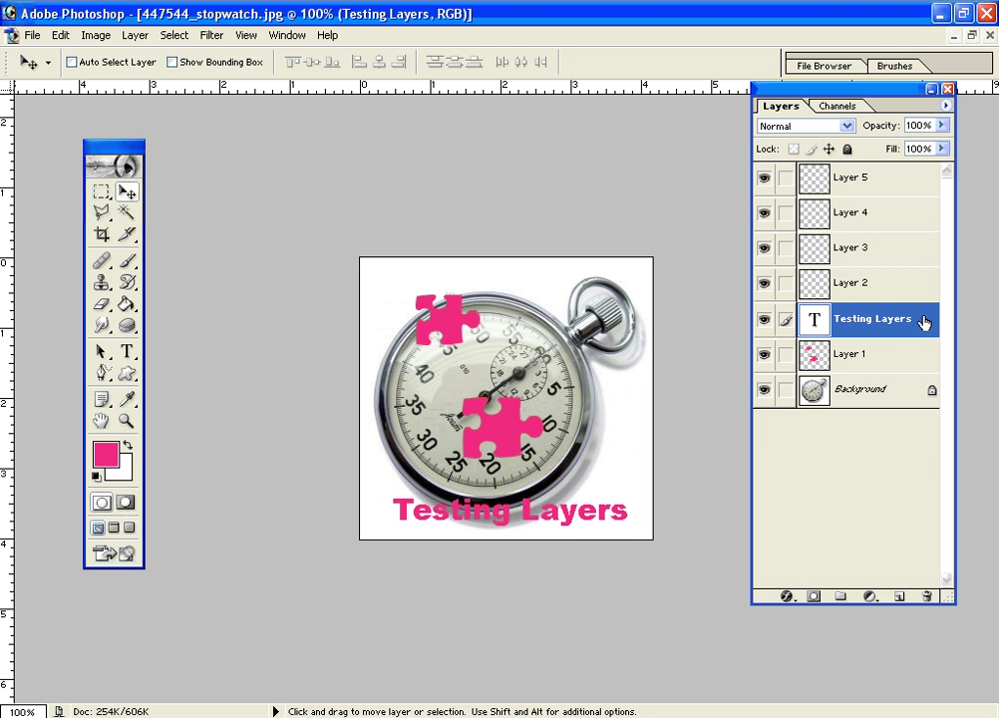
double_click(923, 321)
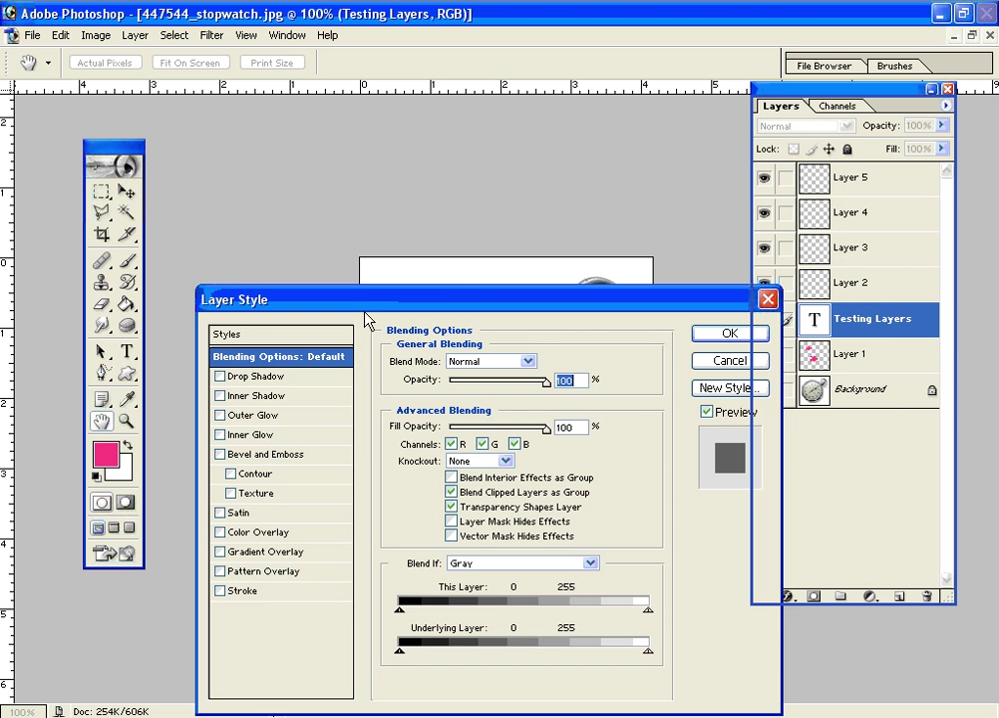
click(472, 271)
drag(472, 270, 717, 154)
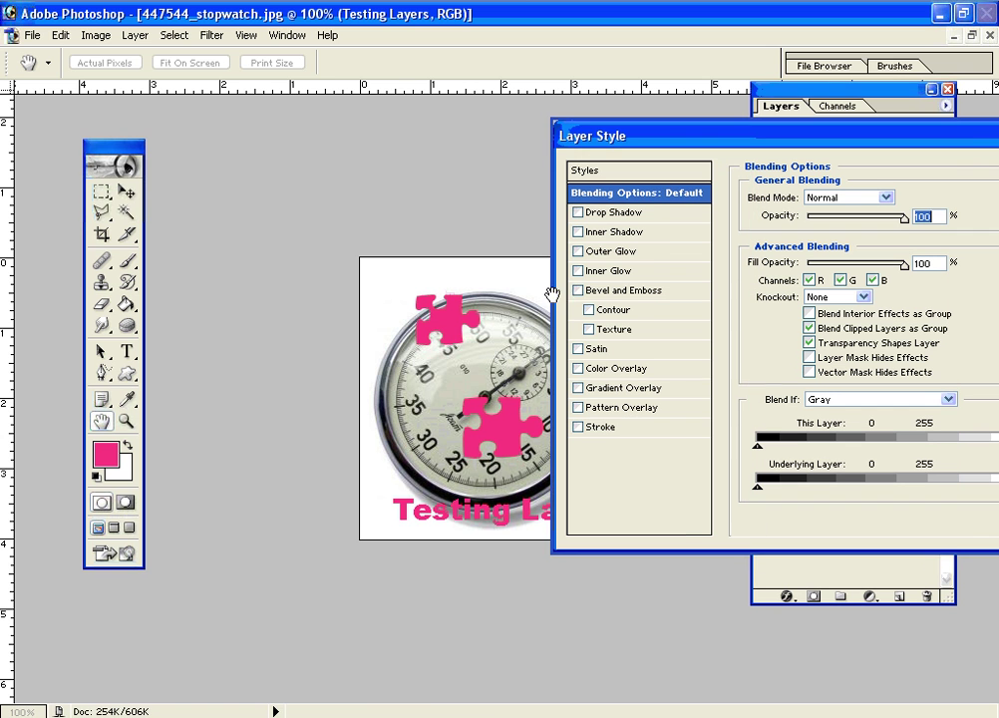
right_click(406, 517)
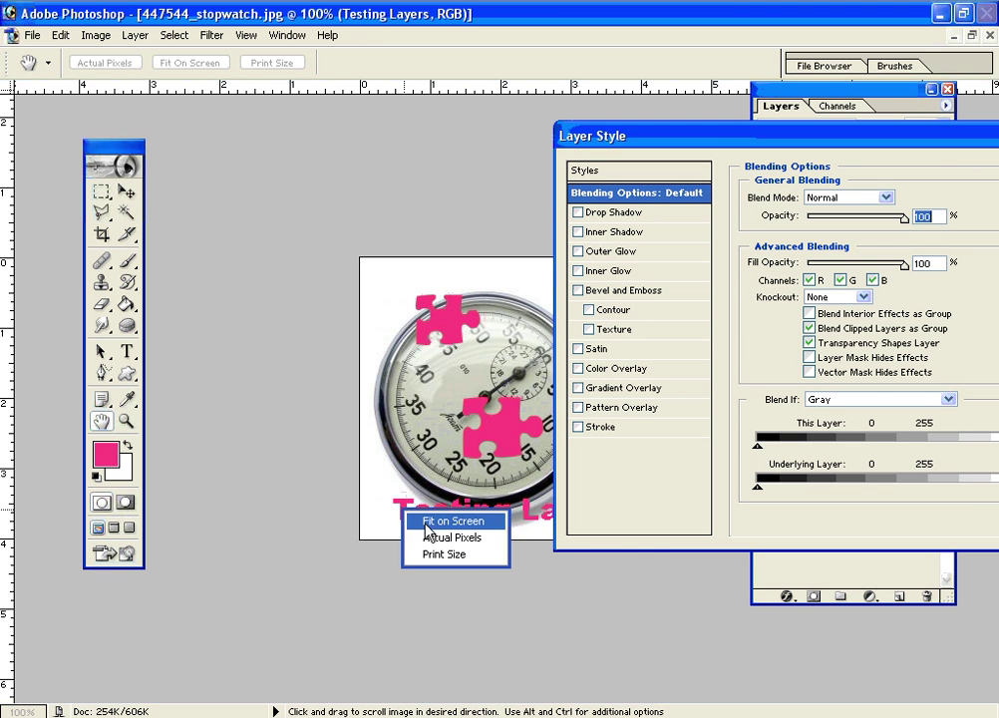
click(425, 520)
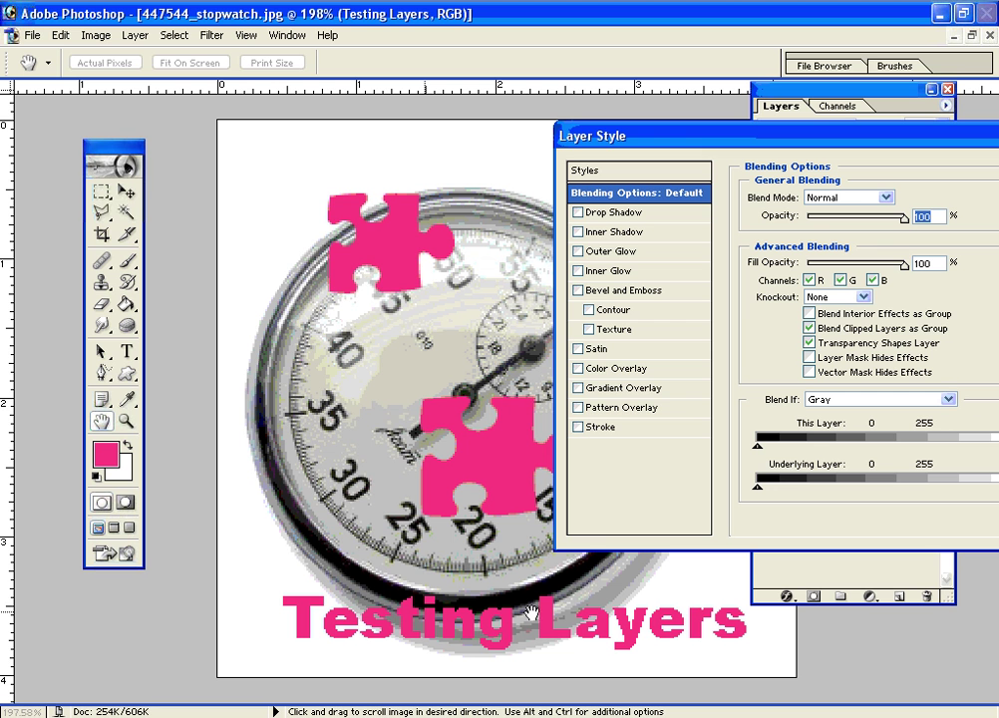
- Apply a Color Overlay to the text and set its color to dark blue 19378D
click(607, 377)
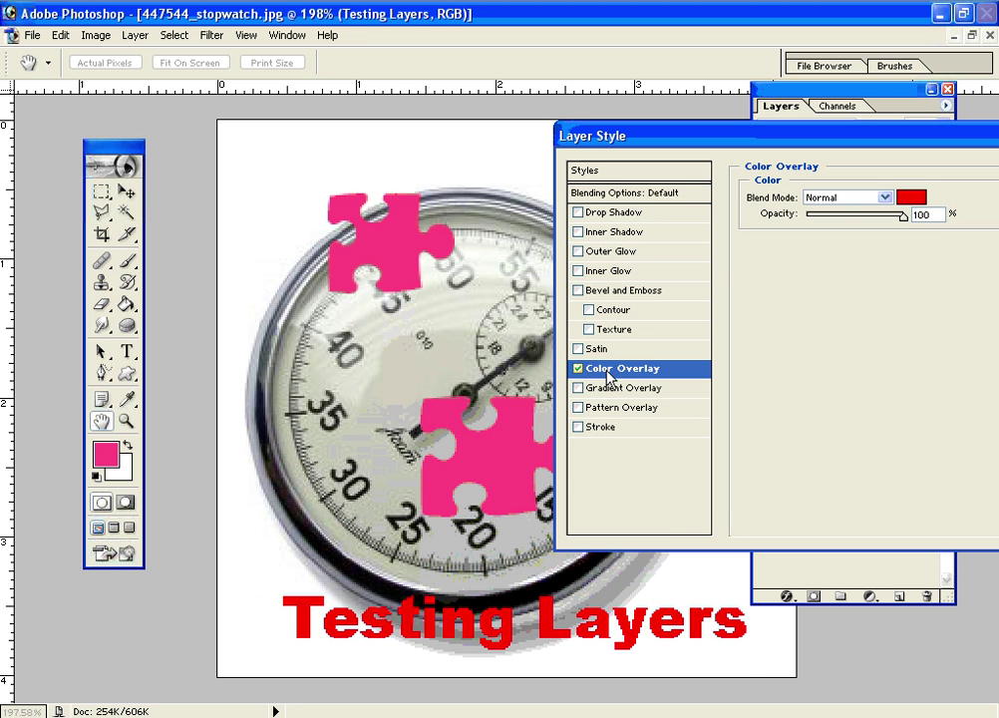
double_click(917, 213)
click(912, 199)
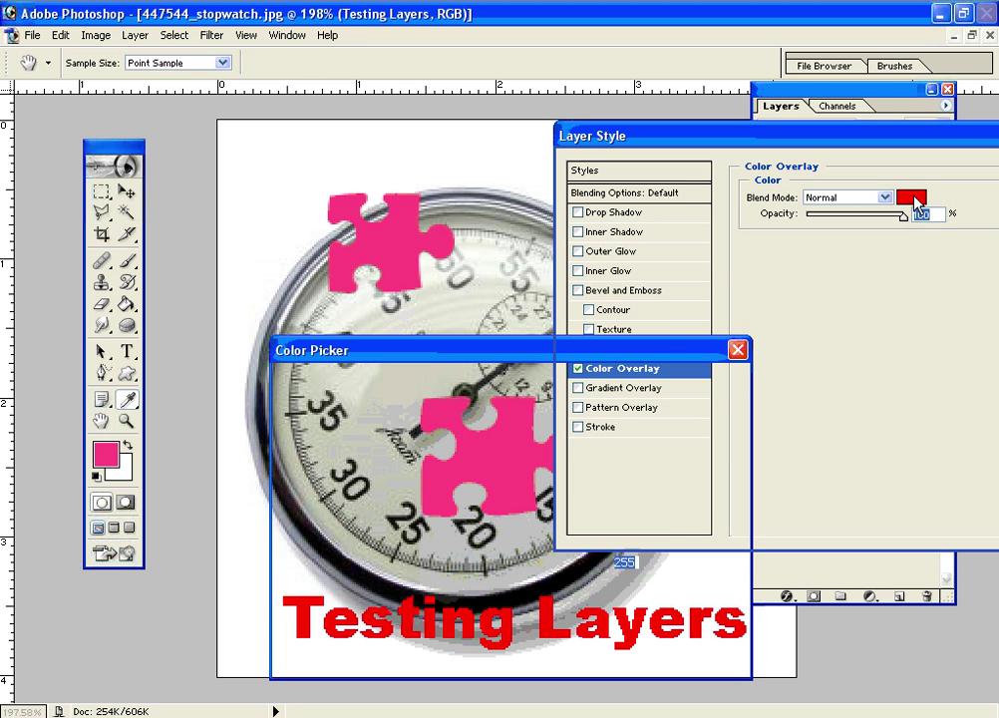
drag(535, 359, 774, 172)
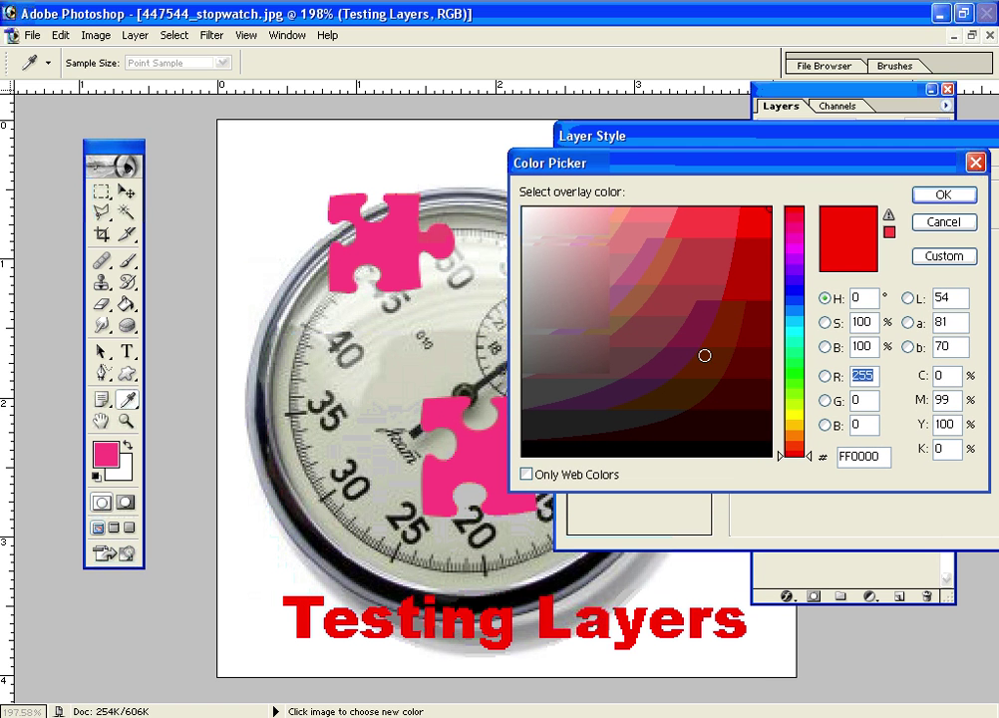
click(743, 260)
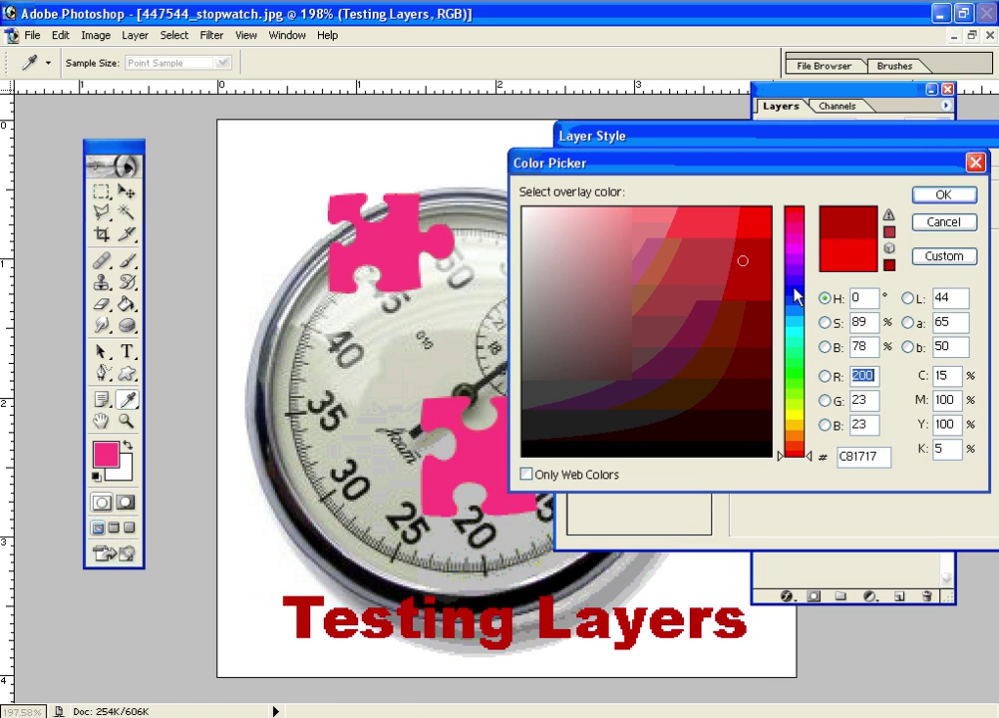
click(761, 293)
click(762, 311)
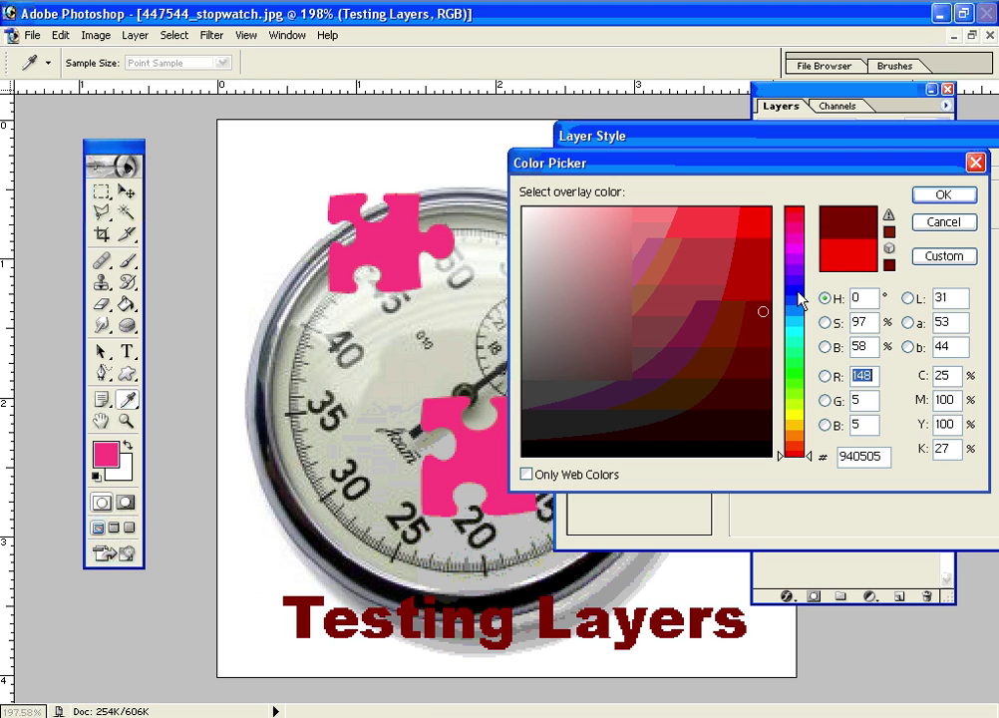
click(795, 300)
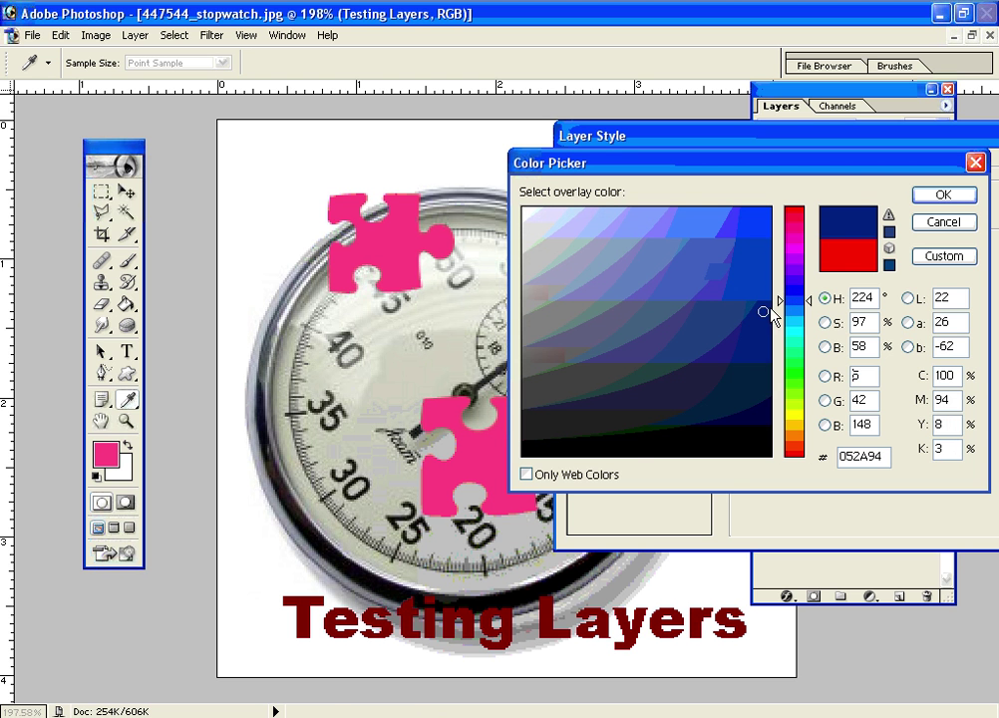
click(726, 318)
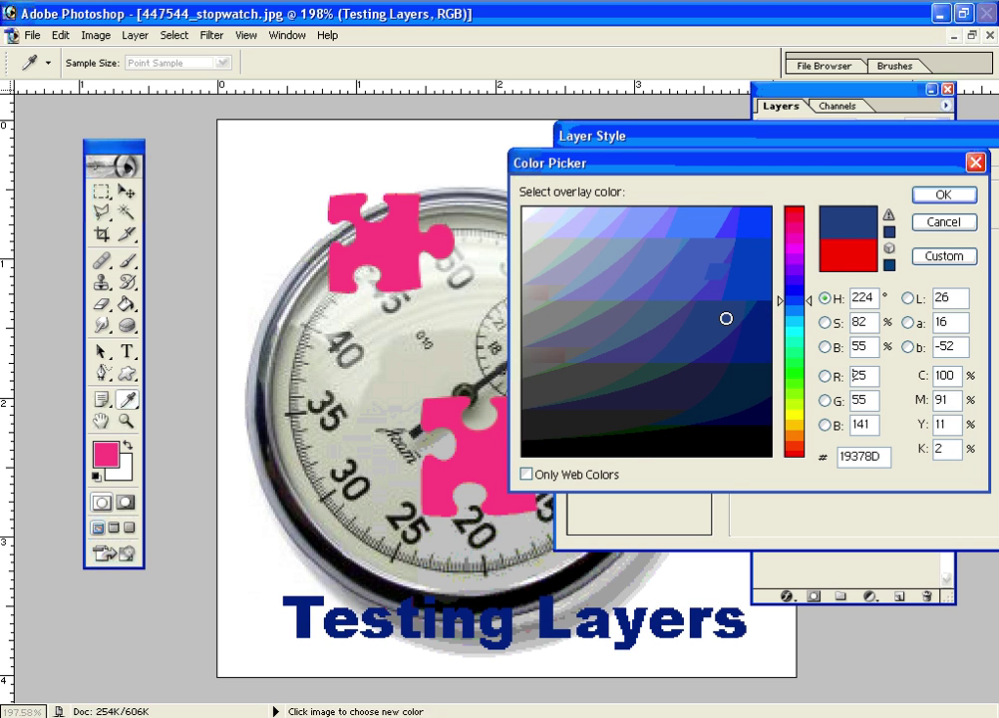
click(944, 195)
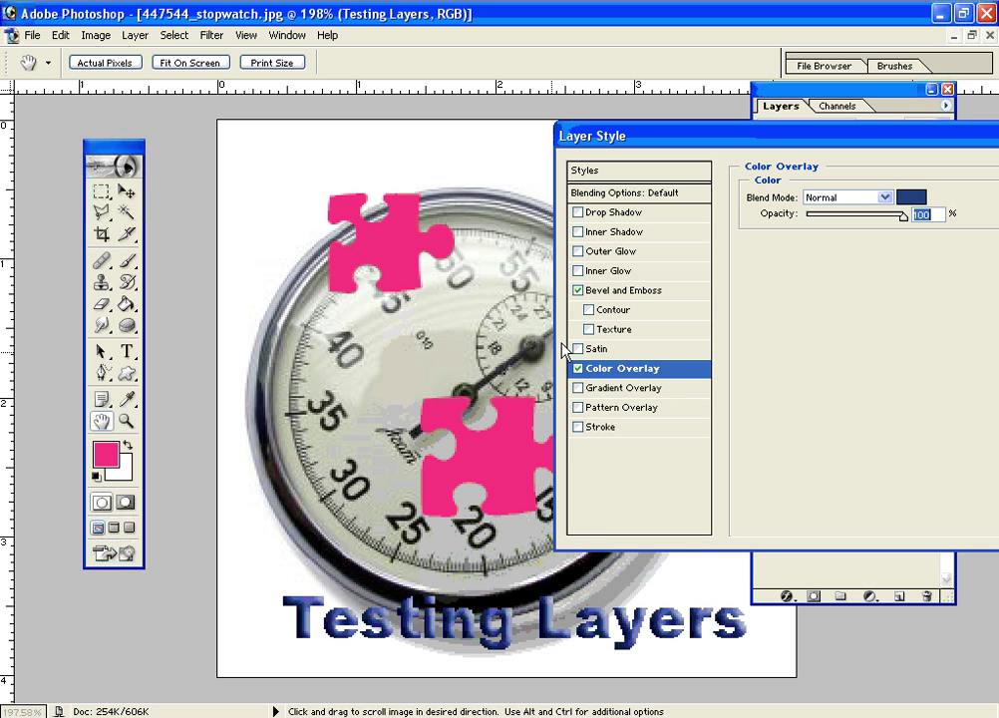
- Switch off Bevel and Emboss on the text and add a Stroke effect instead
click(578, 290)
click(578, 427)
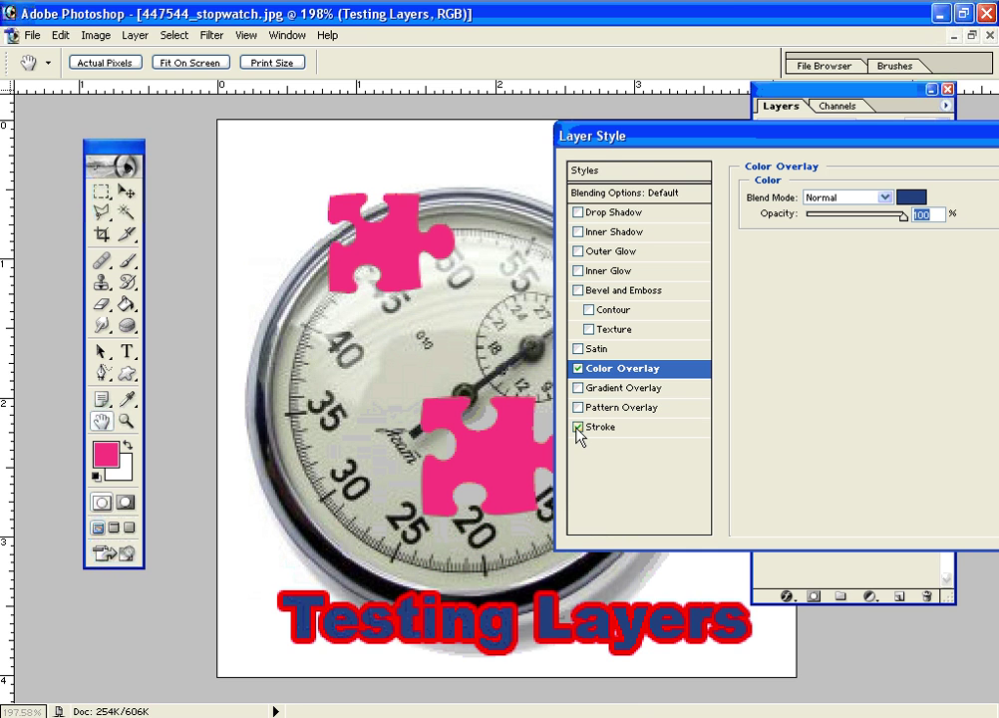
- Swap the text's Stroke effect for a Drop Shadow and discard all the pending layer style changes
click(578, 427)
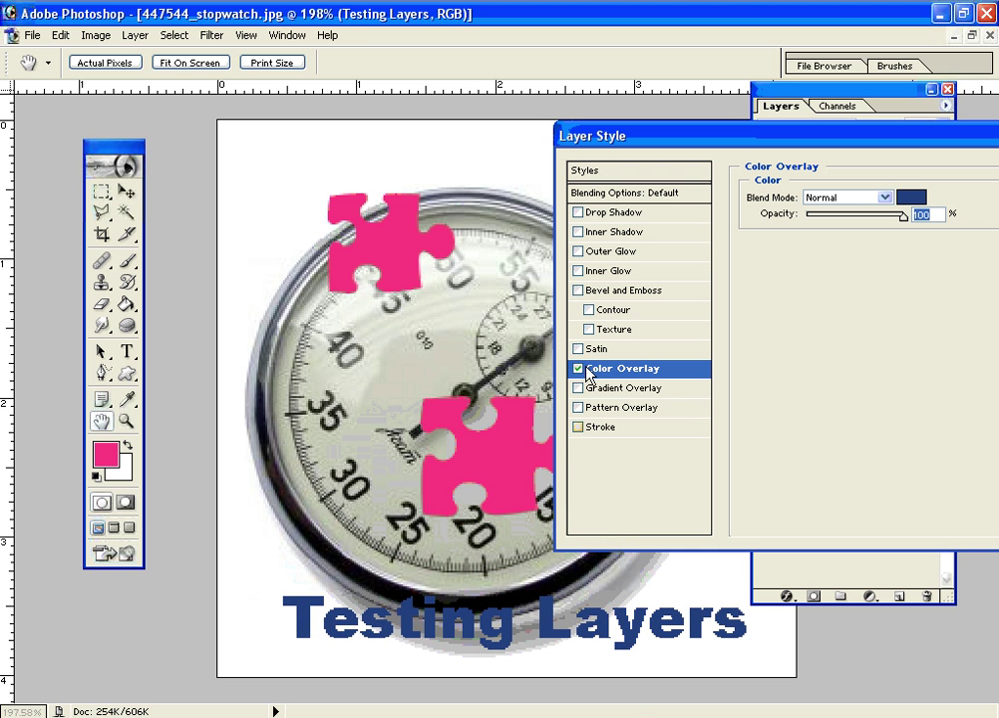
click(578, 212)
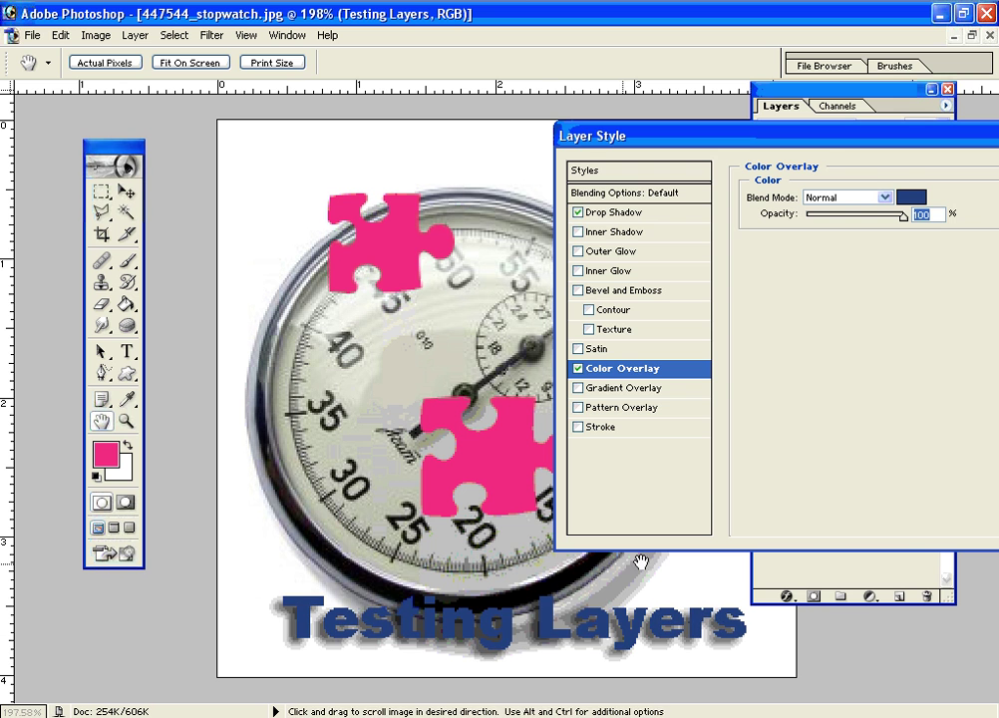
drag(581, 128, 379, 218)
drag(668, 244, 617, 284)
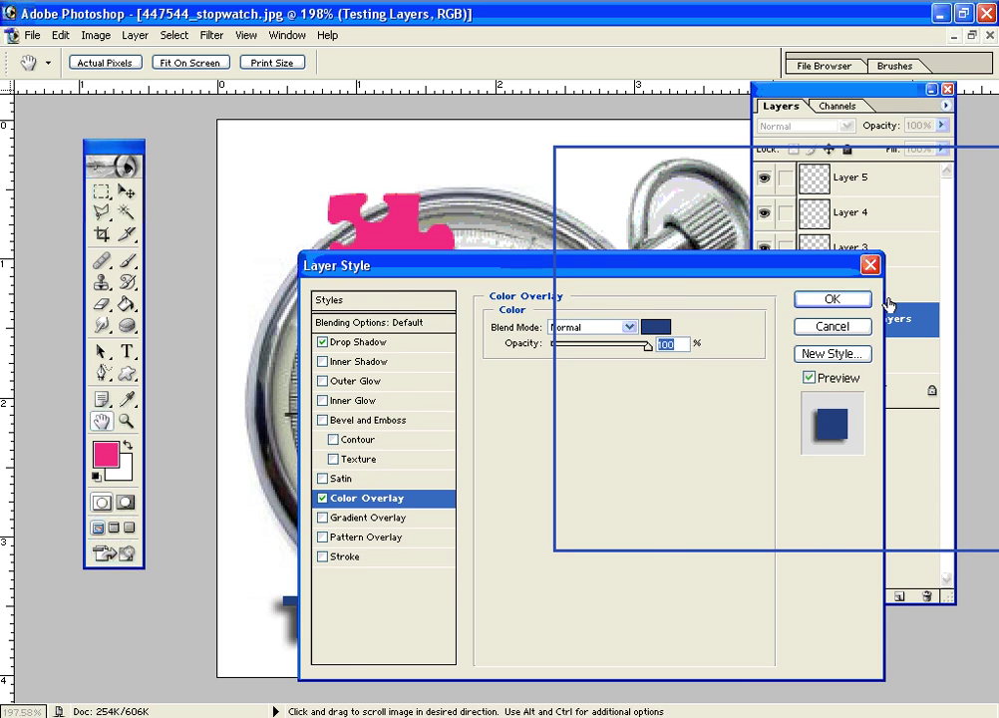
click(832, 326)
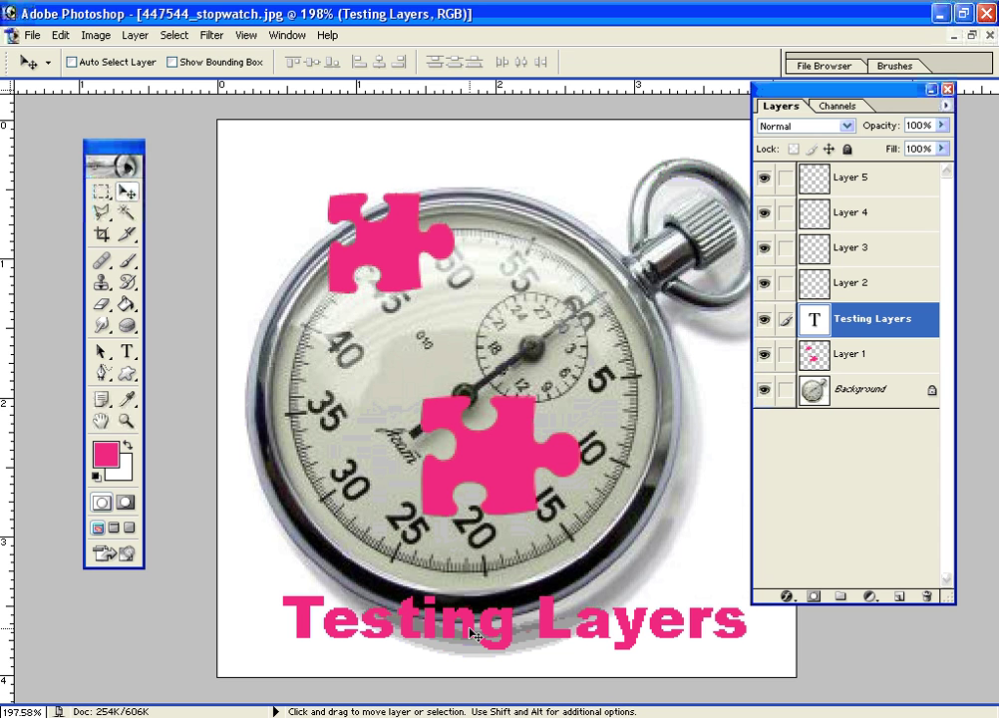
- Move the Testing Layers text slightly down and left, and shift the pink puzzle pieces to the dial's right side
drag(476, 635, 452, 646)
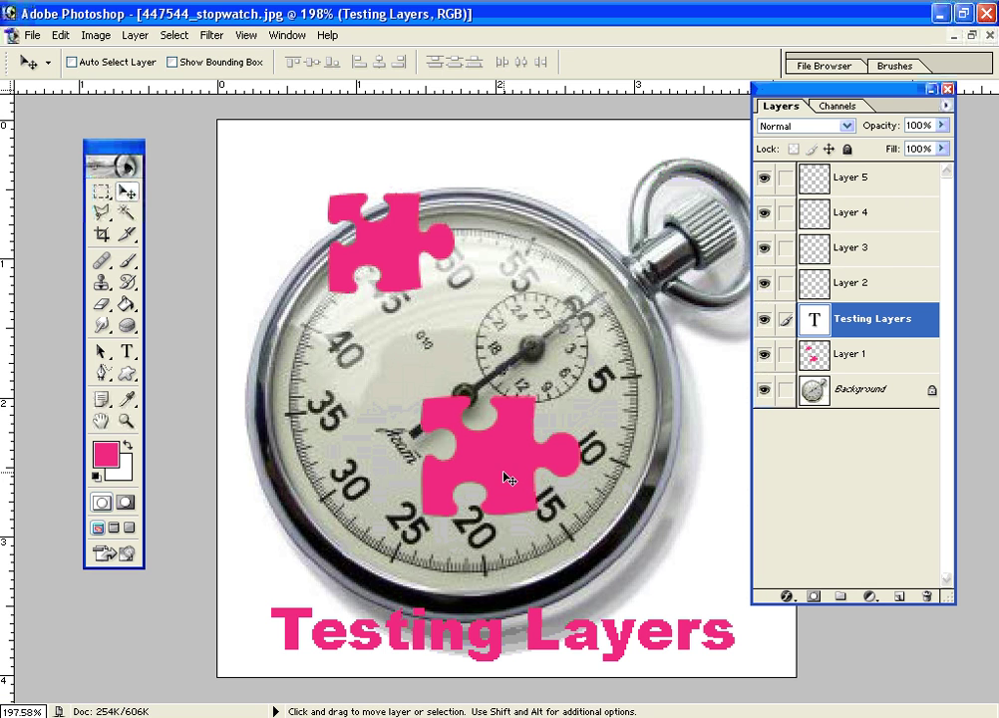
drag(520, 476, 688, 455)
- Delete Layer 1 with the puzzle pieces and nudge the Testing Layers text slightly further down
drag(905, 366, 934, 599)
click(883, 327)
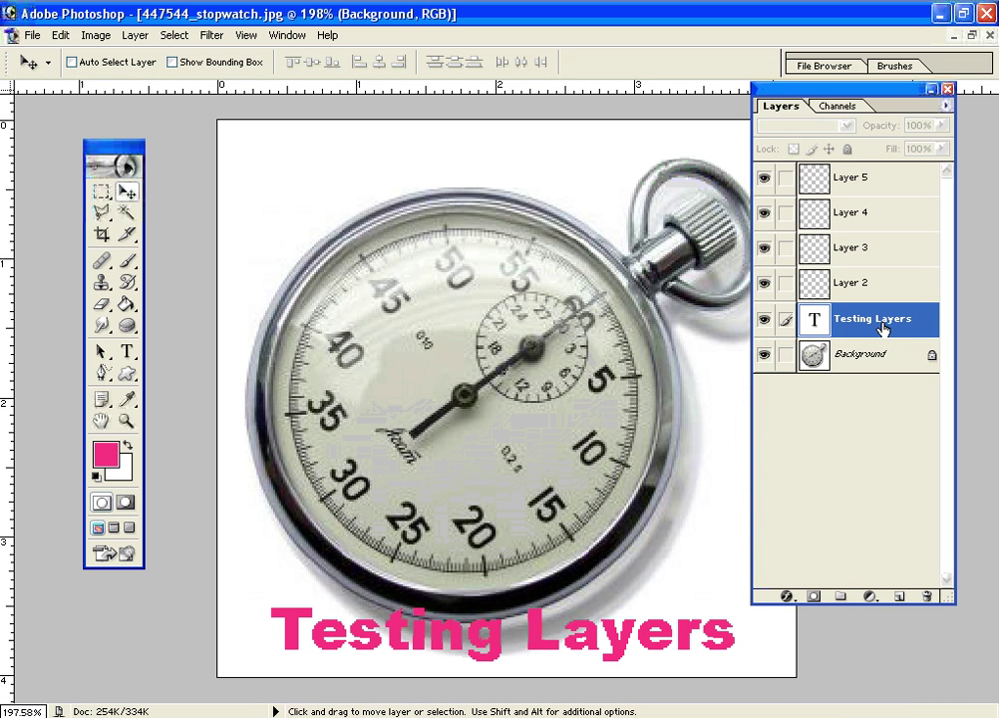
click(478, 645)
drag(478, 645, 479, 652)
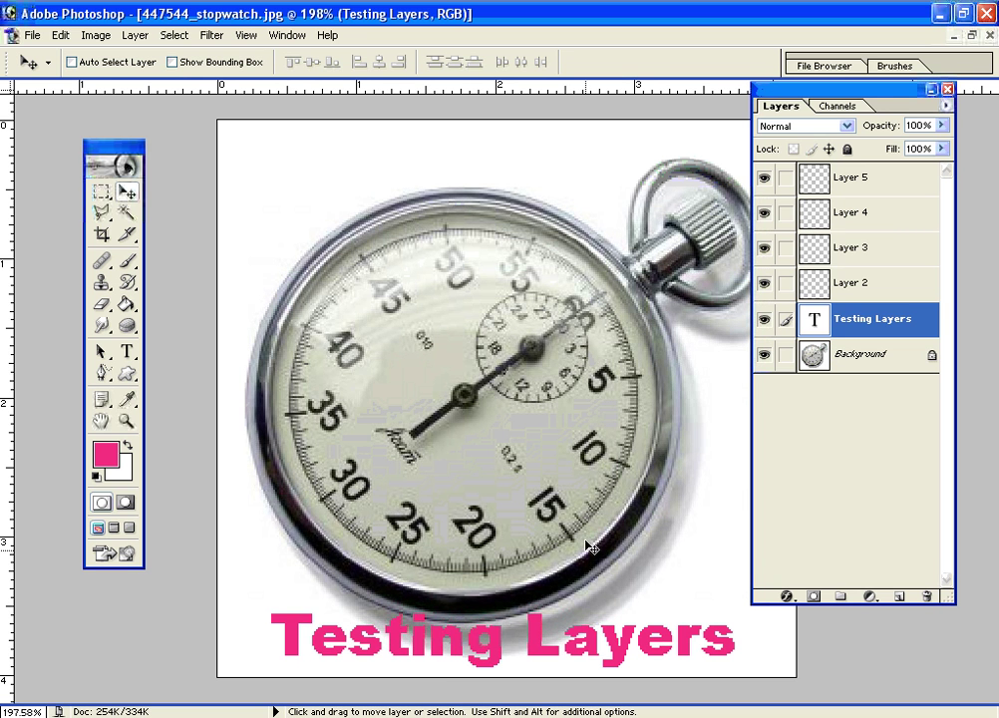
- Uncover the whole stopwatch image, and hide the Testing Layers text layer and show it again
drag(755, 92, 796, 91)
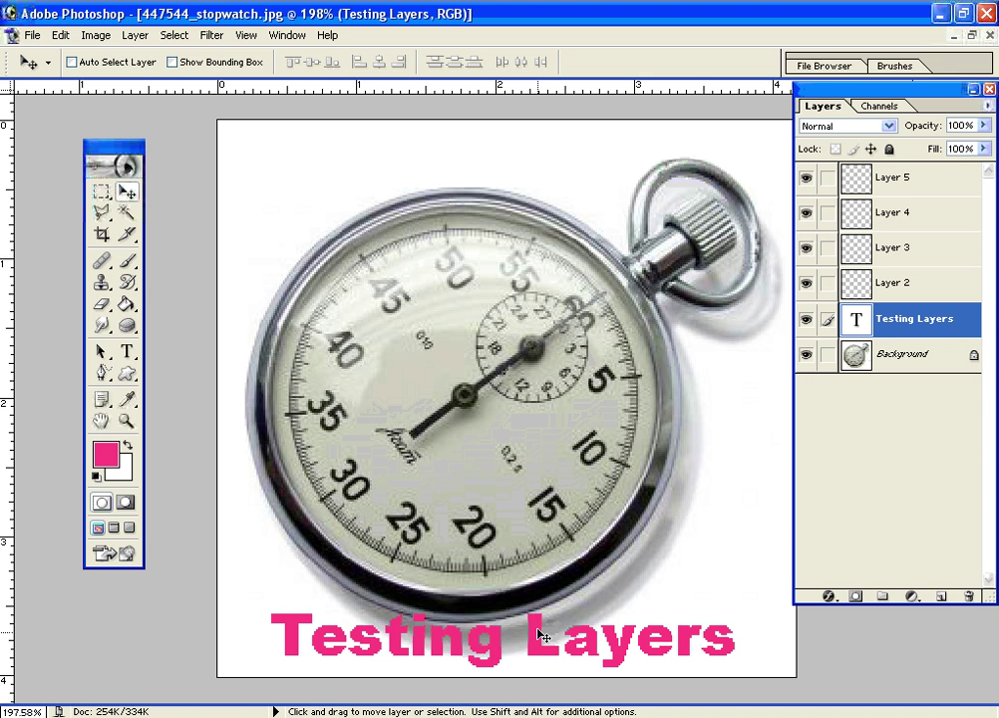
click(136, 37)
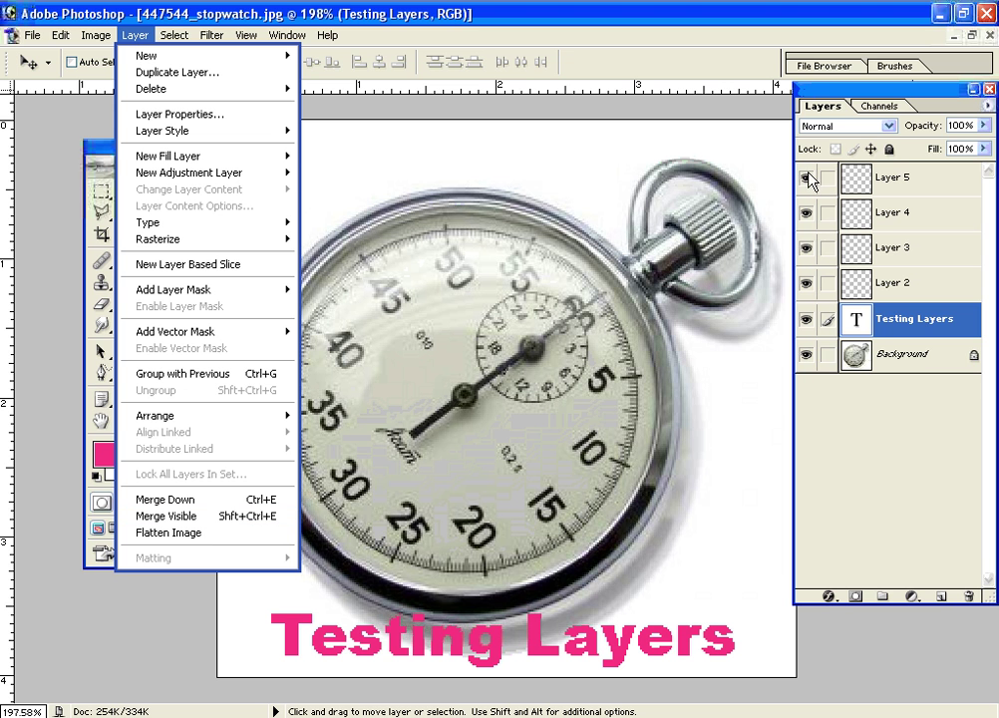
click(806, 319)
click(806, 319)
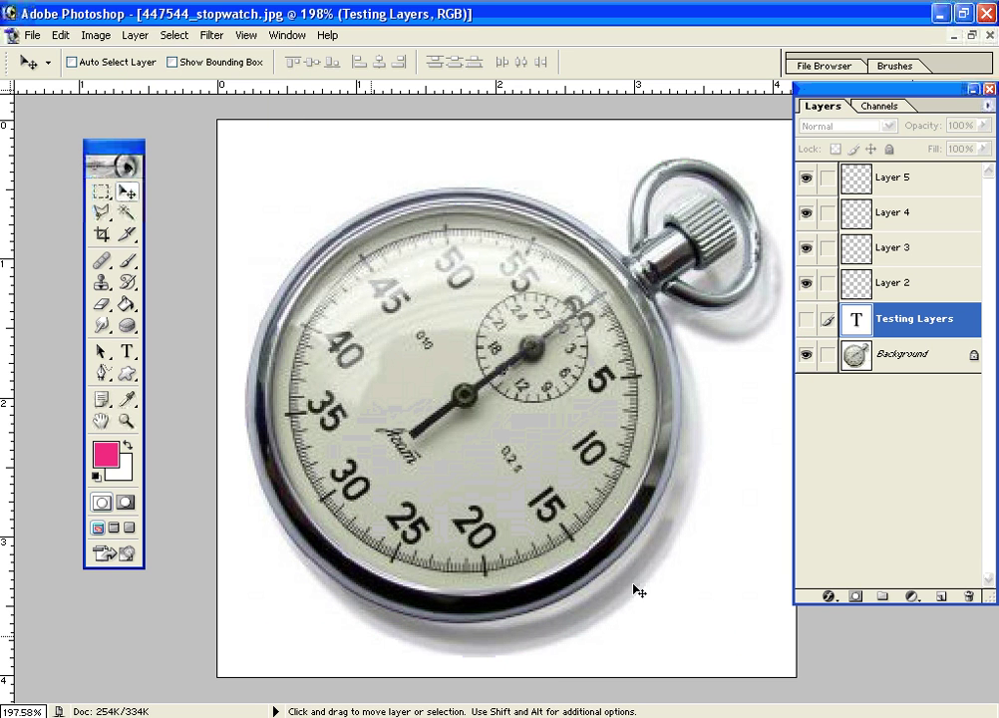
click(806, 319)
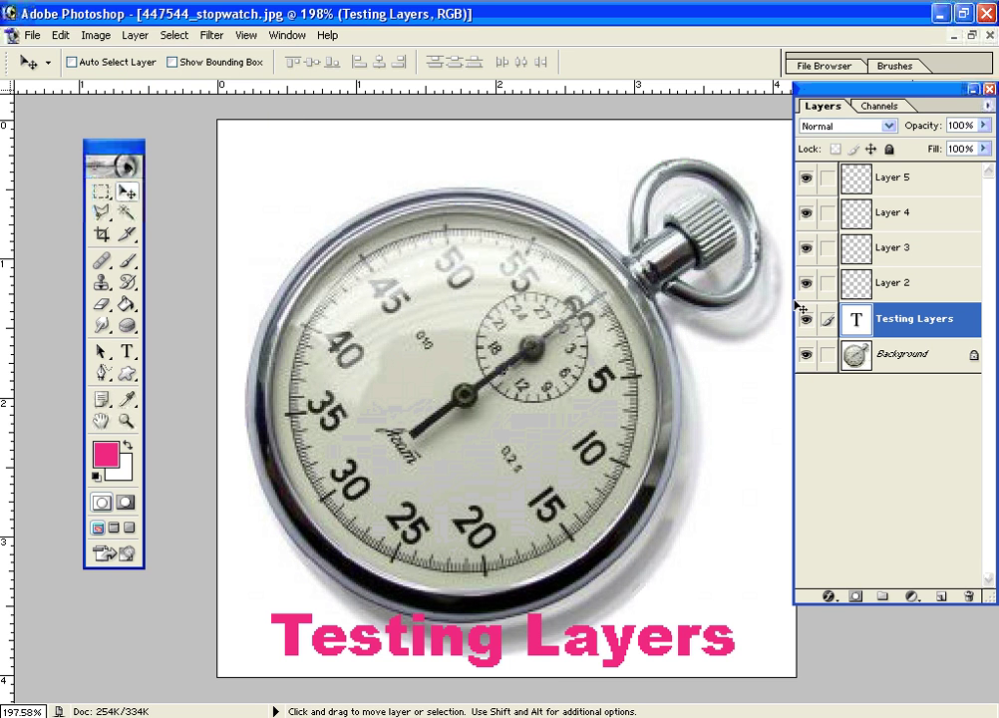
- Merge the Testing Layers text down into the Background, and step back through the history until the deleted Layer 1 is restored
click(135, 34)
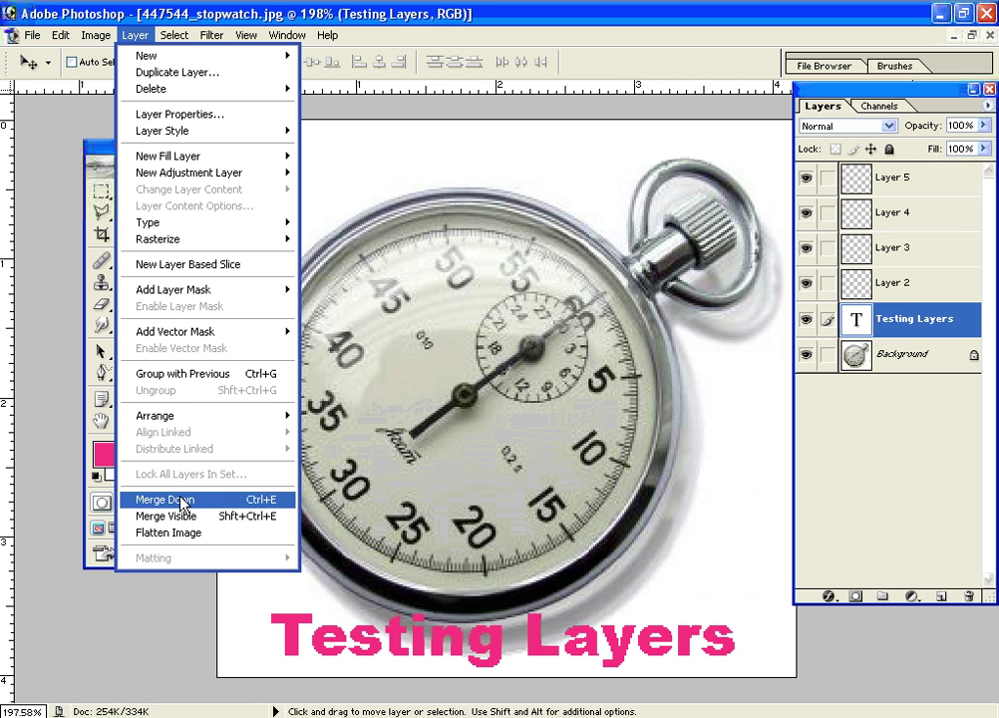
click(261, 500)
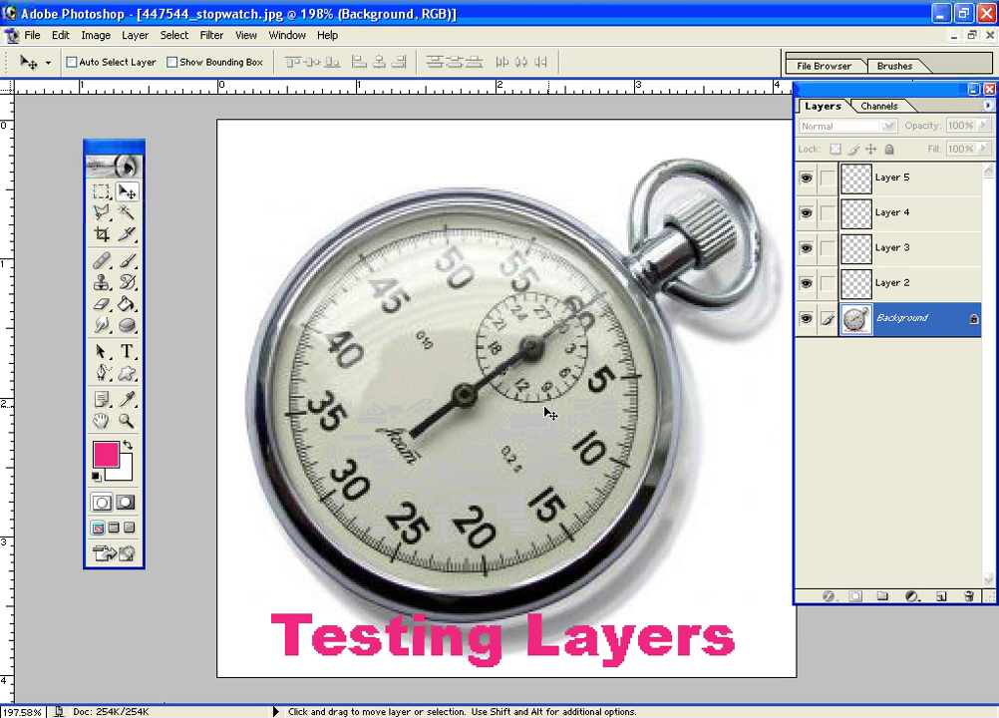
key(ctrl+alt+z)
key(ctrl+alt+z)
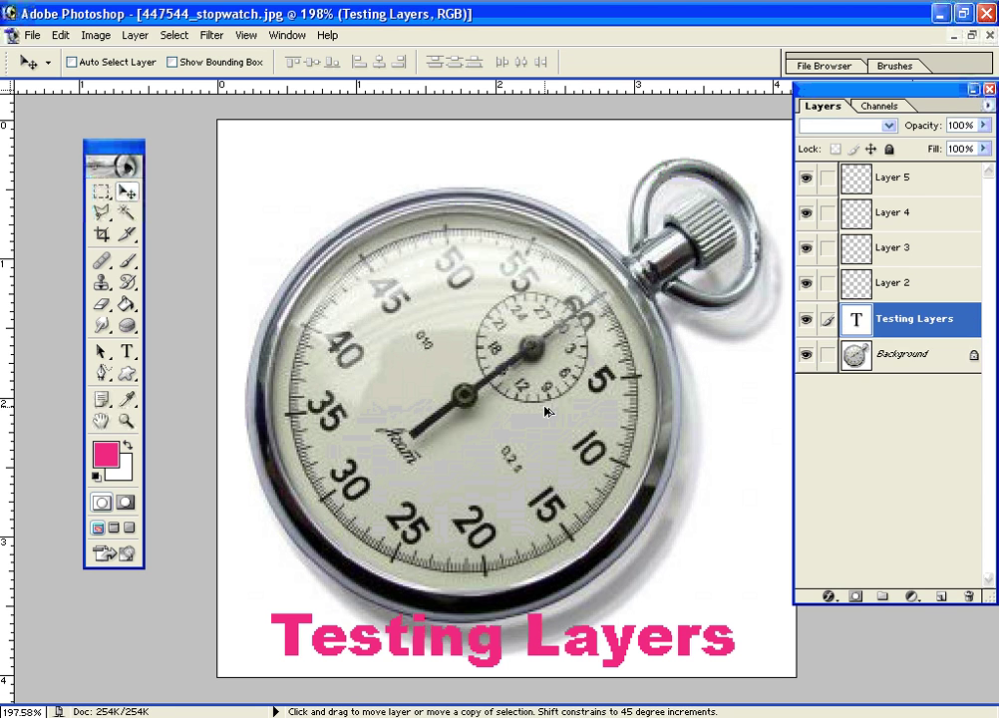
key(ctrl+alt+z)
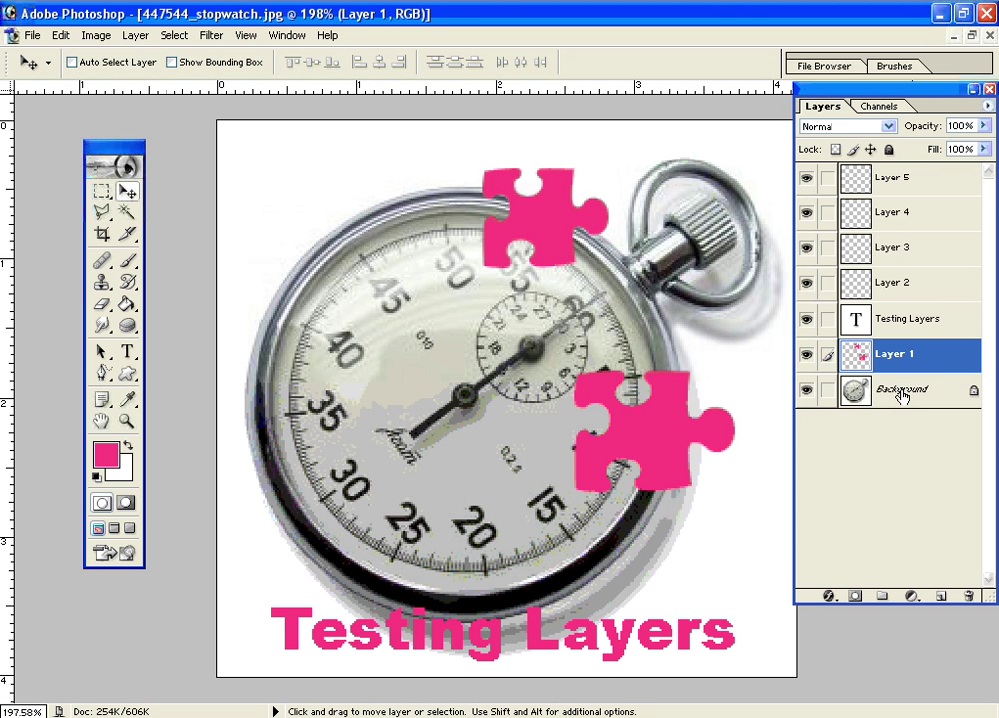
- Duplicate the Background layer as Background copy and hide the original Background layer
click(902, 392)
right_click(906, 396)
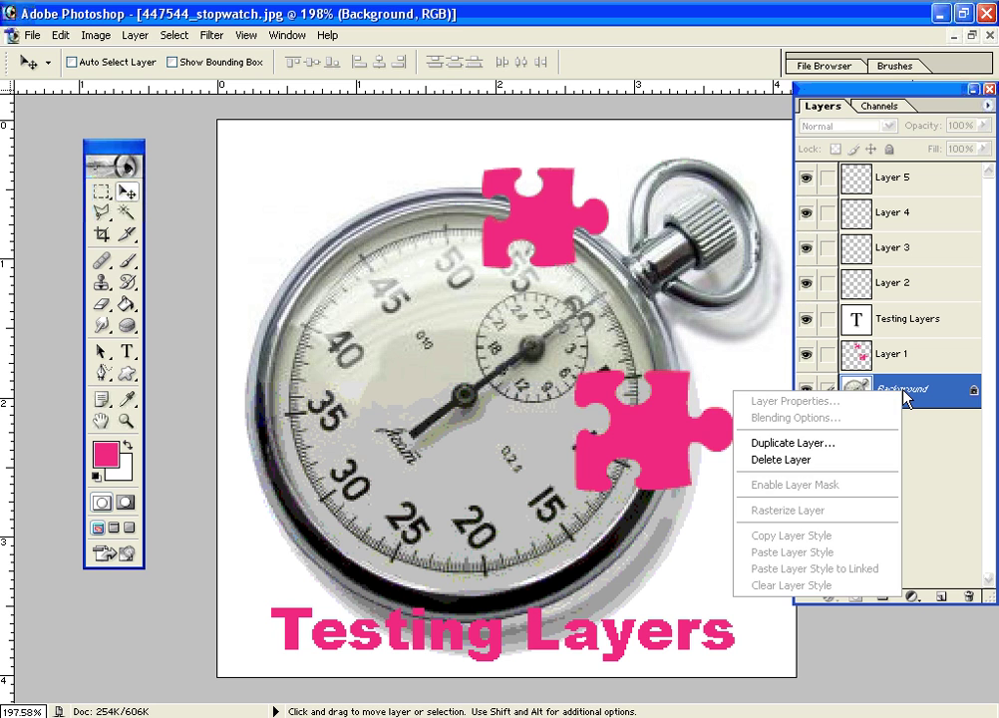
click(843, 443)
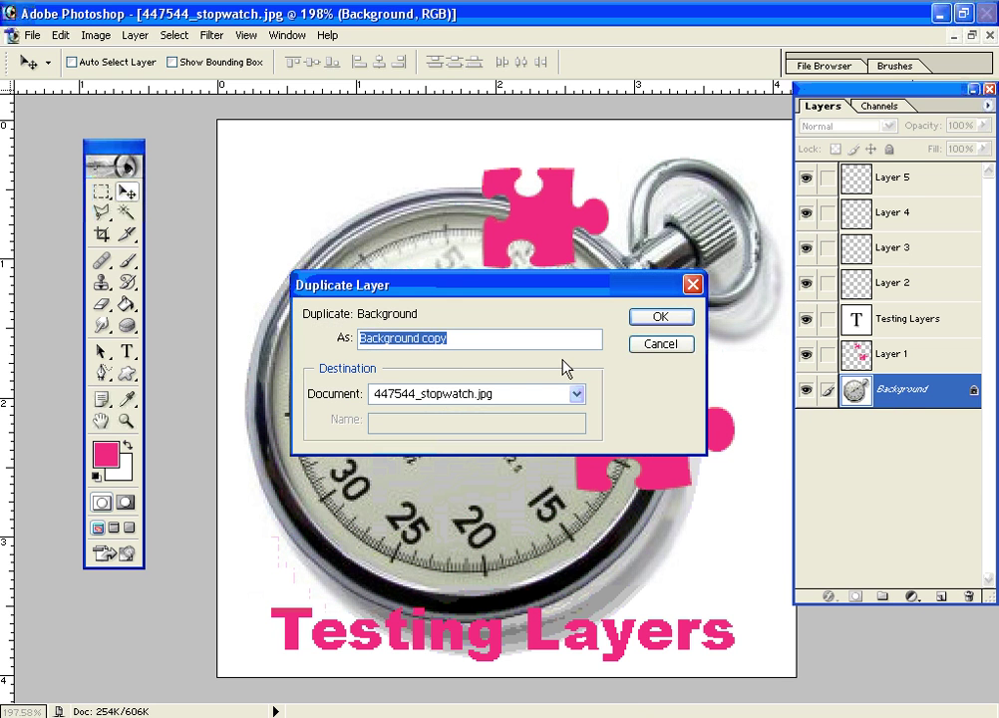
click(657, 317)
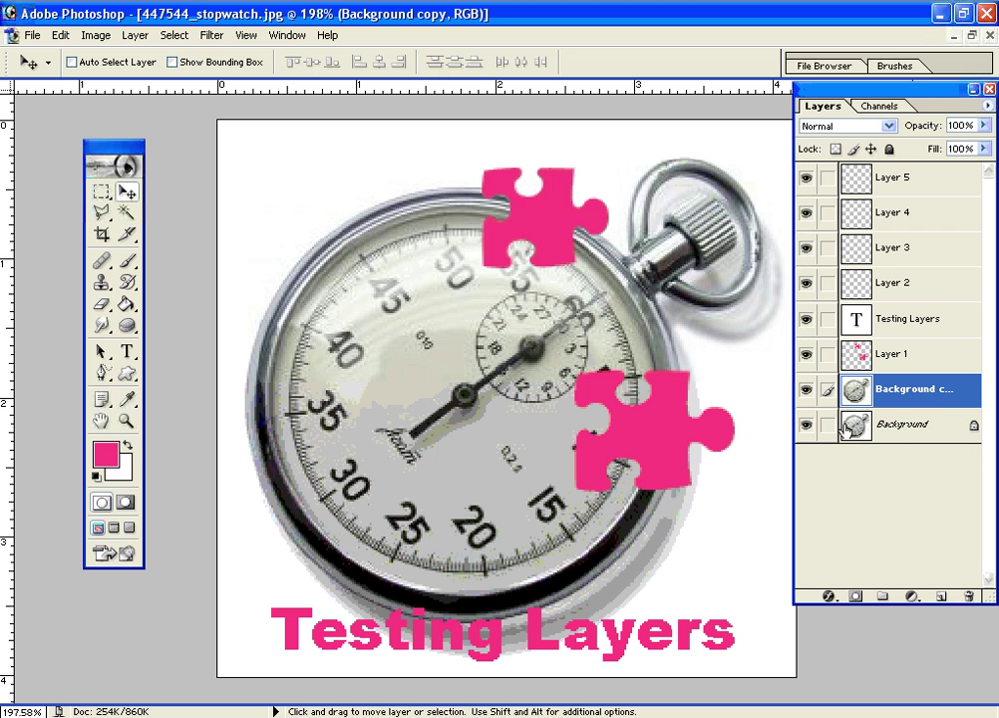
click(806, 427)
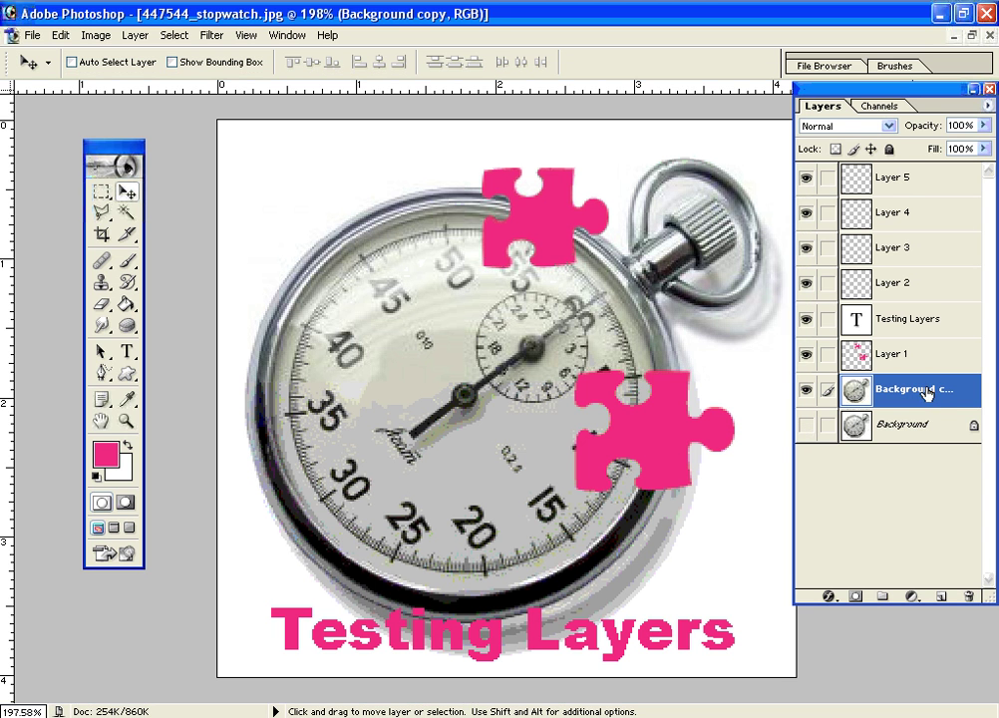
- Move the Background copy directly above Layer 1 and clip it to the puzzle shapes of Layer 1
drag(937, 394, 941, 353)
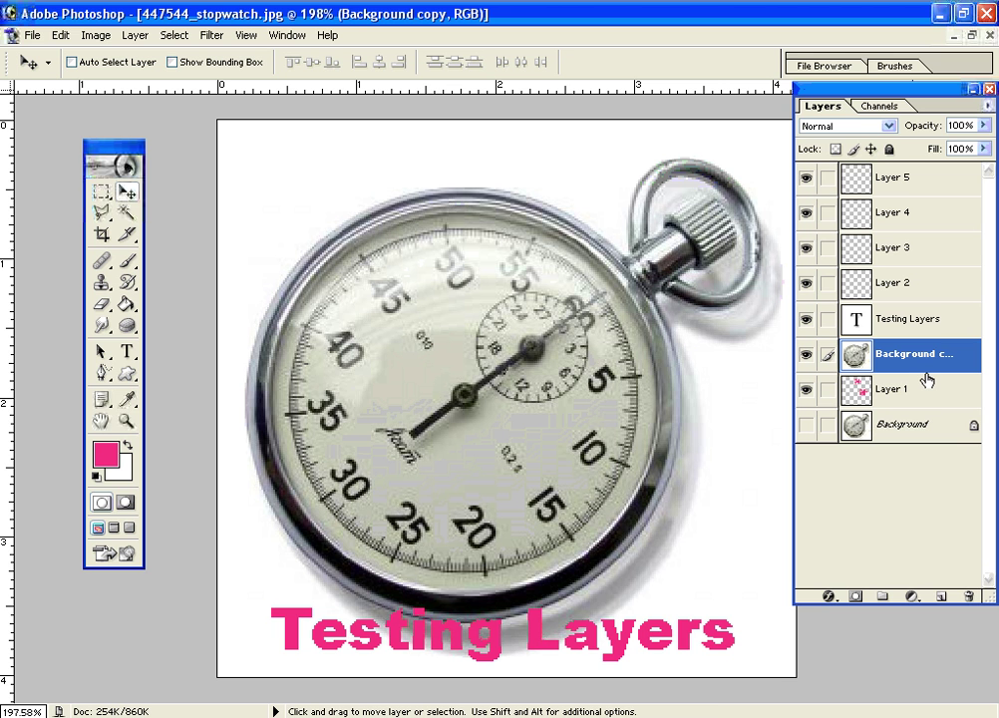
key(alt)
alt+click(935, 373)
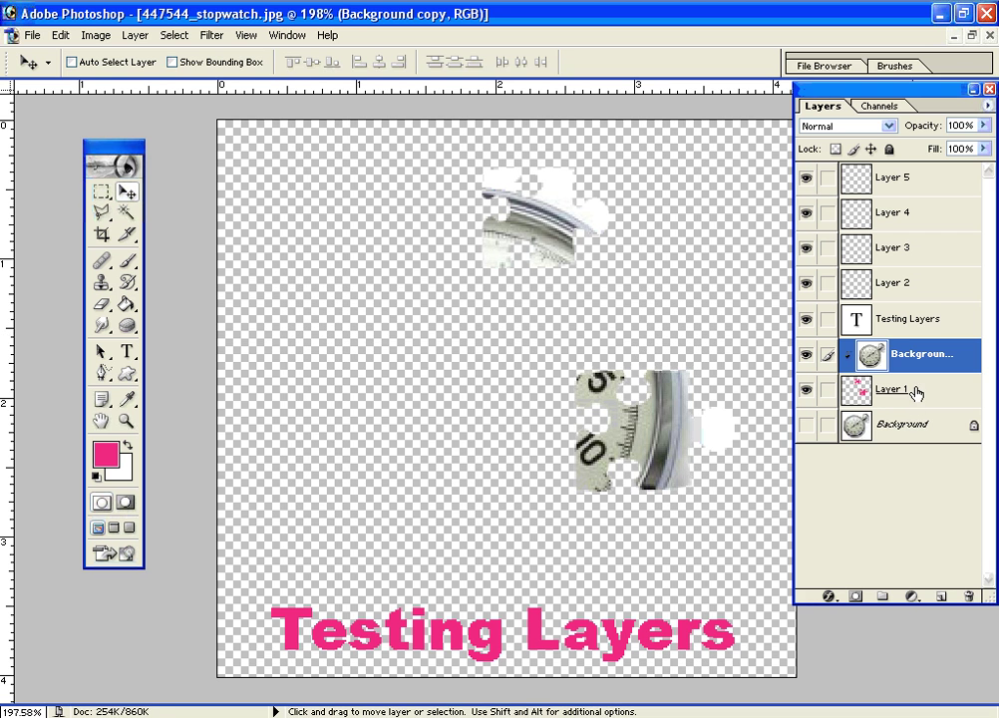
- Fill the original Background layer with white and move the Layer 1 puzzle shapes down and left under the clipped stopwatch
click(929, 429)
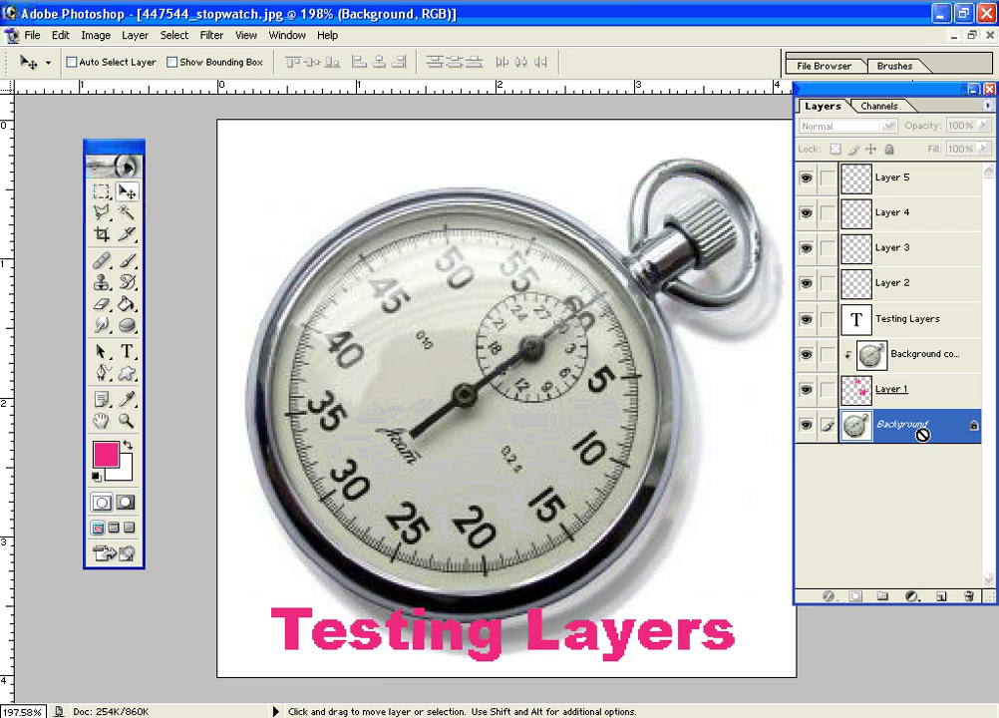
key(ctrl+BackSpace)
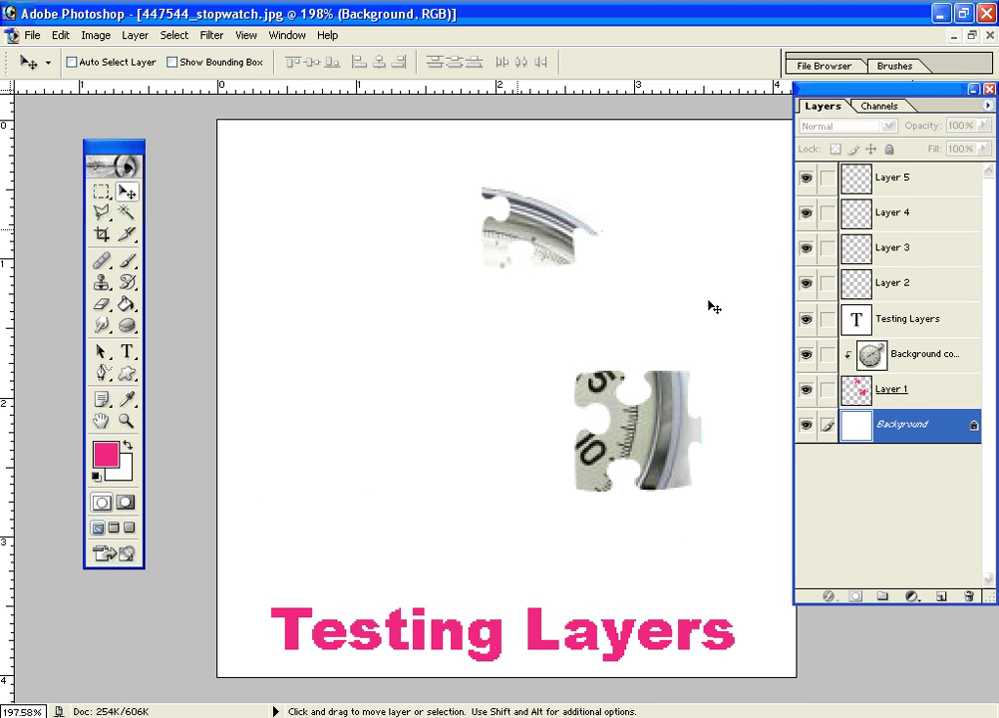
click(937, 390)
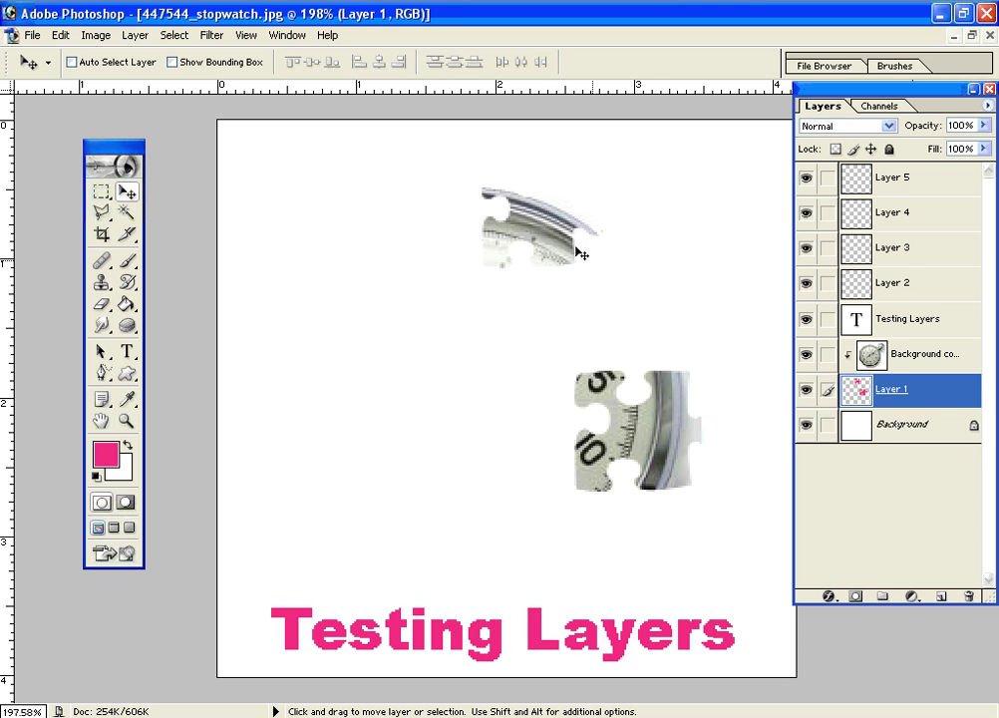
drag(563, 253, 500, 301)
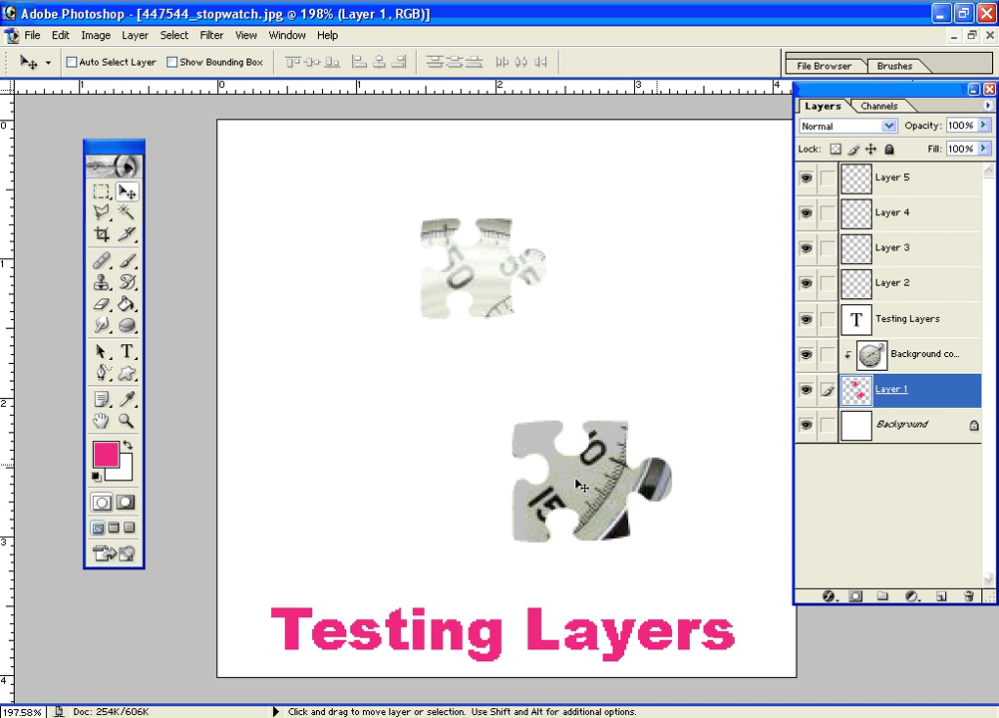
- Show the original Background layer and move the Layer 1 puzzle shapes down and left over the stopwatch dial
click(805, 425)
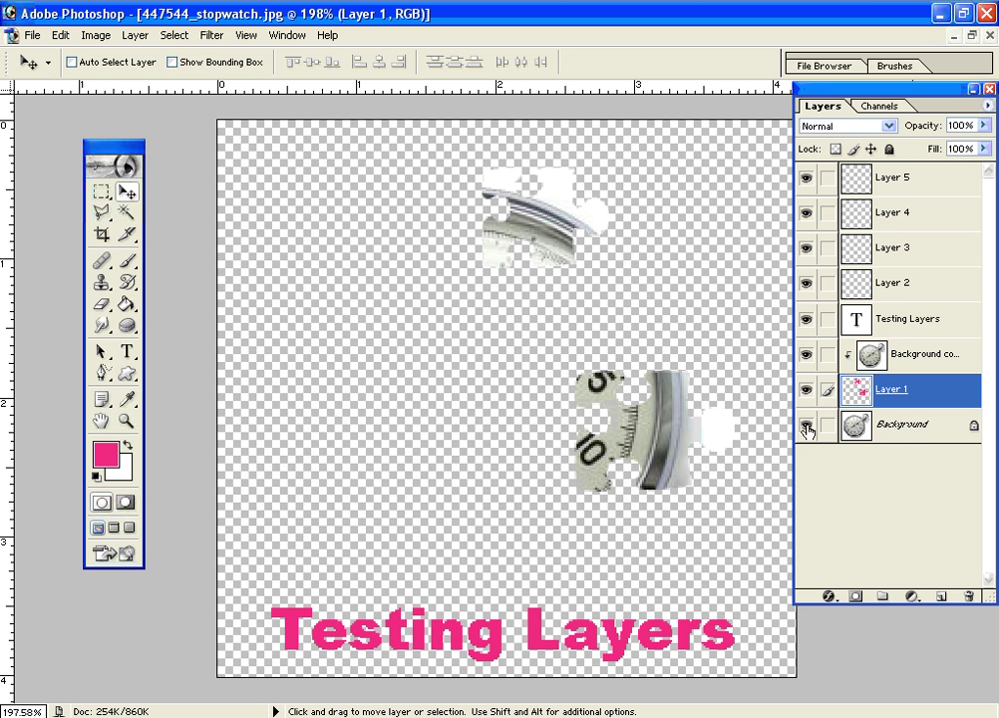
click(815, 429)
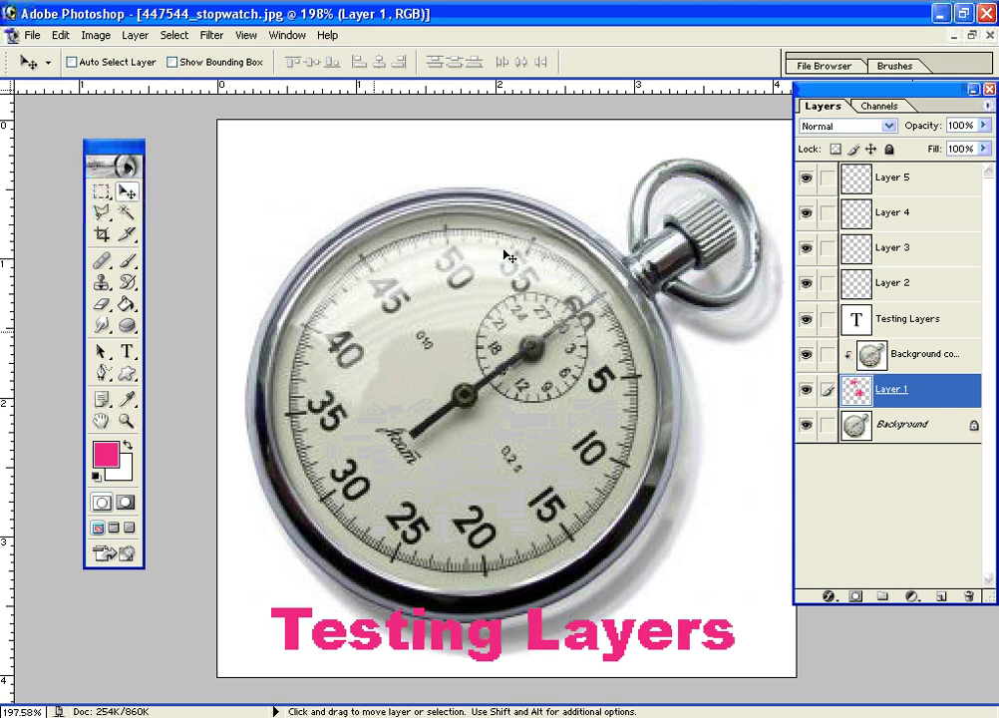
click(585, 368)
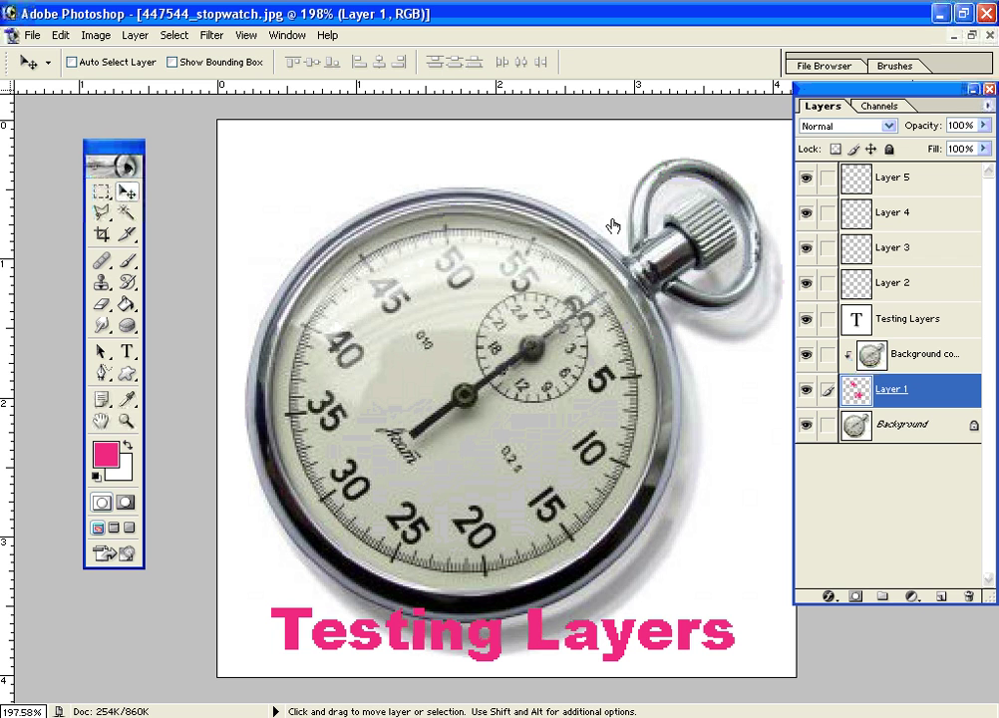
- Open the layer style settings for Layer 1 clear of the dial and preview a Stroke effect, leaving it switched off
key(h)
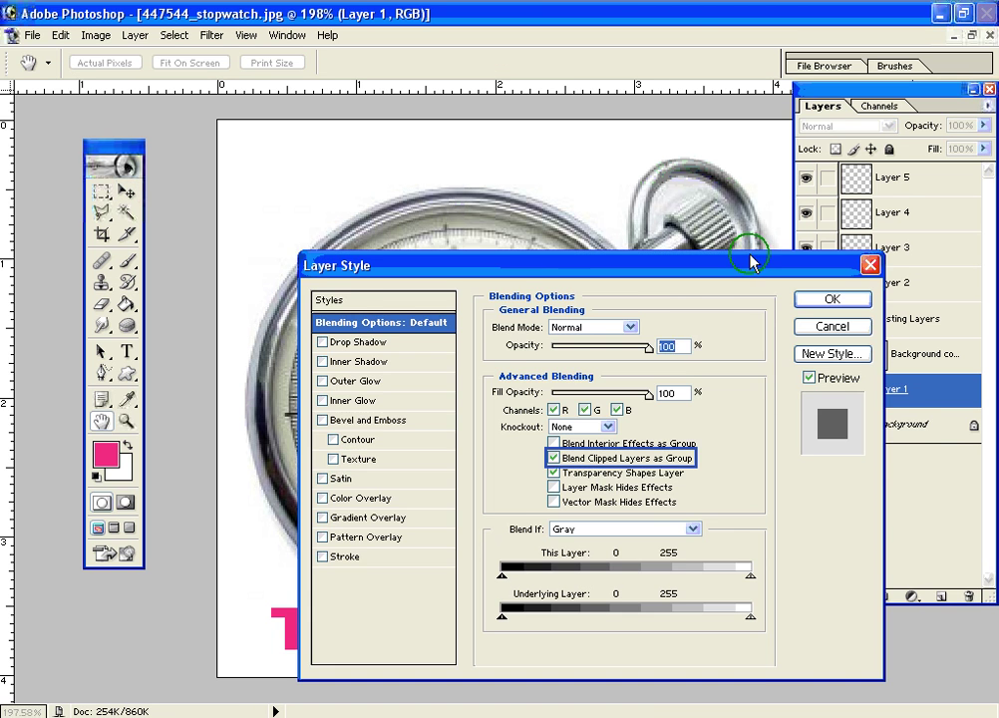
drag(751, 261, 876, 240)
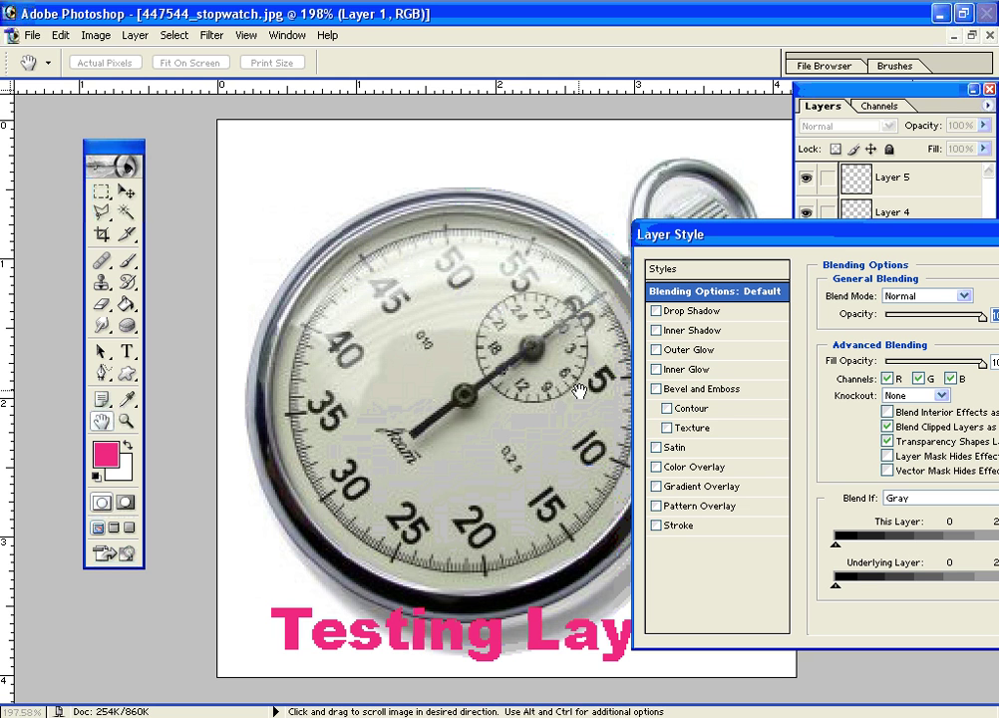
click(656, 525)
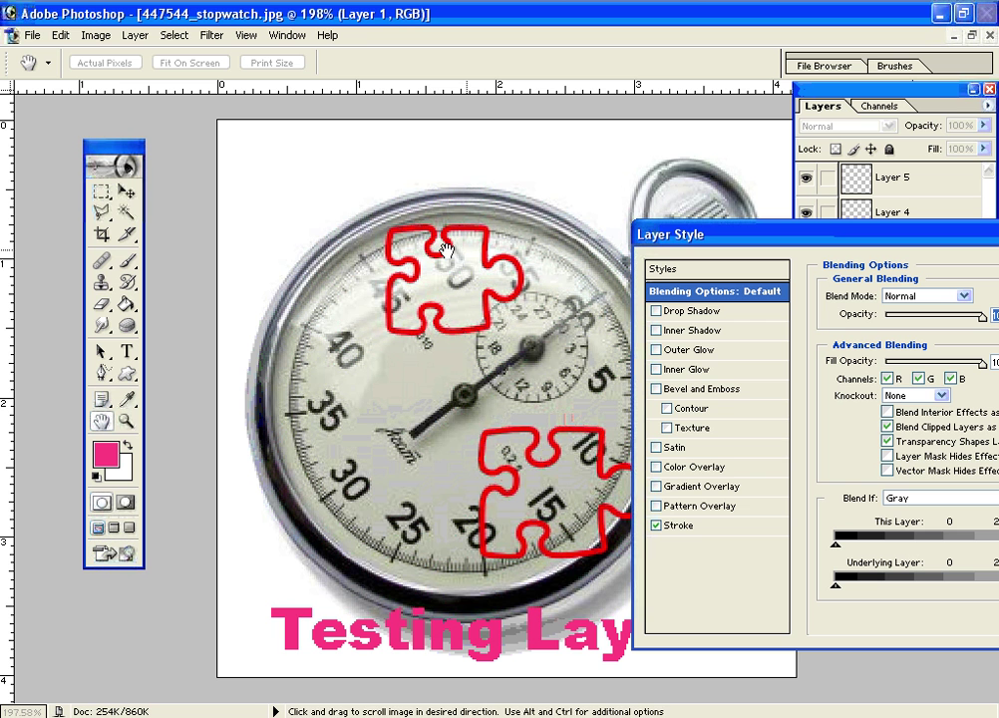
click(657, 526)
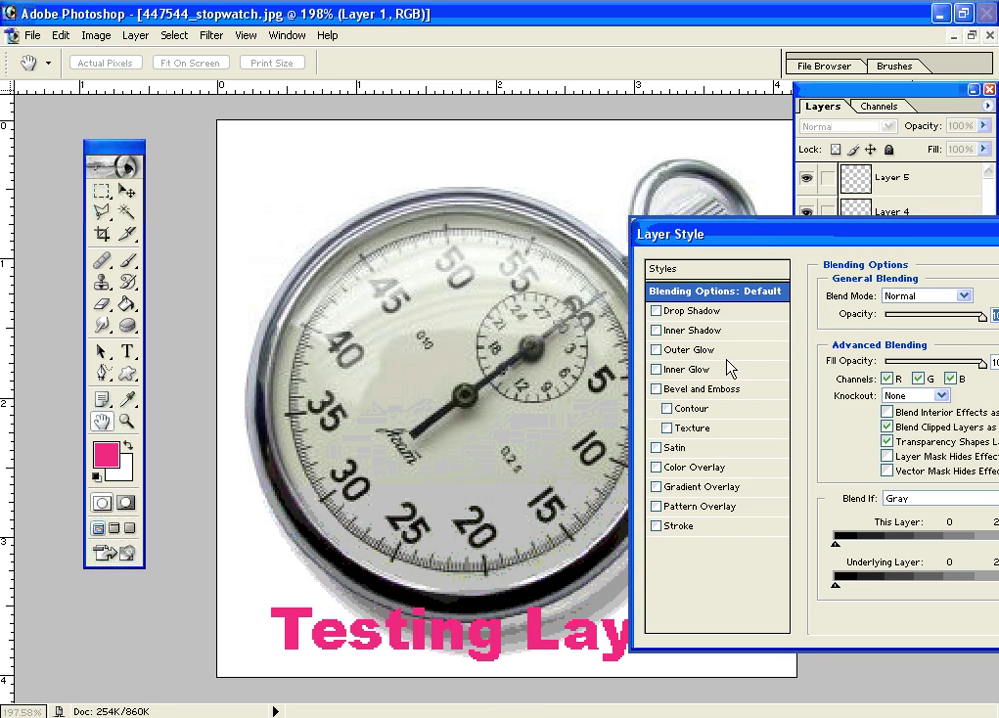
- Preview Bevel and Emboss on the Layer 1 puzzle shapes and replace it with a Drop Shadow
click(656, 389)
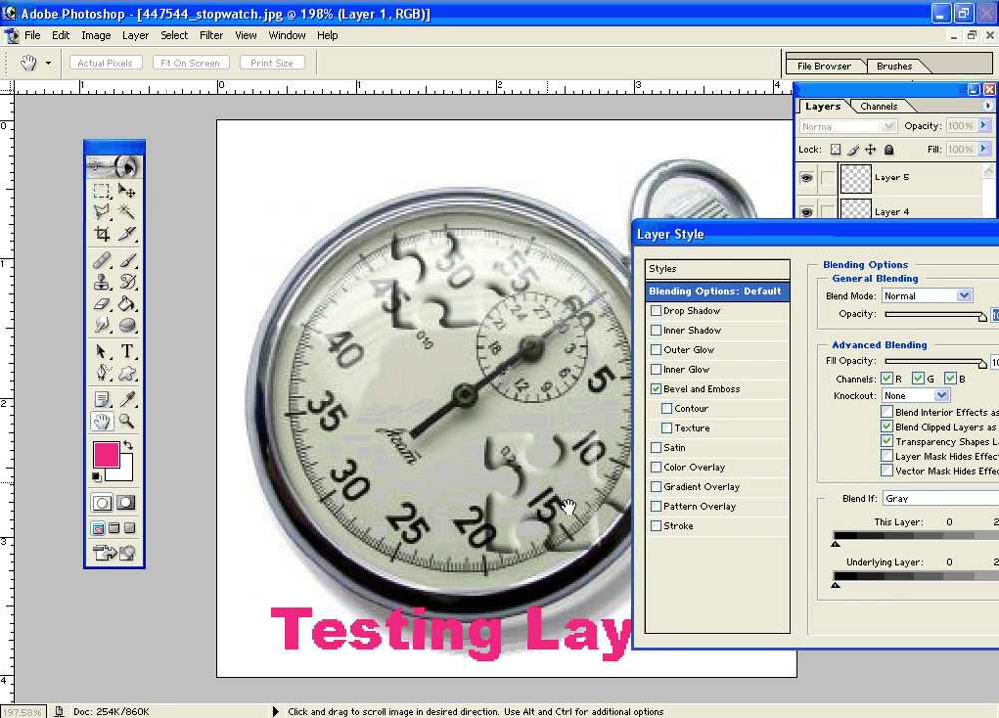
drag(672, 235, 750, 235)
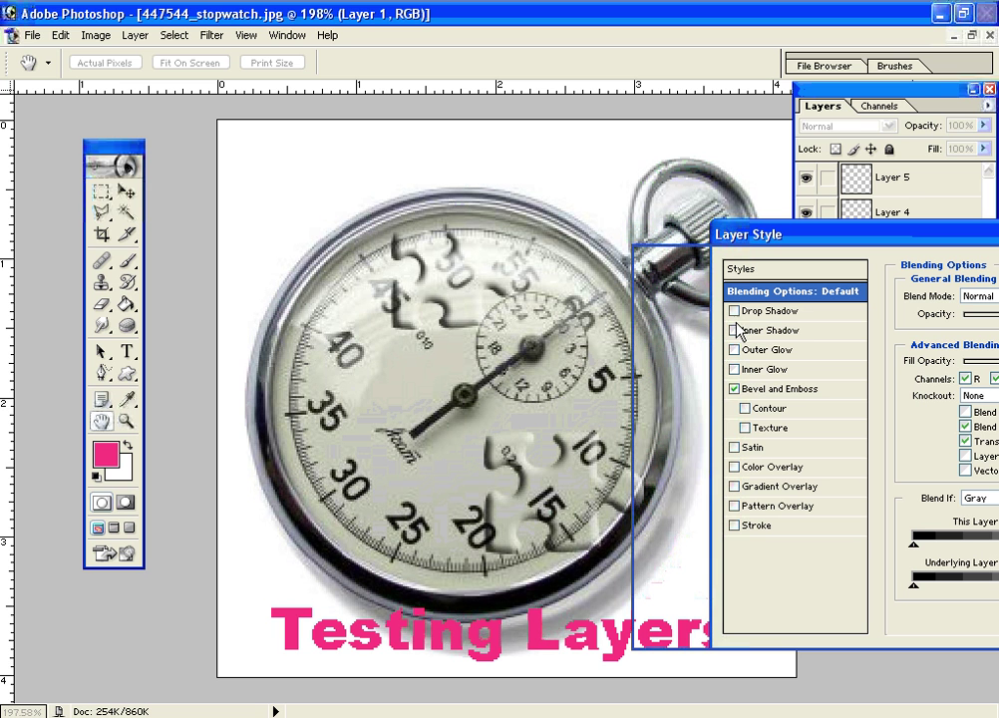
click(733, 389)
click(733, 311)
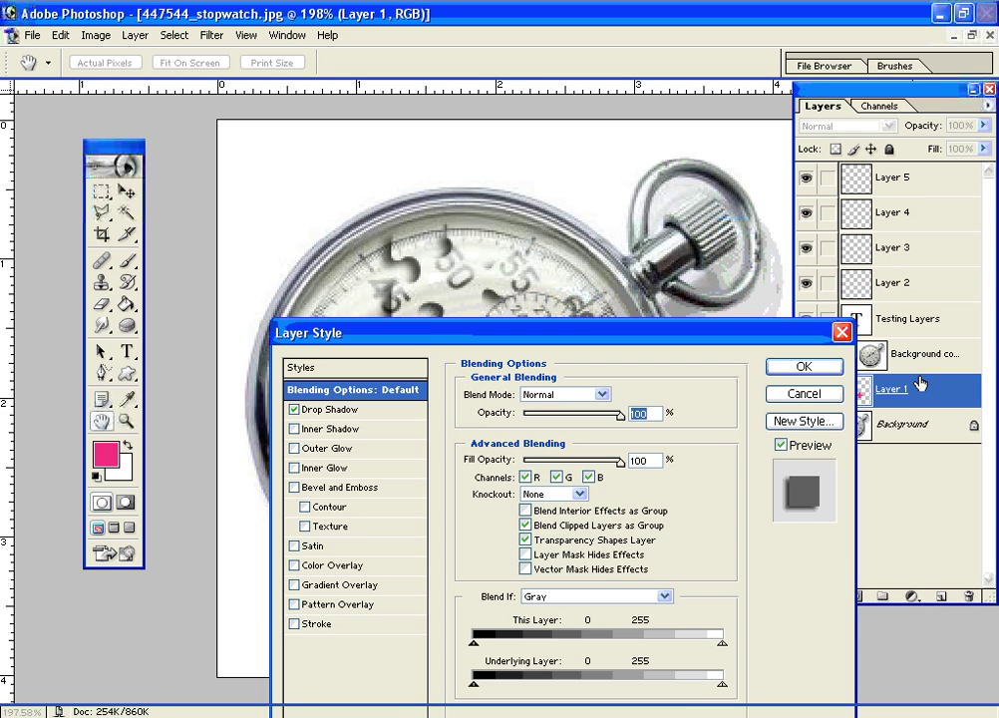
- Discard the pending layer style changes on Layer 1 and fill the original Background layer with white
click(803, 394)
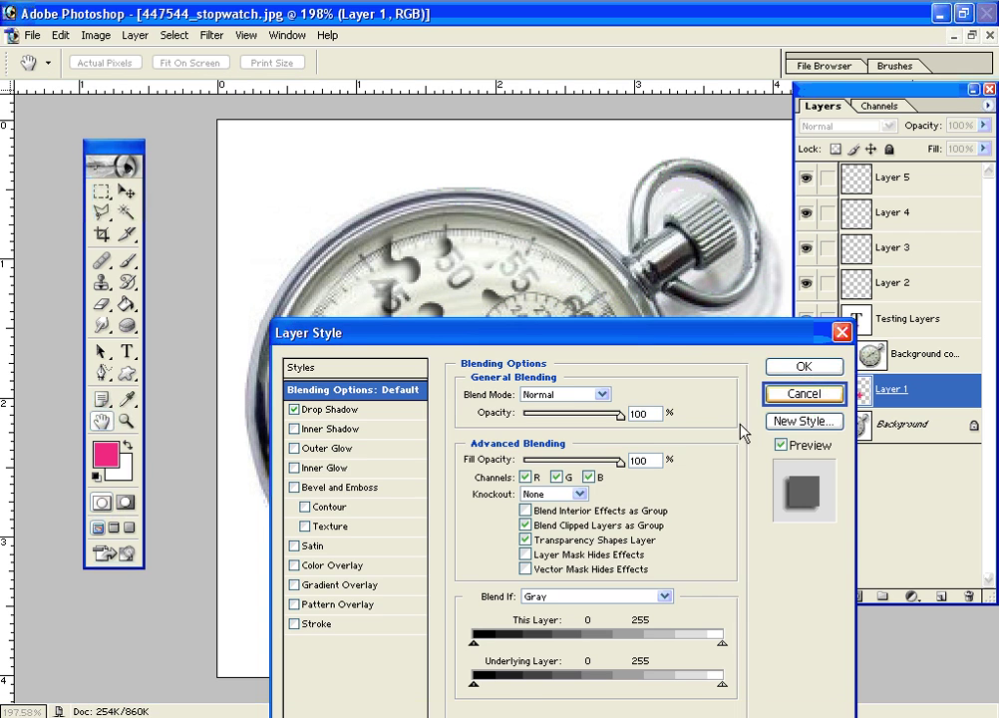
drag(735, 341, 592, 409)
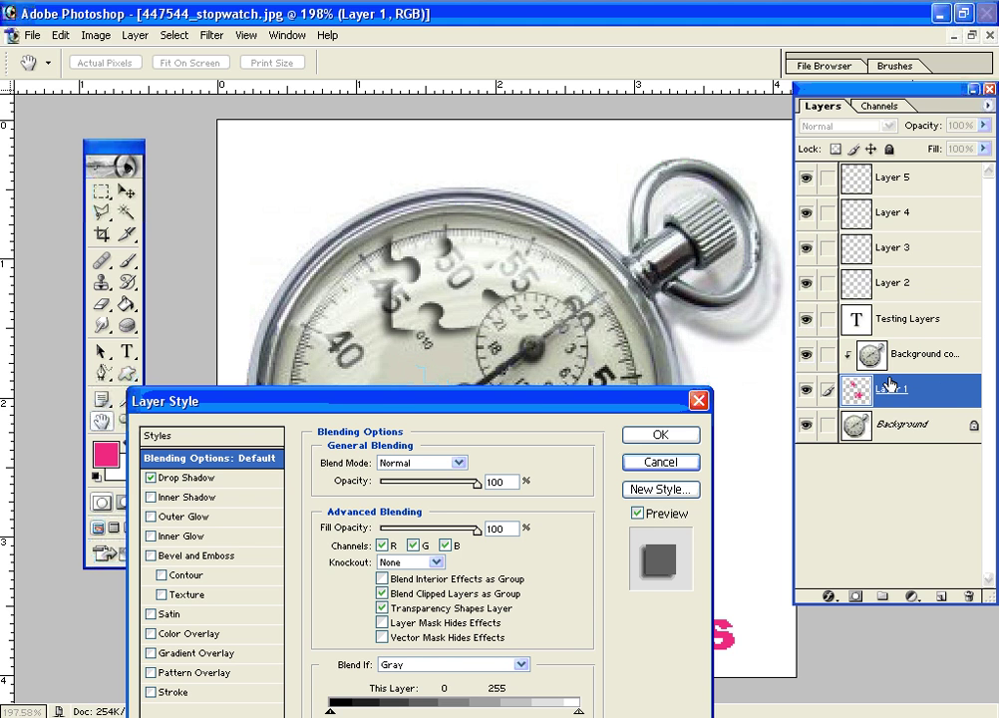
click(662, 462)
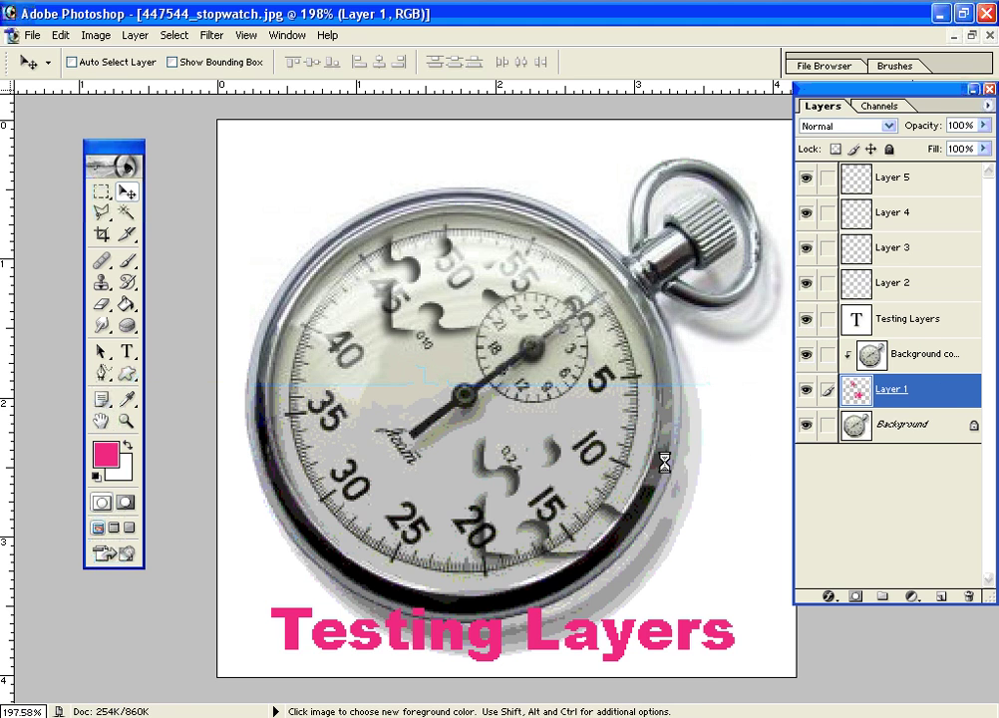
click(805, 425)
click(895, 428)
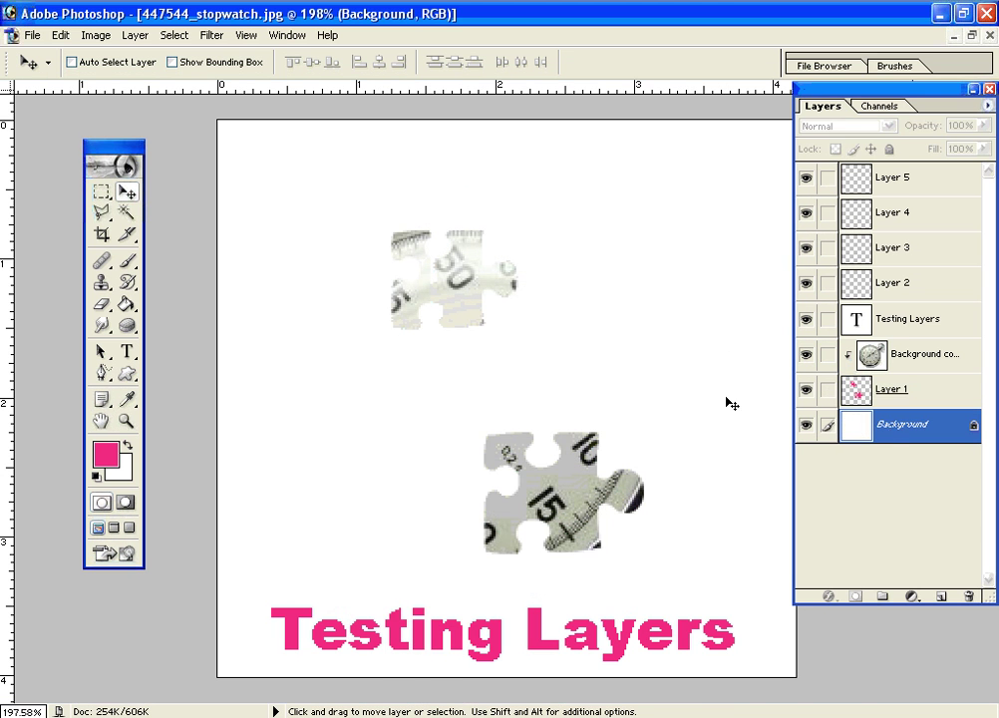
- Preview Drop Shadow and Bevel and Emboss on the Layer 1 puzzle shapes, and close the layer style settings without applying them
click(957, 390)
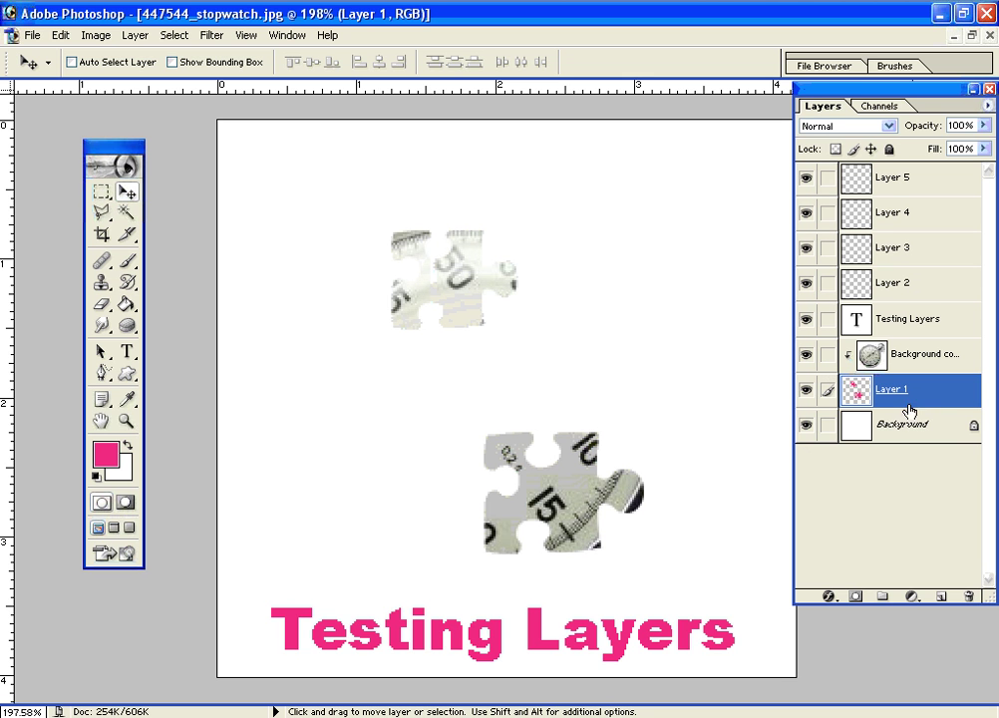
key(h)
double_click(959, 393)
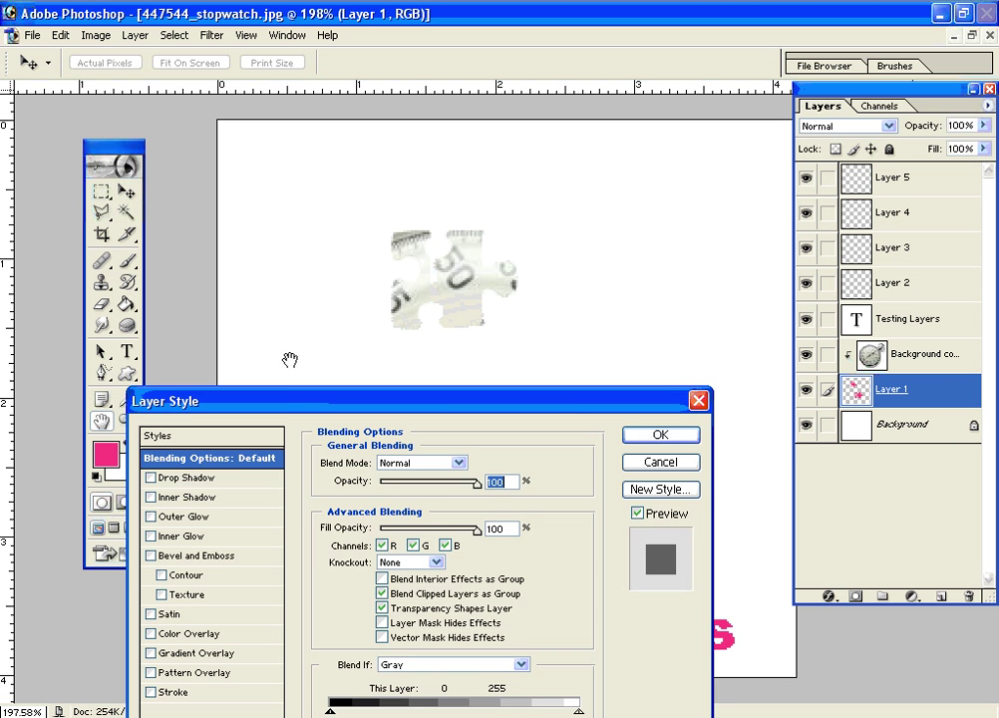
drag(273, 408, 779, 233)
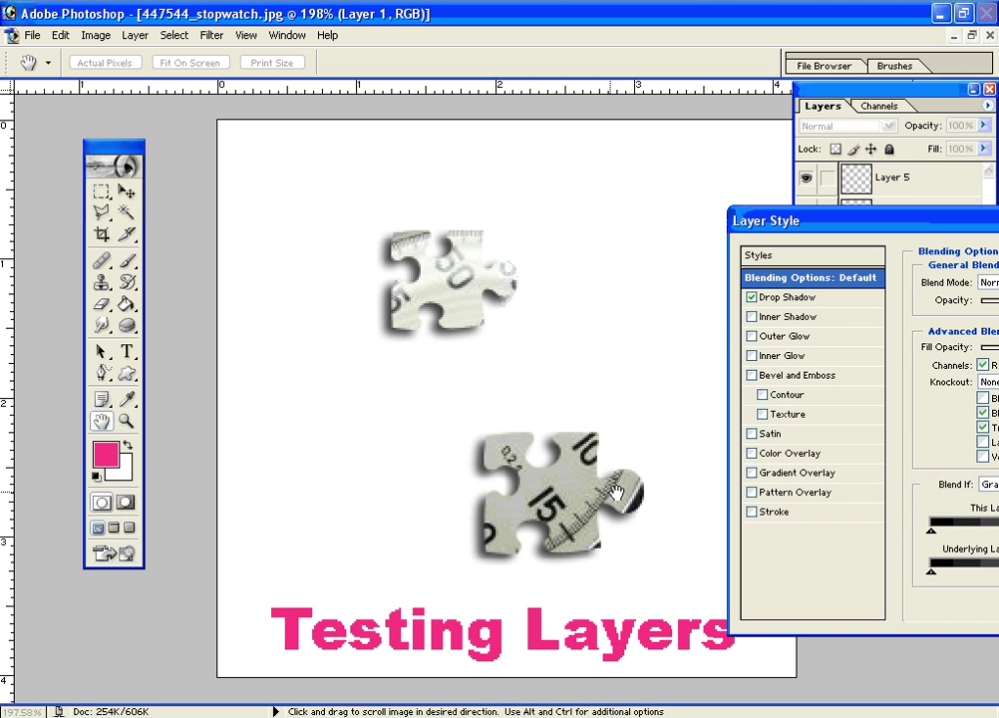
click(752, 297)
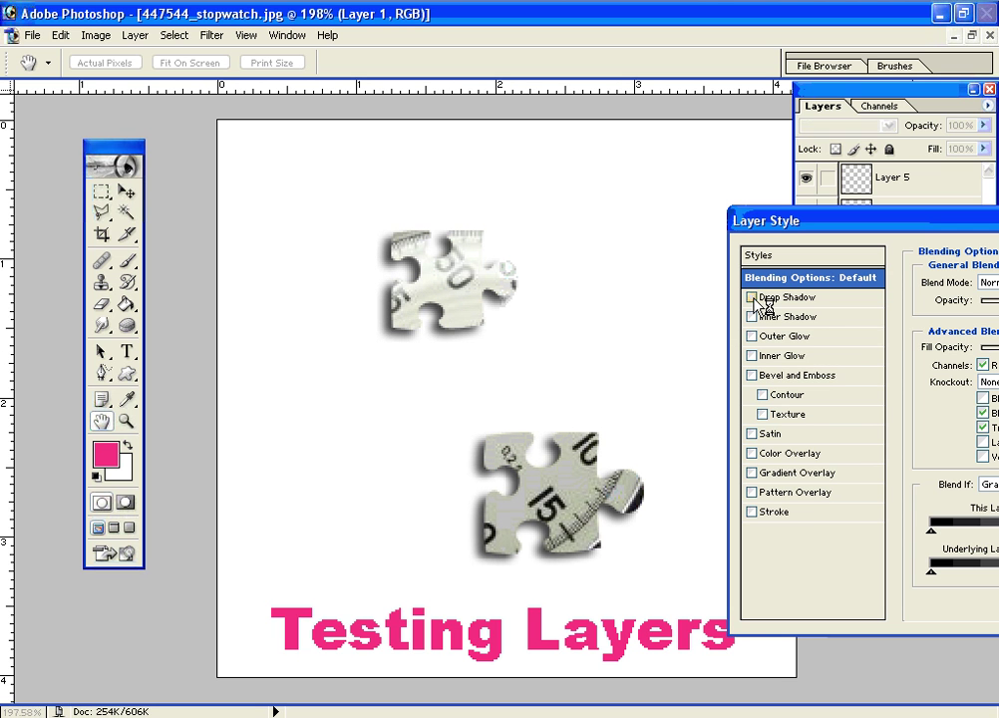
click(753, 376)
click(753, 376)
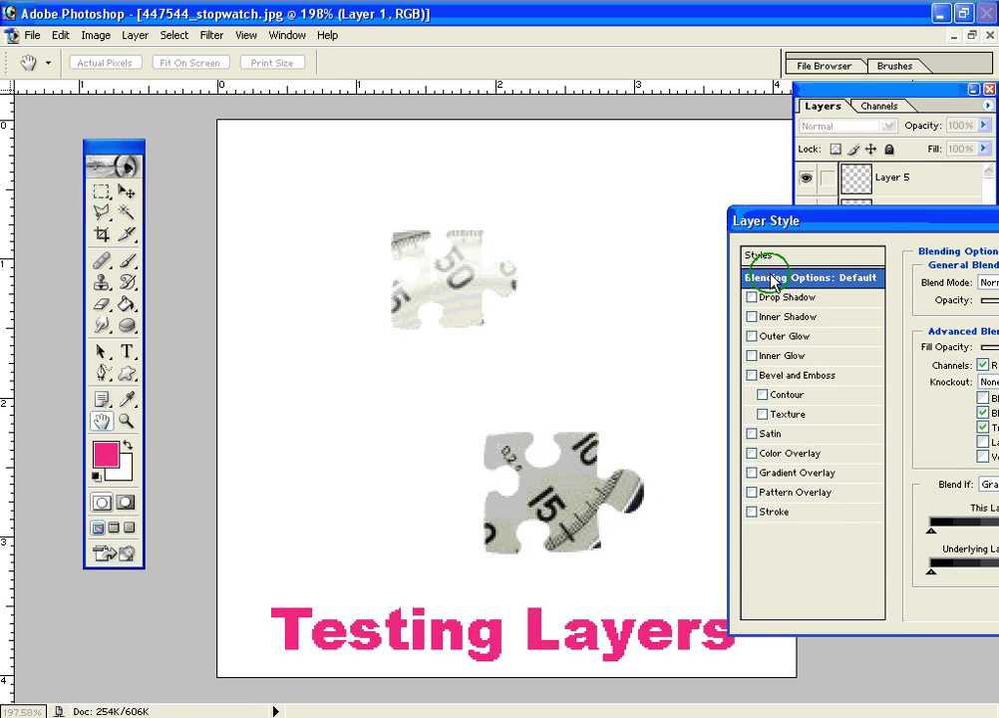
drag(886, 228, 306, 359)
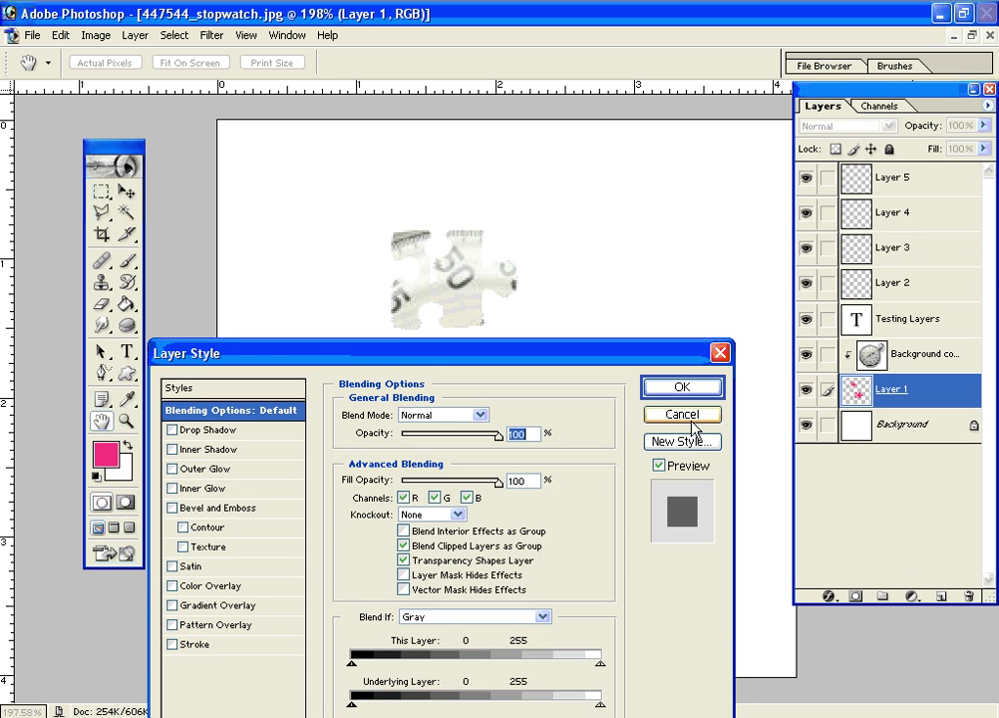
click(683, 415)
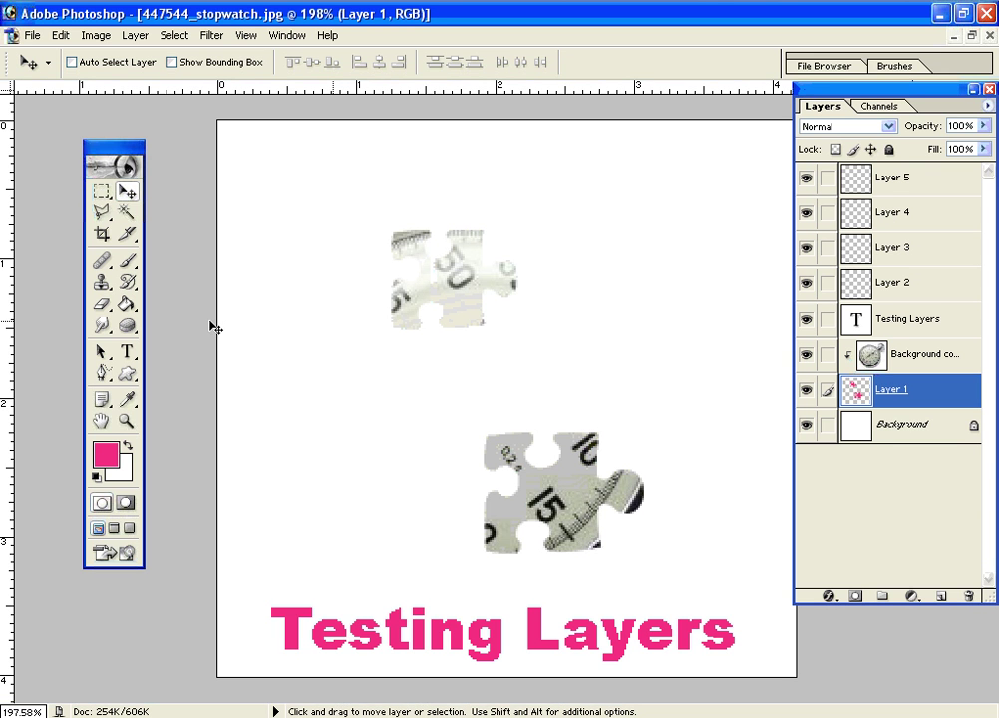
- Change the font of the word "Testing" in the Testing Layers text to Bookman Old Style
click(127, 352)
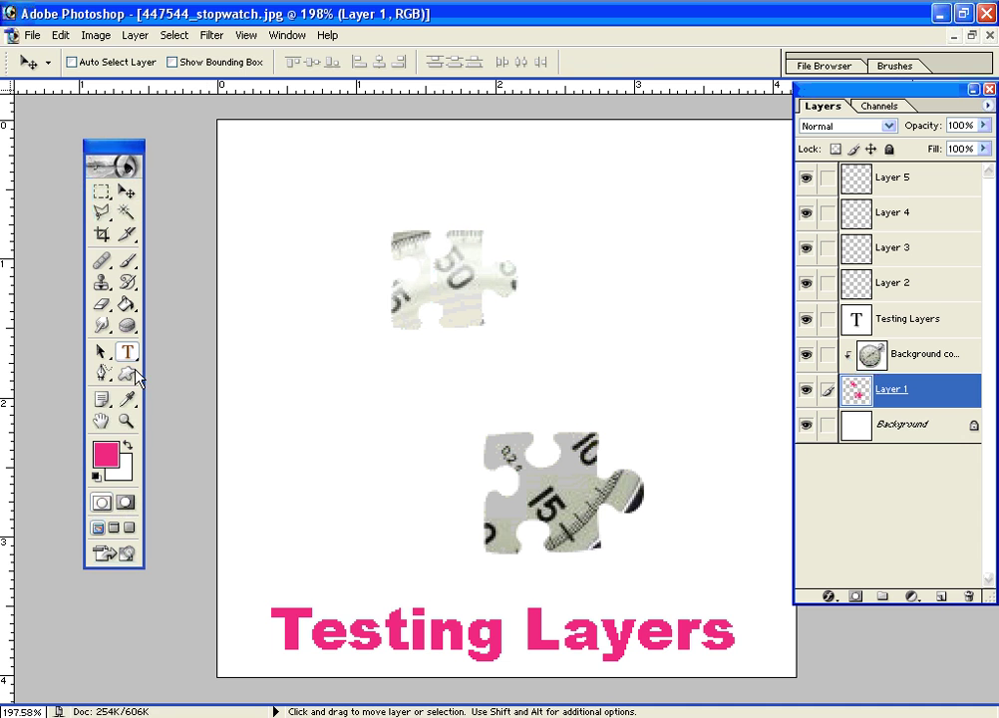
click(384, 630)
drag(274, 630, 513, 658)
click(209, 63)
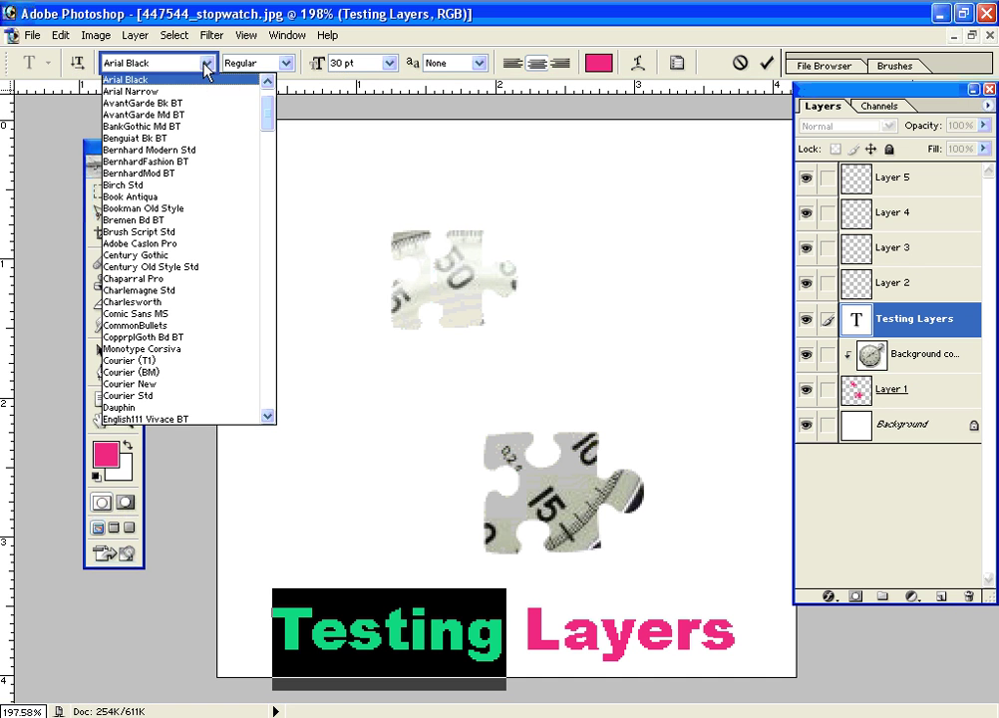
click(216, 208)
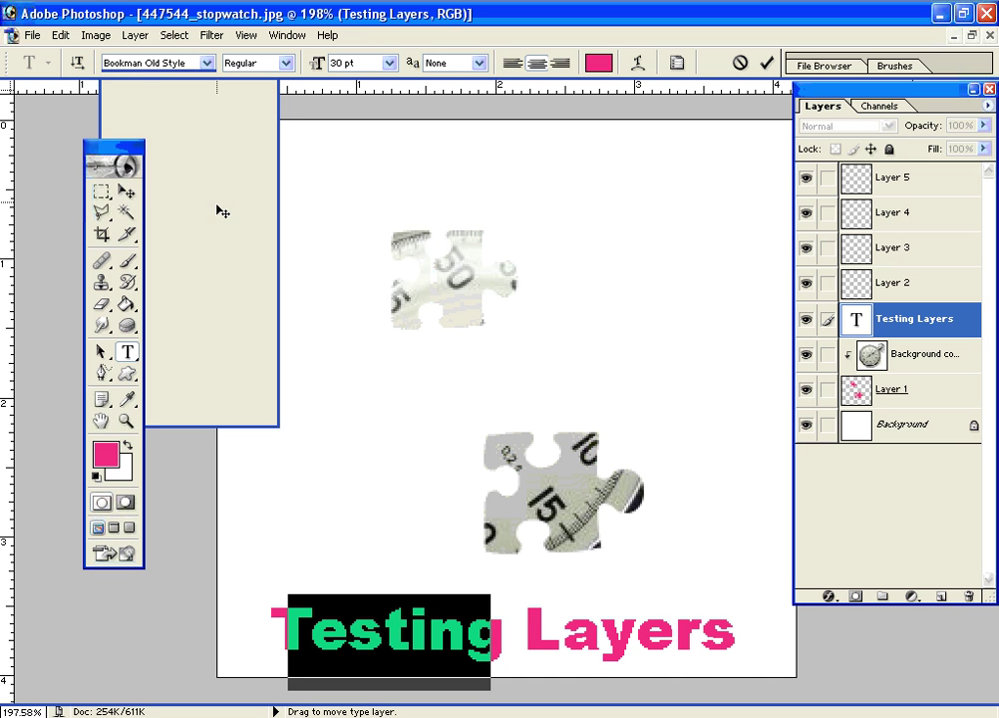
click(127, 192)
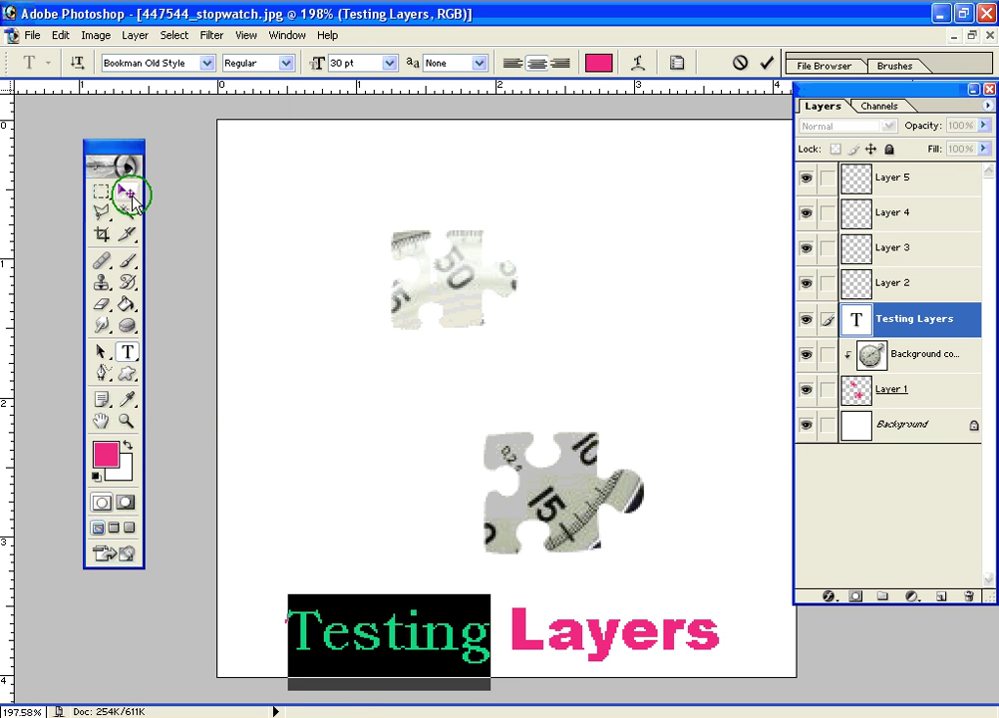